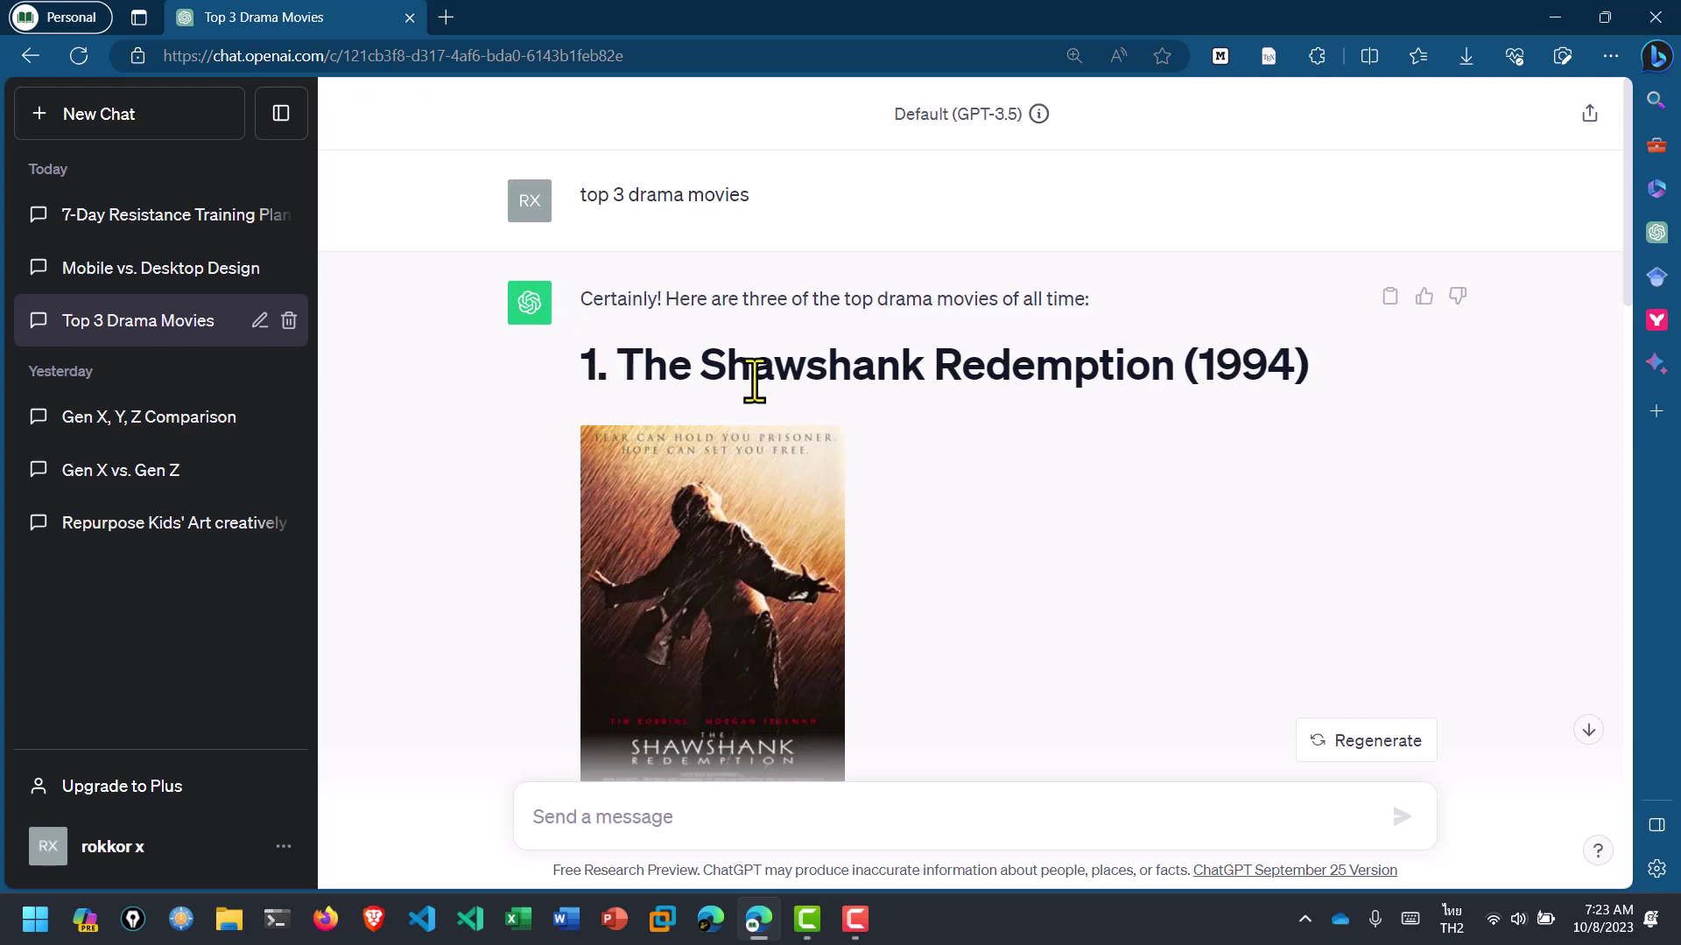
- Browse the ChatGPT chat history and look over the Mobile vs. Desktop Design chat
scroll(910, 401, down, 2)
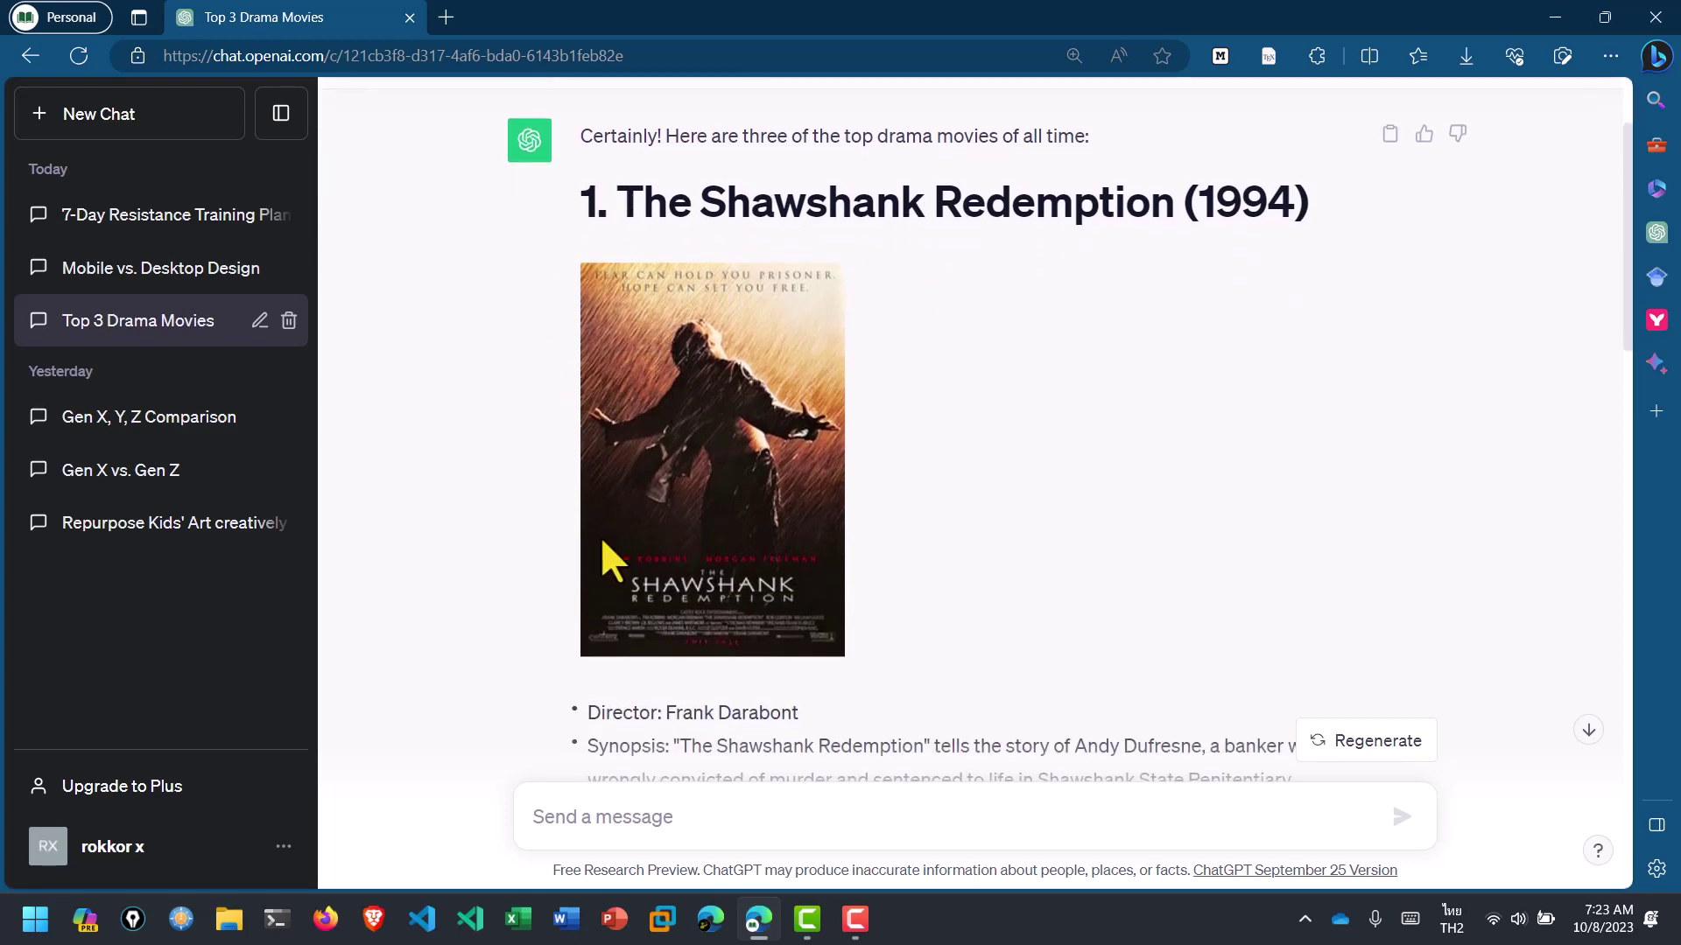
scroll(743, 584, down, 5)
scroll(732, 574, down, 2)
scroll(727, 525, down, 3)
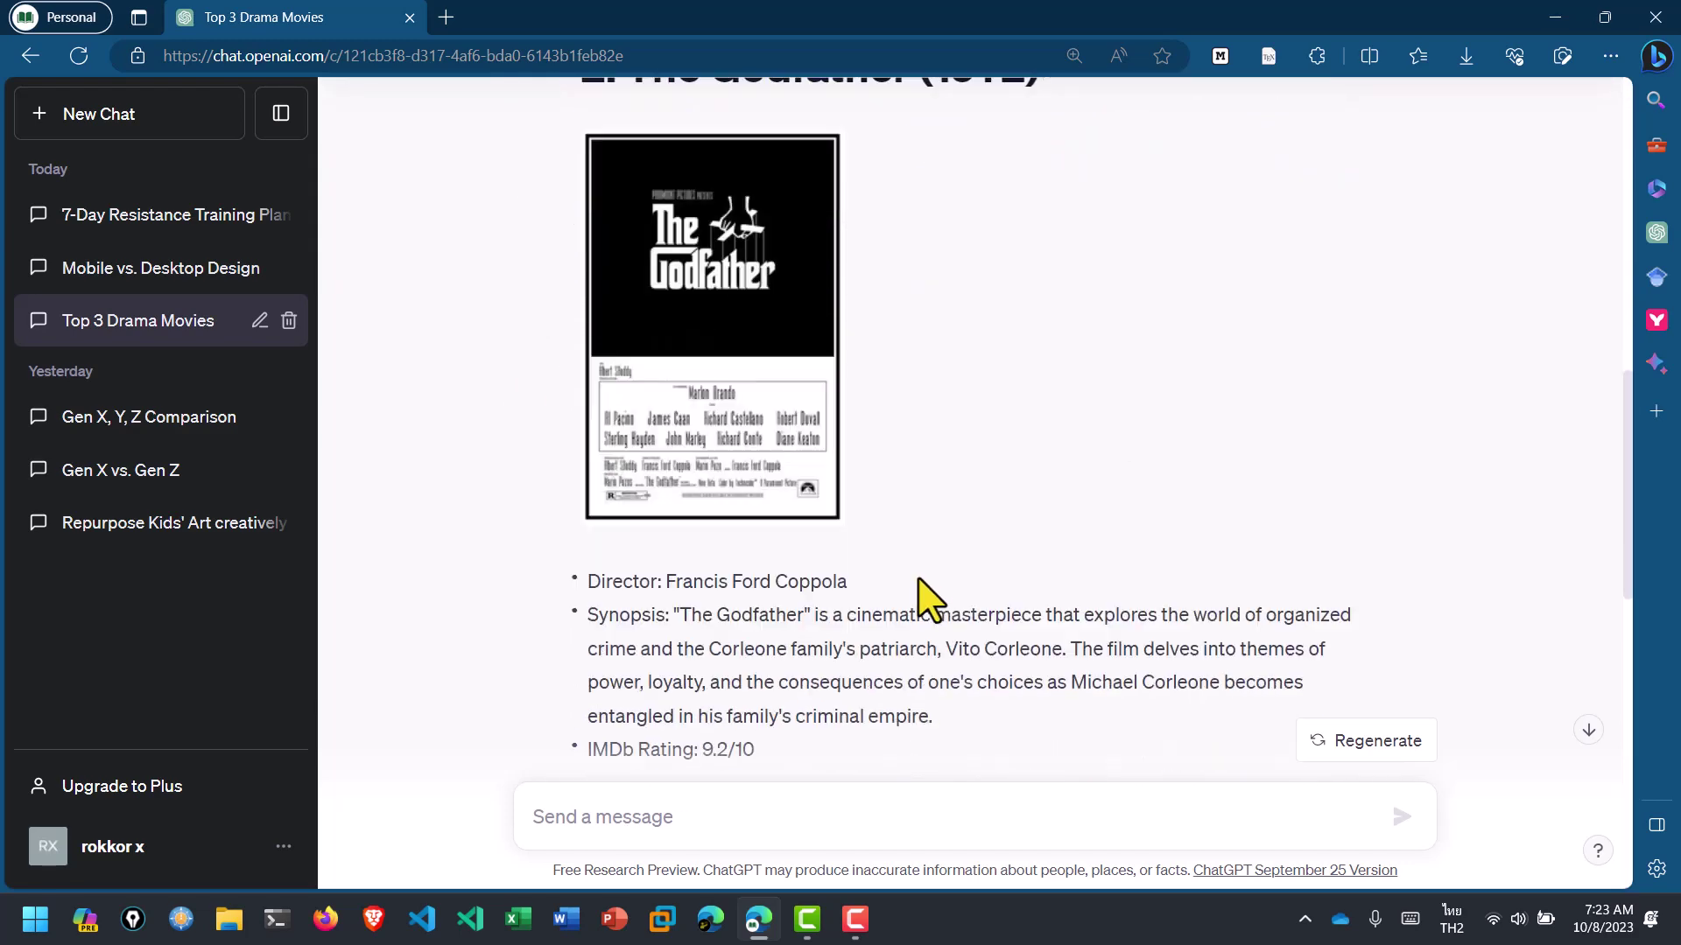
scroll(788, 552, down, 3)
scroll(901, 586, down, 2)
scroll(902, 586, up, 2)
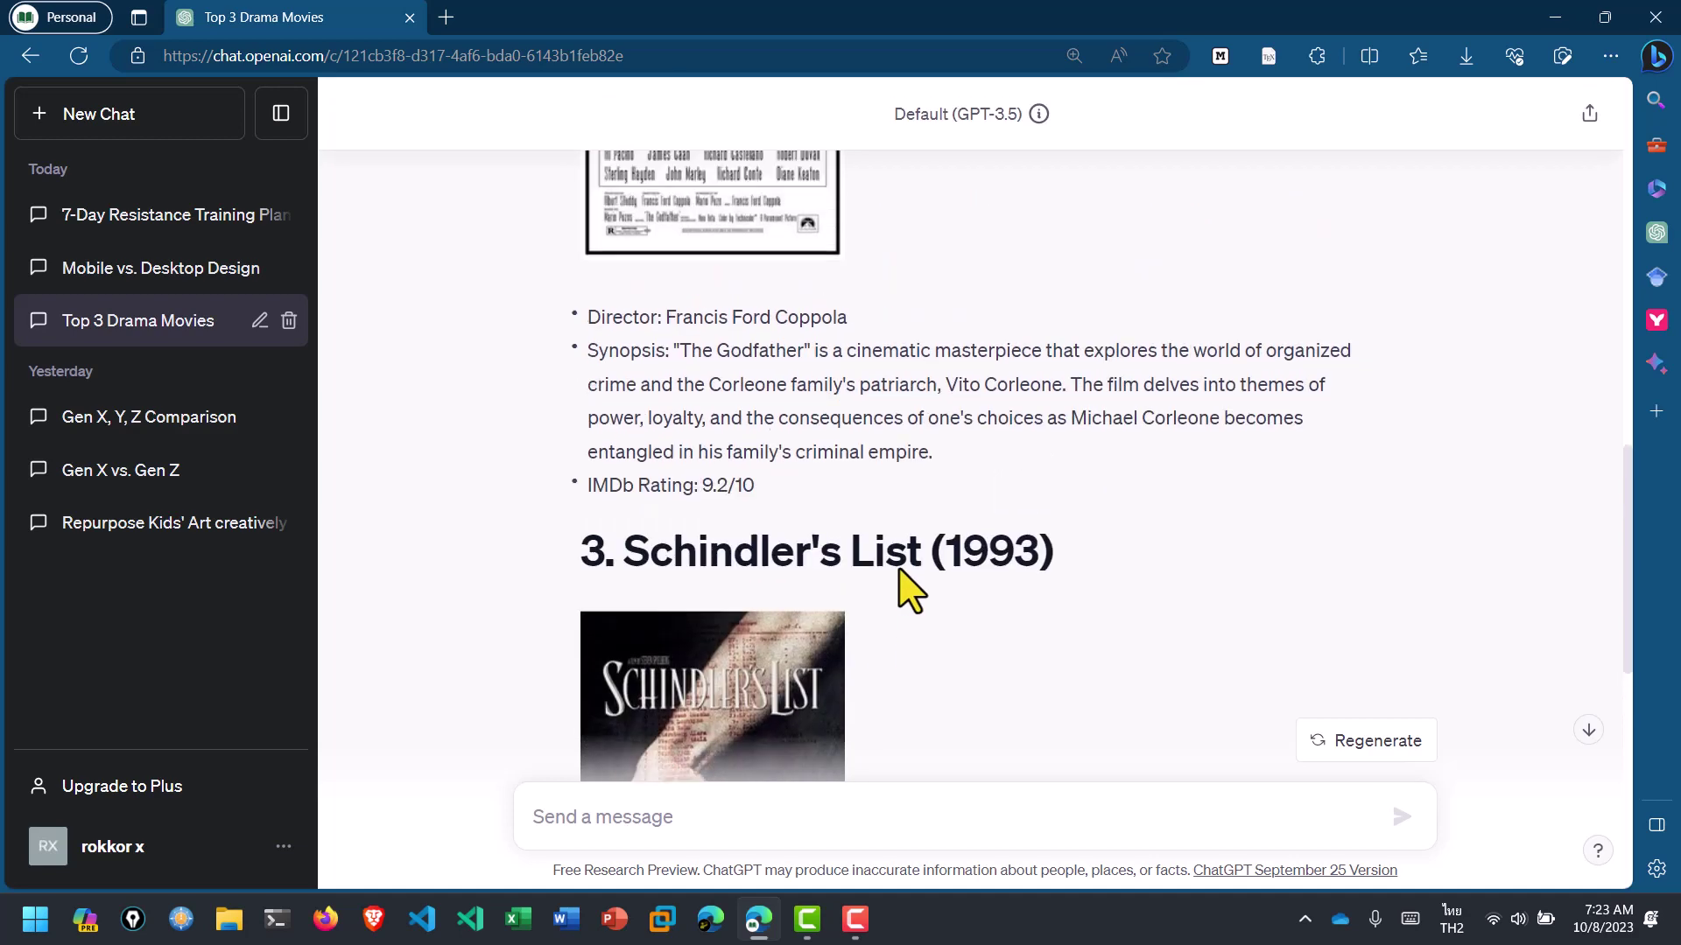
scroll(911, 591, up, 6)
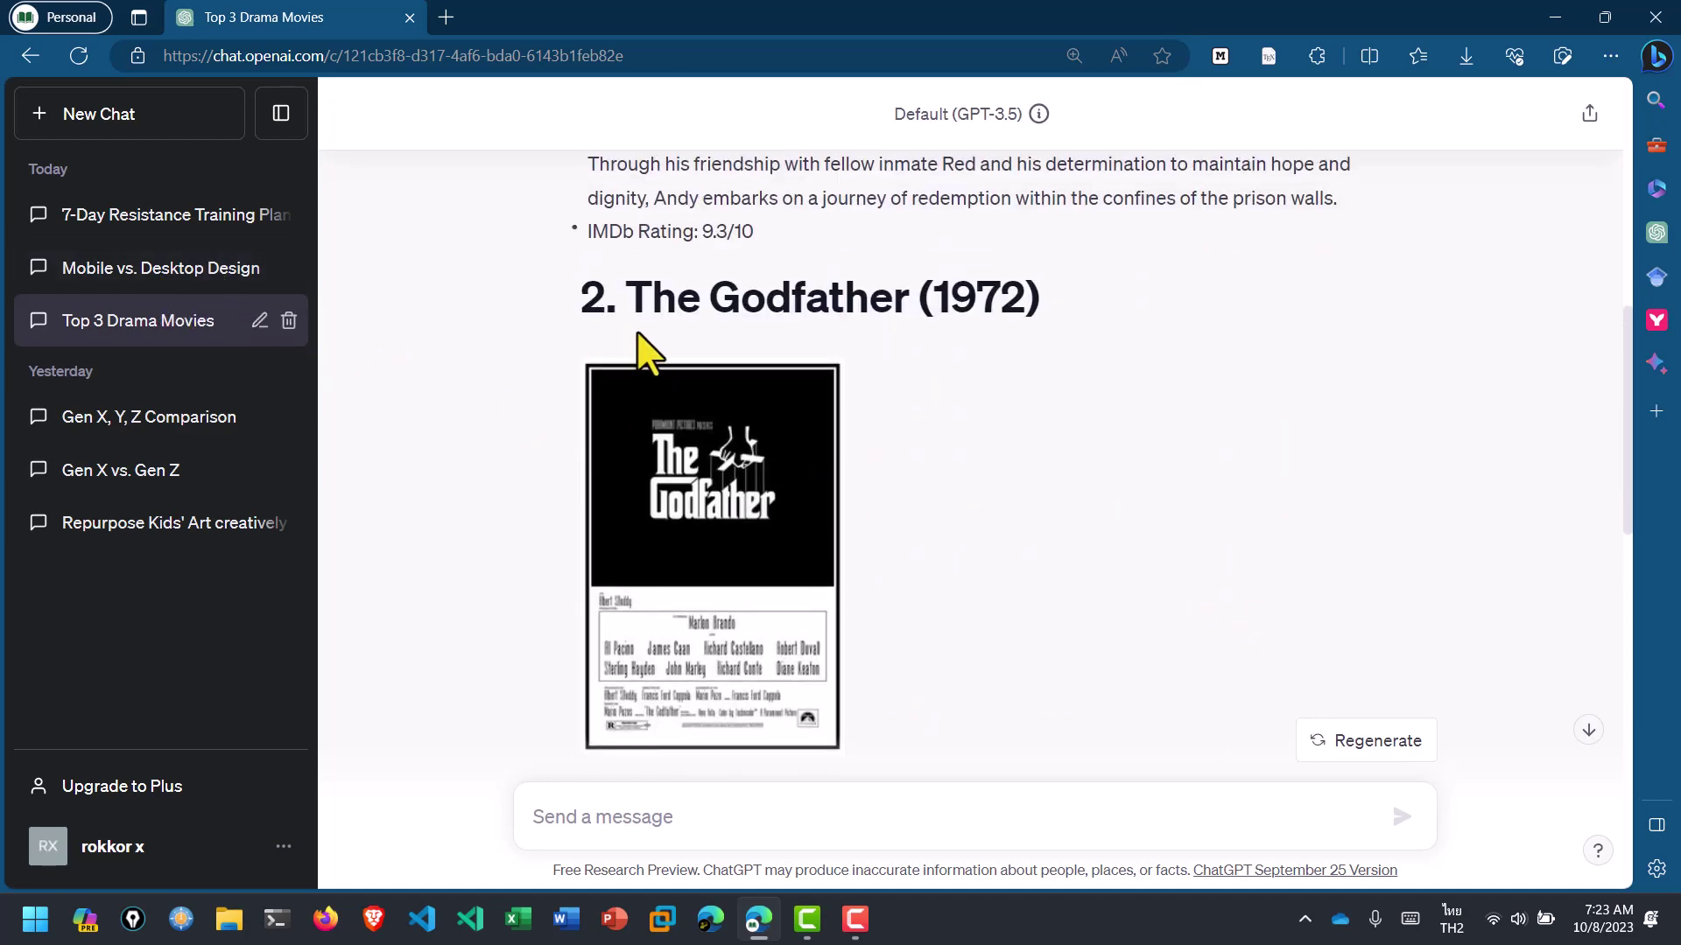
click(180, 272)
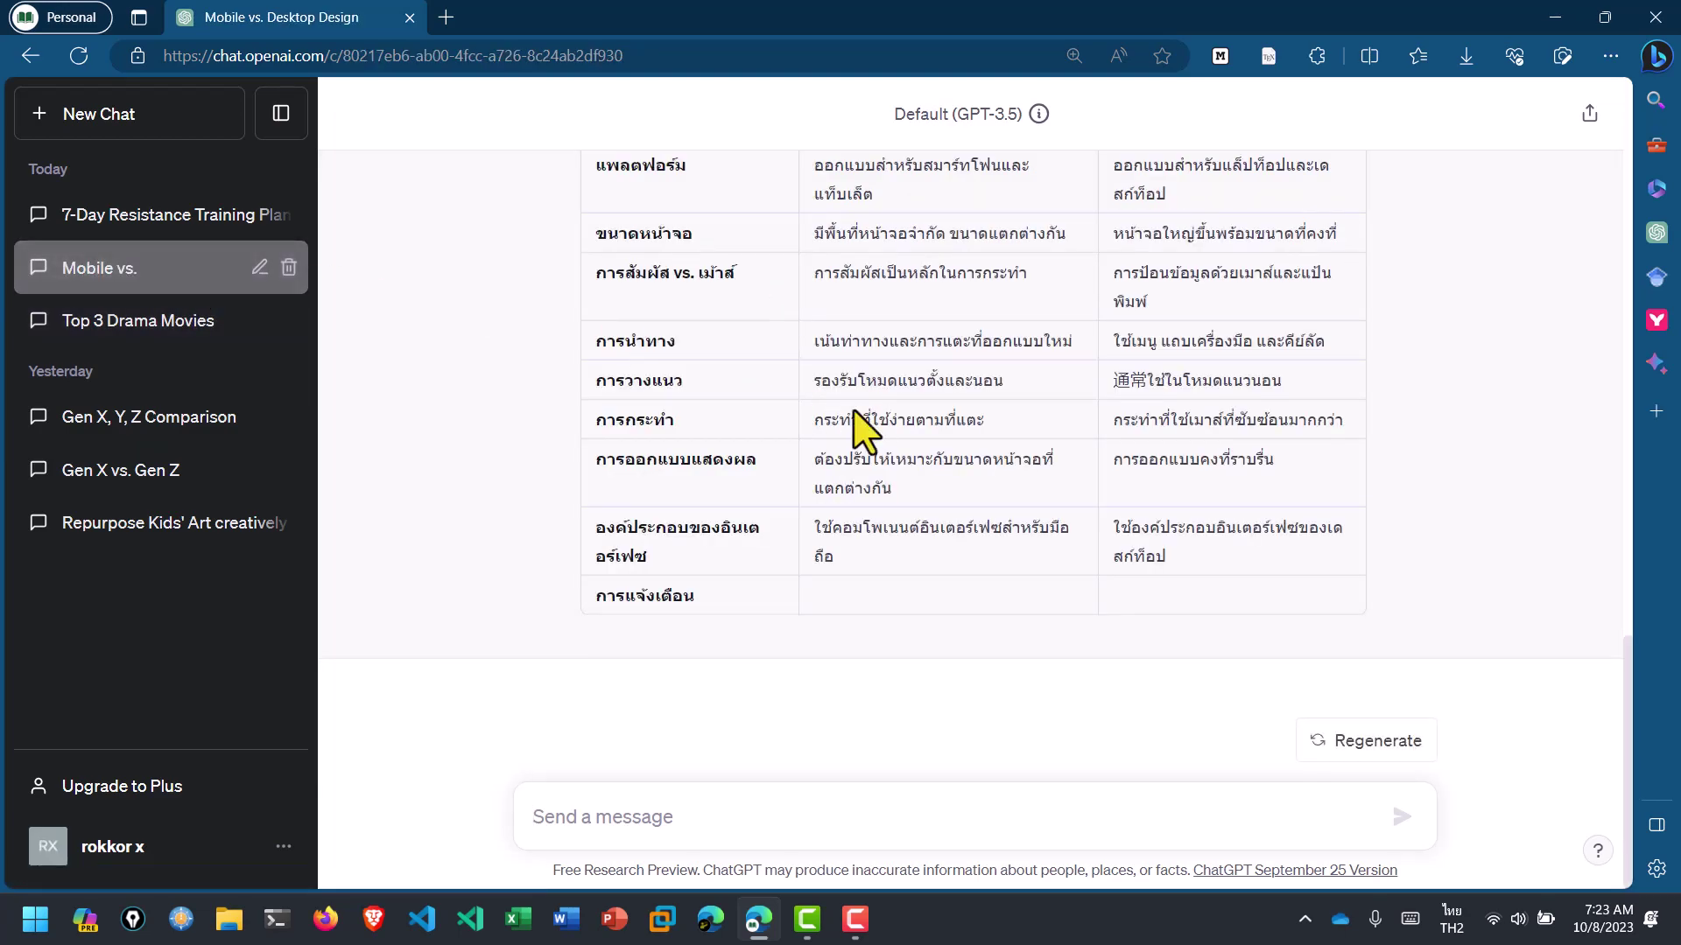
scroll(832, 442, up, 5)
scroll(727, 586, up, 1)
scroll(777, 666, up, 3)
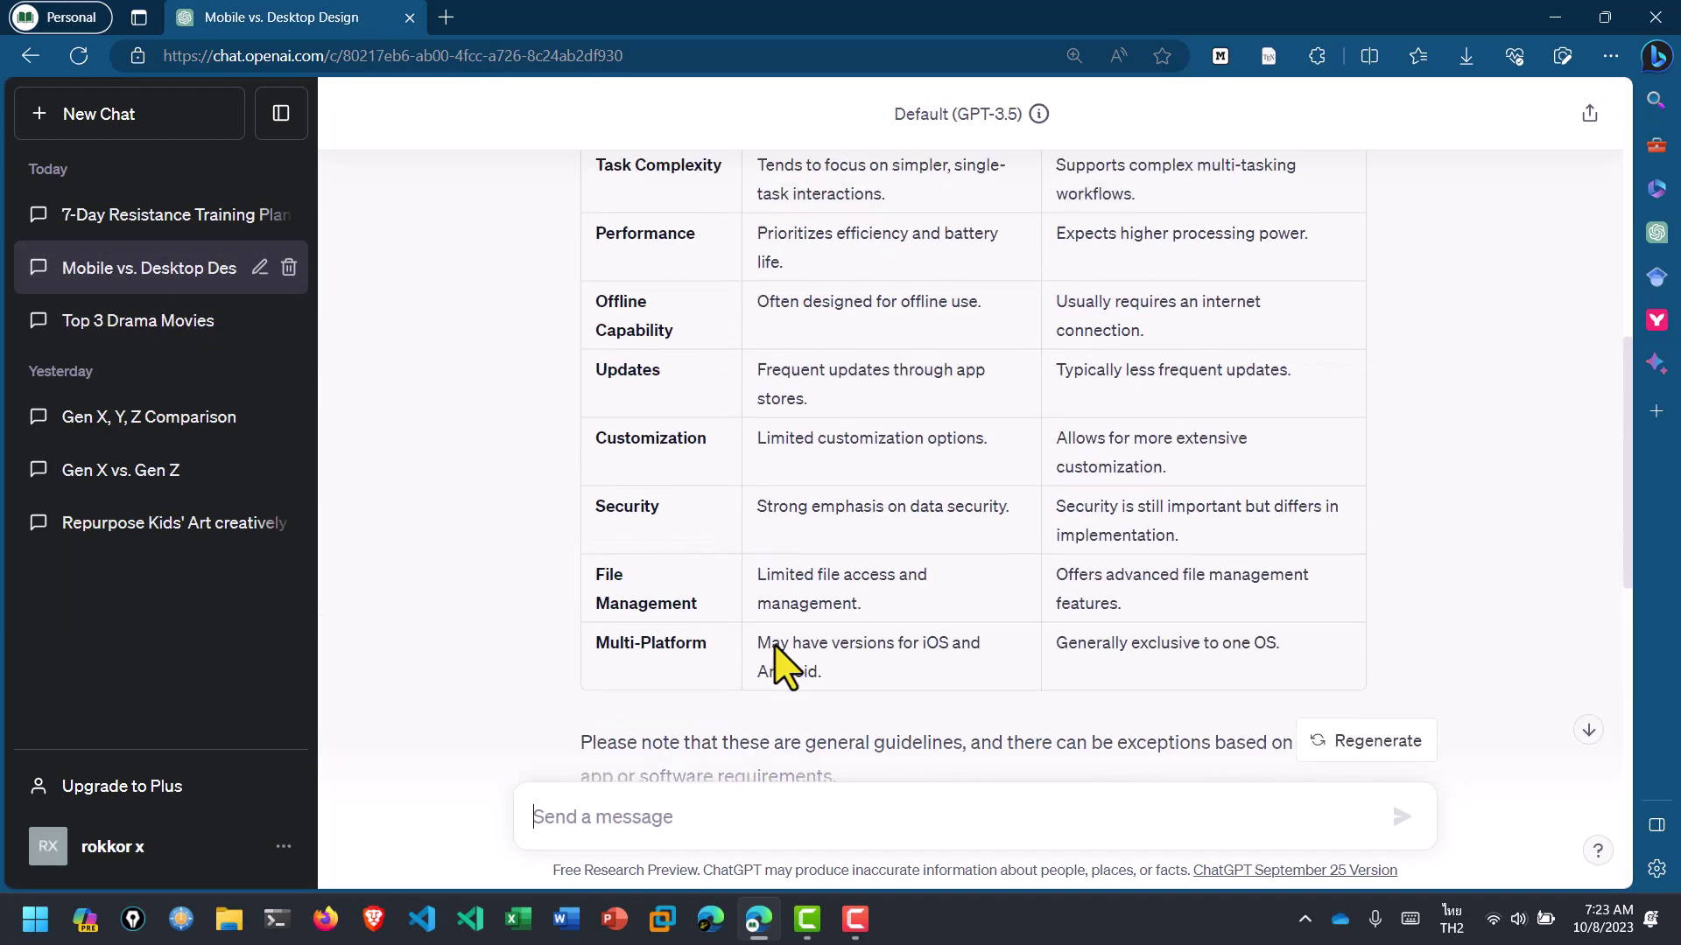
scroll(781, 499, up, 5)
scroll(822, 525, down, 2)
scroll(819, 520, down, 5)
scroll(805, 547, down, 4)
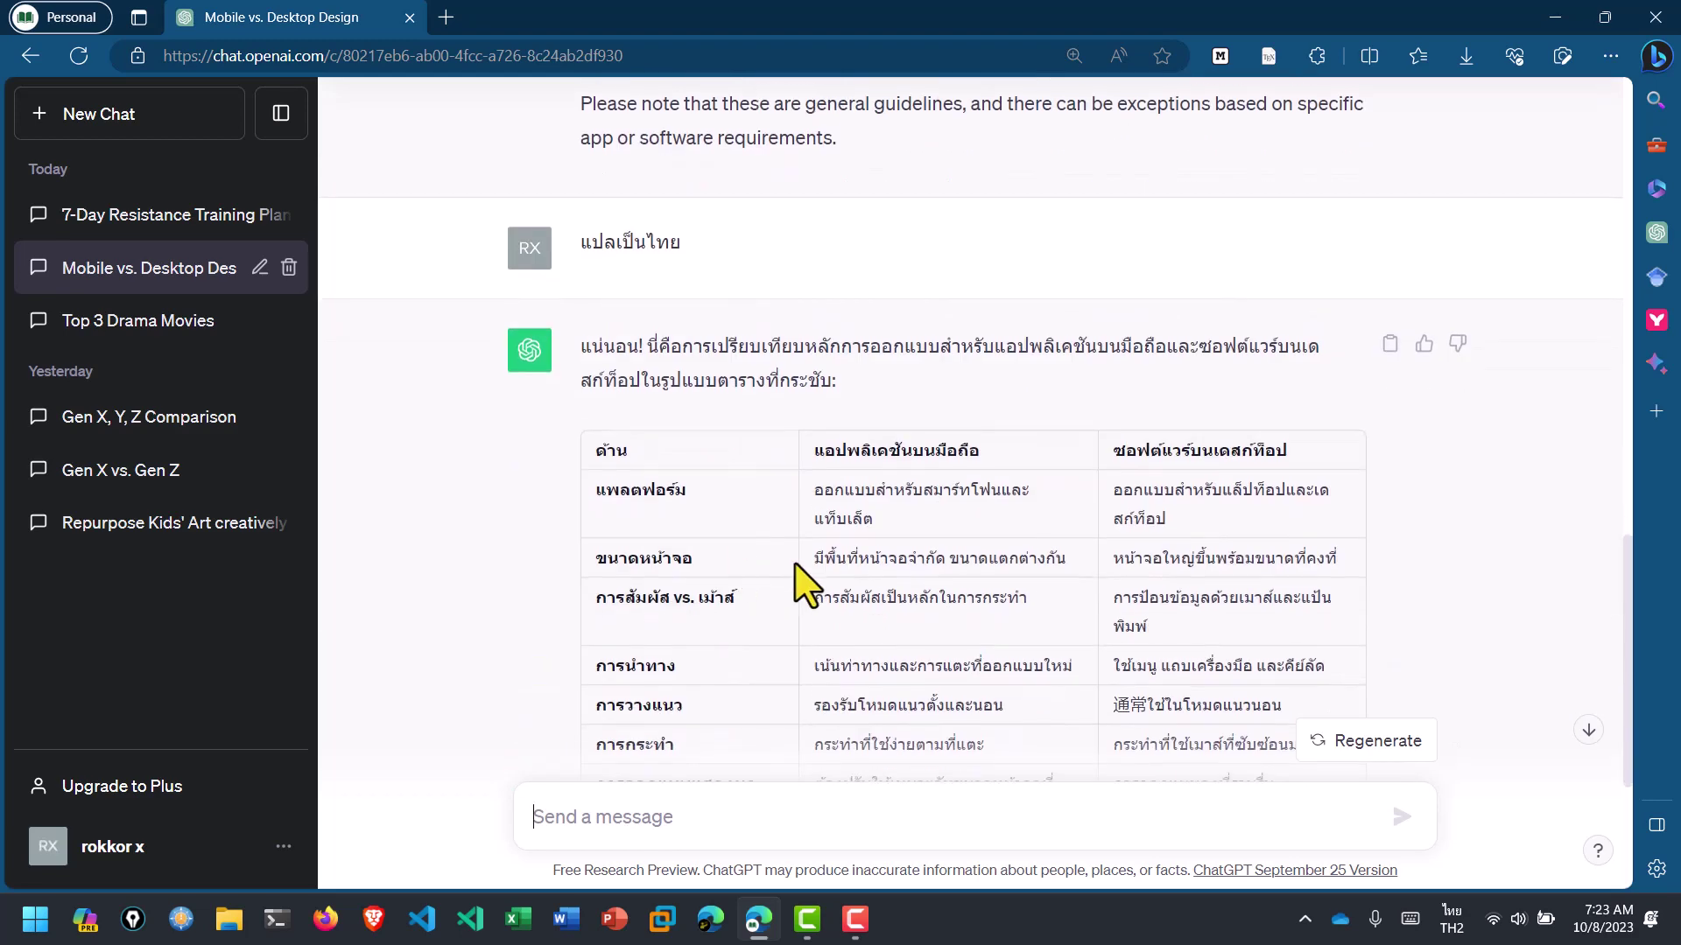
- Review the 7-Day Resistance Training Plan and Top 3 Drama Movies chats, then launch VS Code
click(214, 220)
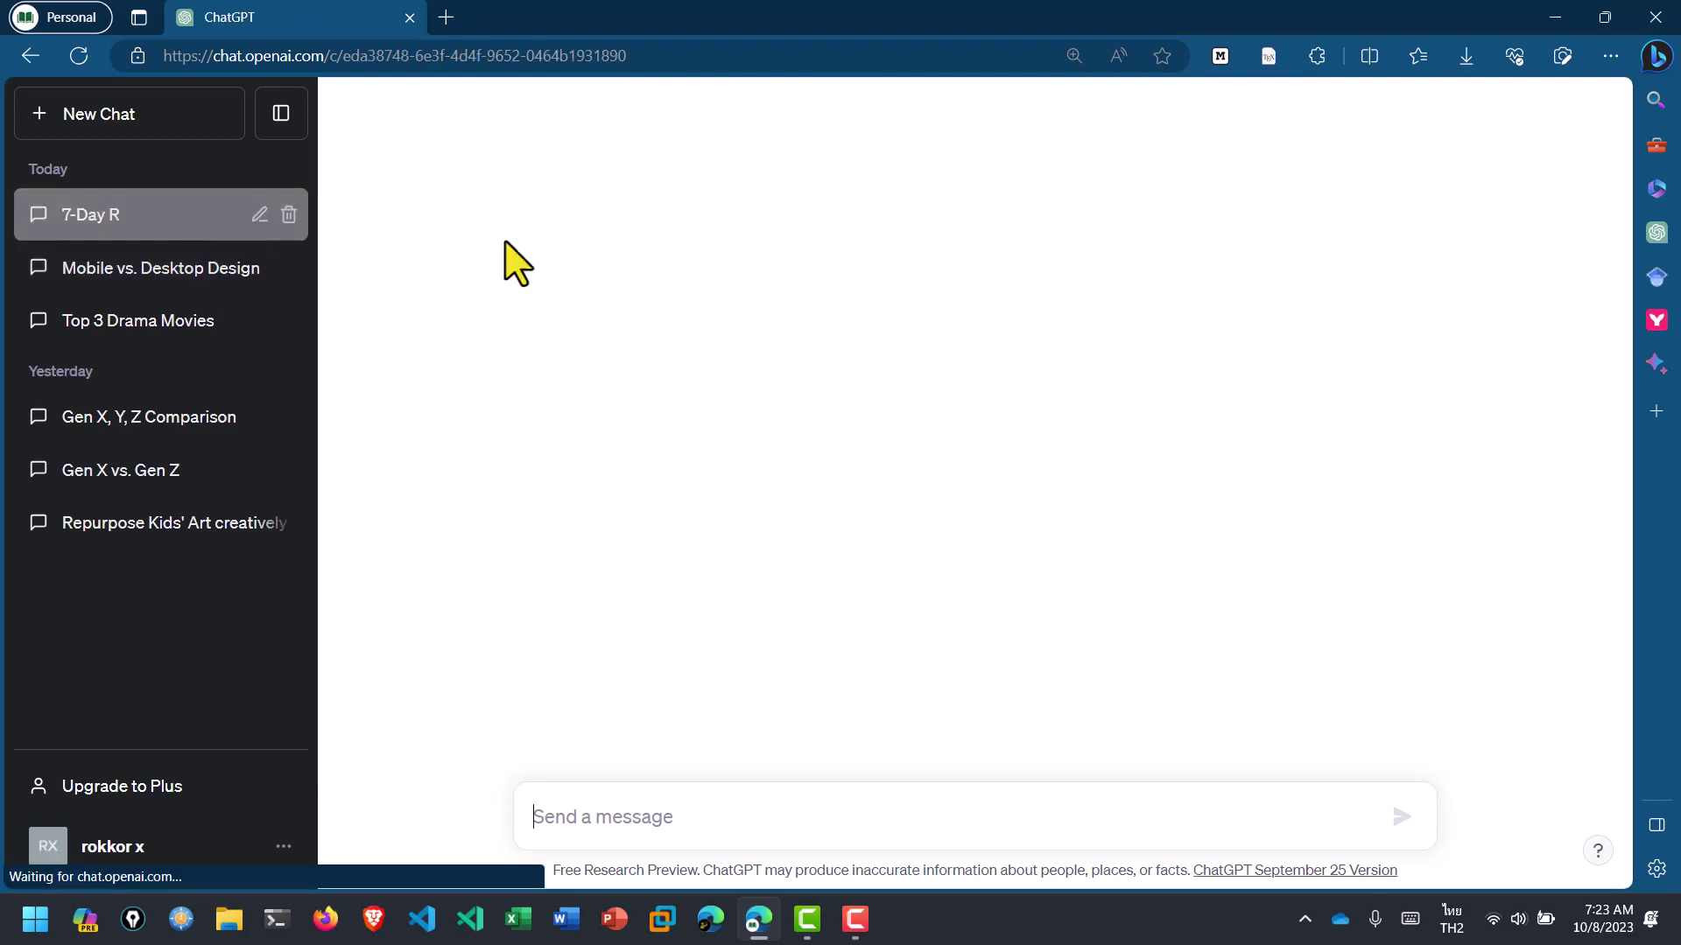
scroll(613, 368, up, 5)
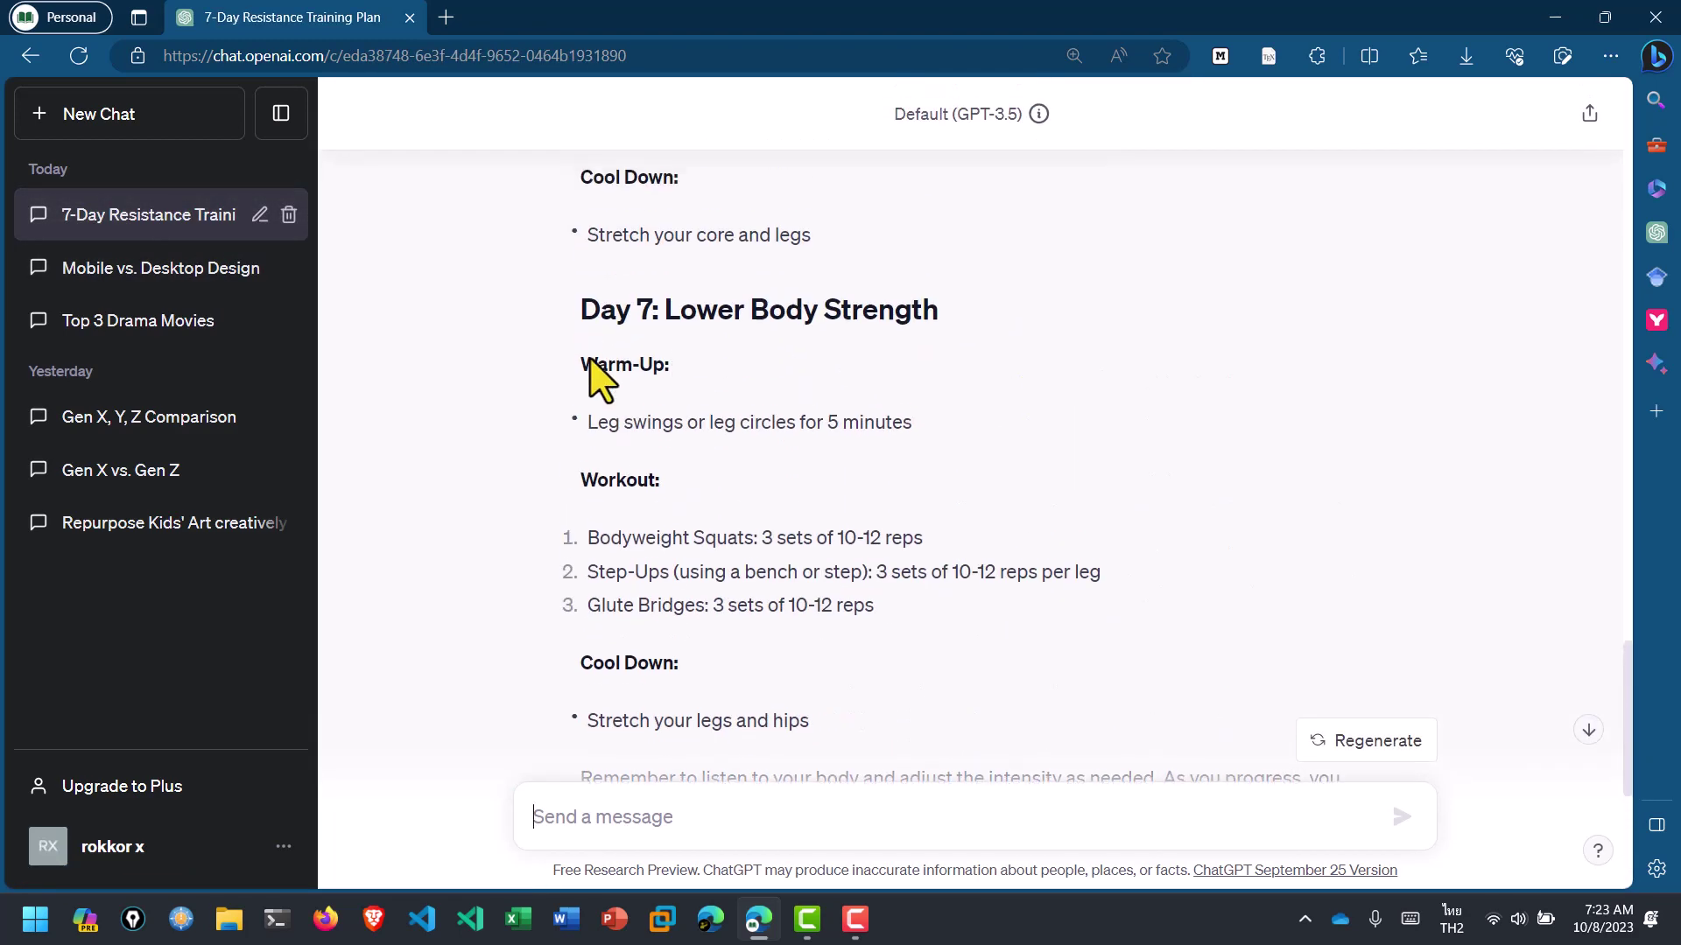
click(206, 326)
scroll(1208, 480, up, 5)
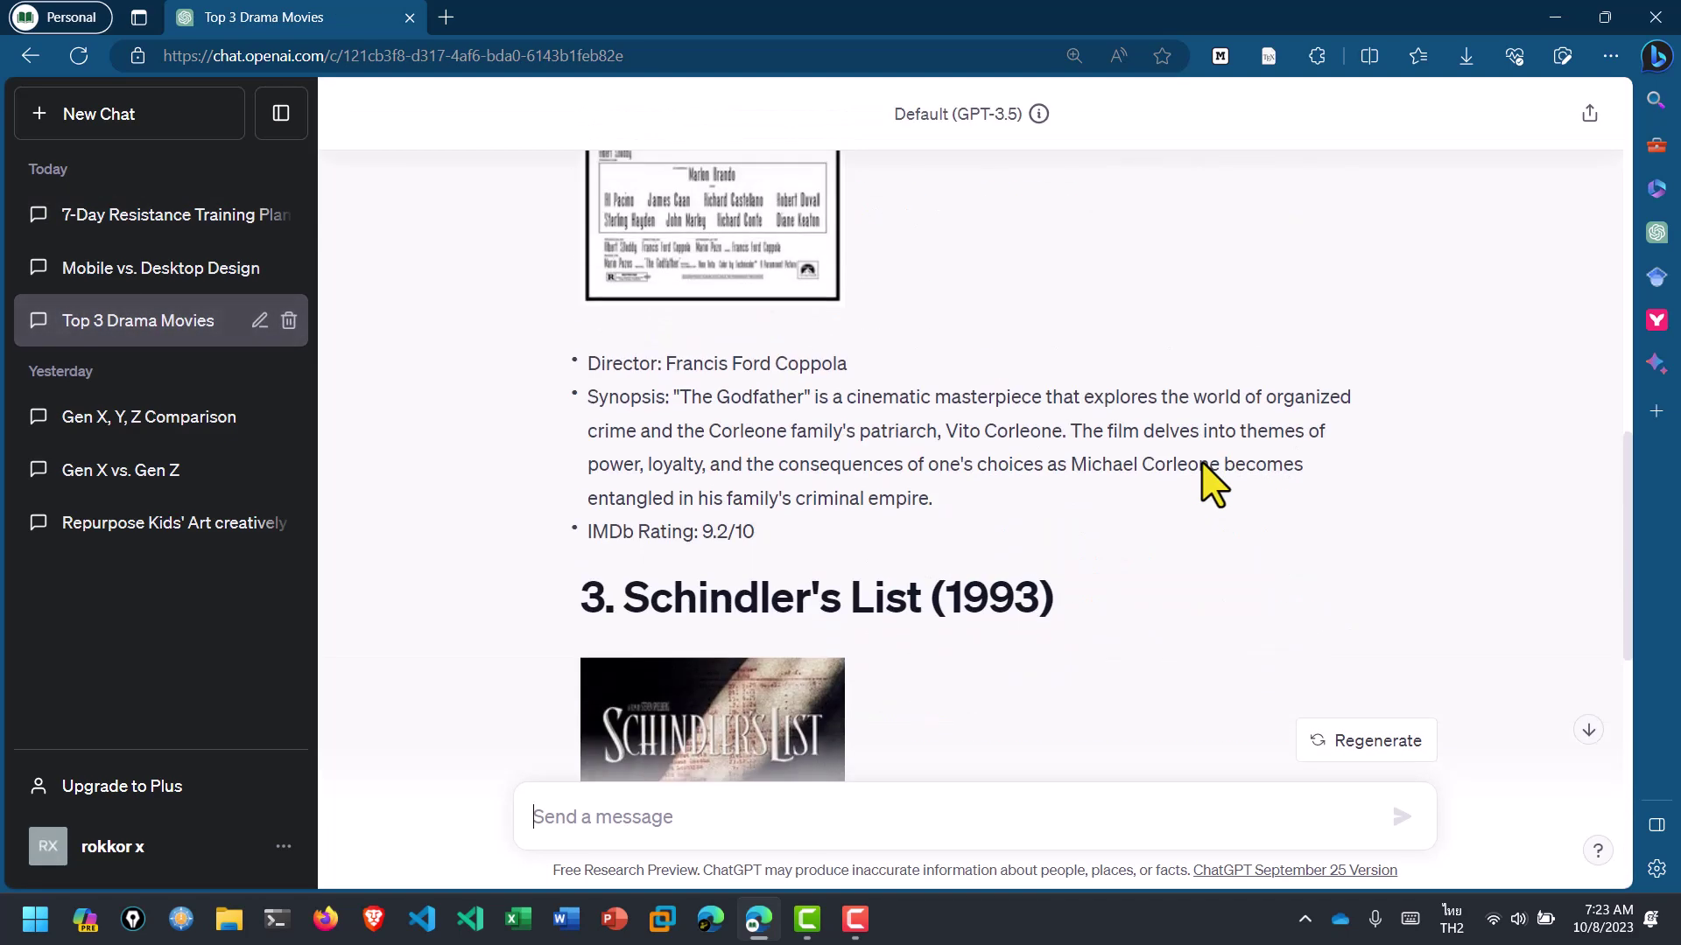
scroll(1200, 472, up, 5)
scroll(1200, 464, up, 5)
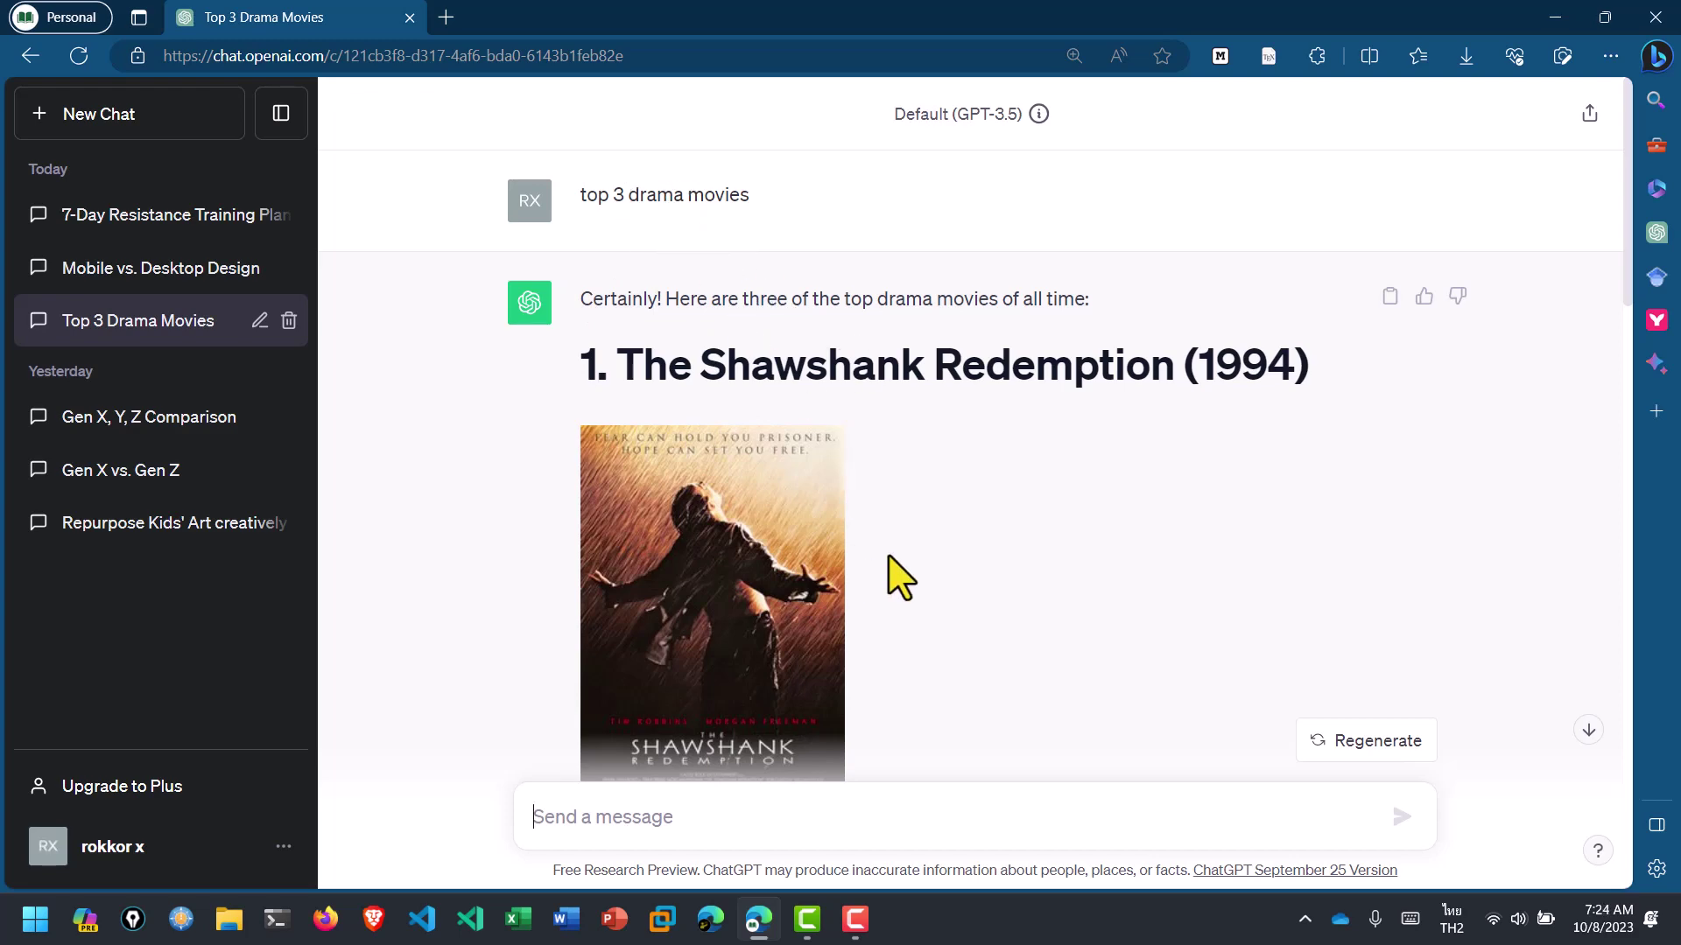
scroll(1254, 522, down, 2)
scroll(1267, 544, up, 2)
click(421, 919)
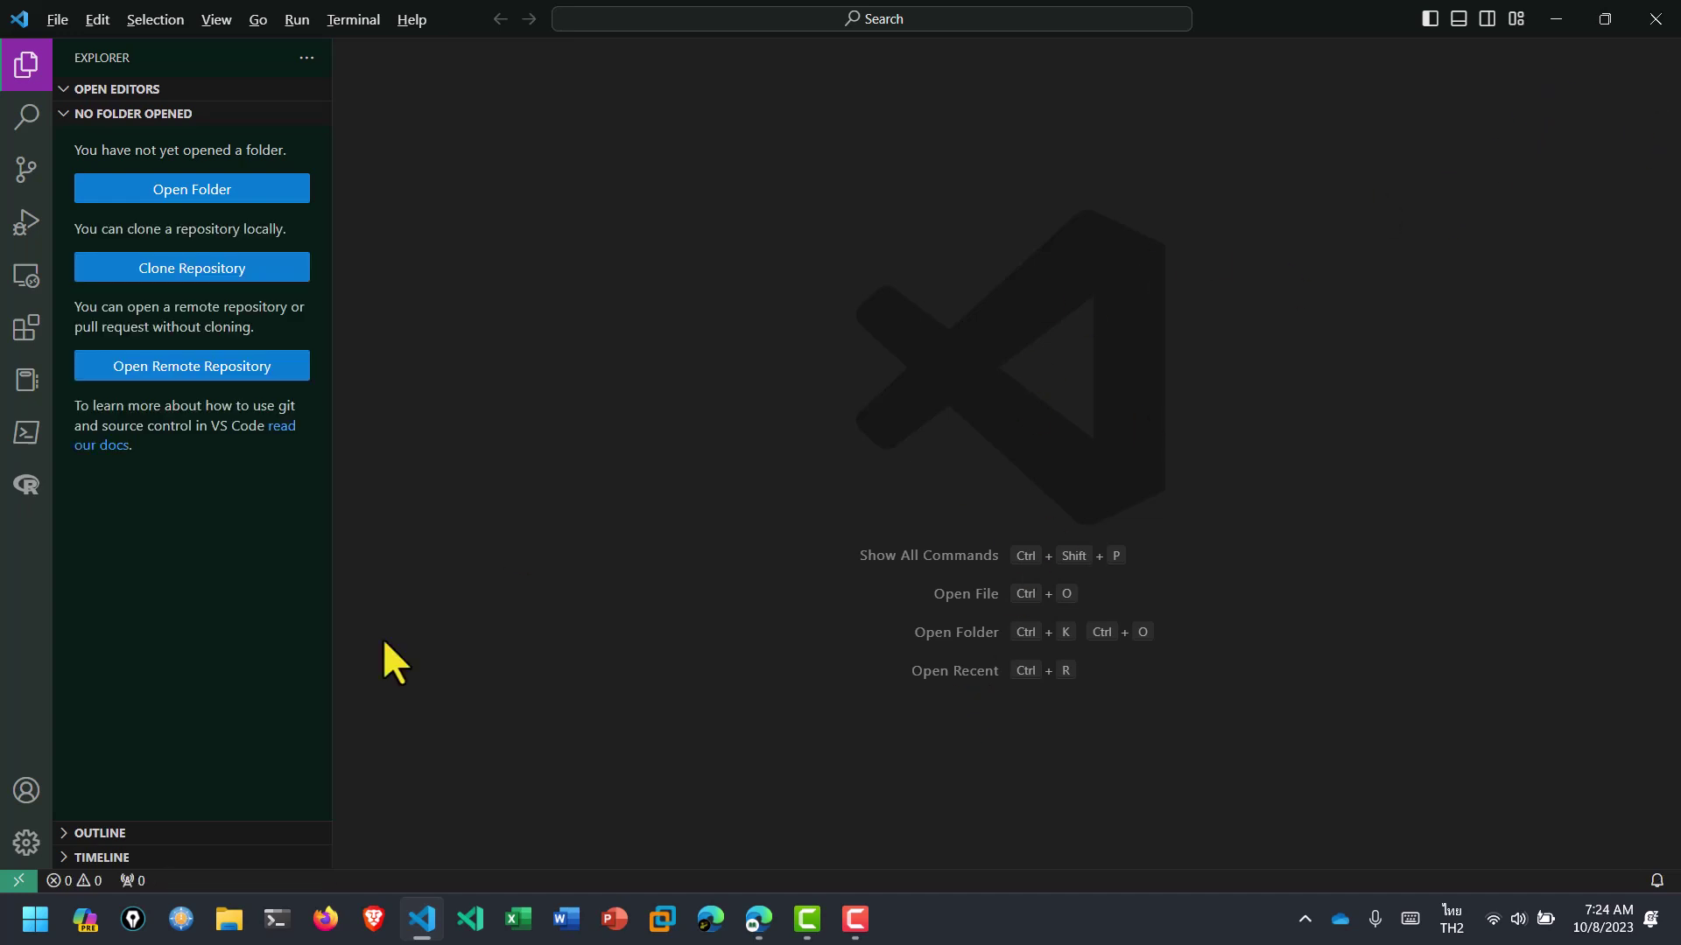
click(758, 918)
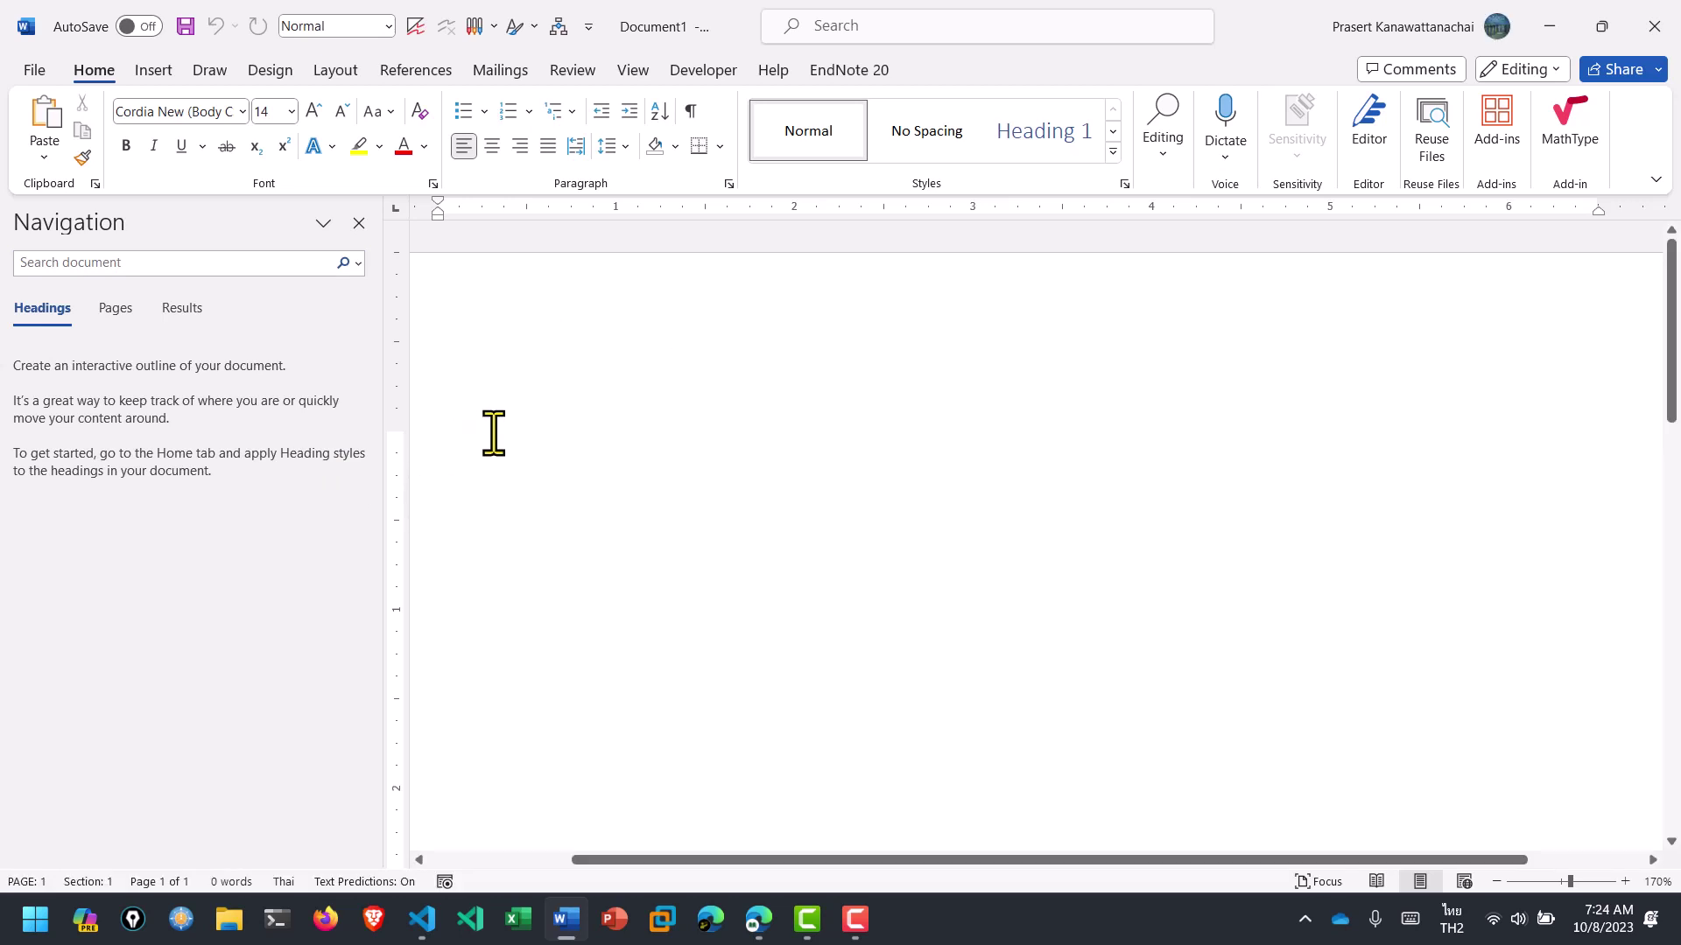
- Paste ChatGPT's drama-movies answer into Document1 as raw Markdown, then return to the ChatGPT chat
key(ctrl+v)
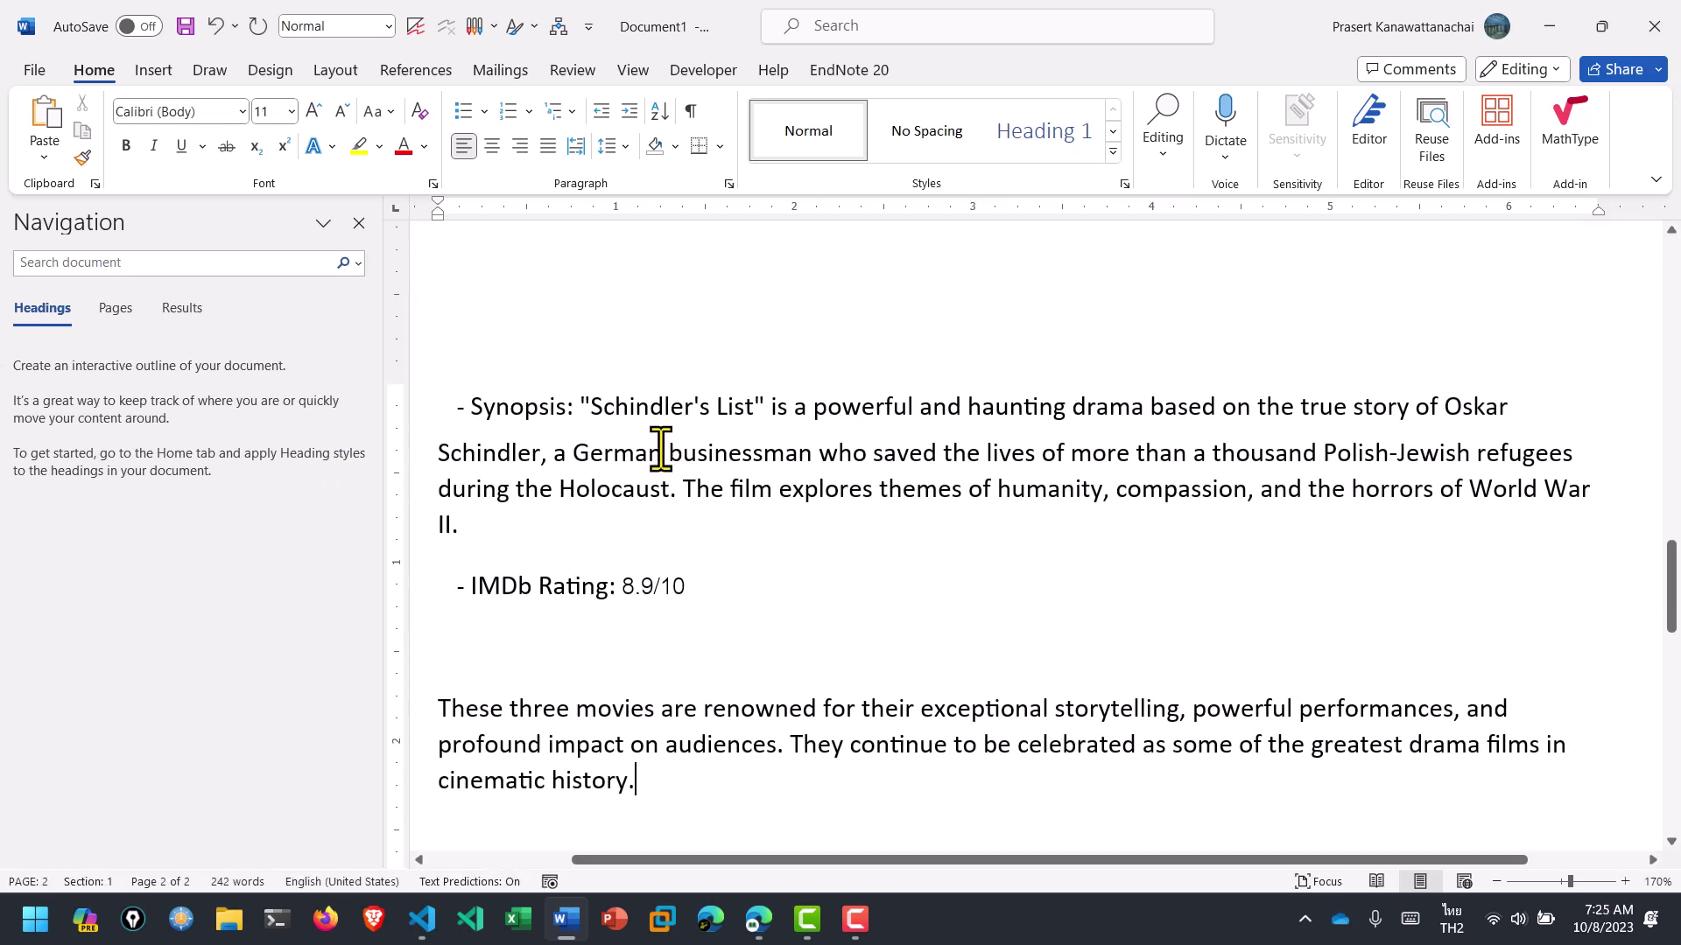
key(ctrl+Home)
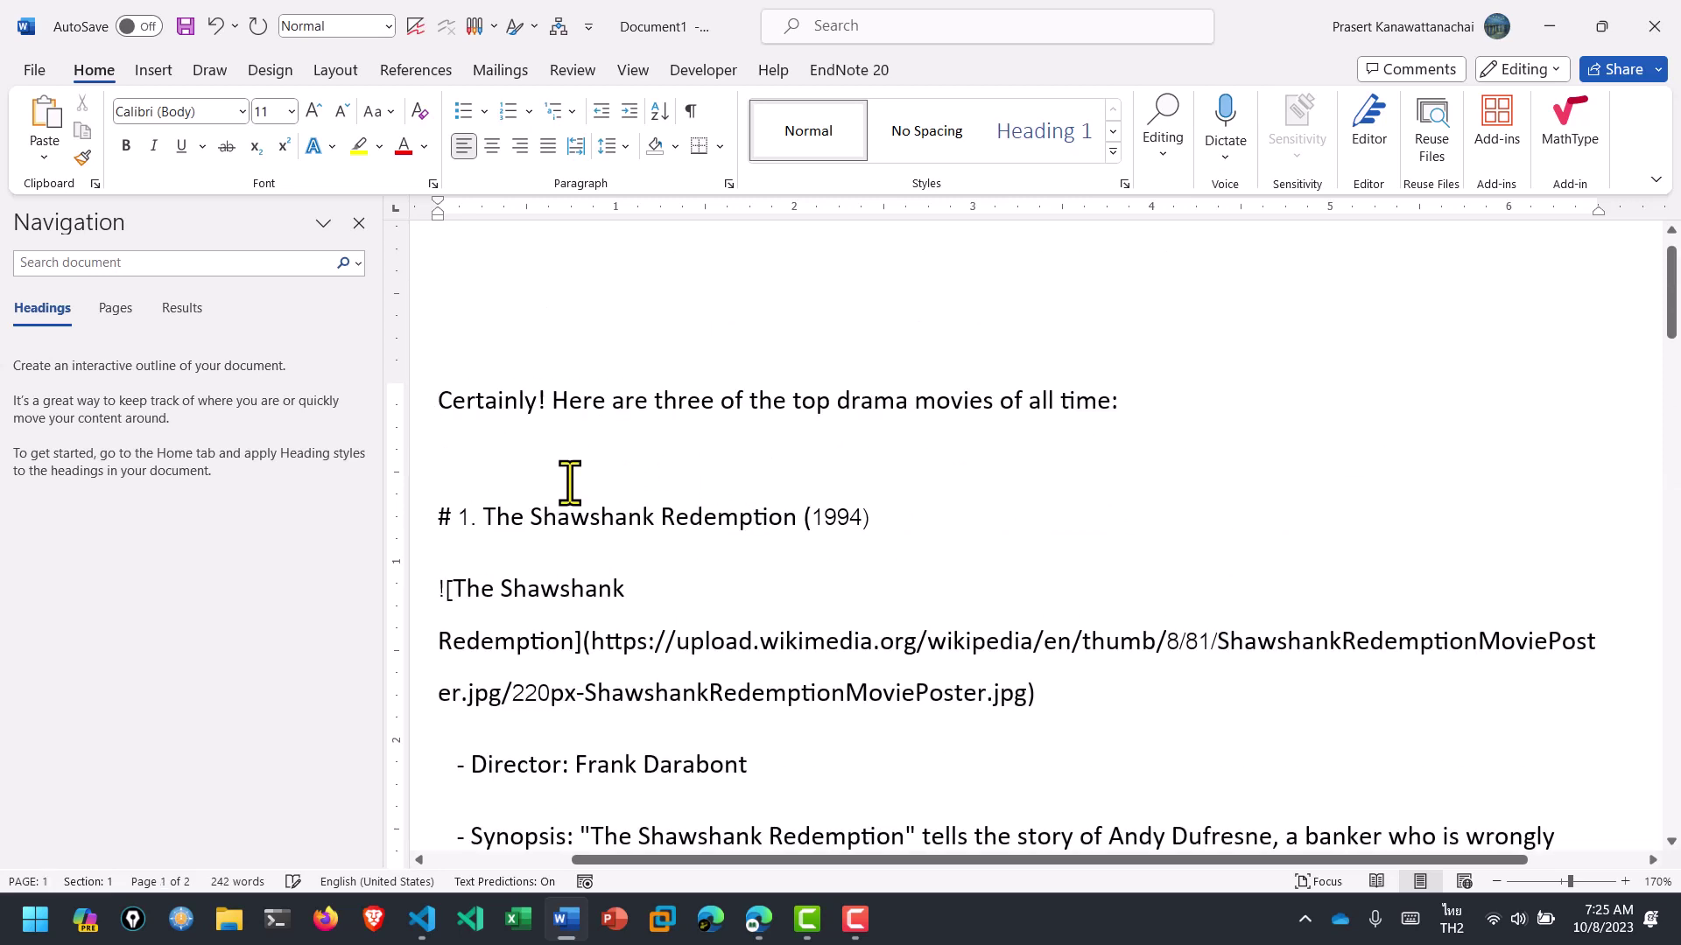
scroll(765, 433, down, 1)
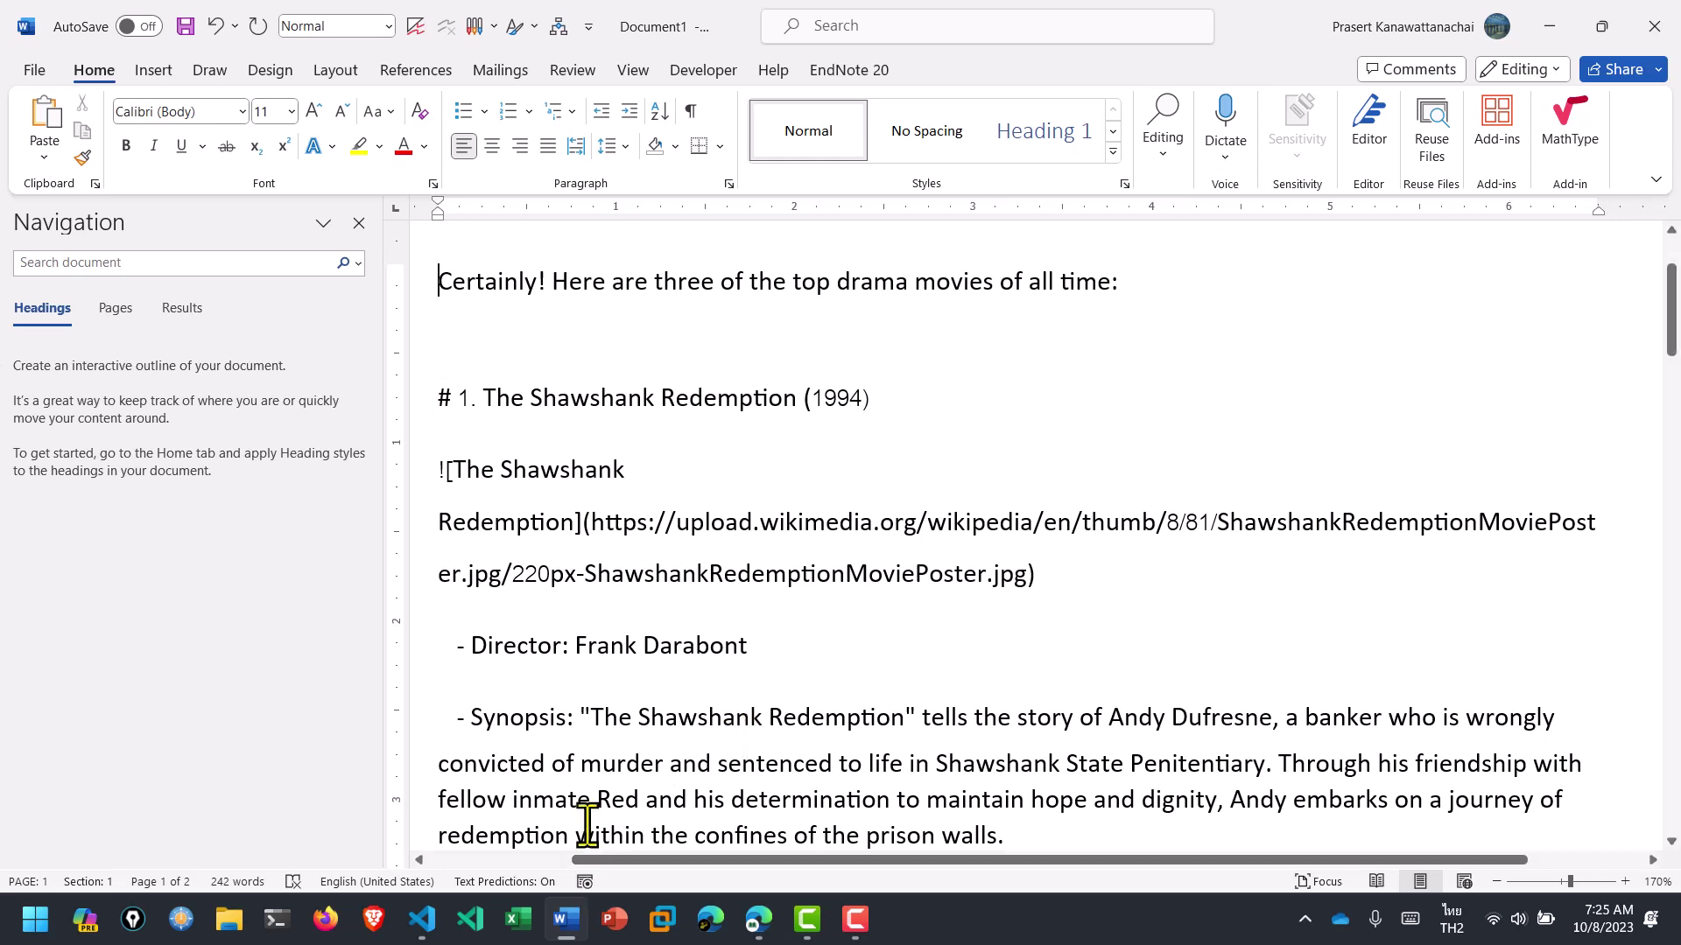
click(758, 919)
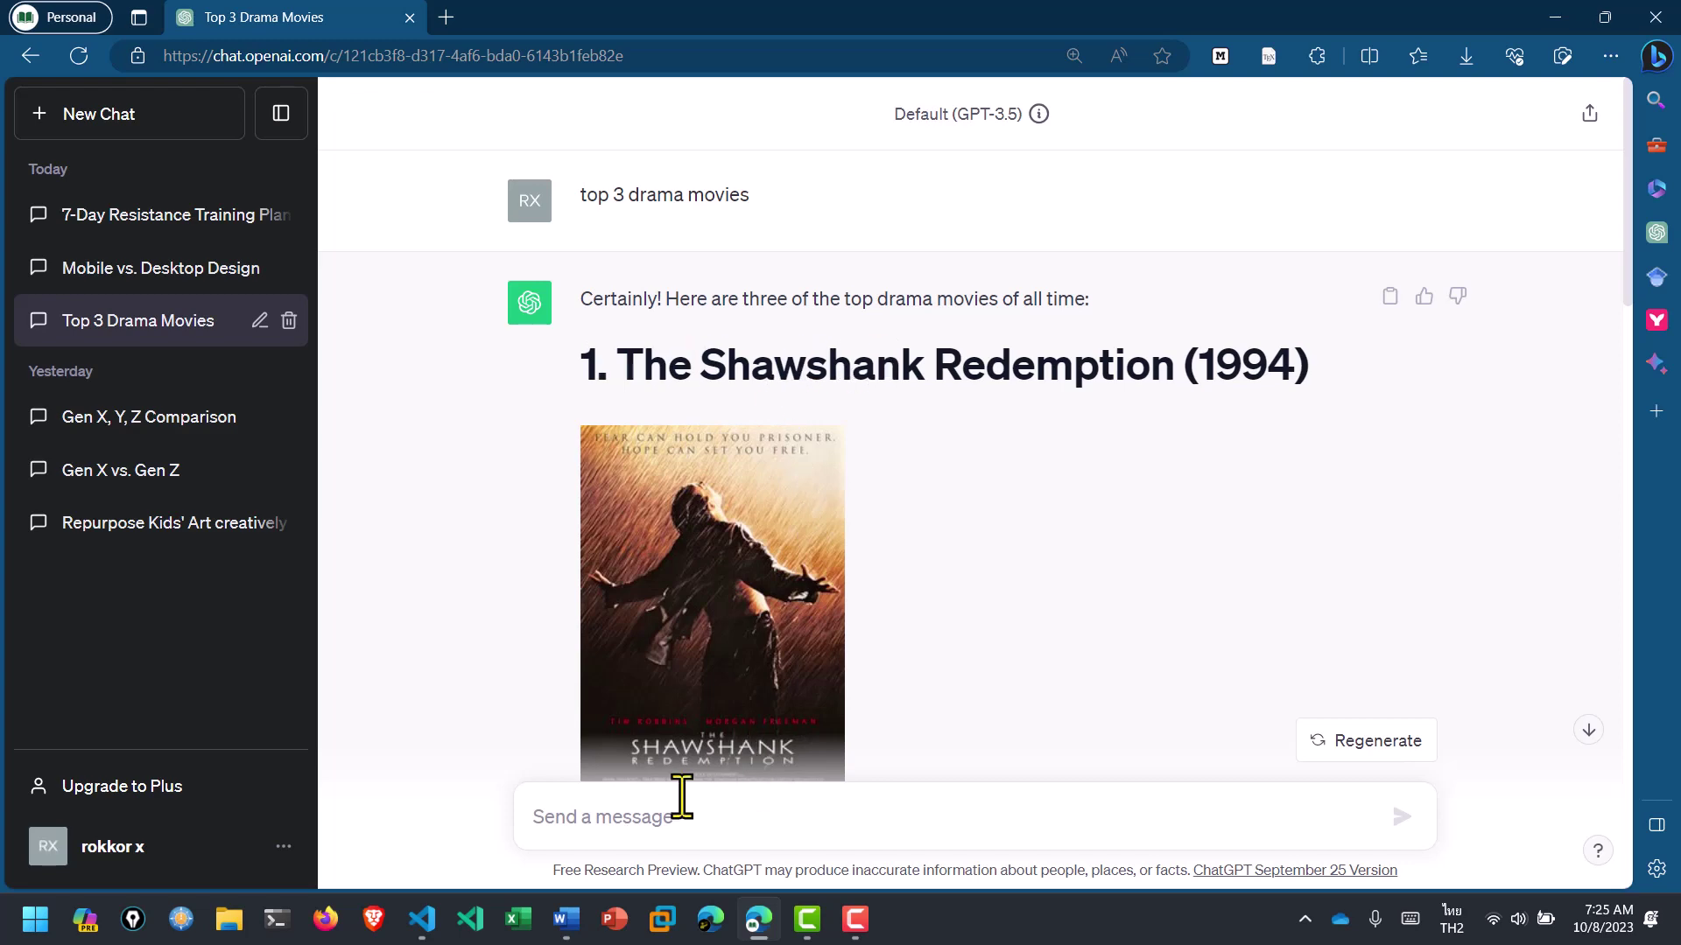
click(567, 927)
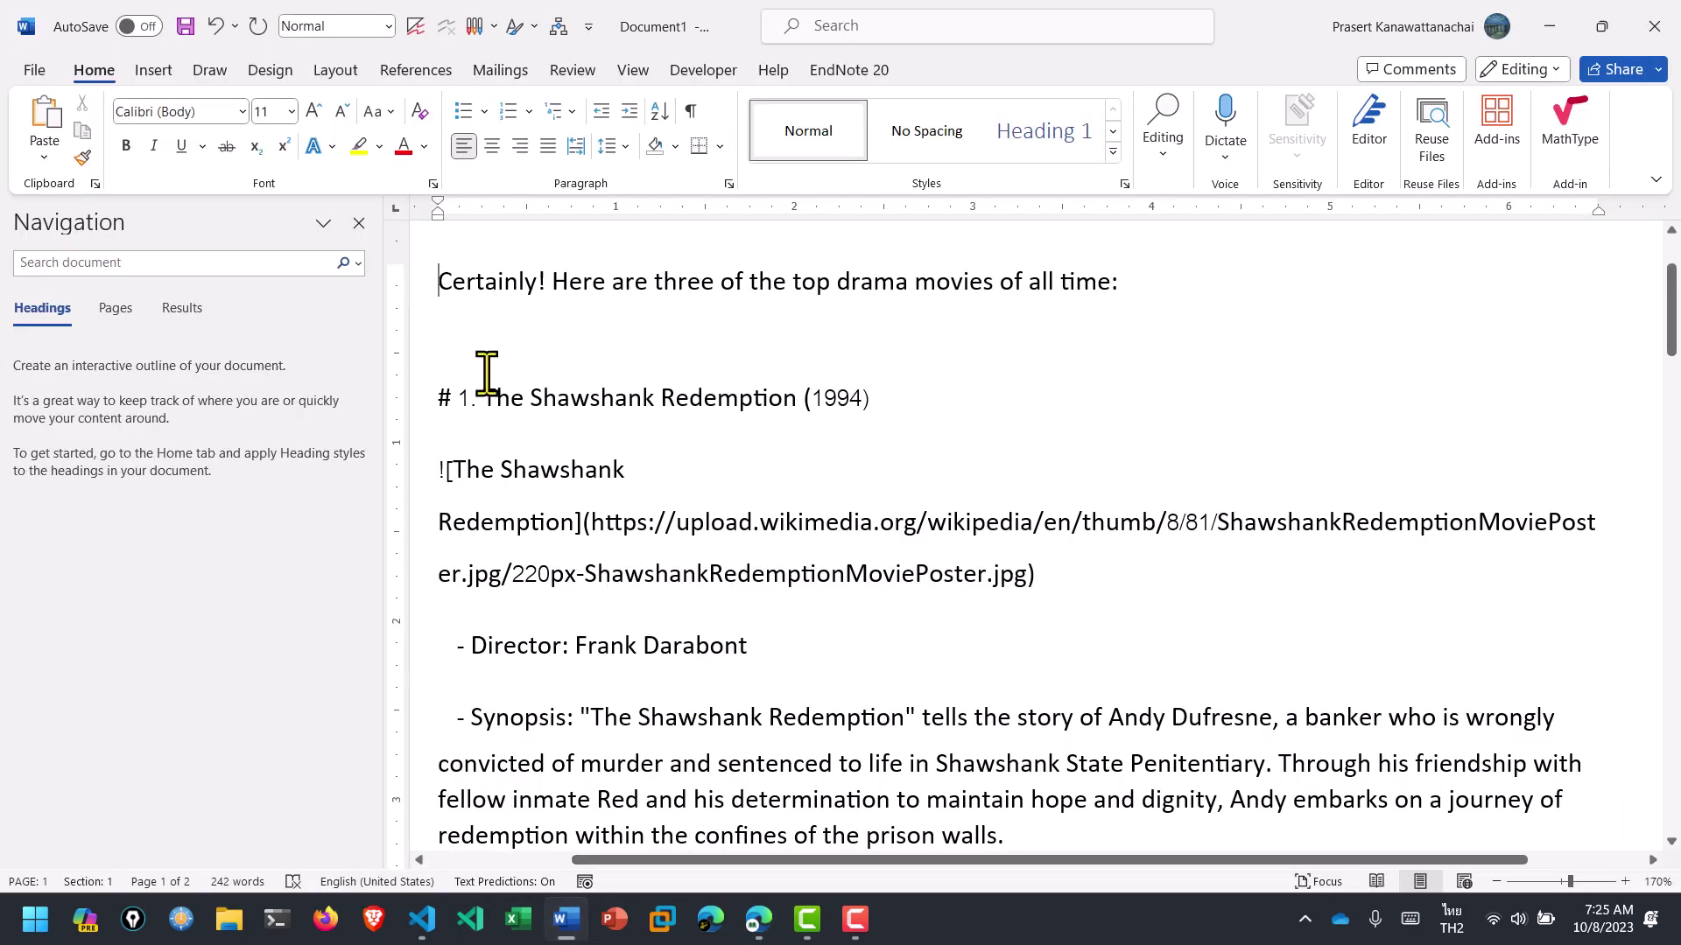
drag(437, 399, 452, 399)
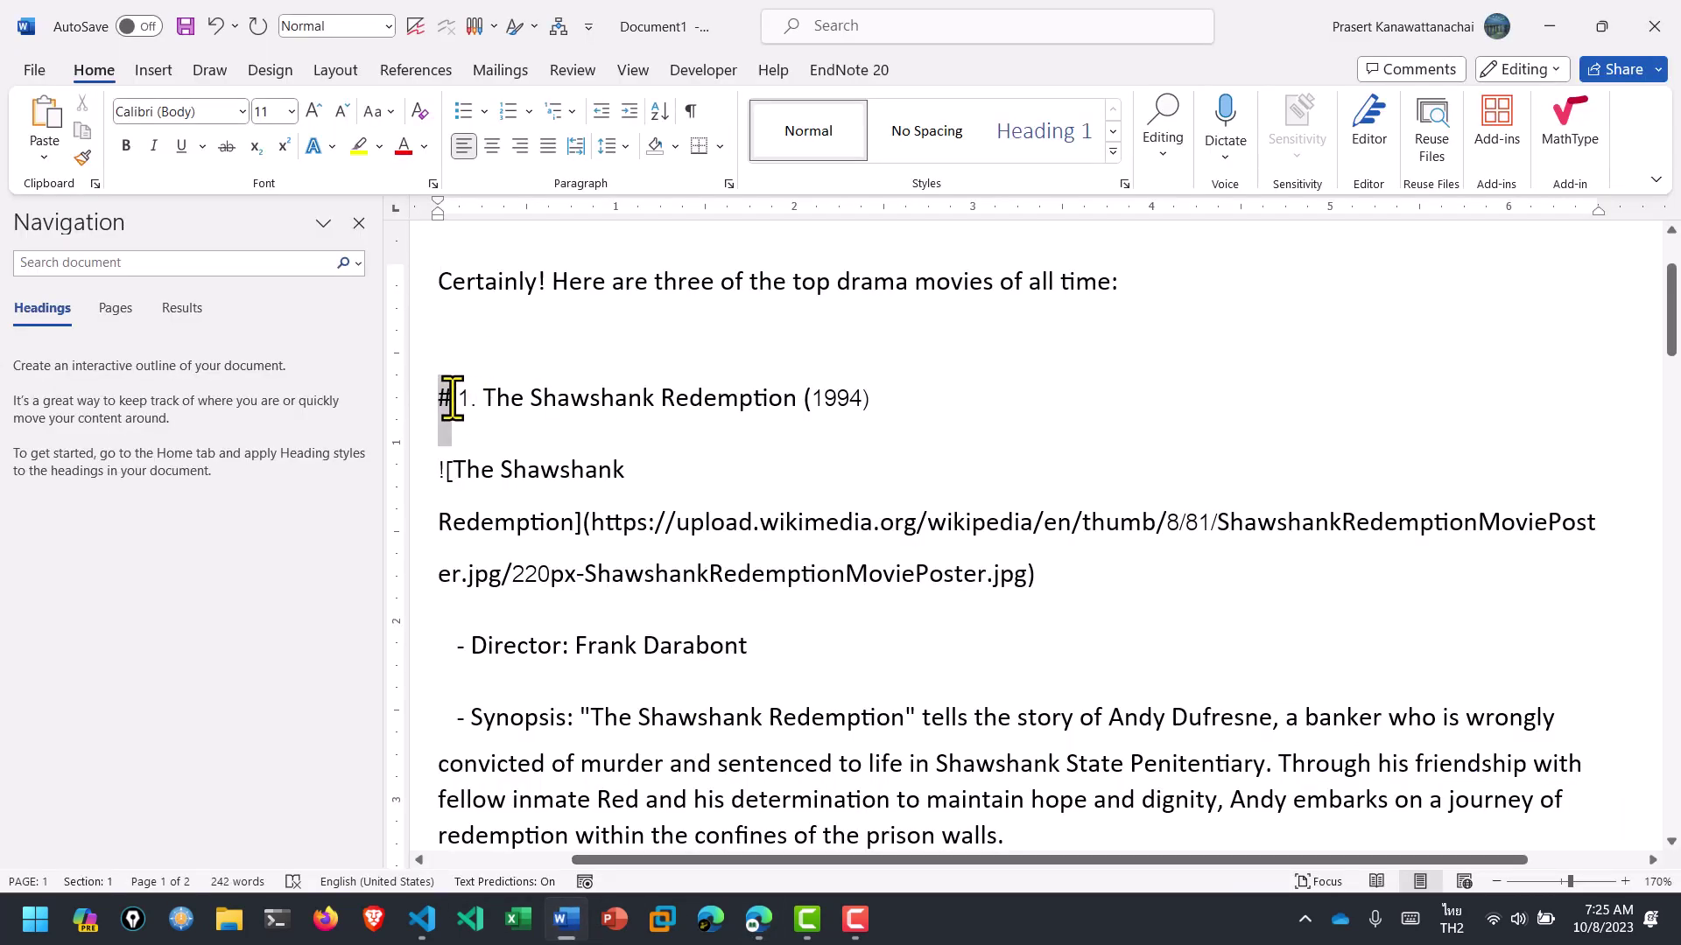
click(452, 401)
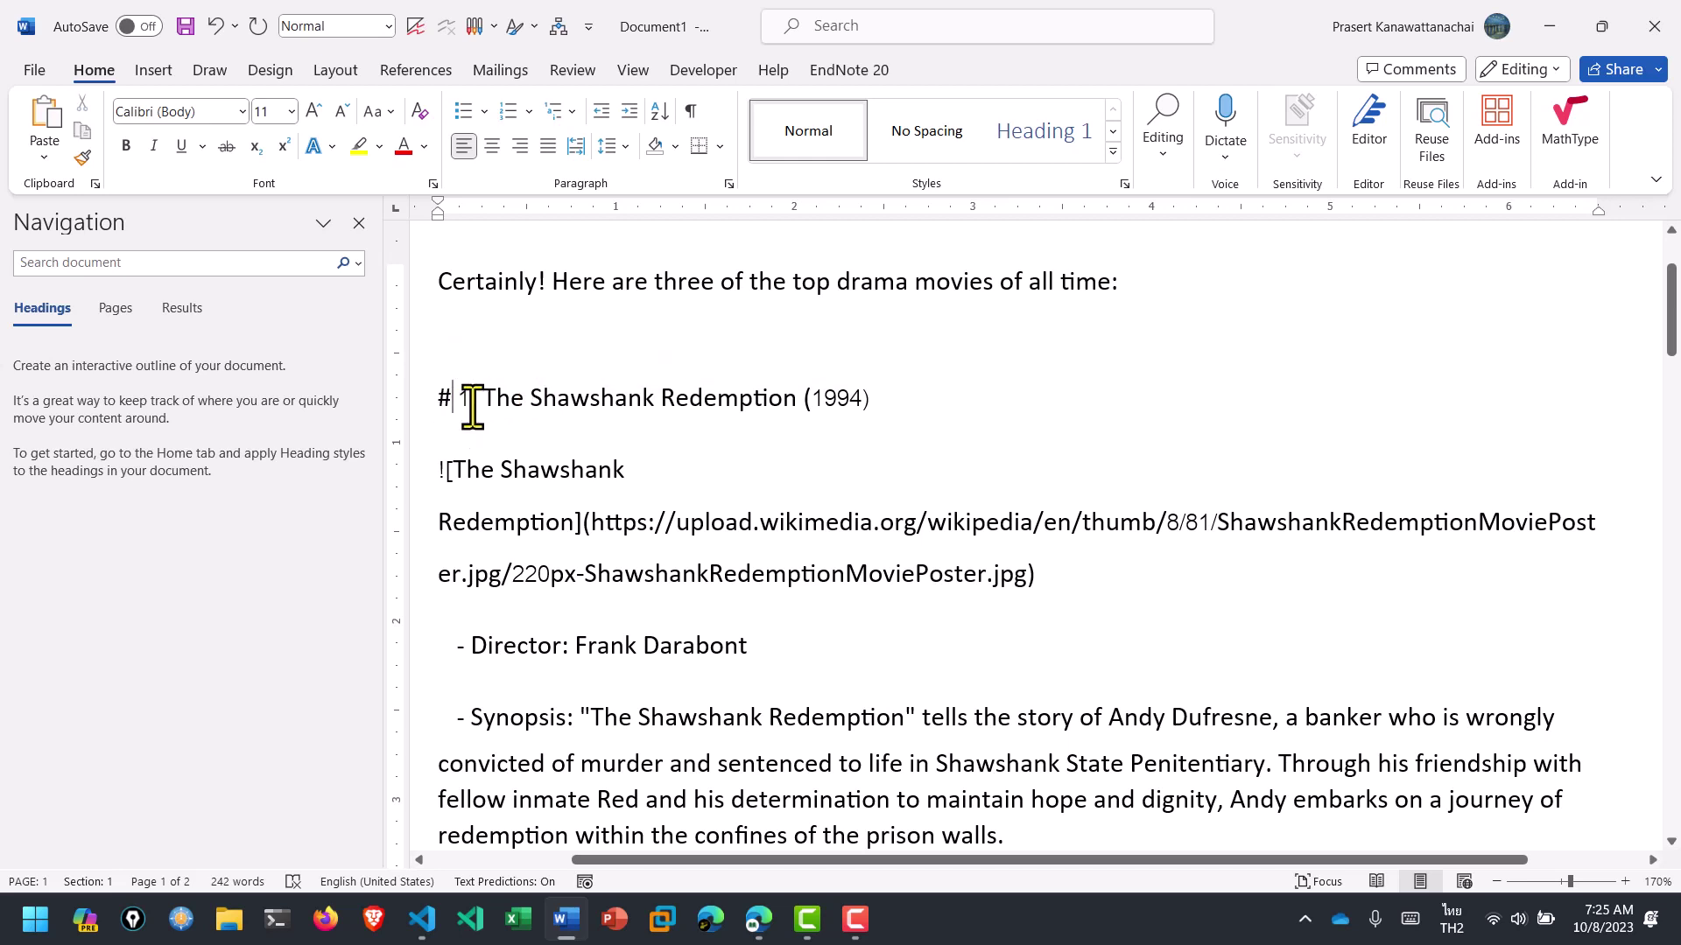
drag(437, 472, 1043, 582)
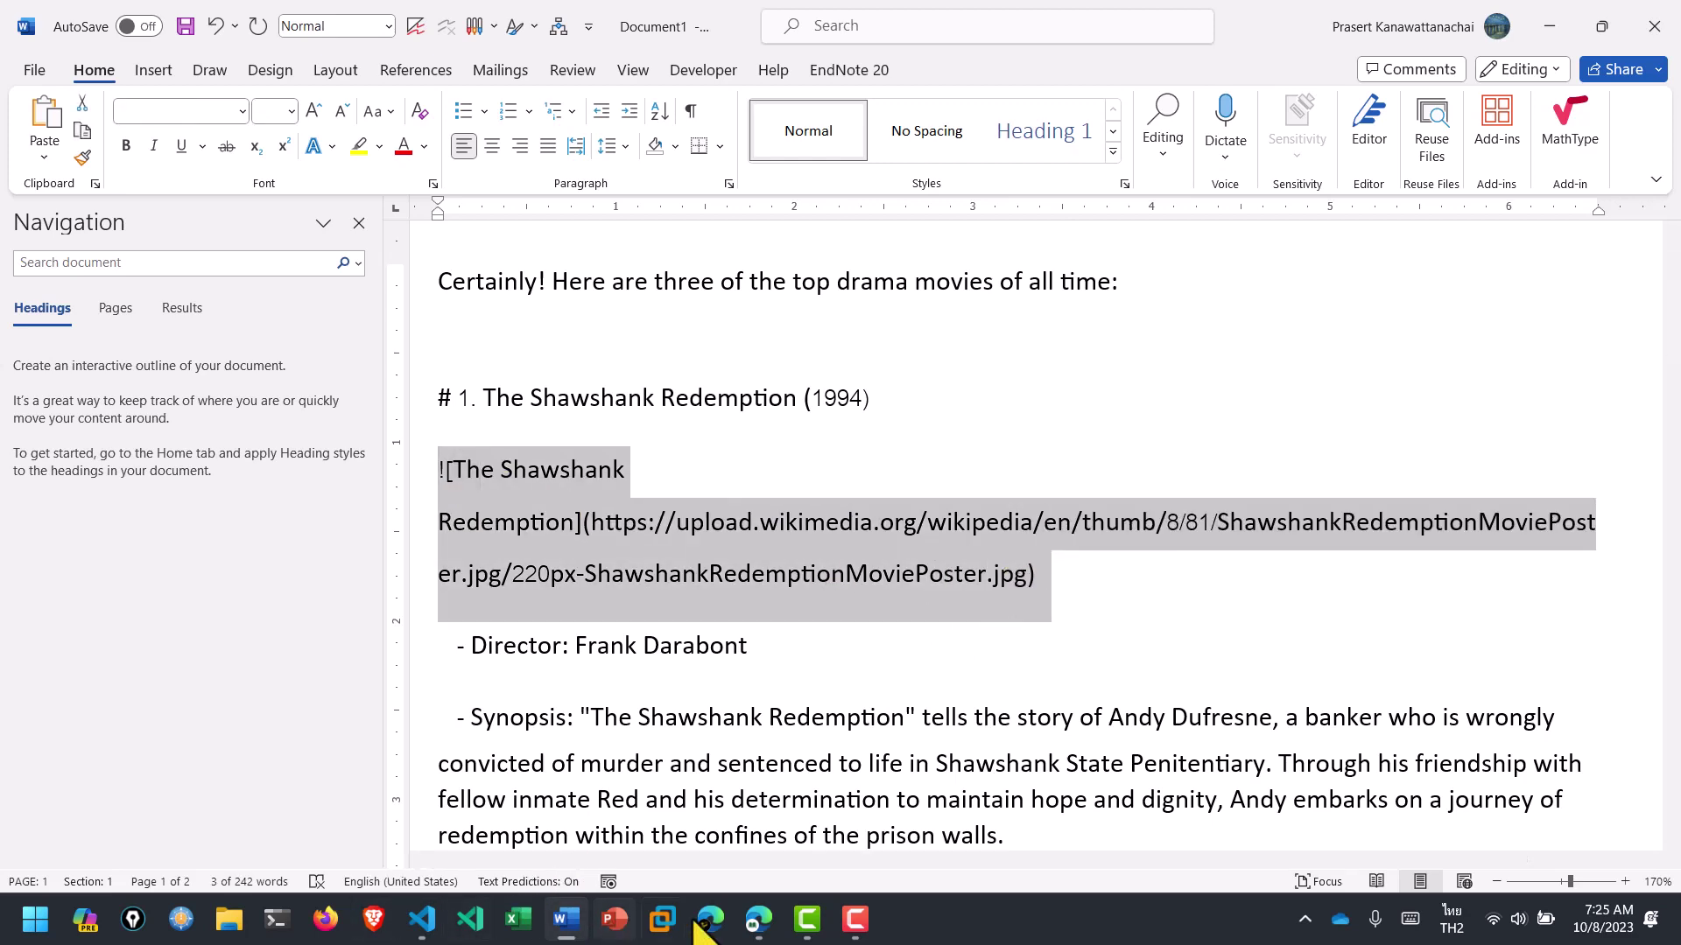
click(758, 919)
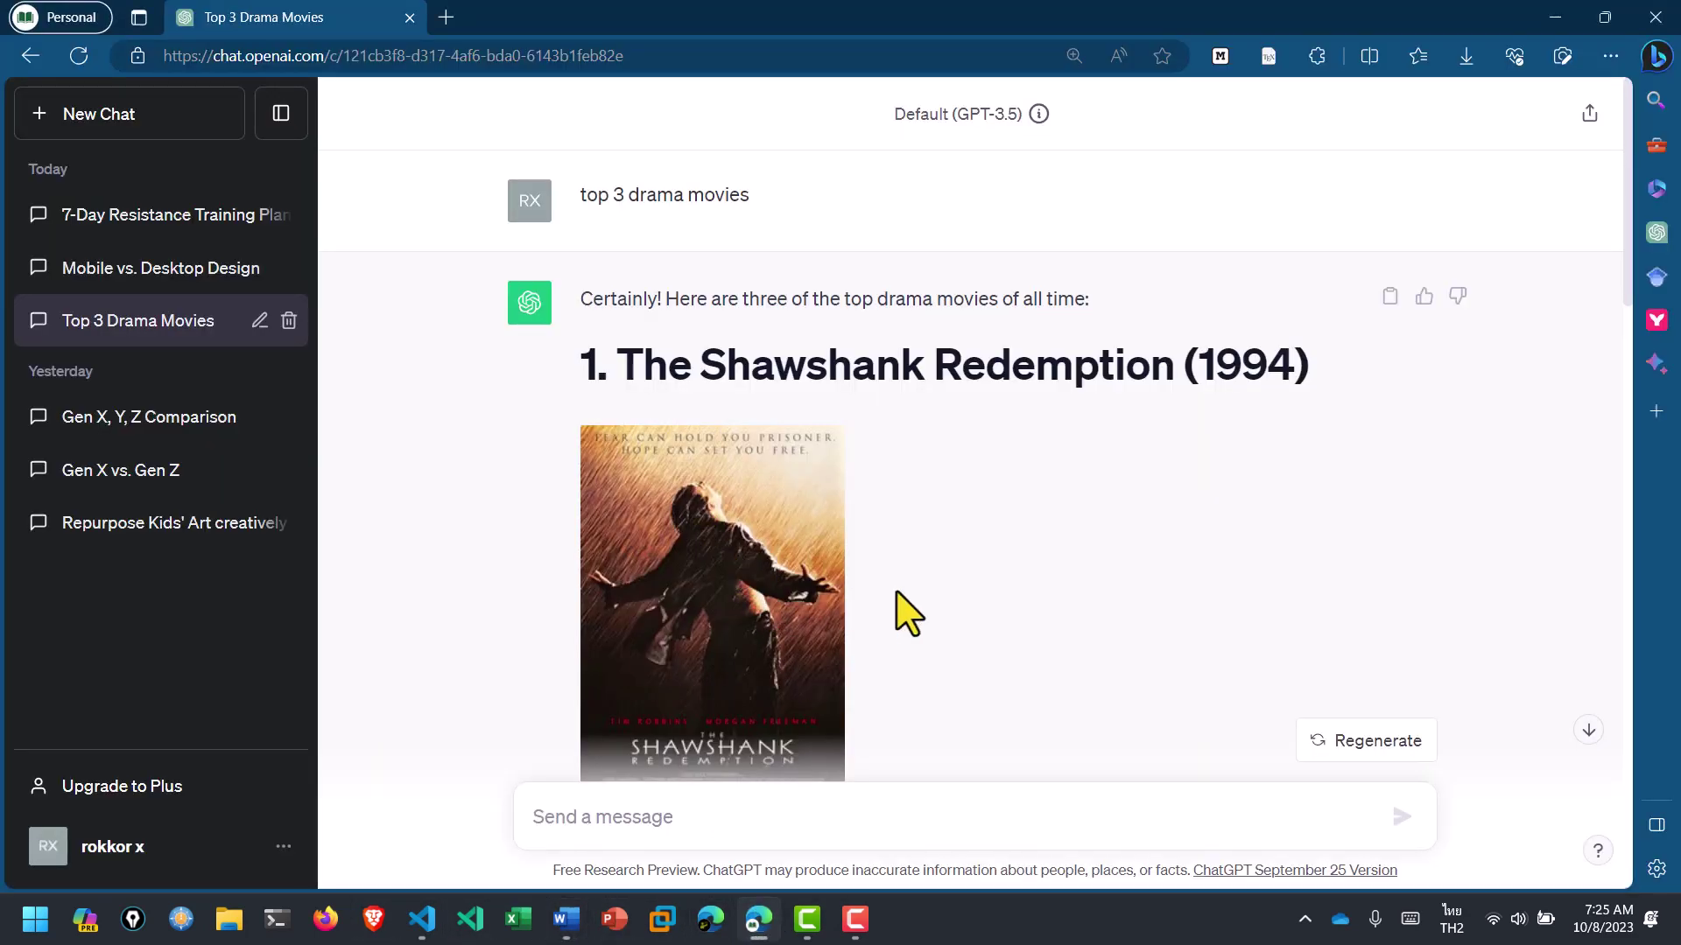
scroll(901, 607, down, 3)
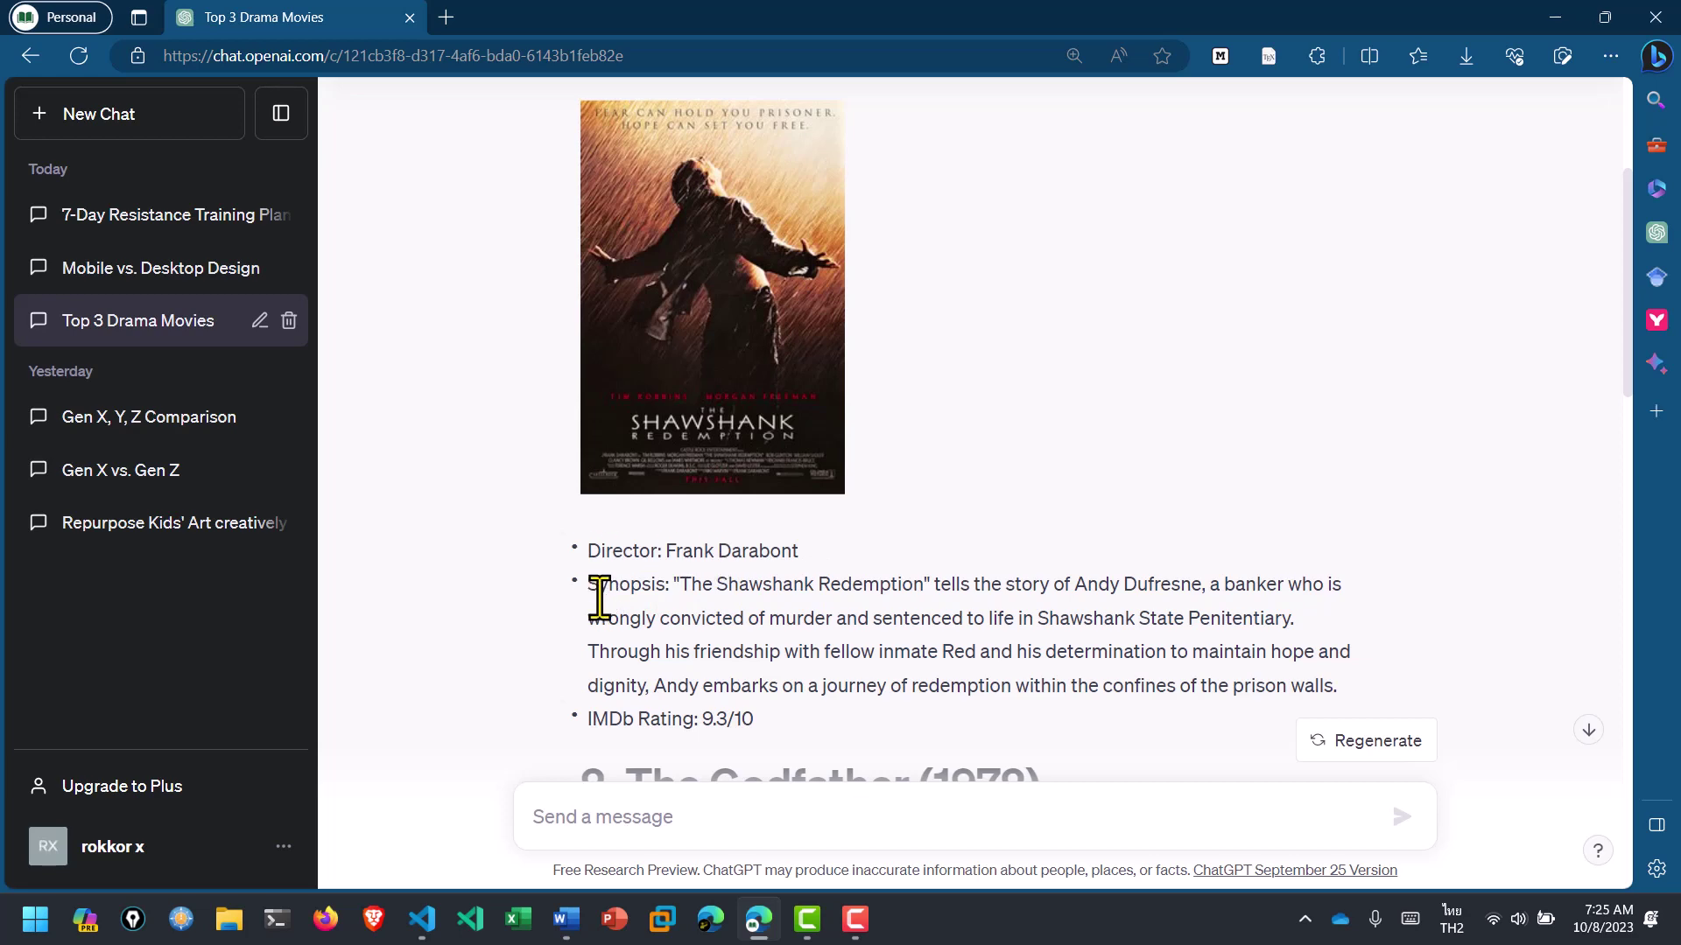
click(566, 919)
click(562, 648)
scroll(495, 650, down, 1)
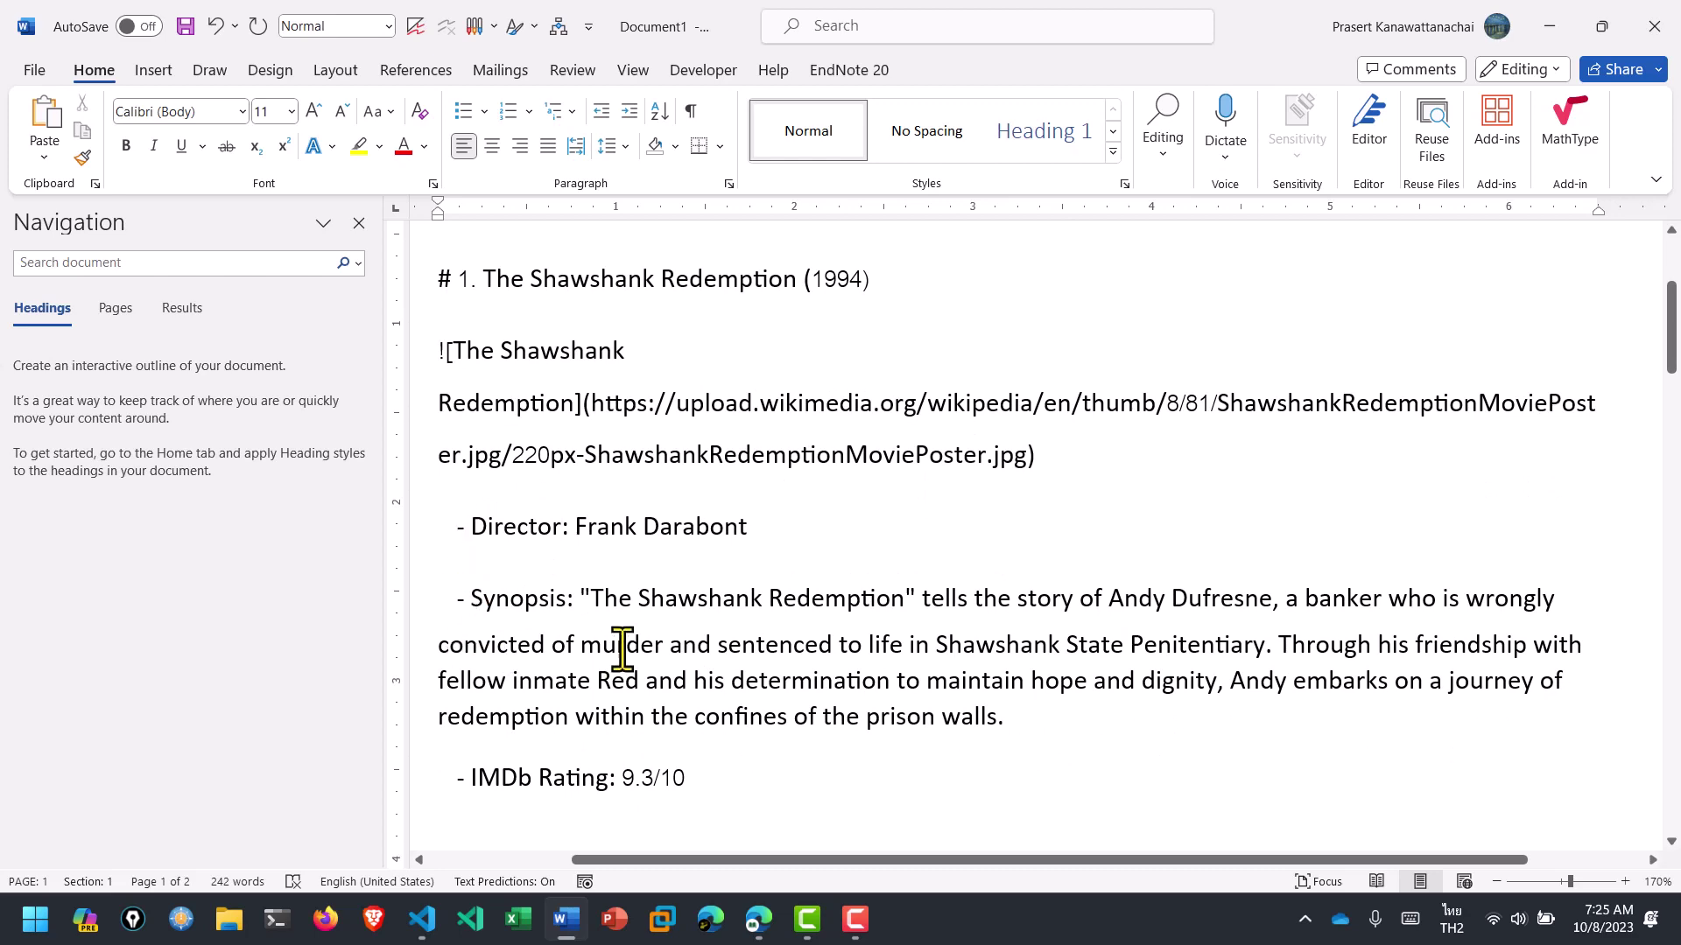
scroll(613, 648, down, 2)
scroll(584, 672, down, 2)
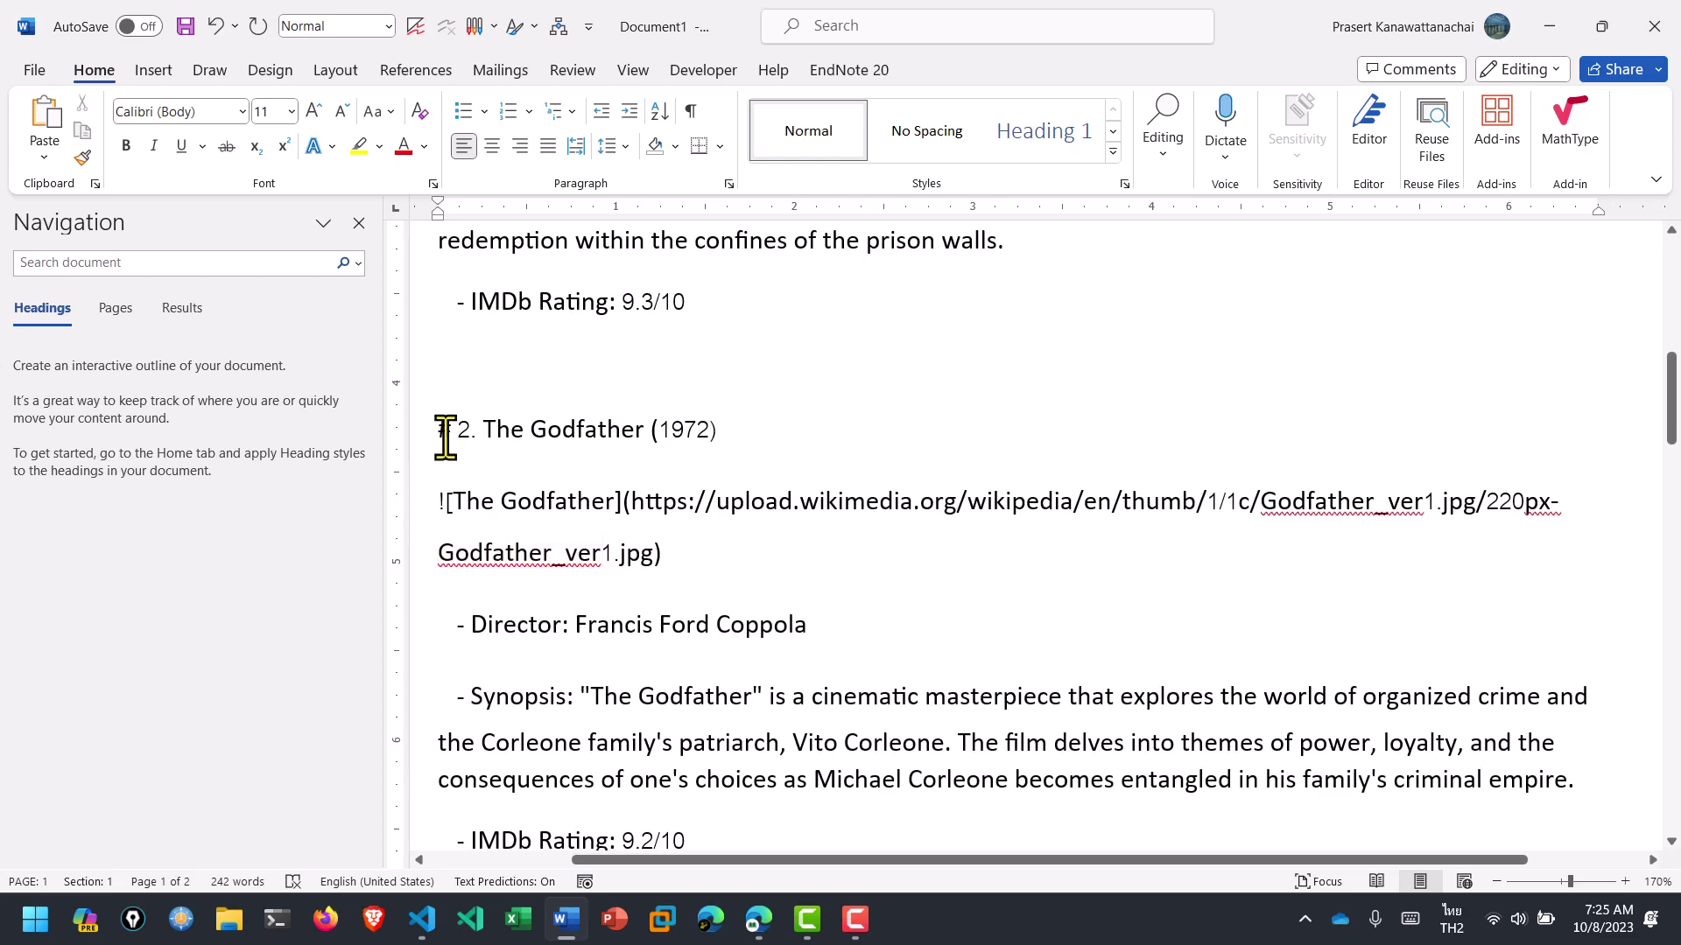
scroll(706, 582, up, 4)
scroll(679, 563, up, 3)
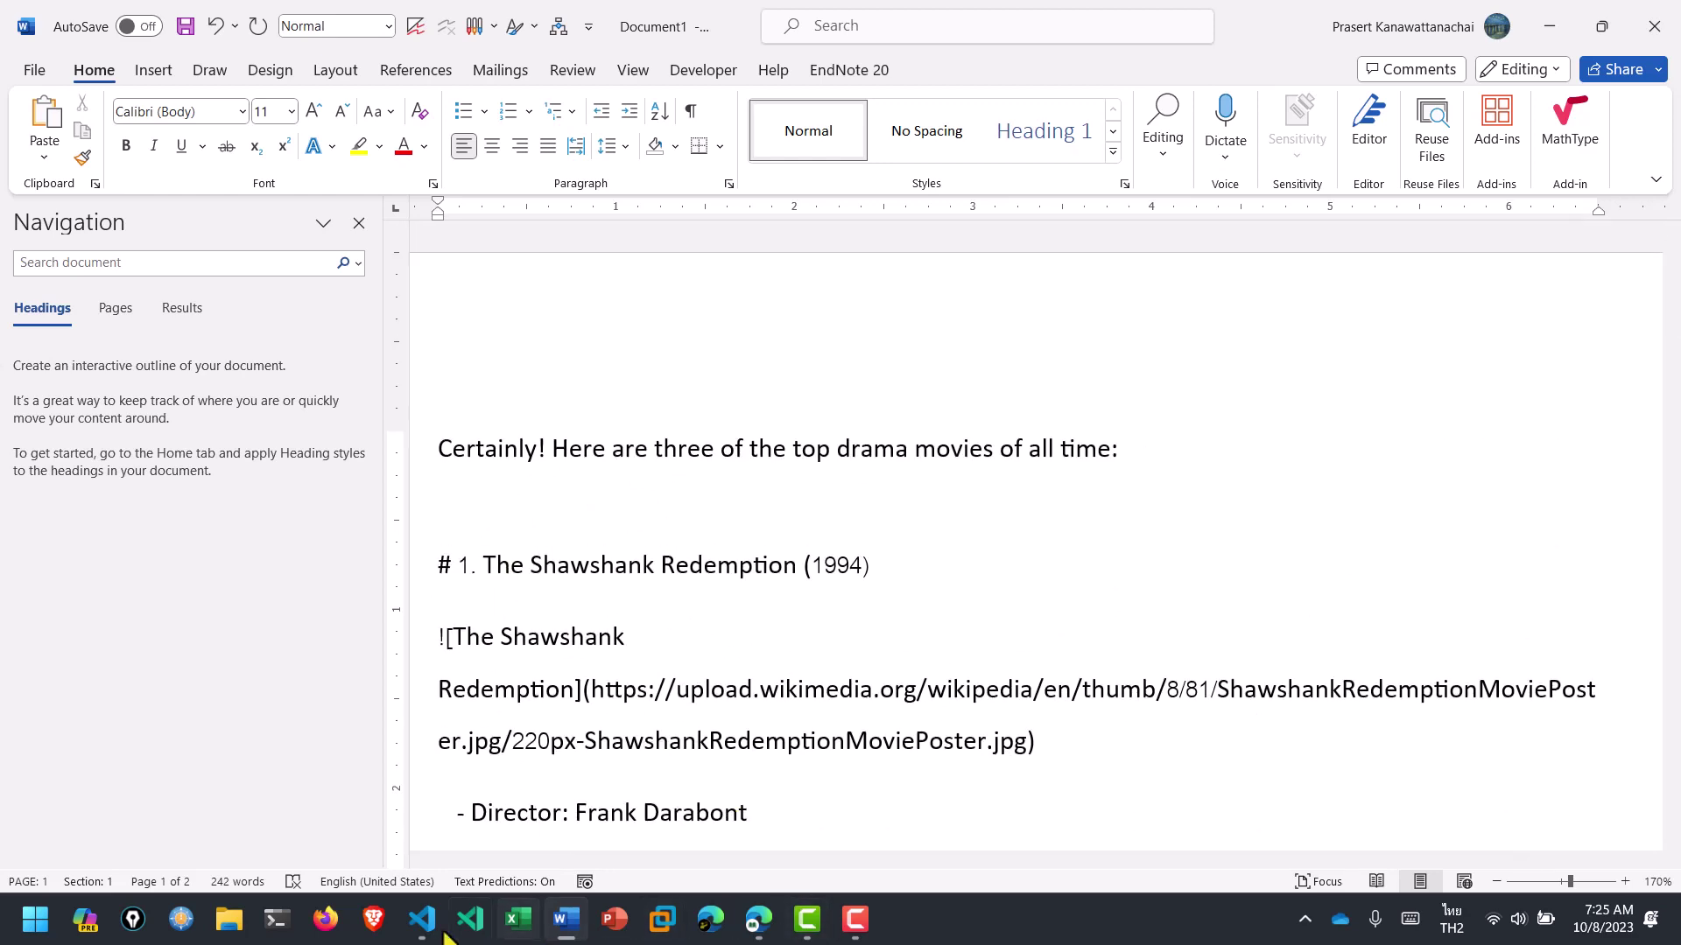
mouse_move(564, 919)
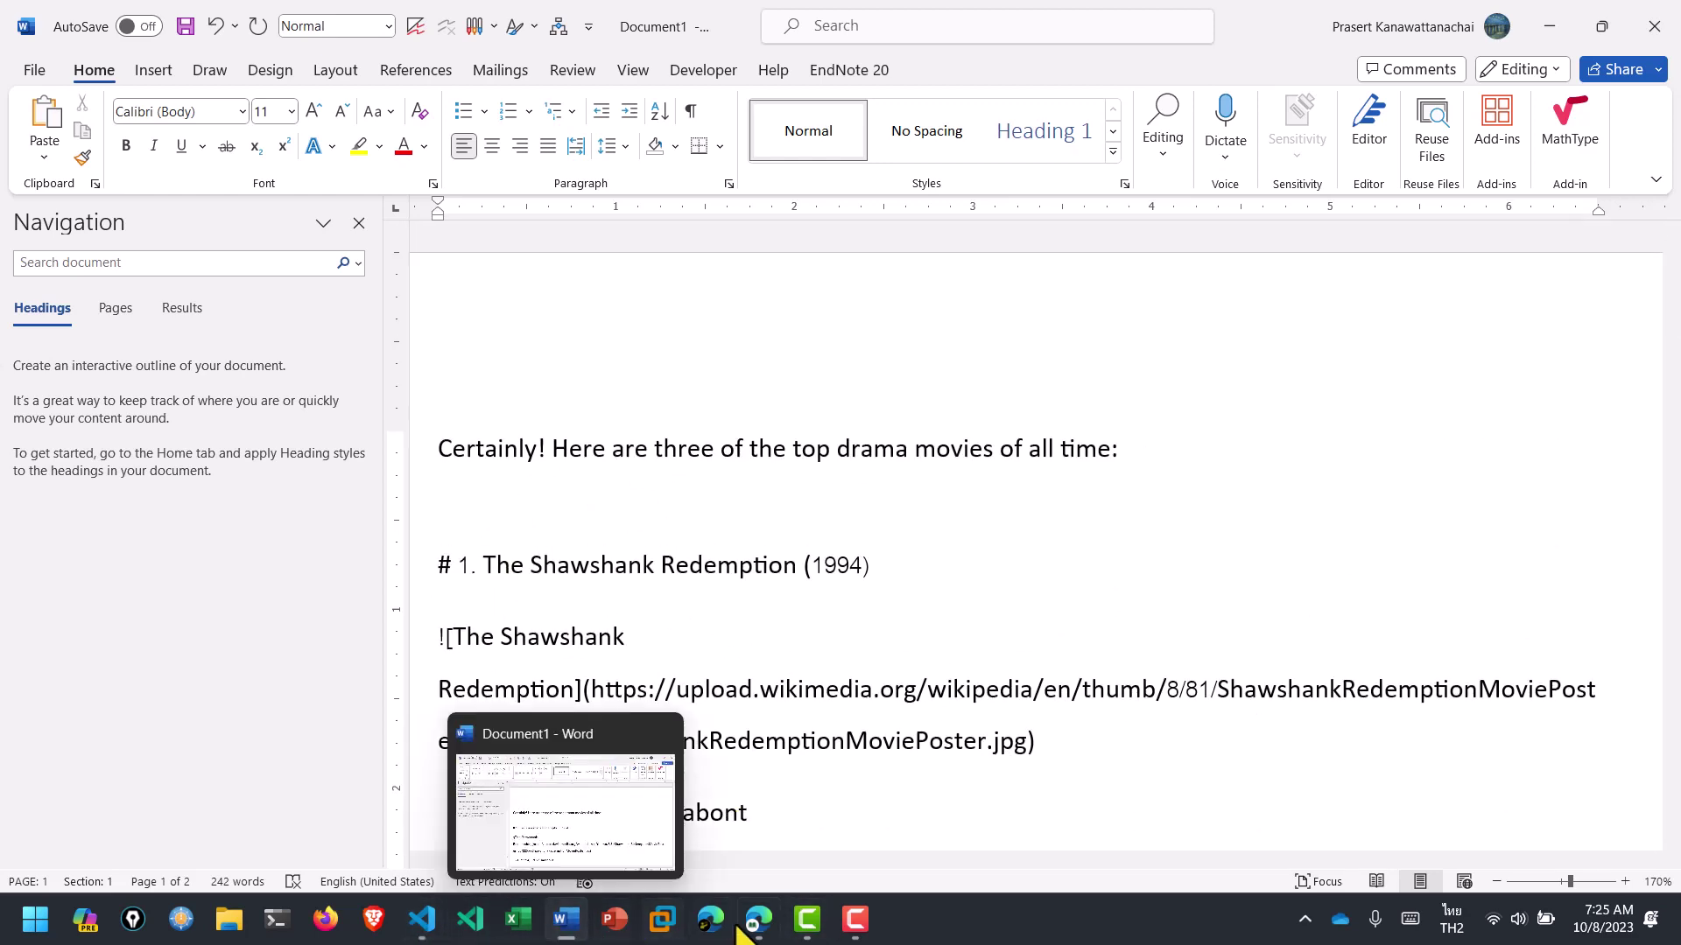
click(758, 919)
scroll(1006, 586, up, 3)
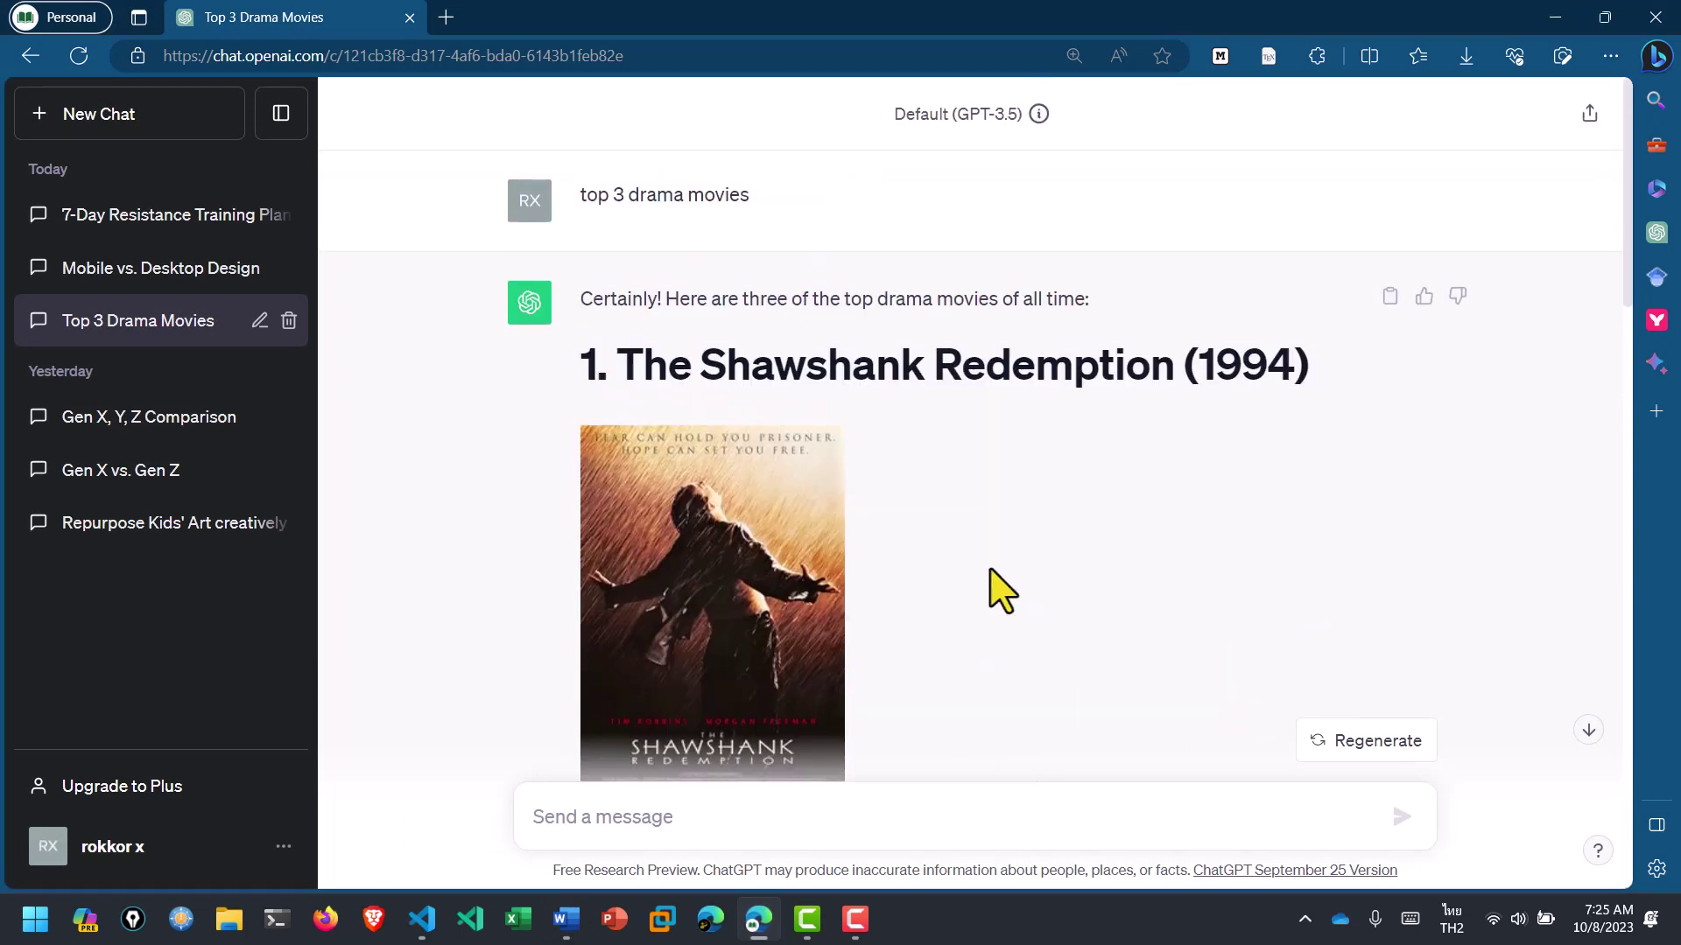
- Paste the drama-movies answer into a new VS Code text file and hide the side bar
click(424, 923)
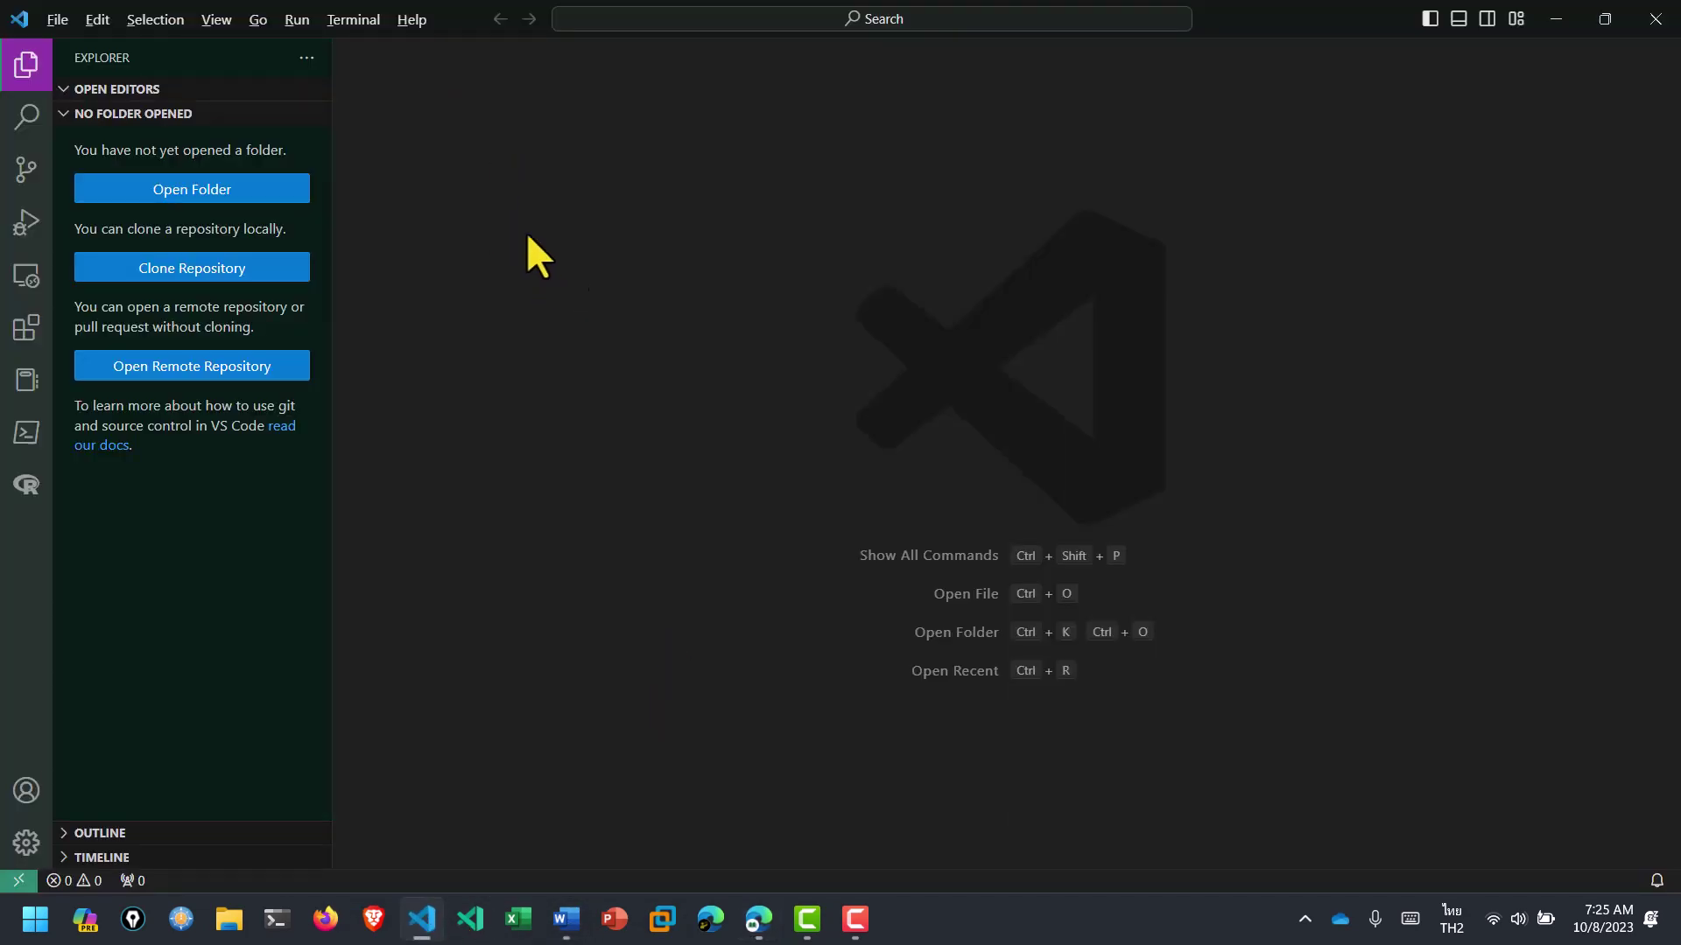
click(58, 19)
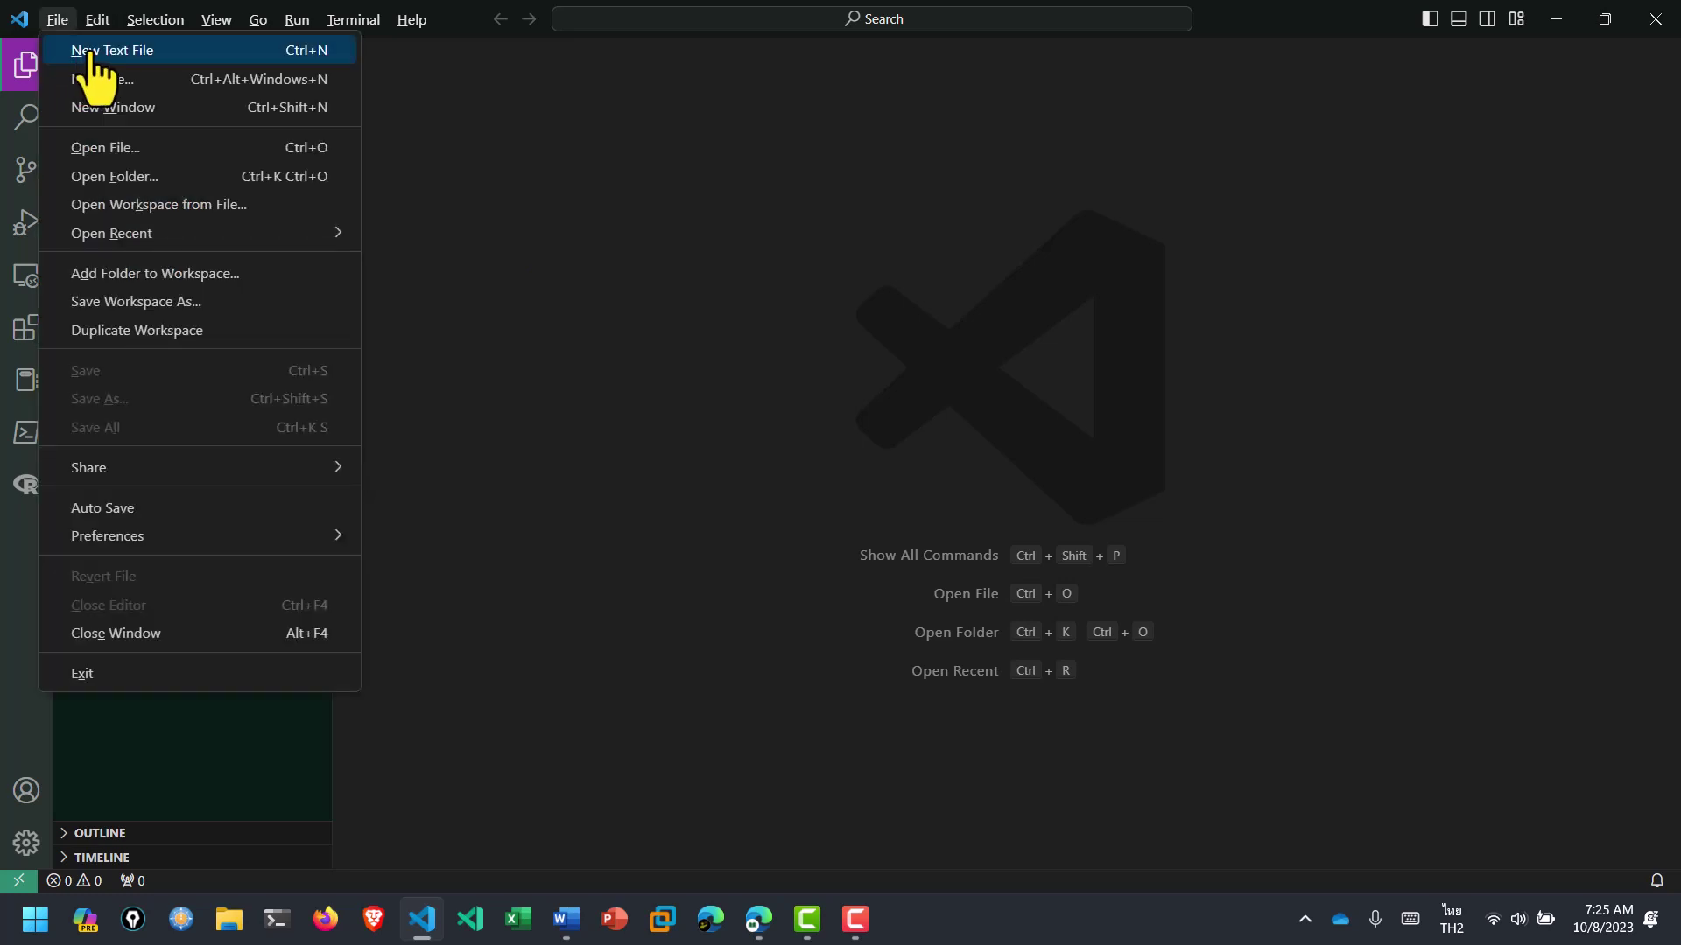
click(94, 53)
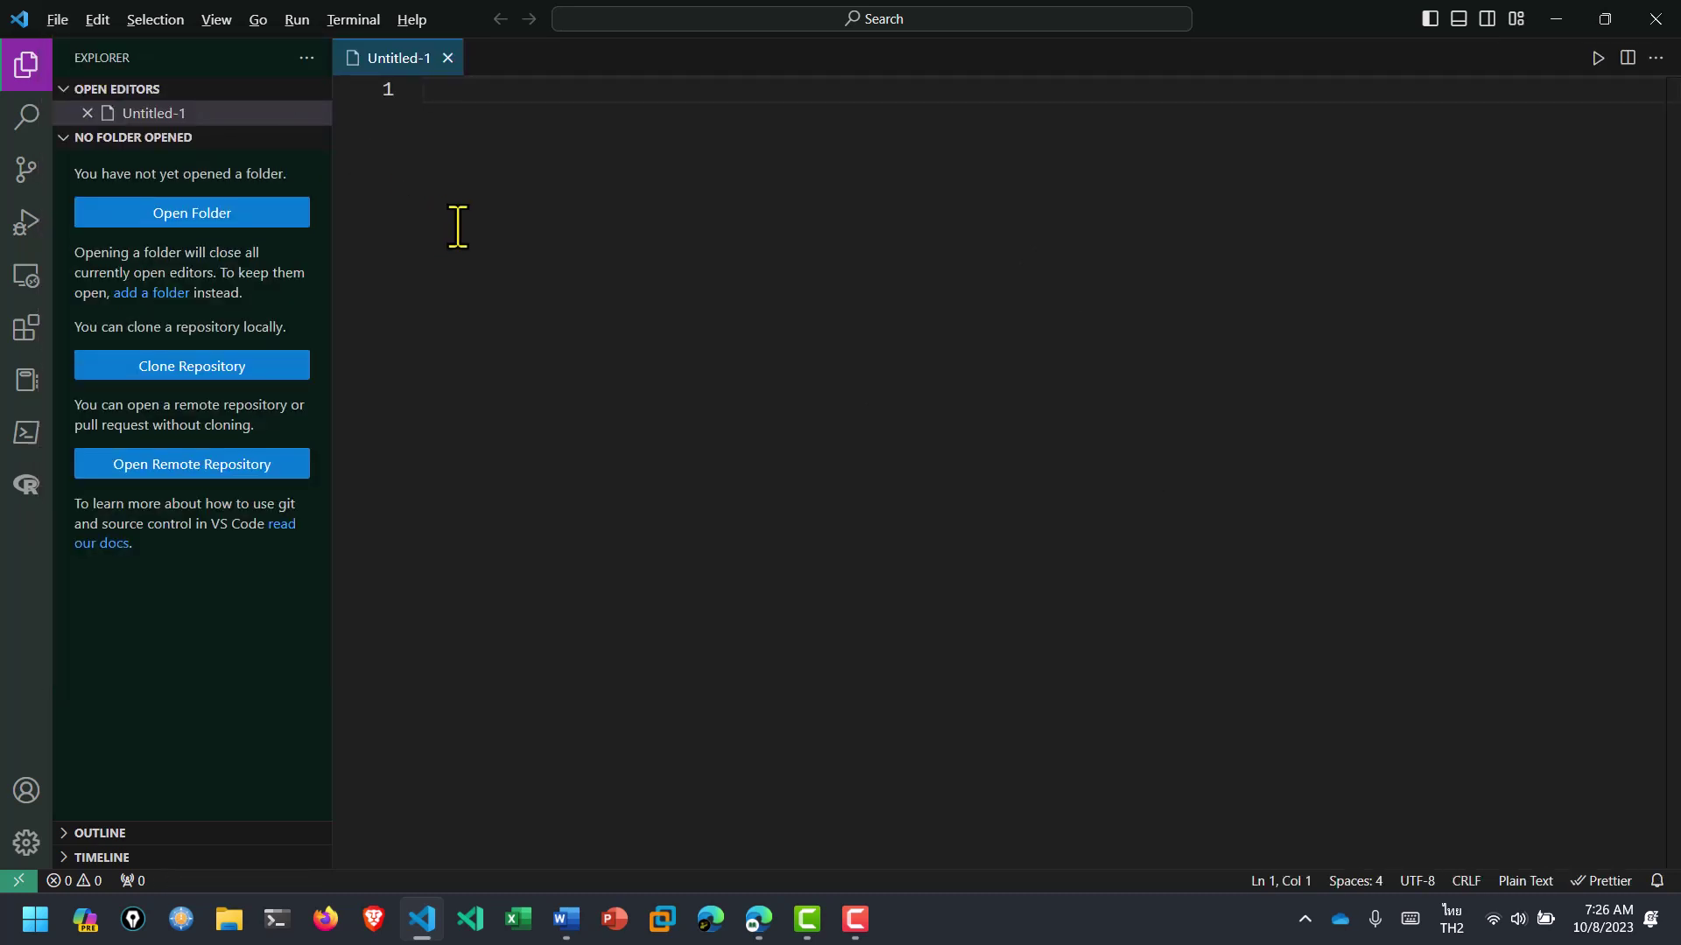
key(ctrl+v)
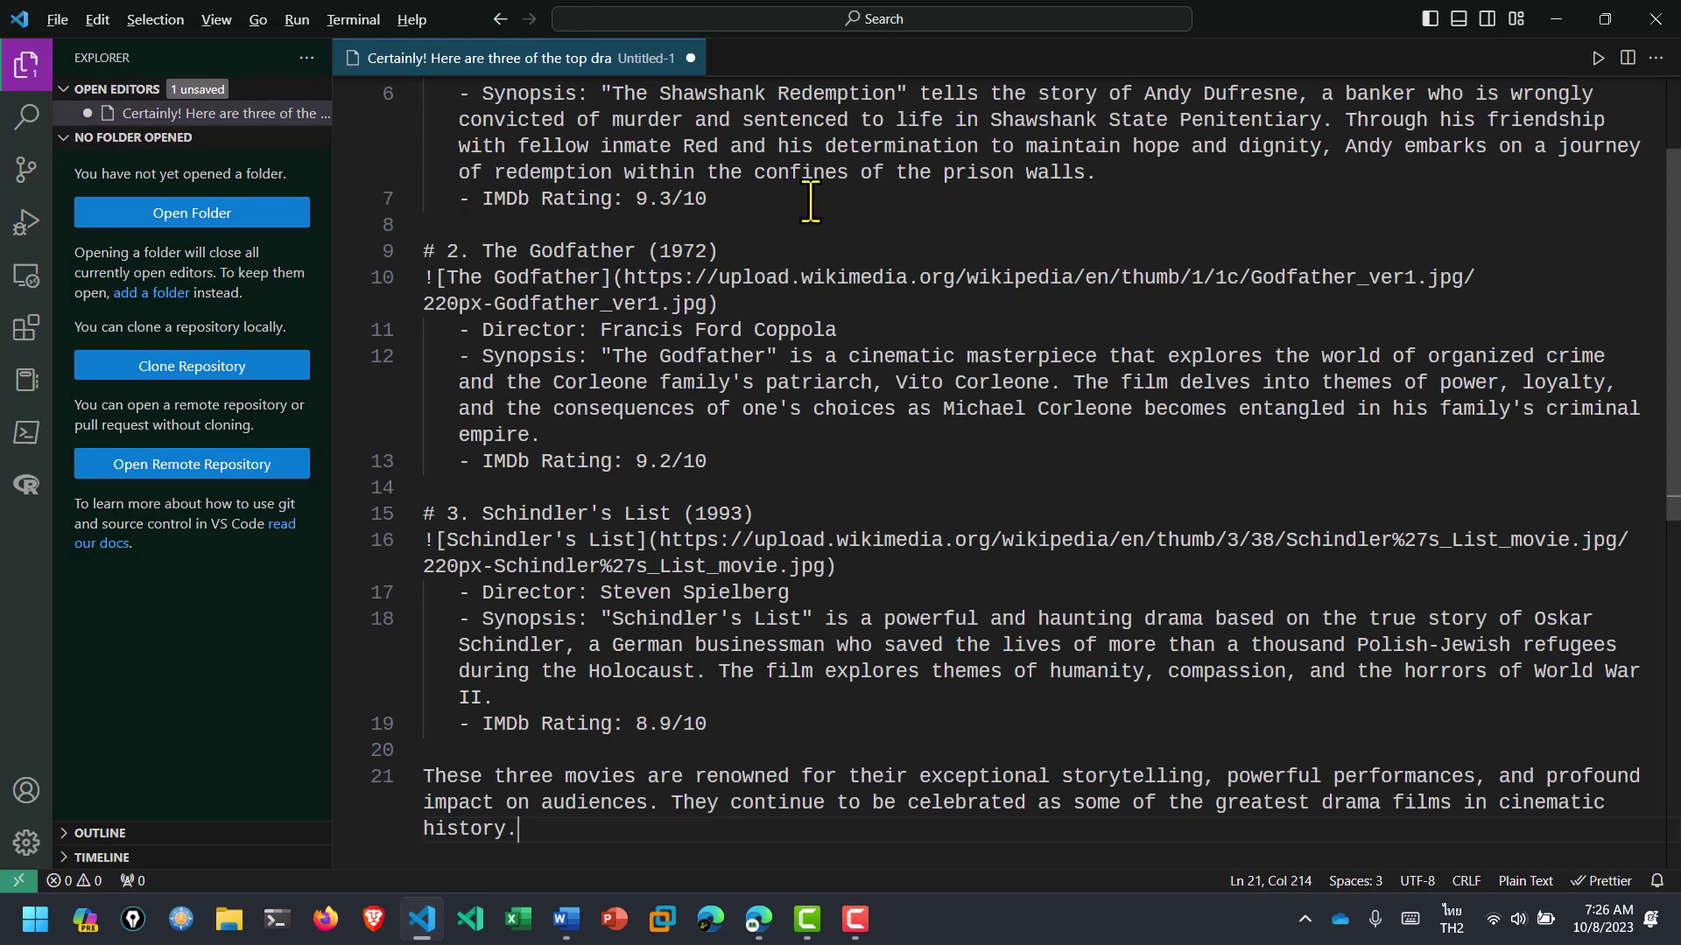
scroll(919, 328, up, 3)
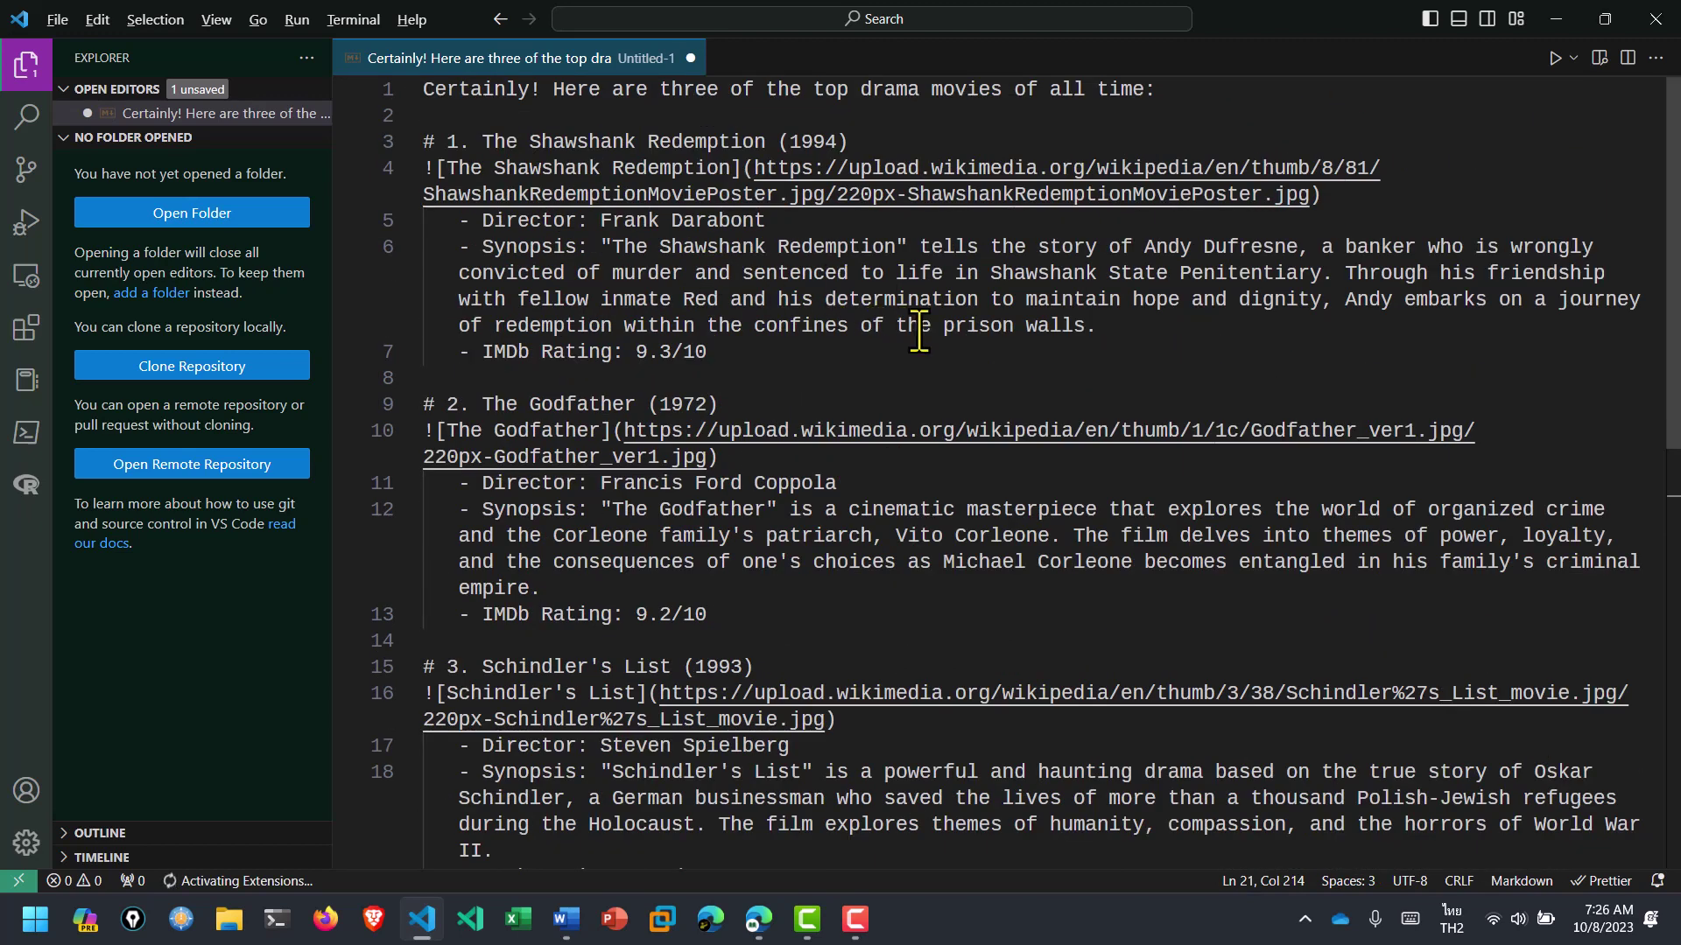
click(28, 68)
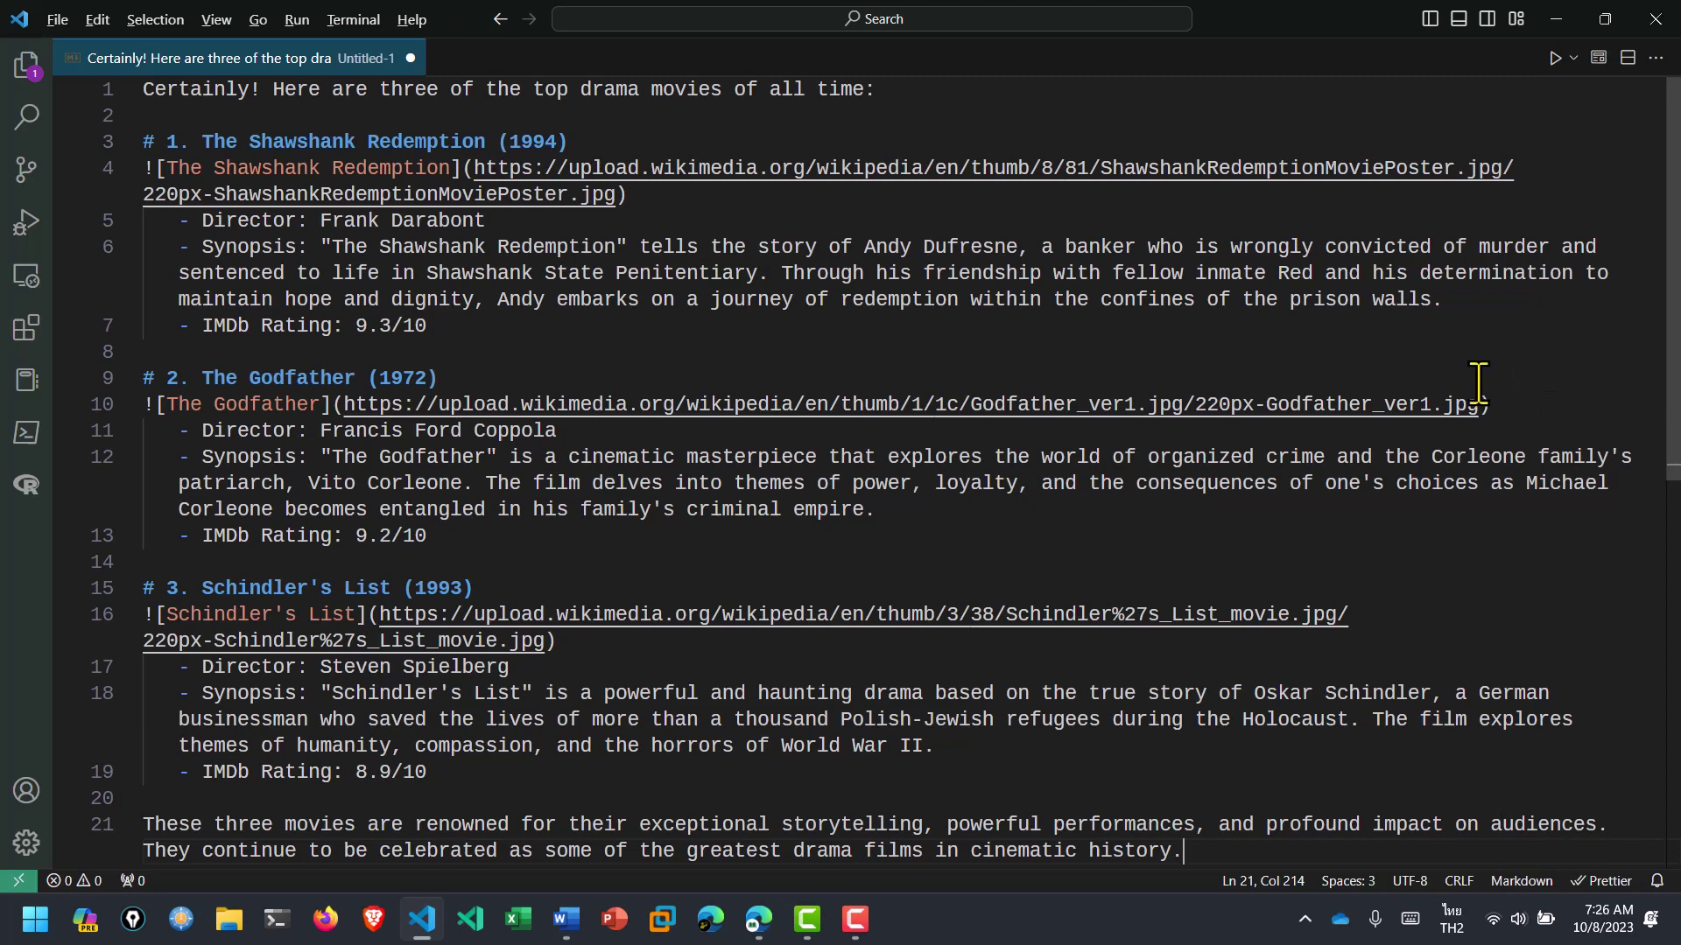
key(alt+shift)
- Open the movie list's rendered preview beside the source and select all of its content
click(1599, 58)
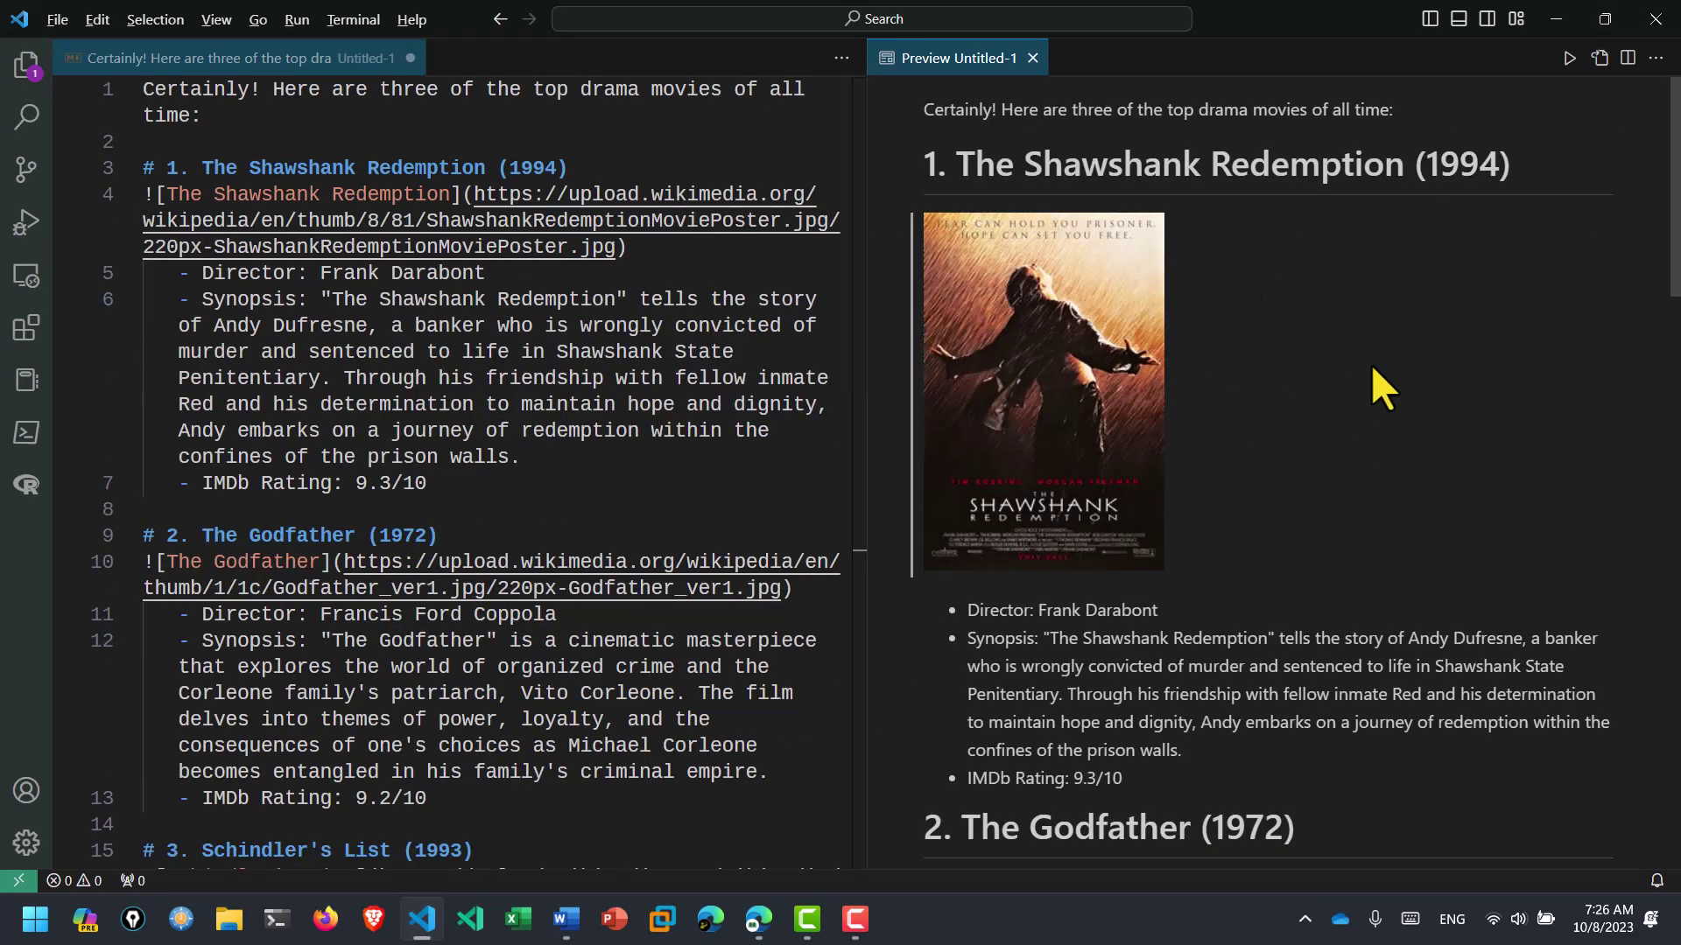
scroll(1307, 326, down, 5)
scroll(1308, 326, down, 5)
scroll(1305, 327, down, 5)
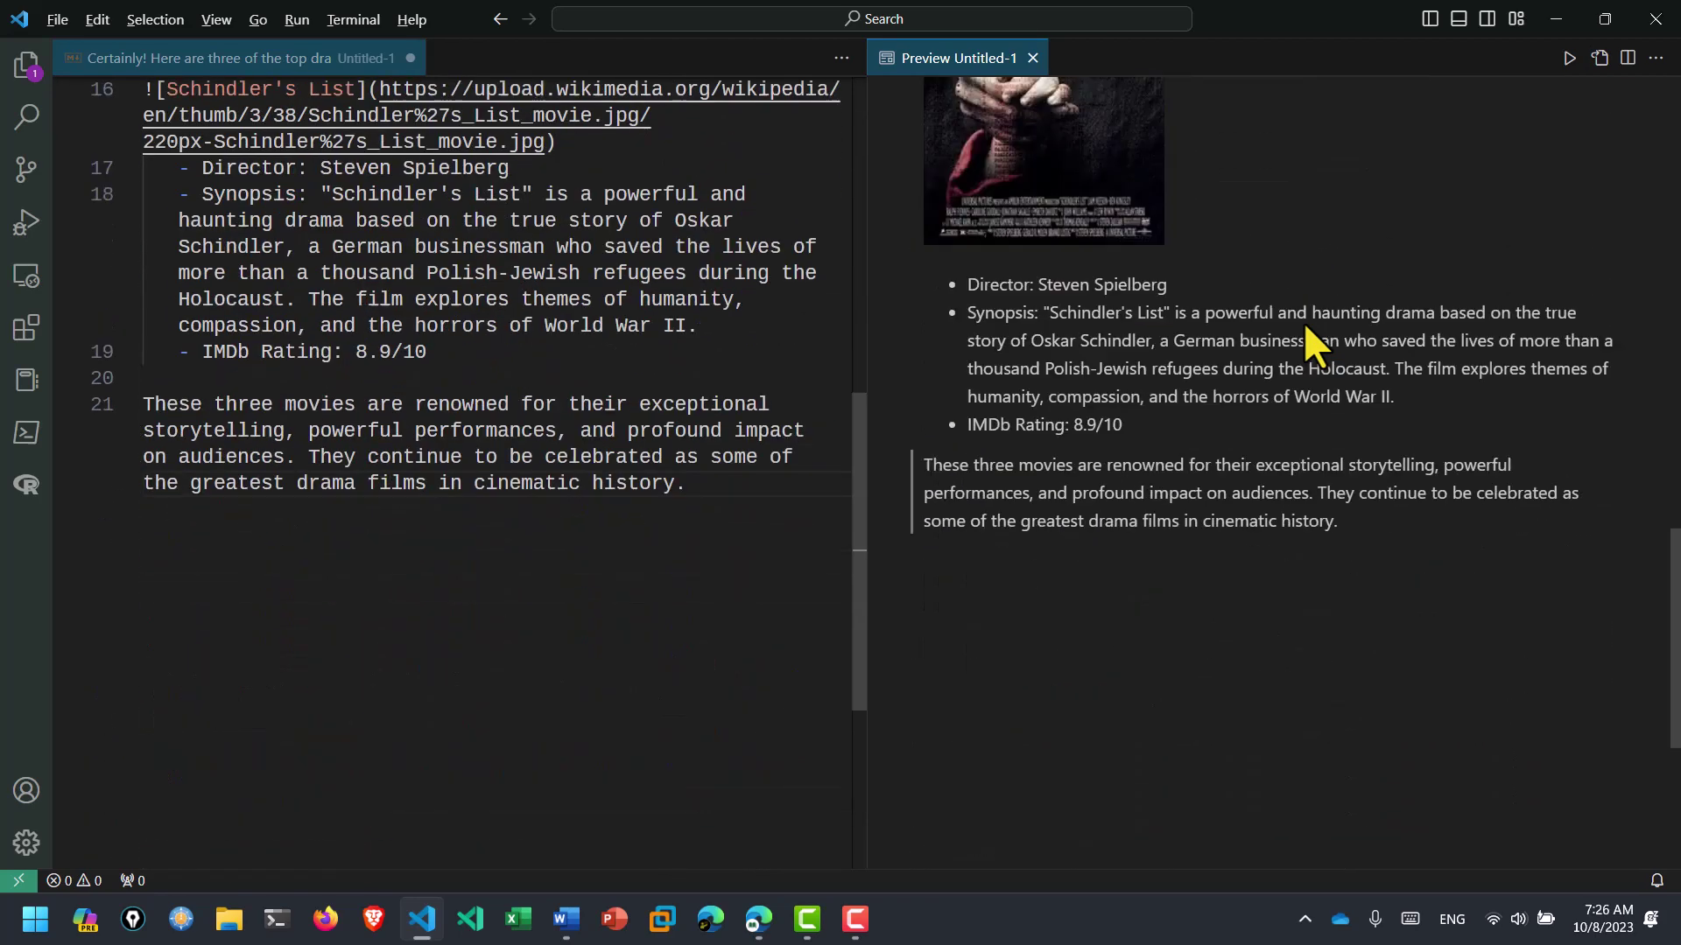
scroll(1305, 328, down, 2)
scroll(1304, 322, up, 5)
scroll(1304, 322, up, 5)
scroll(1304, 322, up, 3)
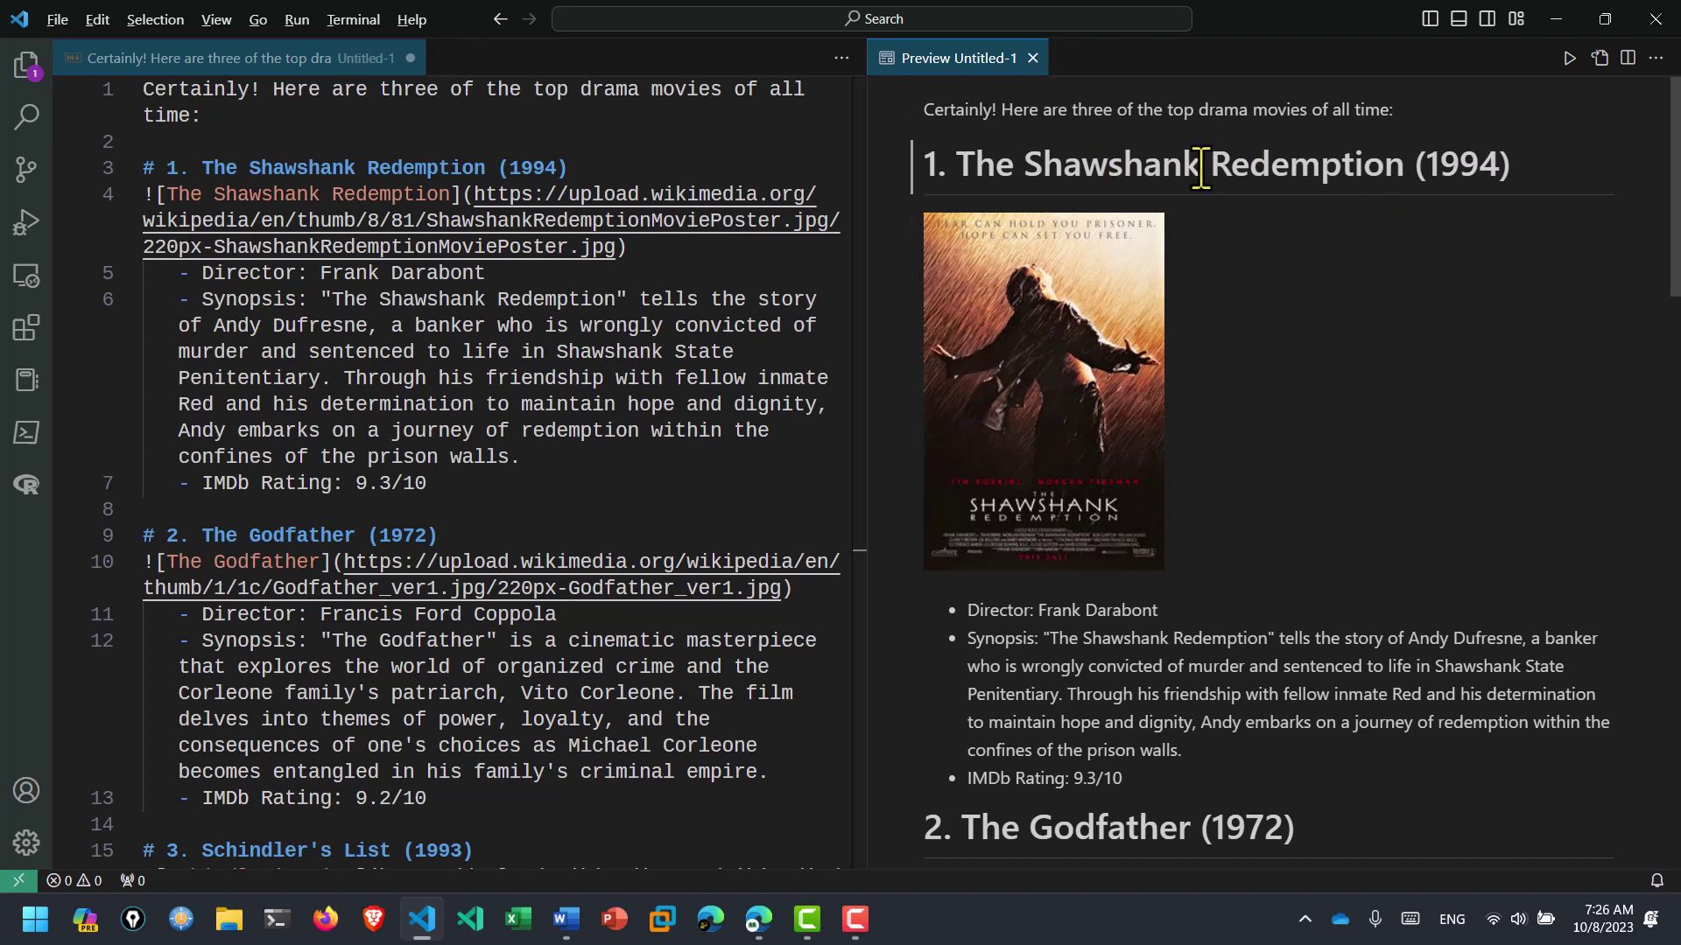
key(ctrl+a)
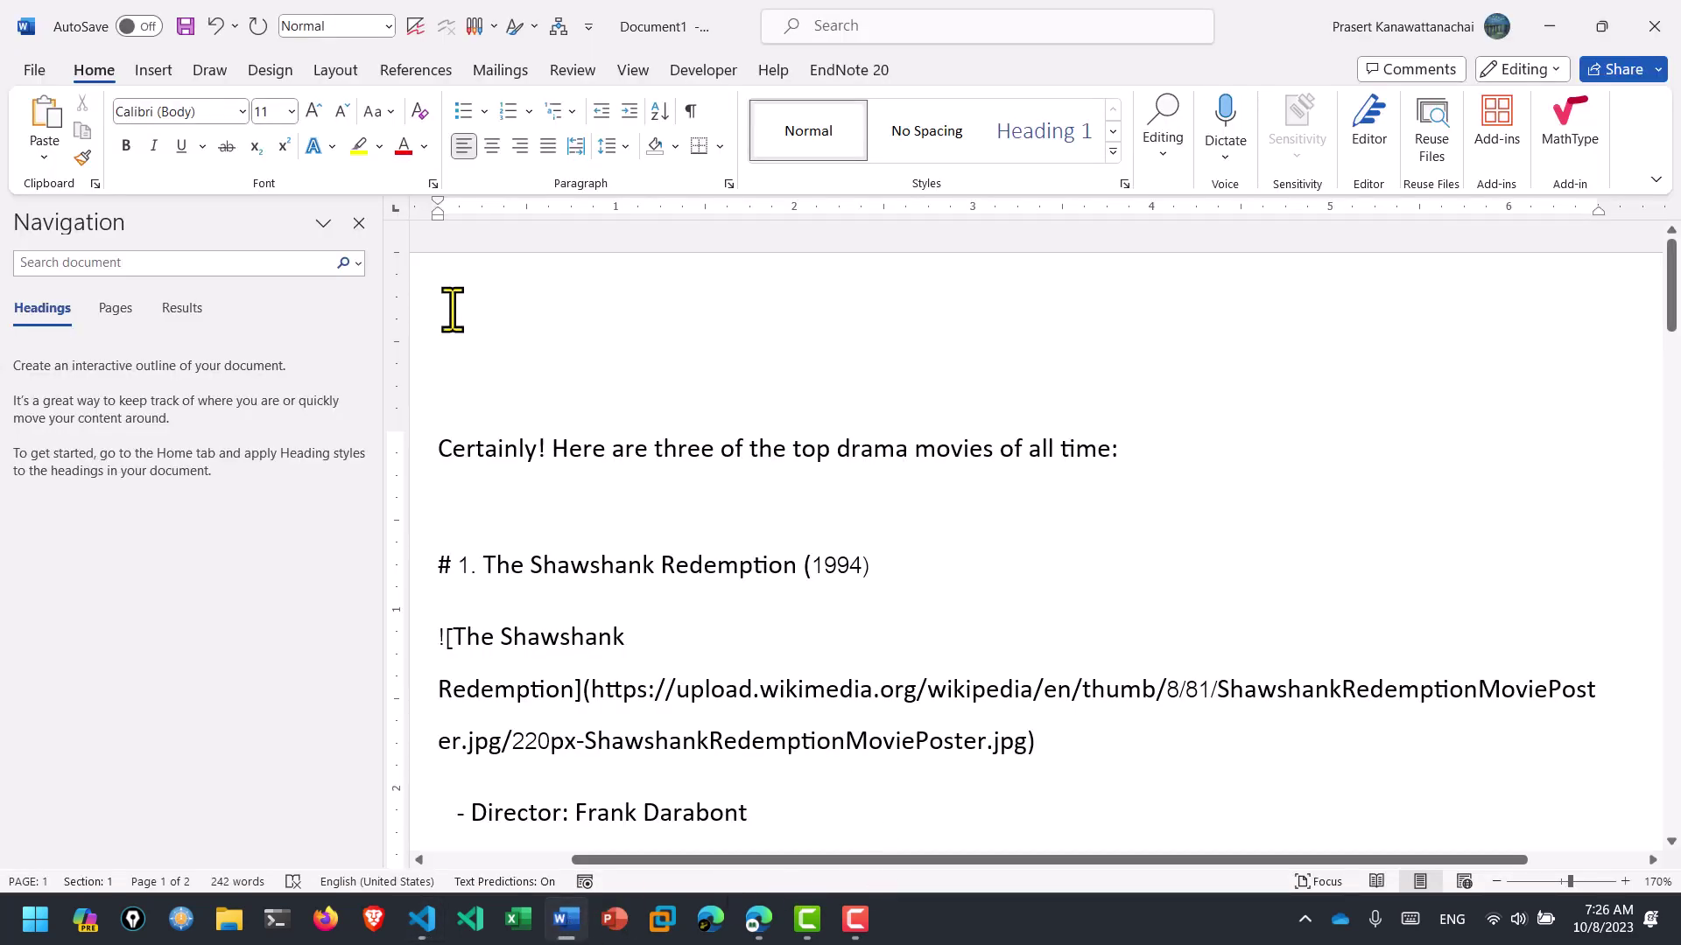
- Create a new blank Word document and paste the rendered movie list into it
click(36, 70)
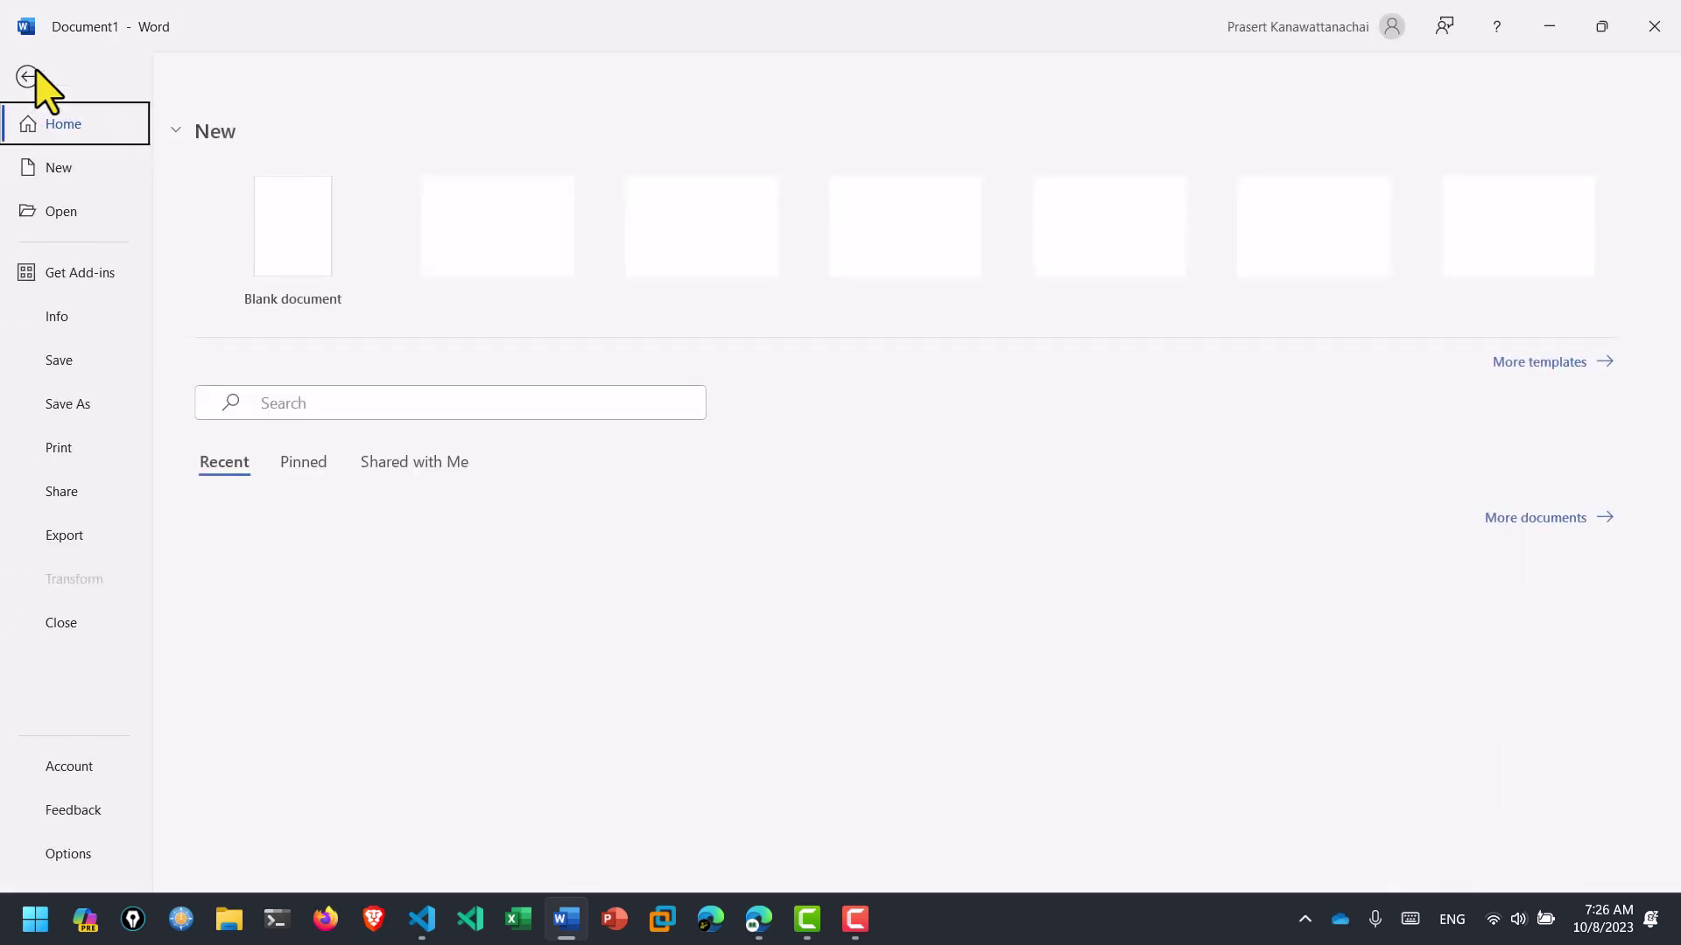
click(38, 178)
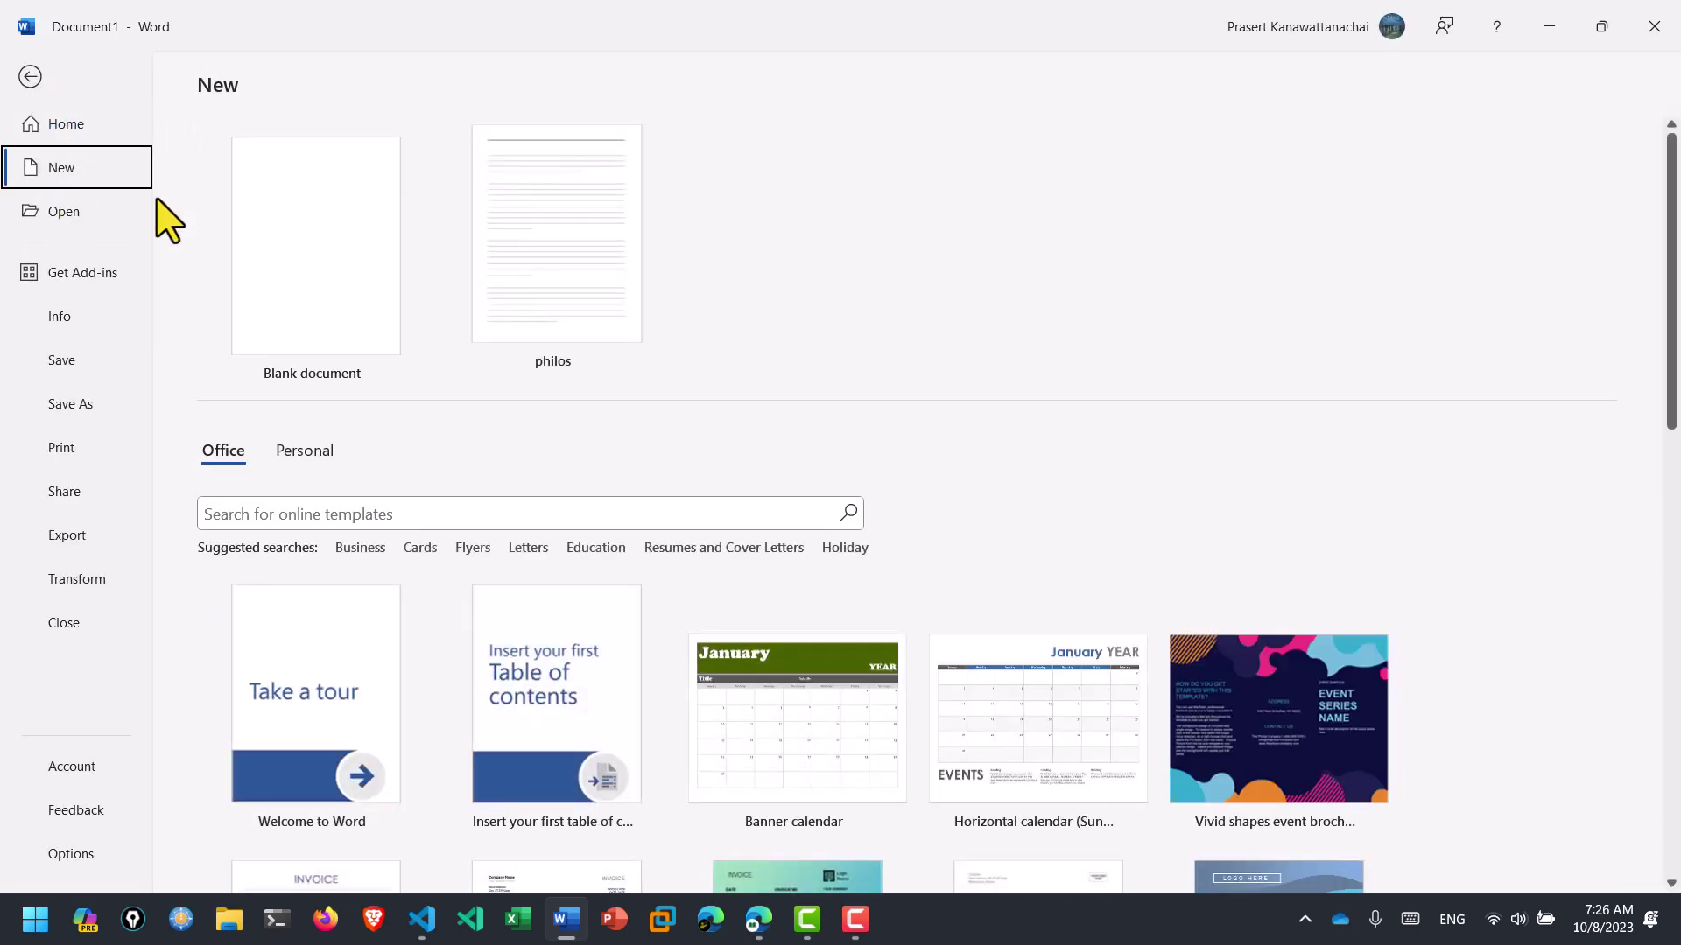
click(302, 267)
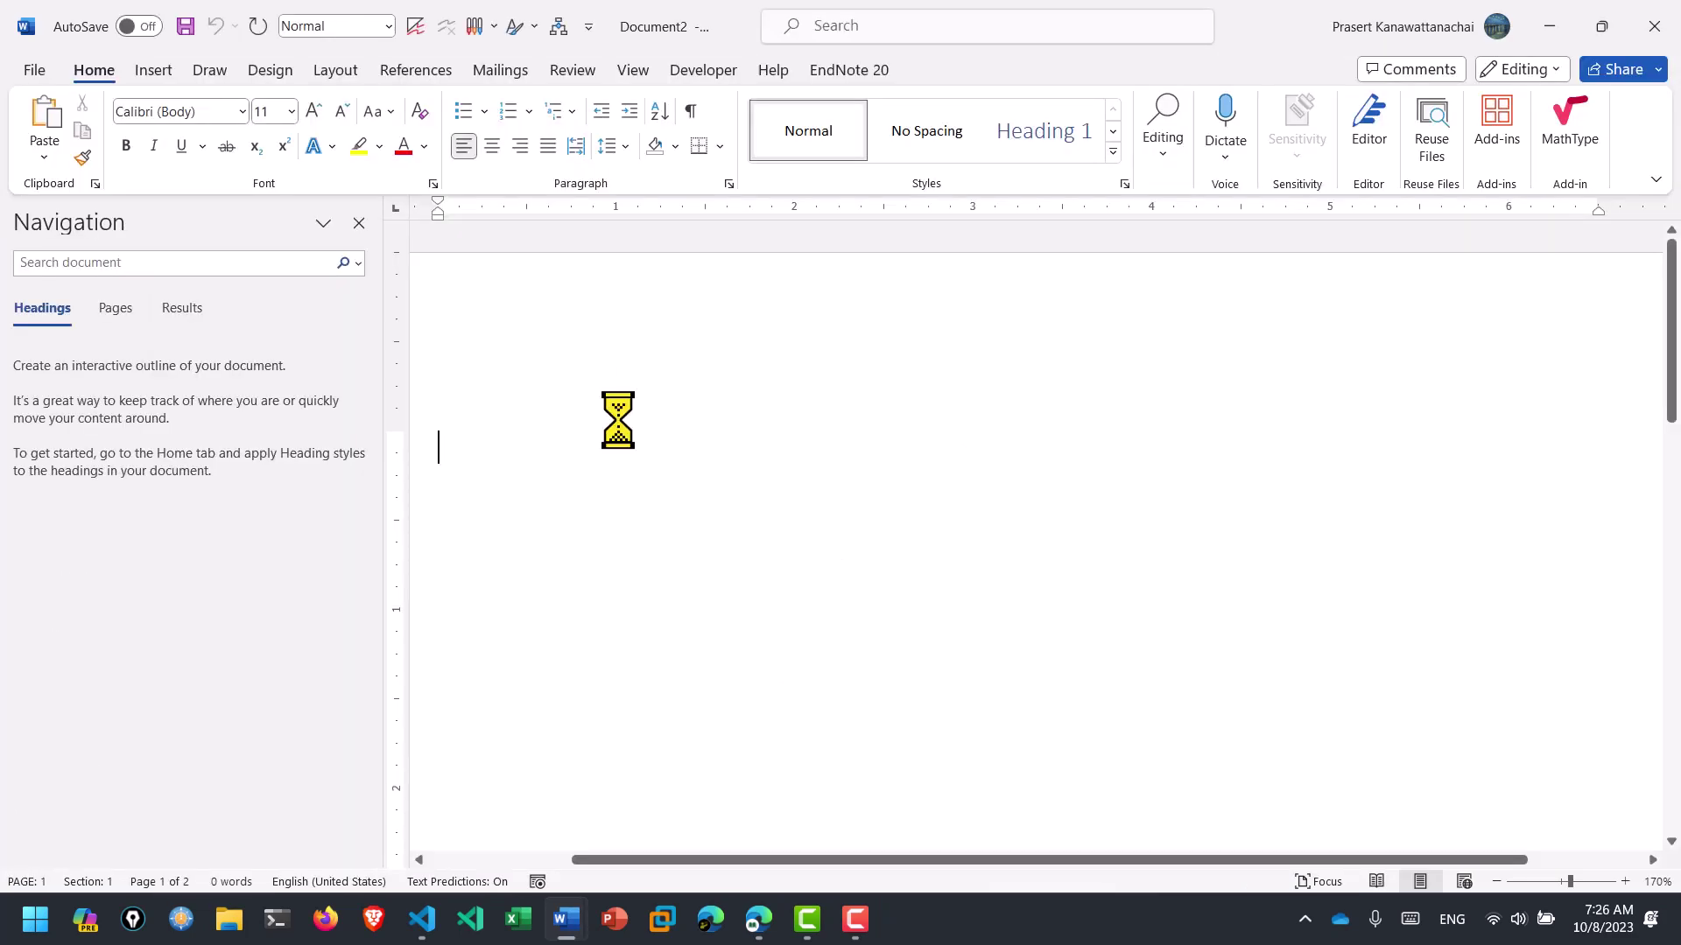
key(ctrl+v)
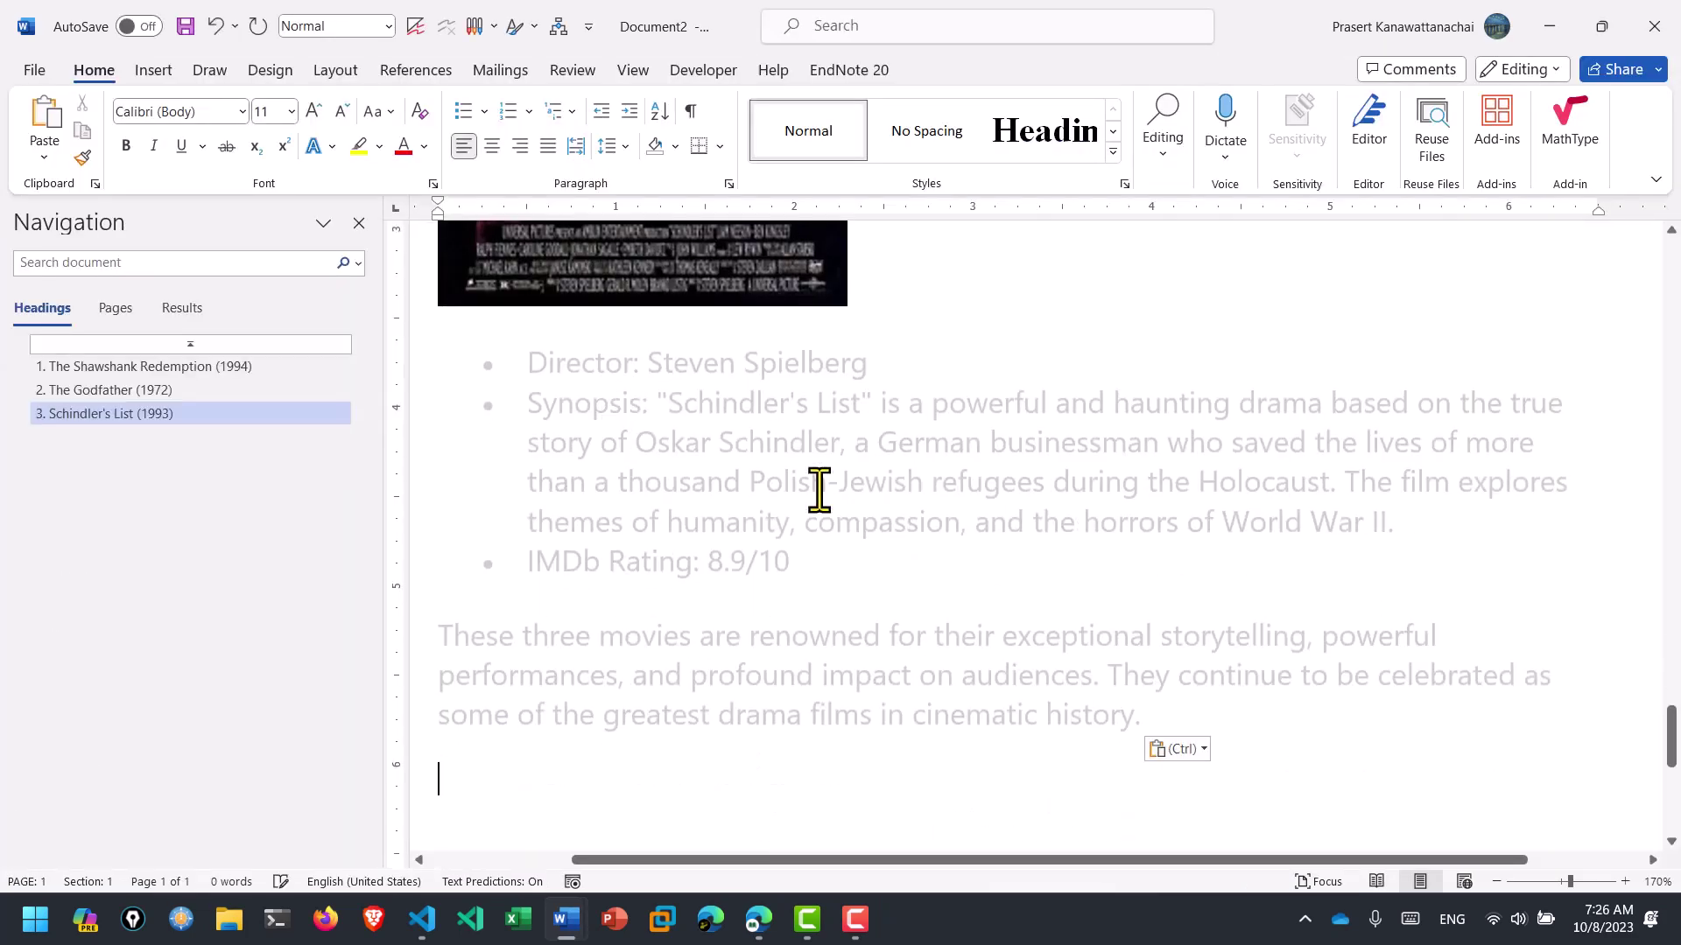
- Inspect the formatting of the Shawshank heading, Director bullet and intro line
scroll(884, 565, up, 5)
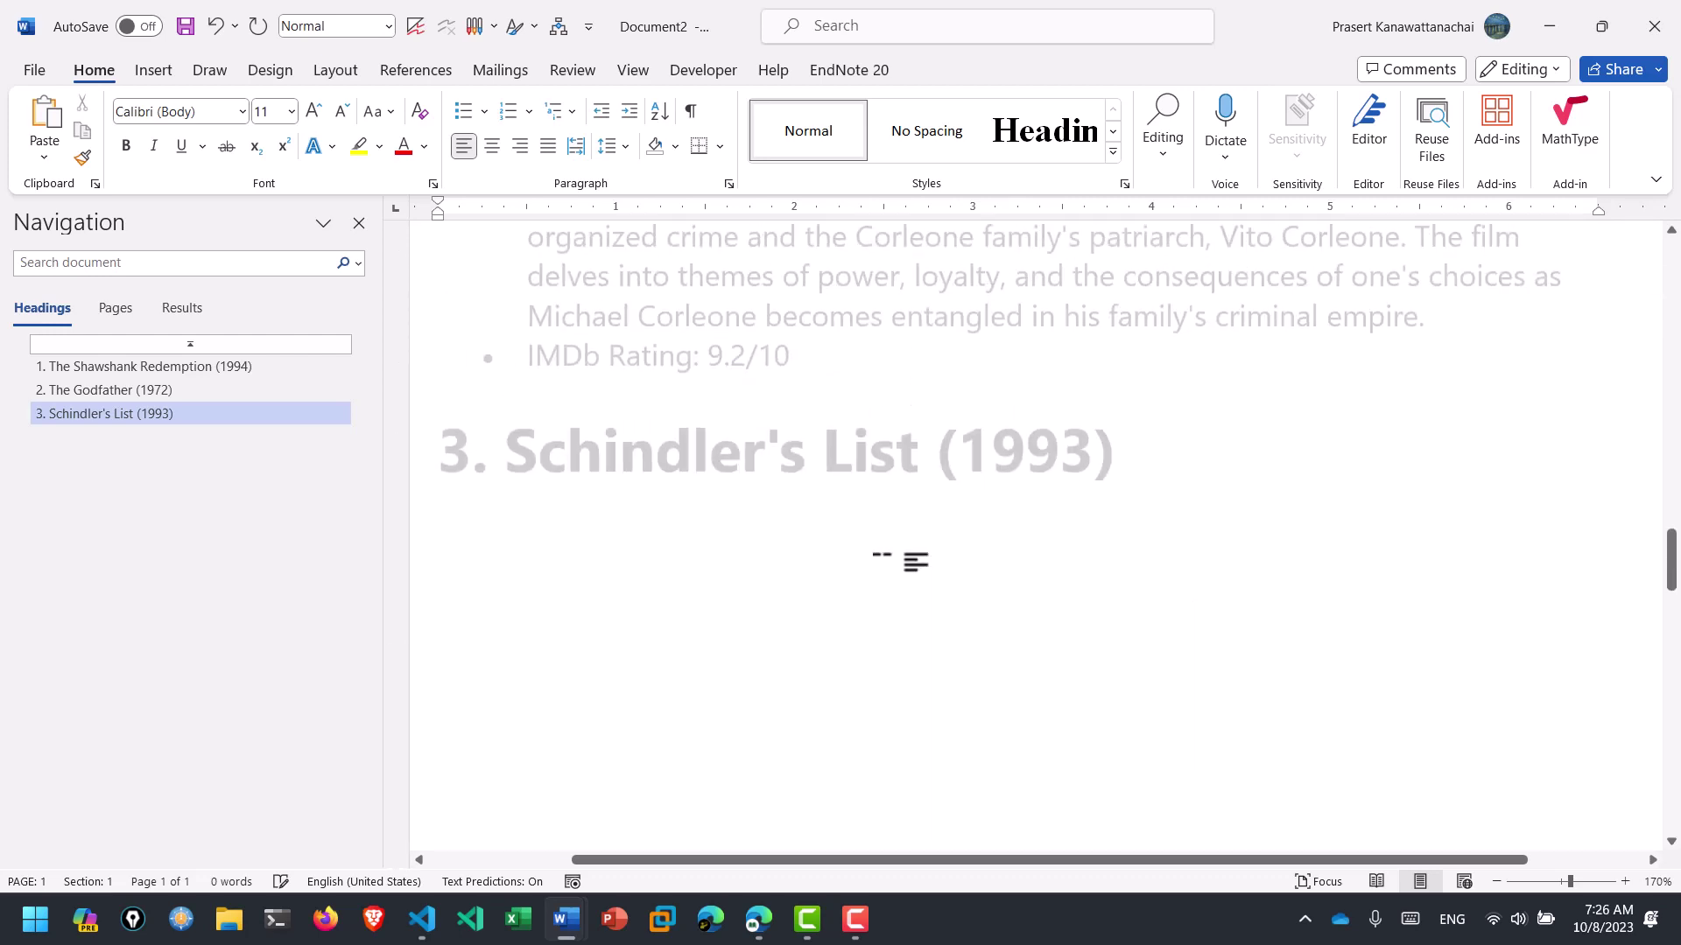
scroll(885, 565, up, 15)
click(667, 378)
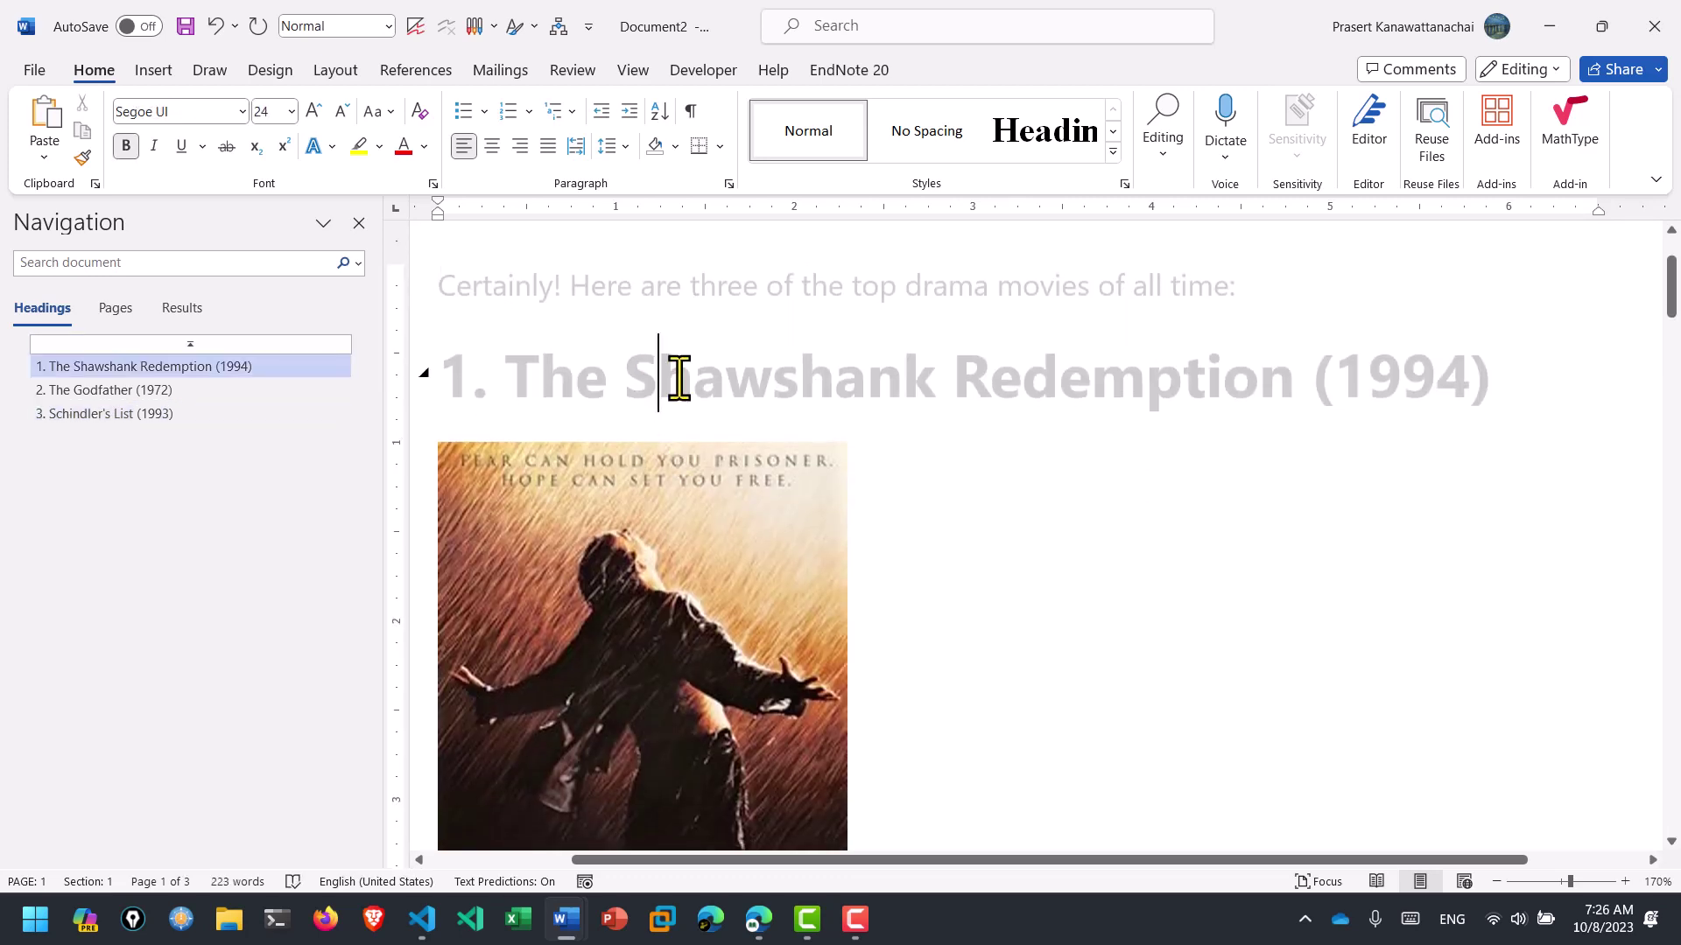
scroll(927, 412, down, 1)
scroll(1016, 484, down, 3)
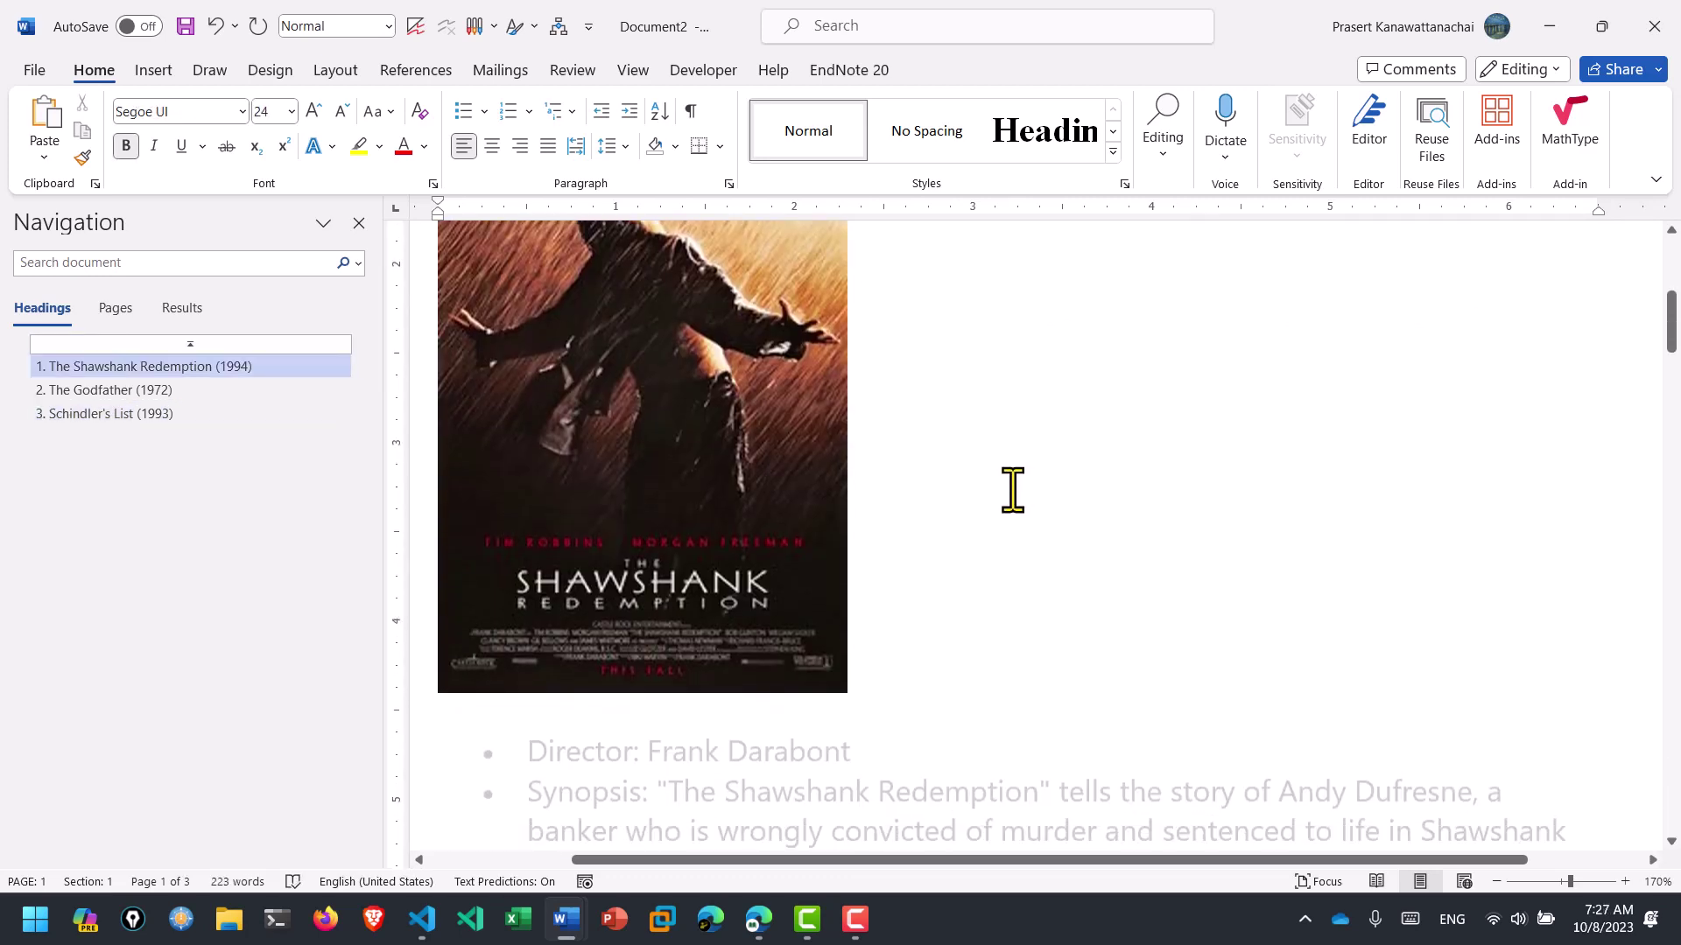
scroll(1009, 487, down, 5)
click(577, 284)
scroll(945, 514, up, 6)
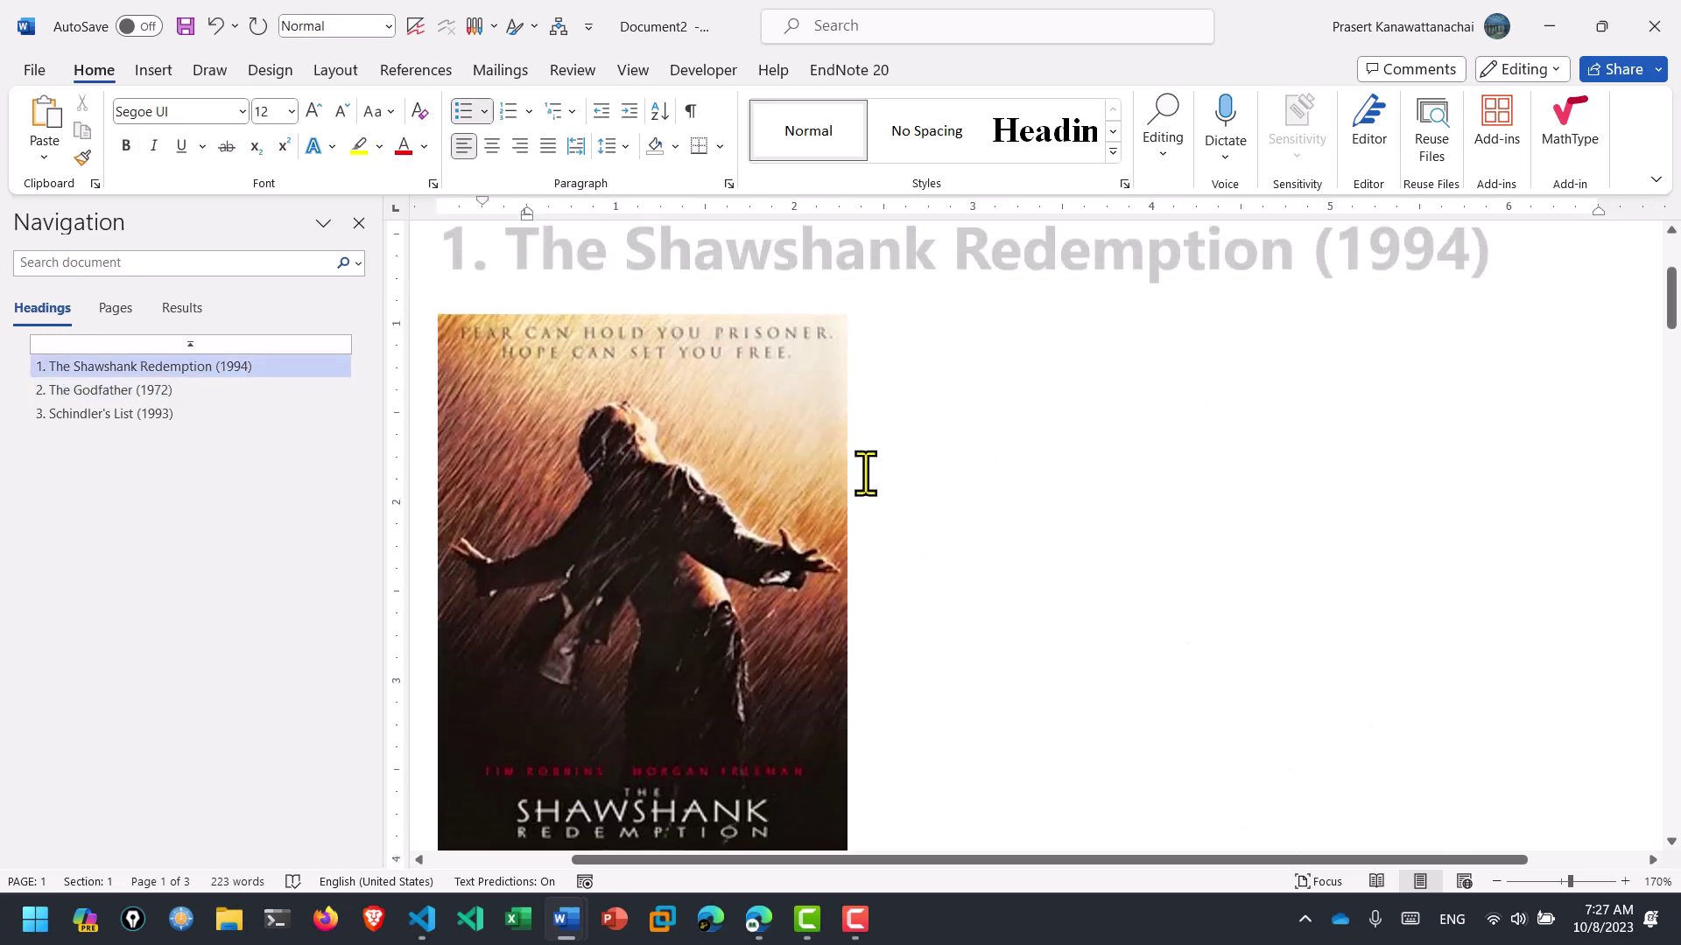
scroll(867, 477, up, 1)
scroll(833, 387, up, 2)
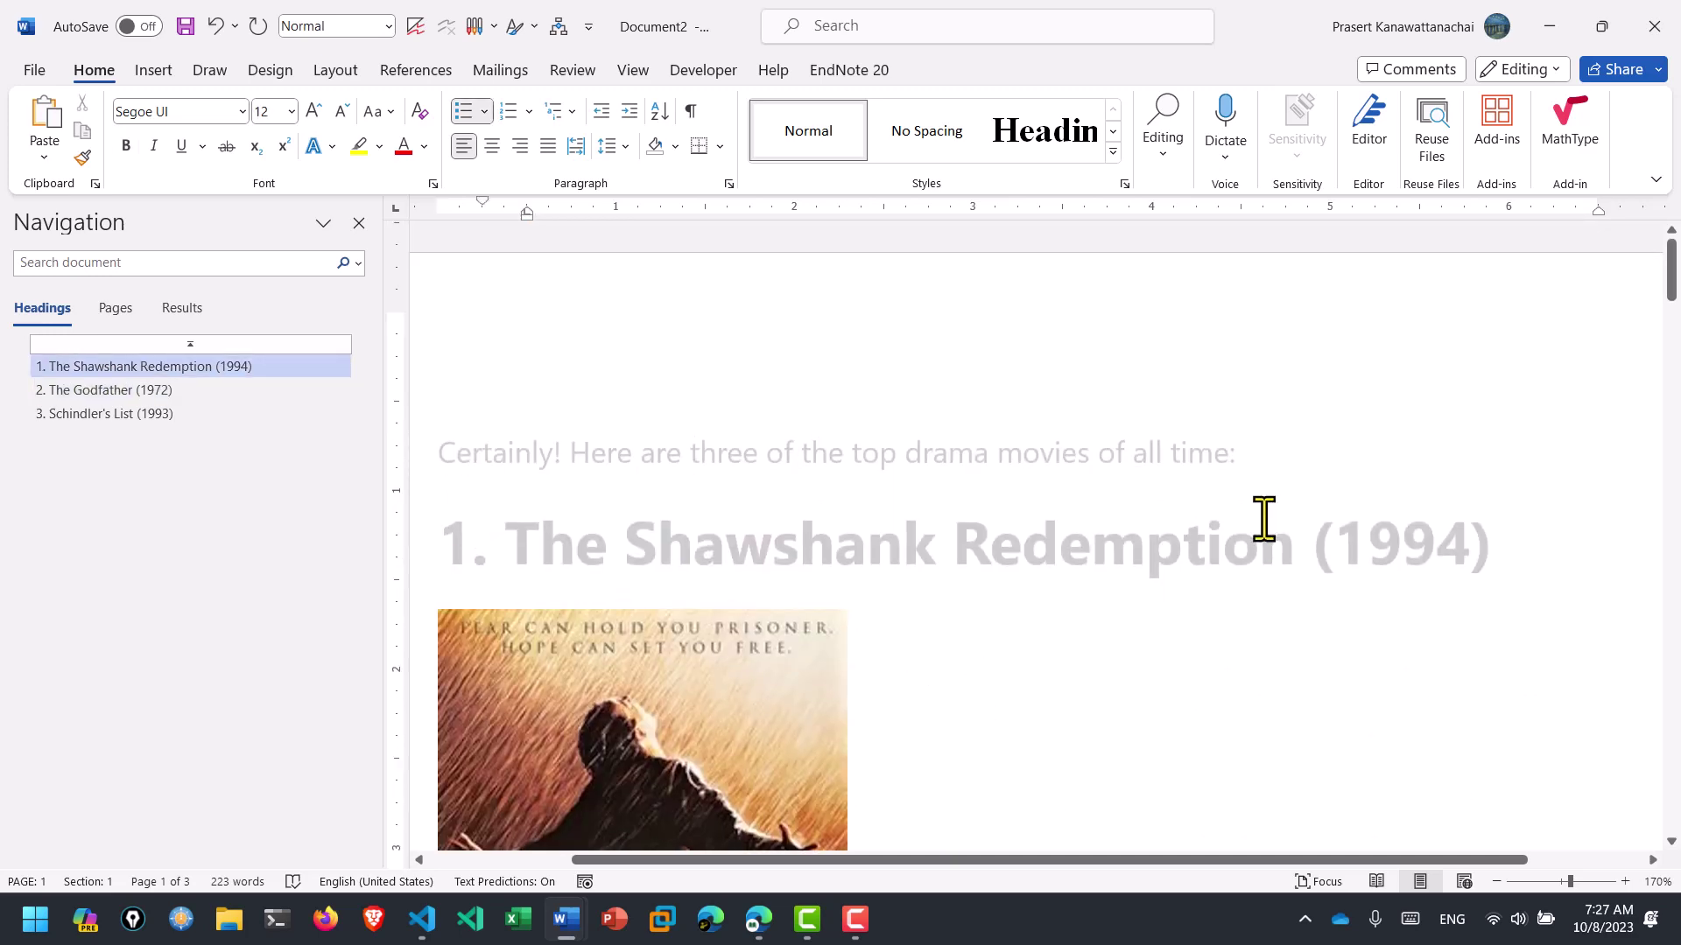
scroll(1259, 522, down, 2)
scroll(1259, 522, down, 3)
scroll(1260, 522, up, 2)
scroll(1260, 521, up, 3)
mouse_move(964, 543)
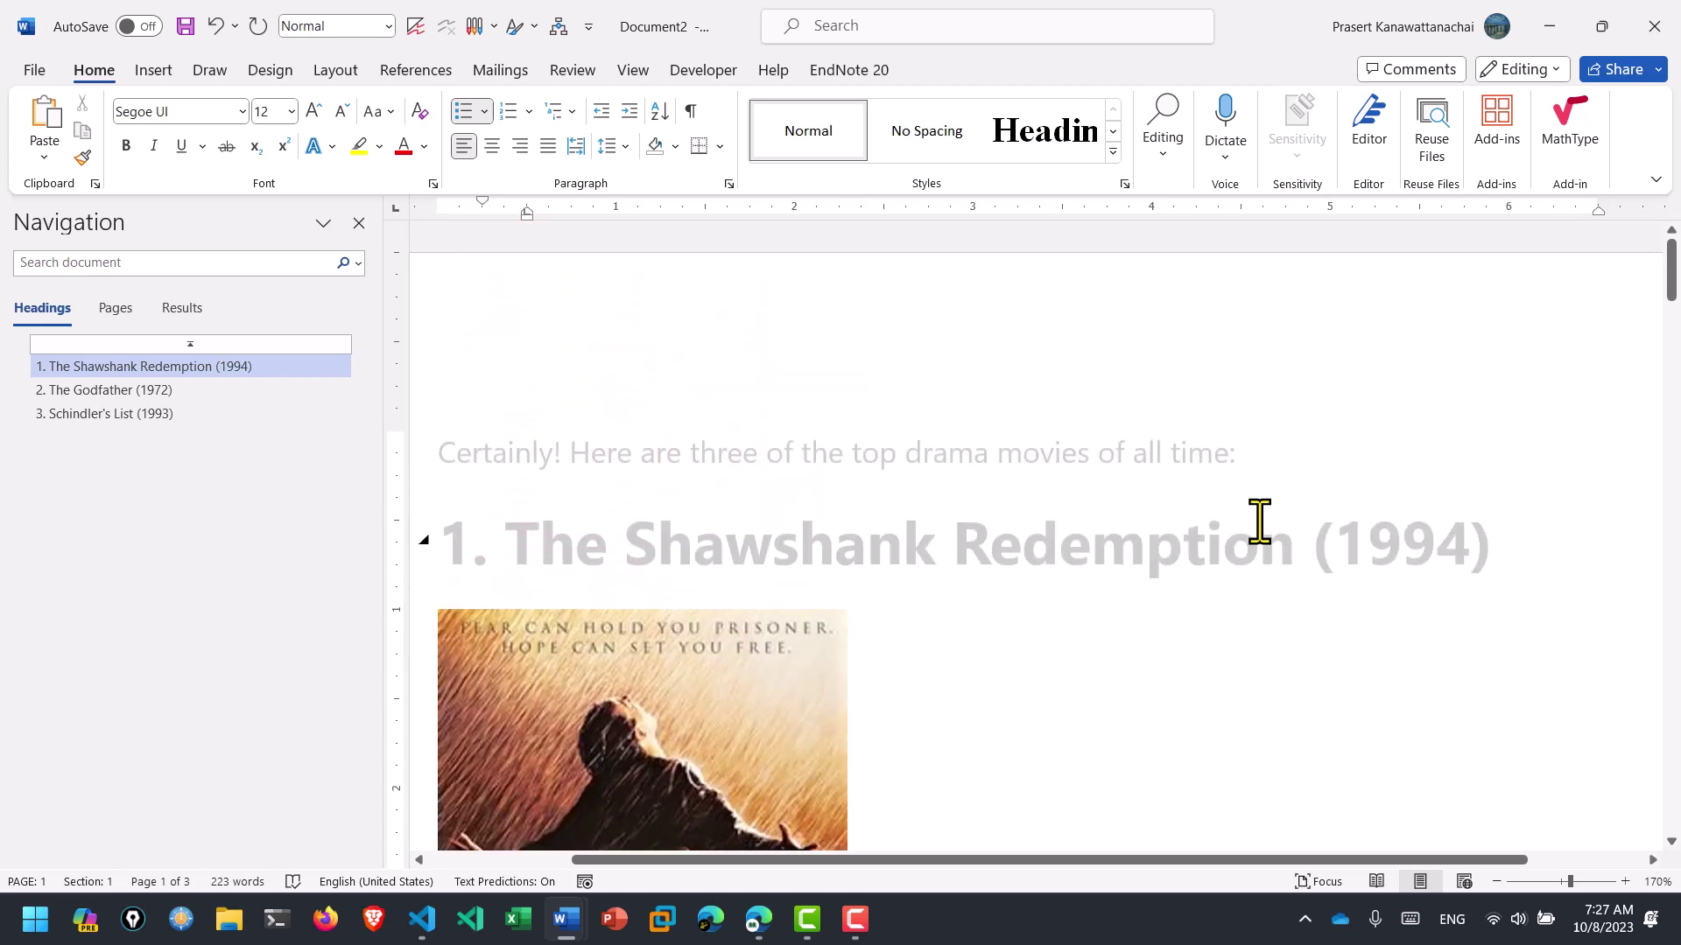
click(788, 545)
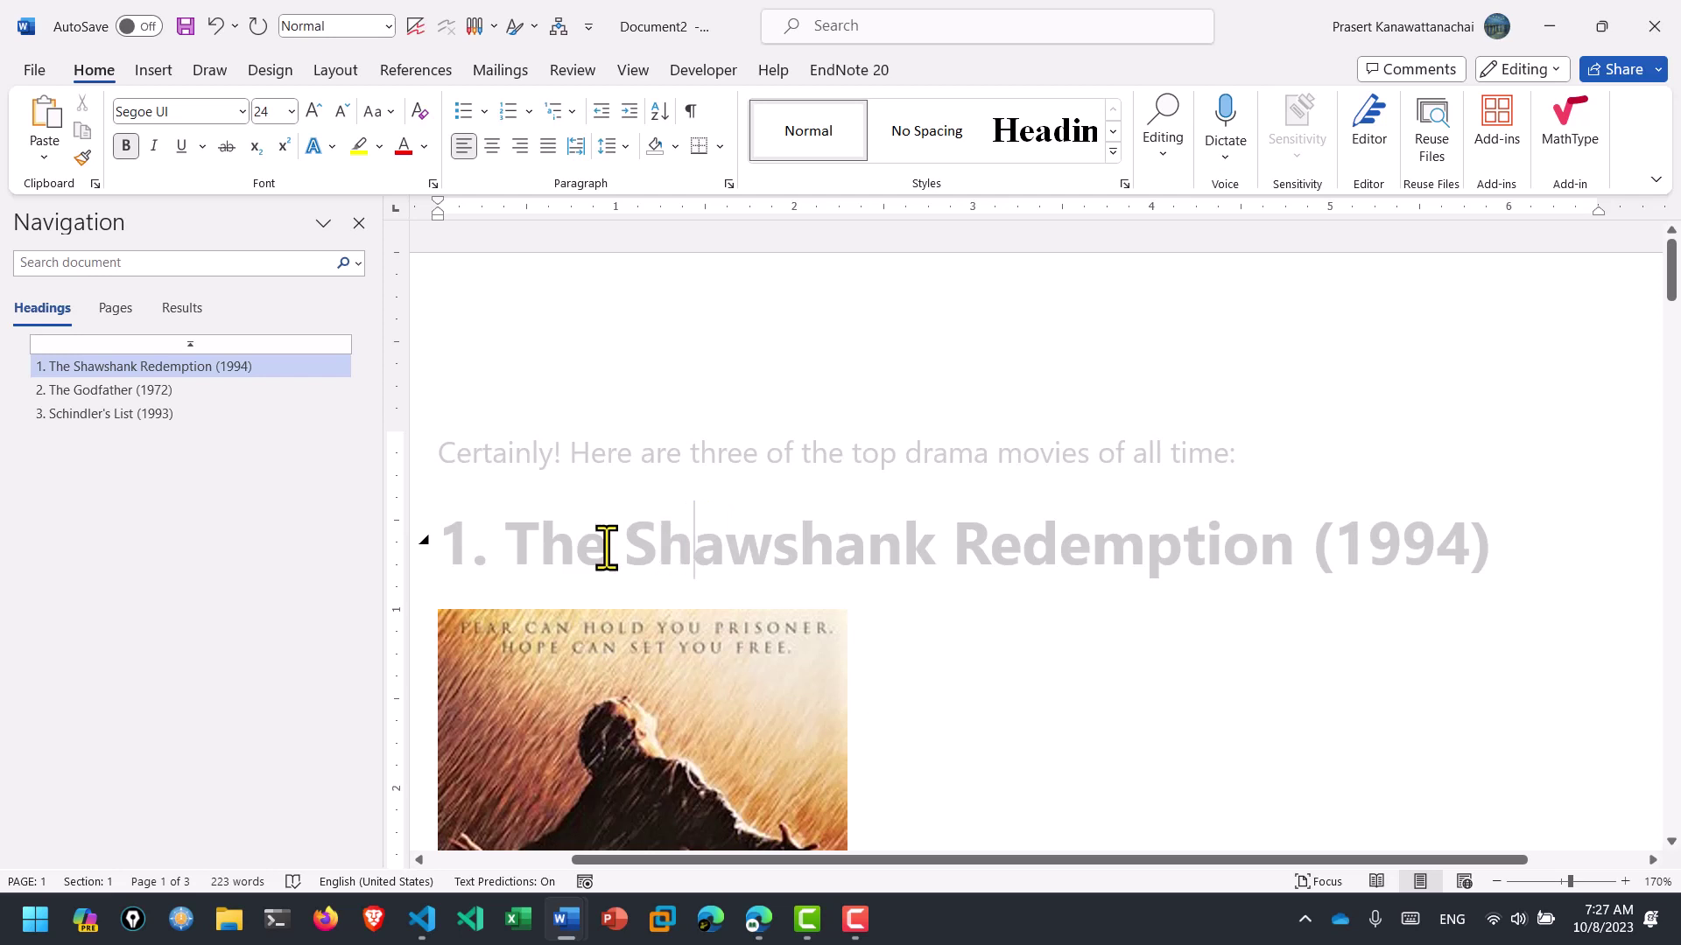
click(694, 545)
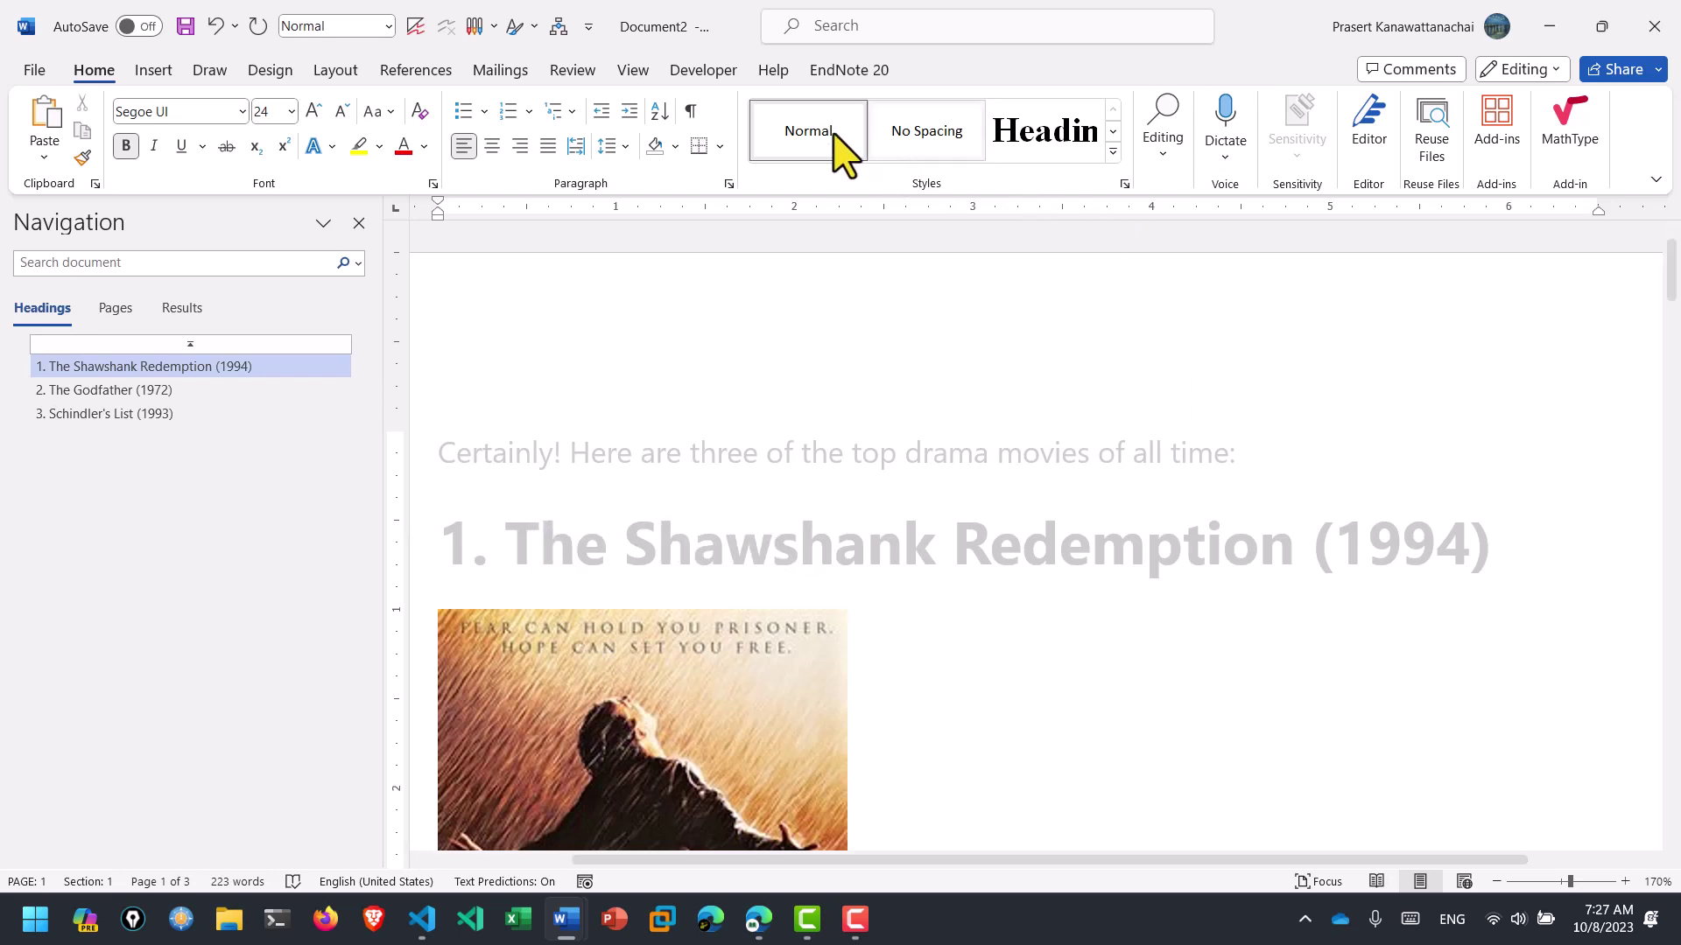
click(743, 463)
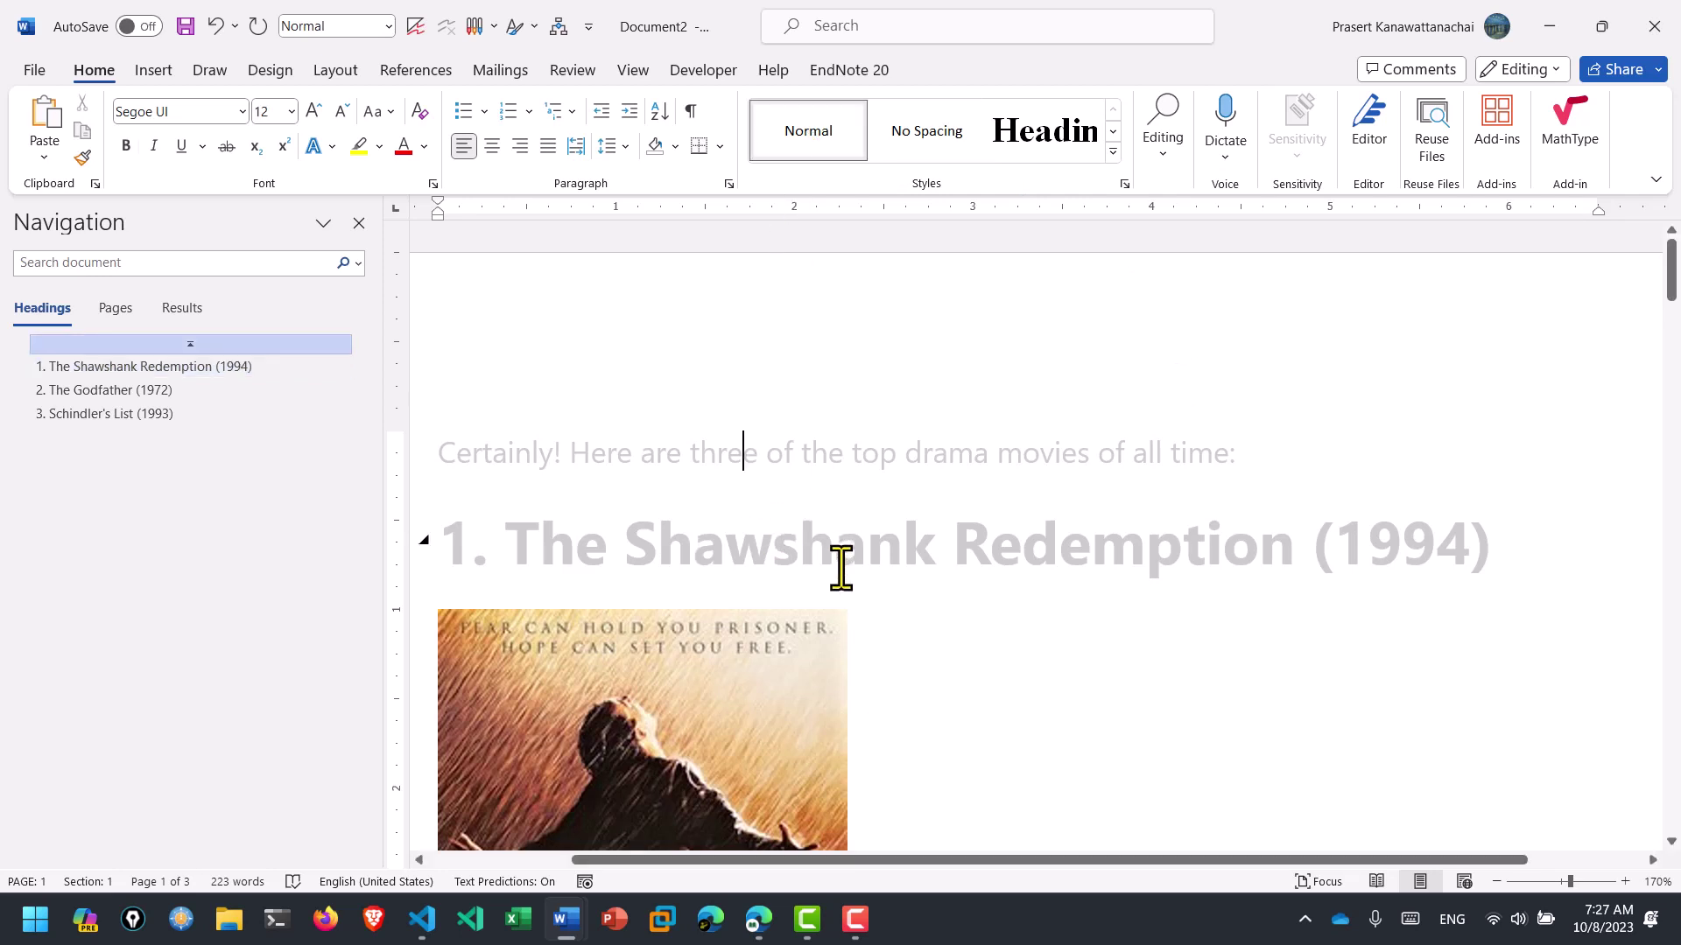
click(897, 557)
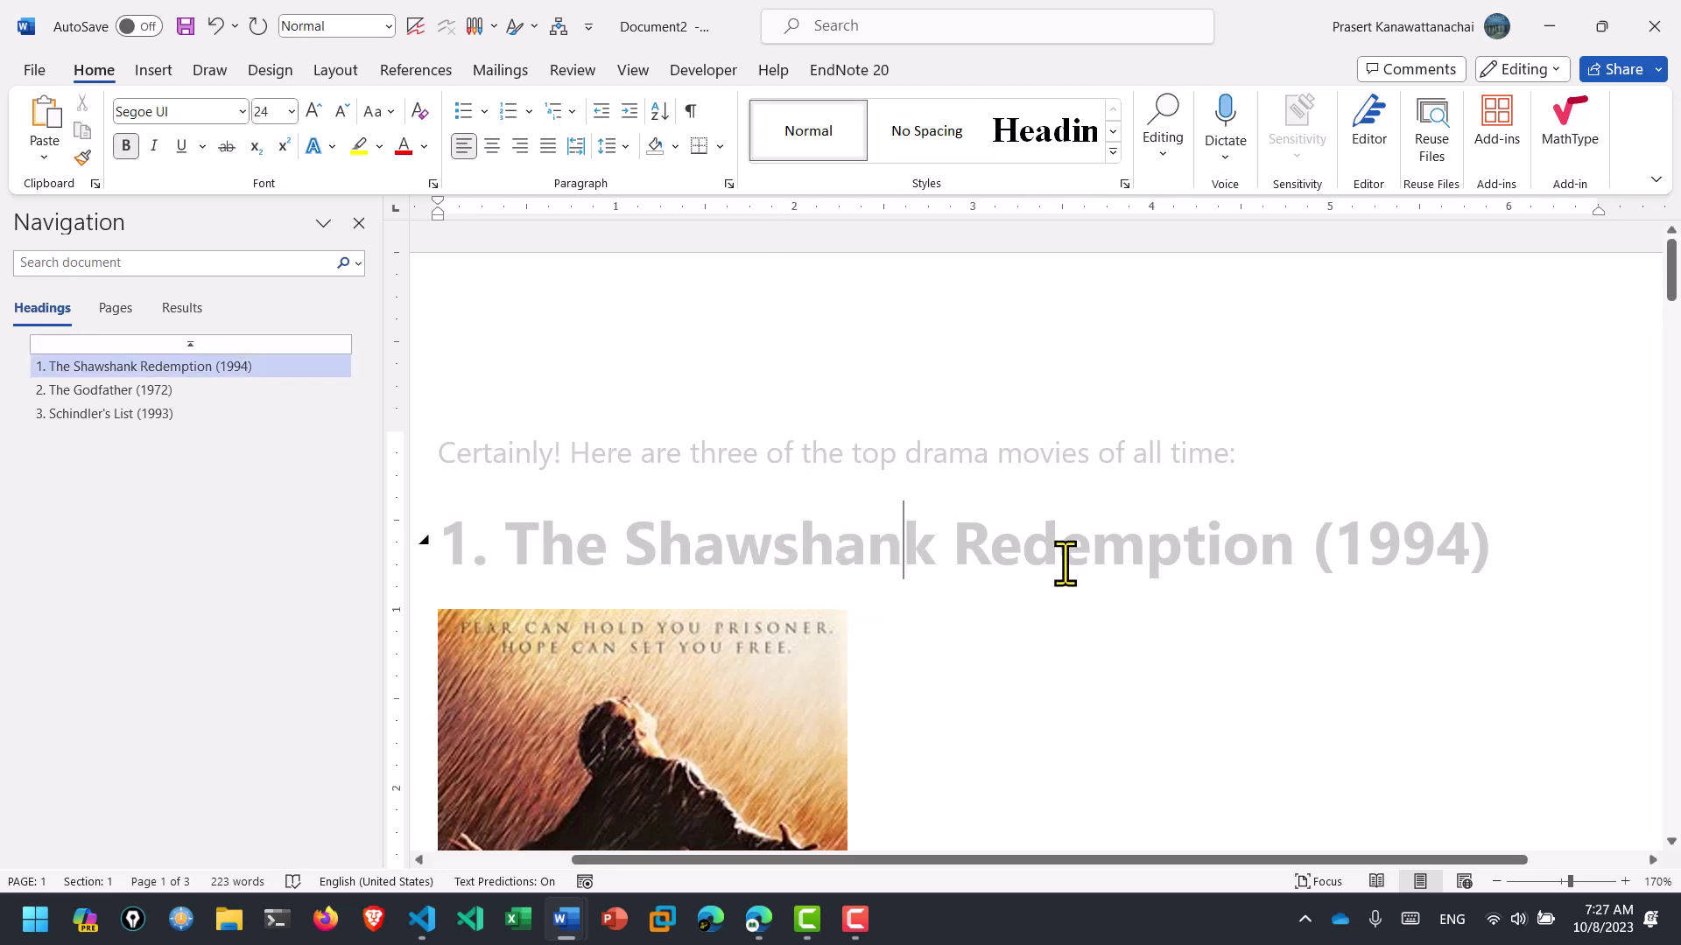
- Replace the document's content by deleting everything and pasting the movie list again
key(ctrl+a)
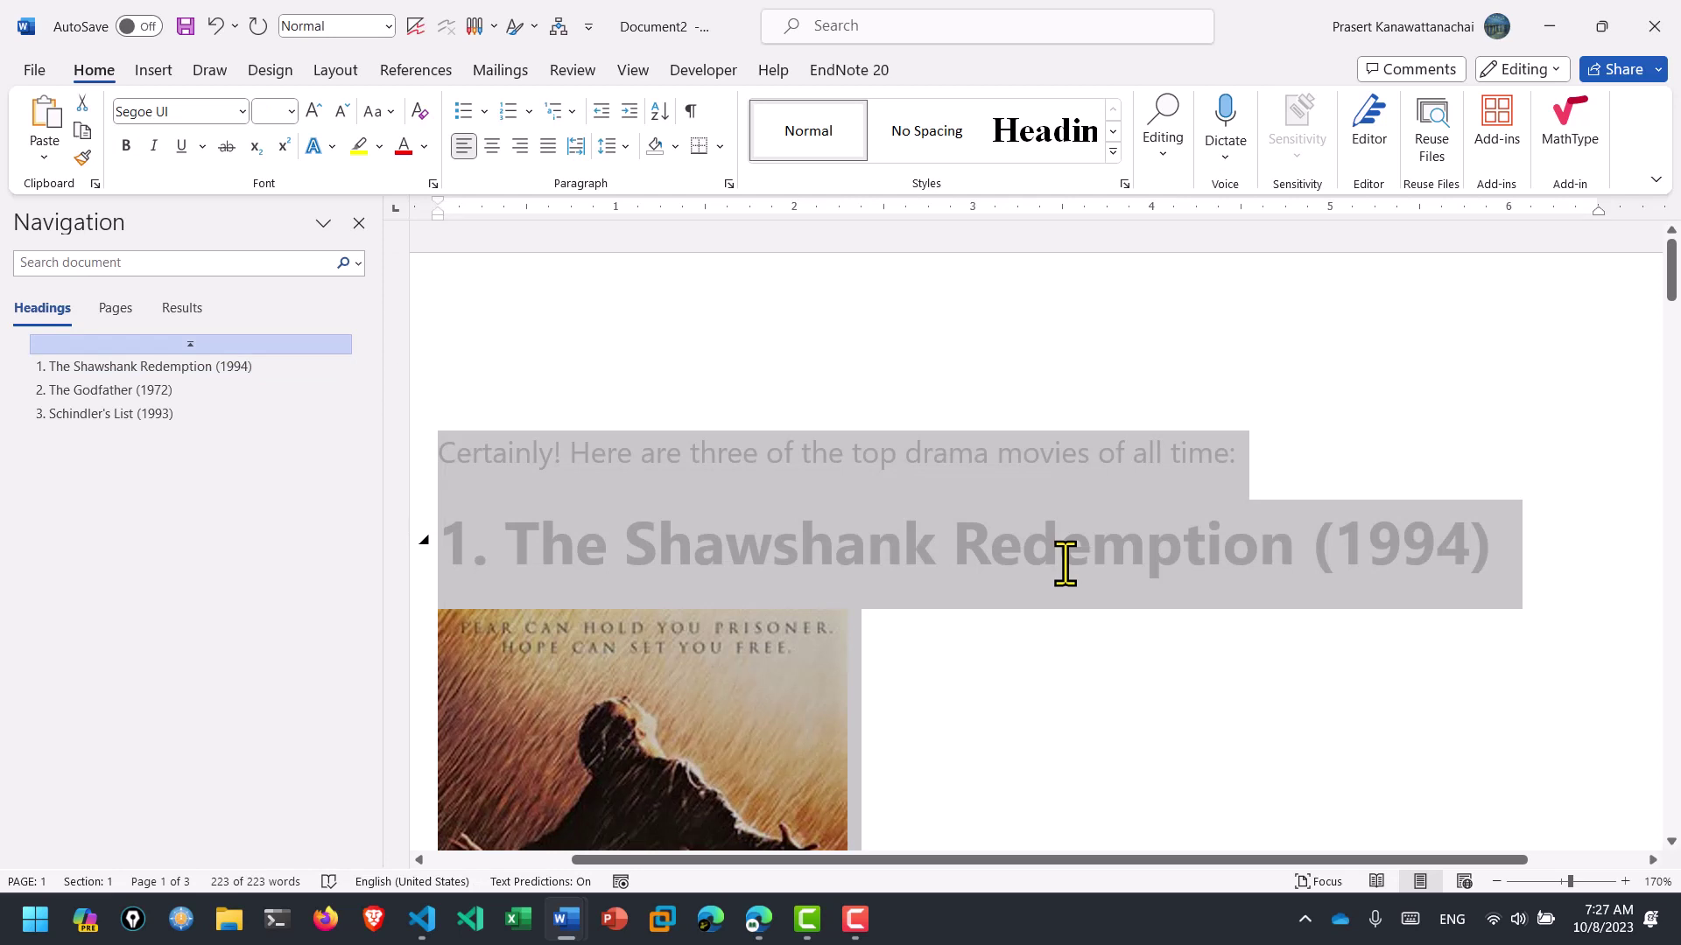
key(Delete)
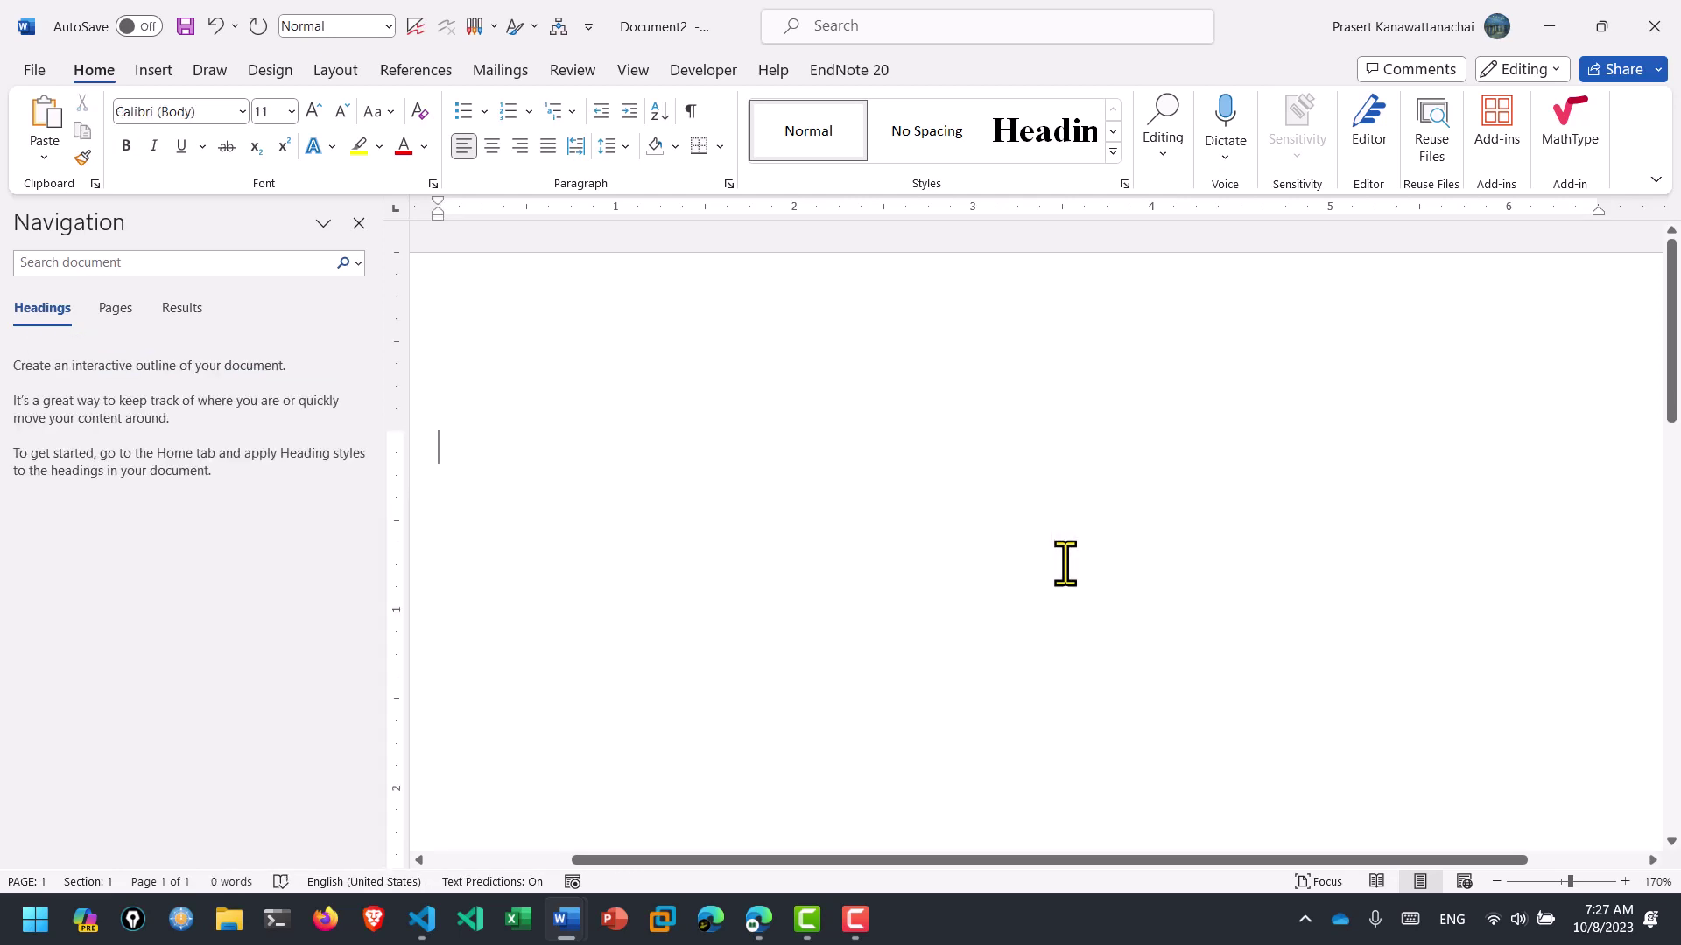
key(ctrl+v)
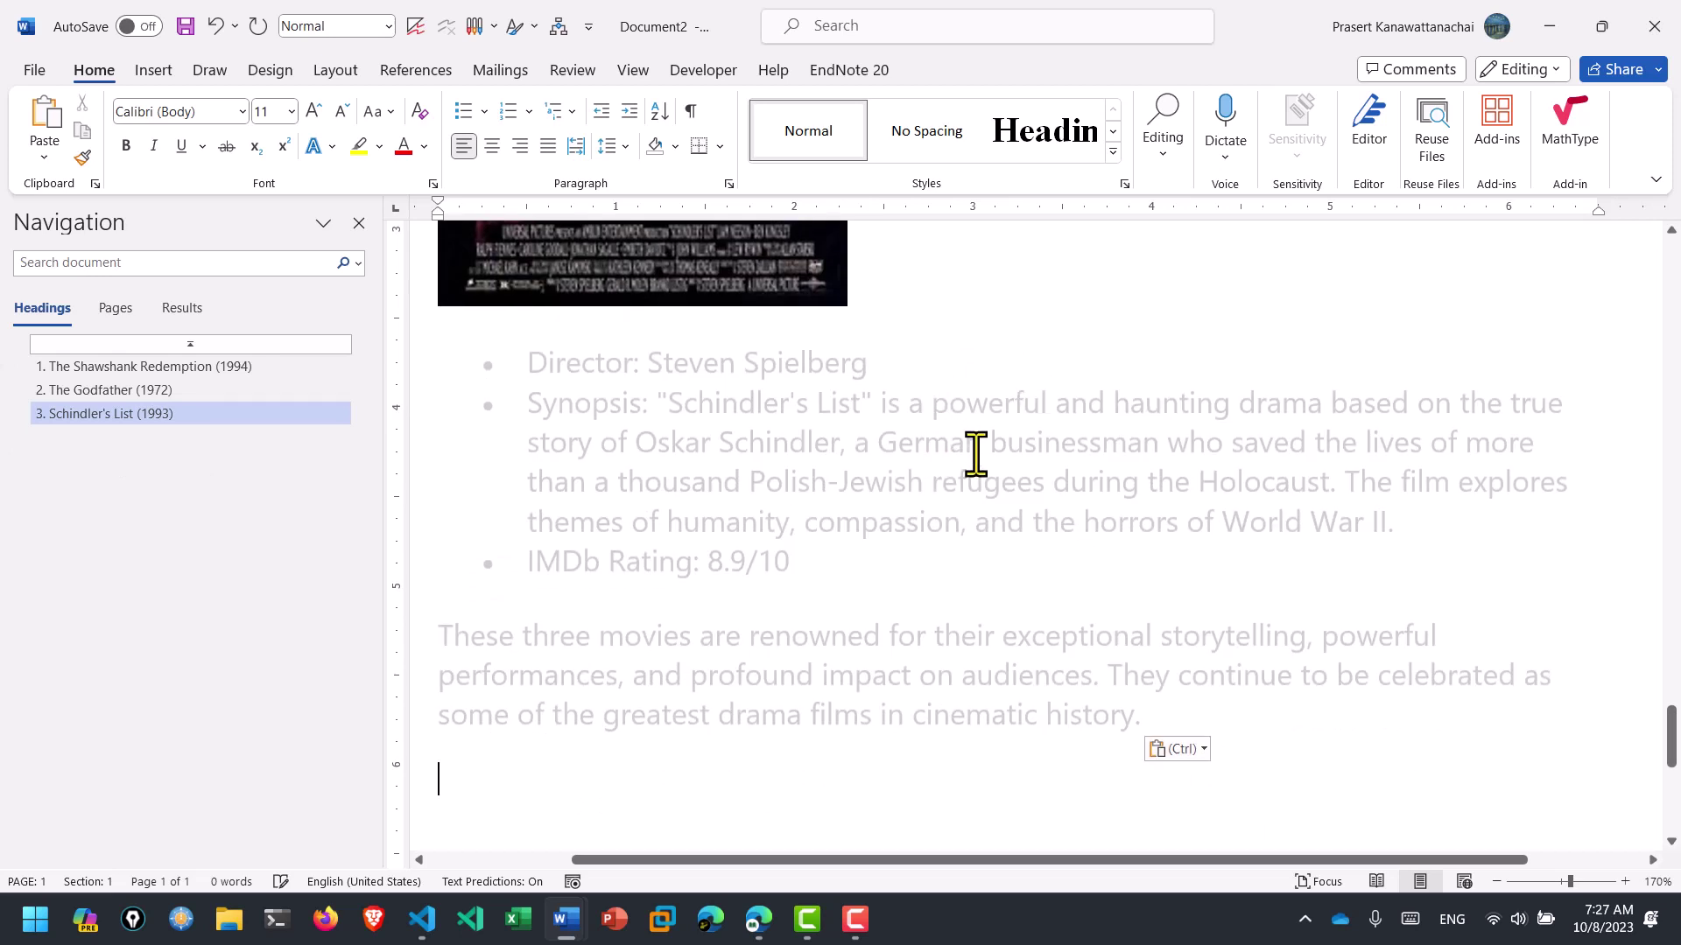
key(ctrl+Home)
- Show the Styles pane and scroll its list to see the Shawshank heading's style
click(867, 492)
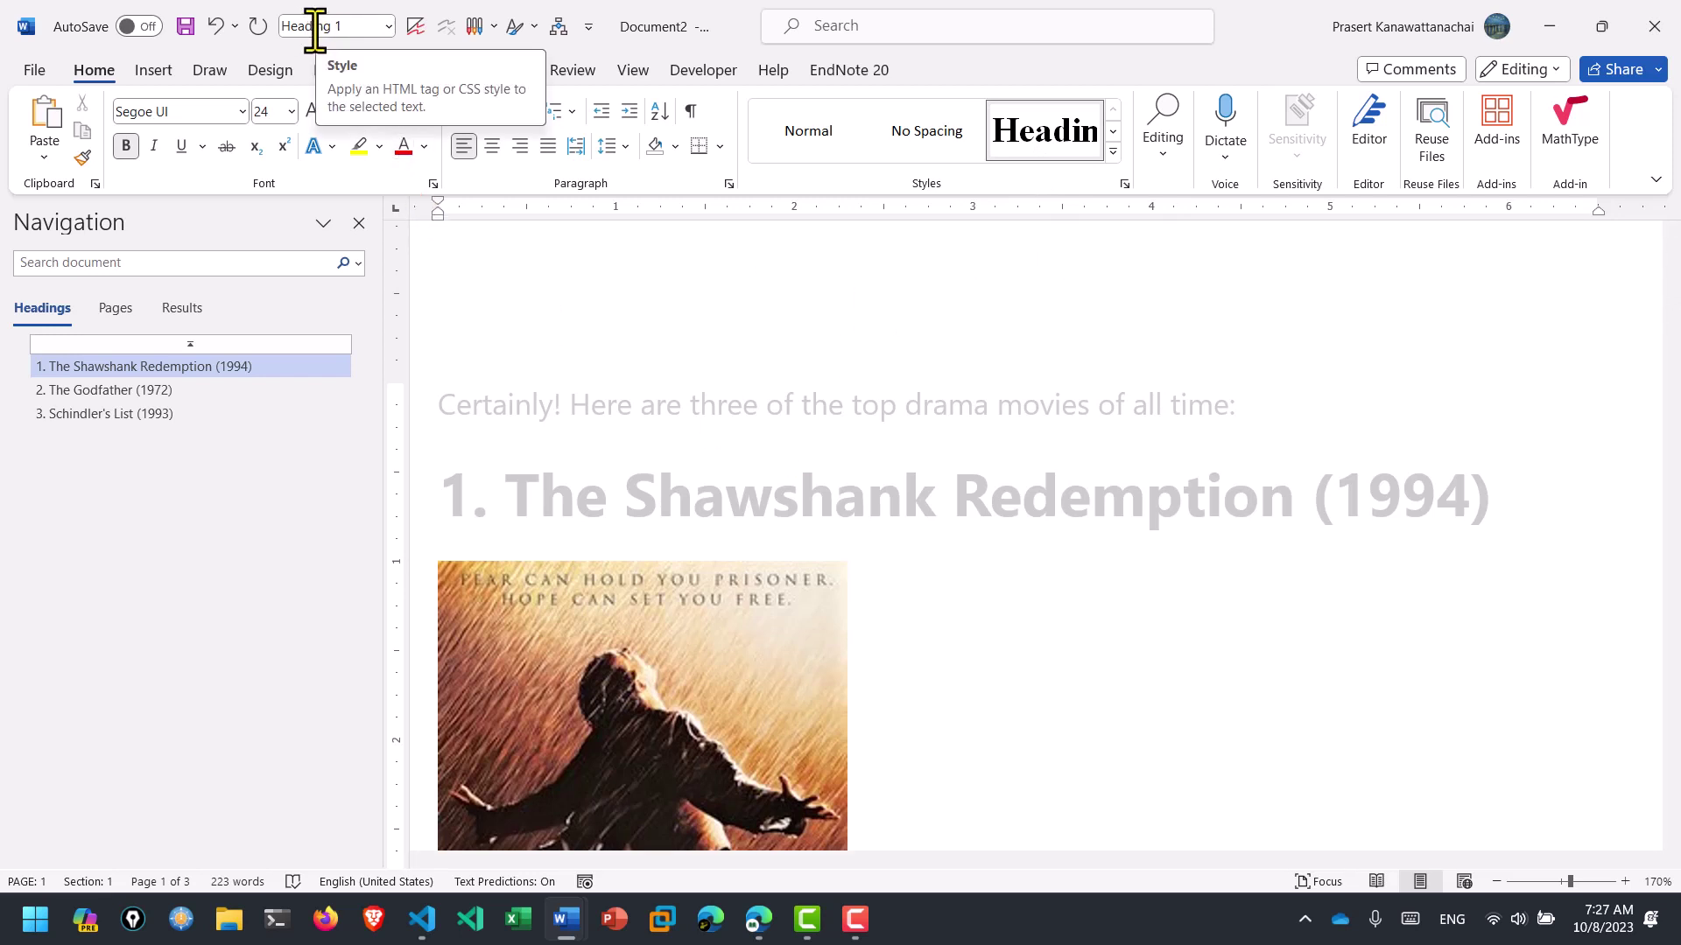
click(1124, 184)
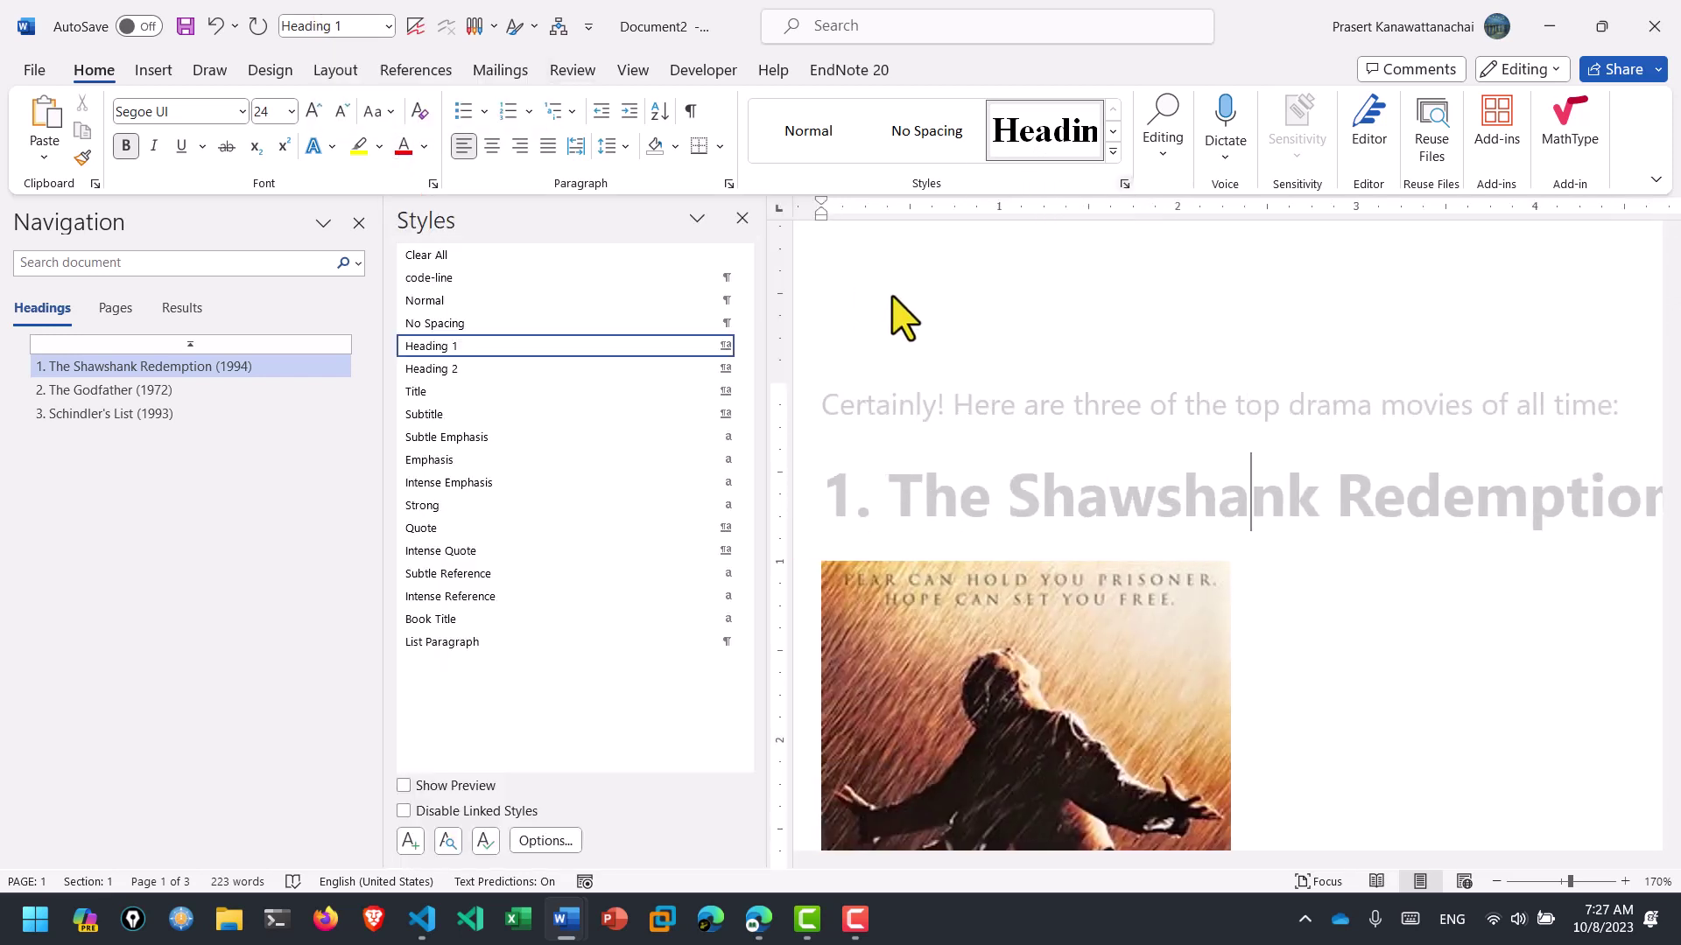
scroll(1059, 490, down, 2)
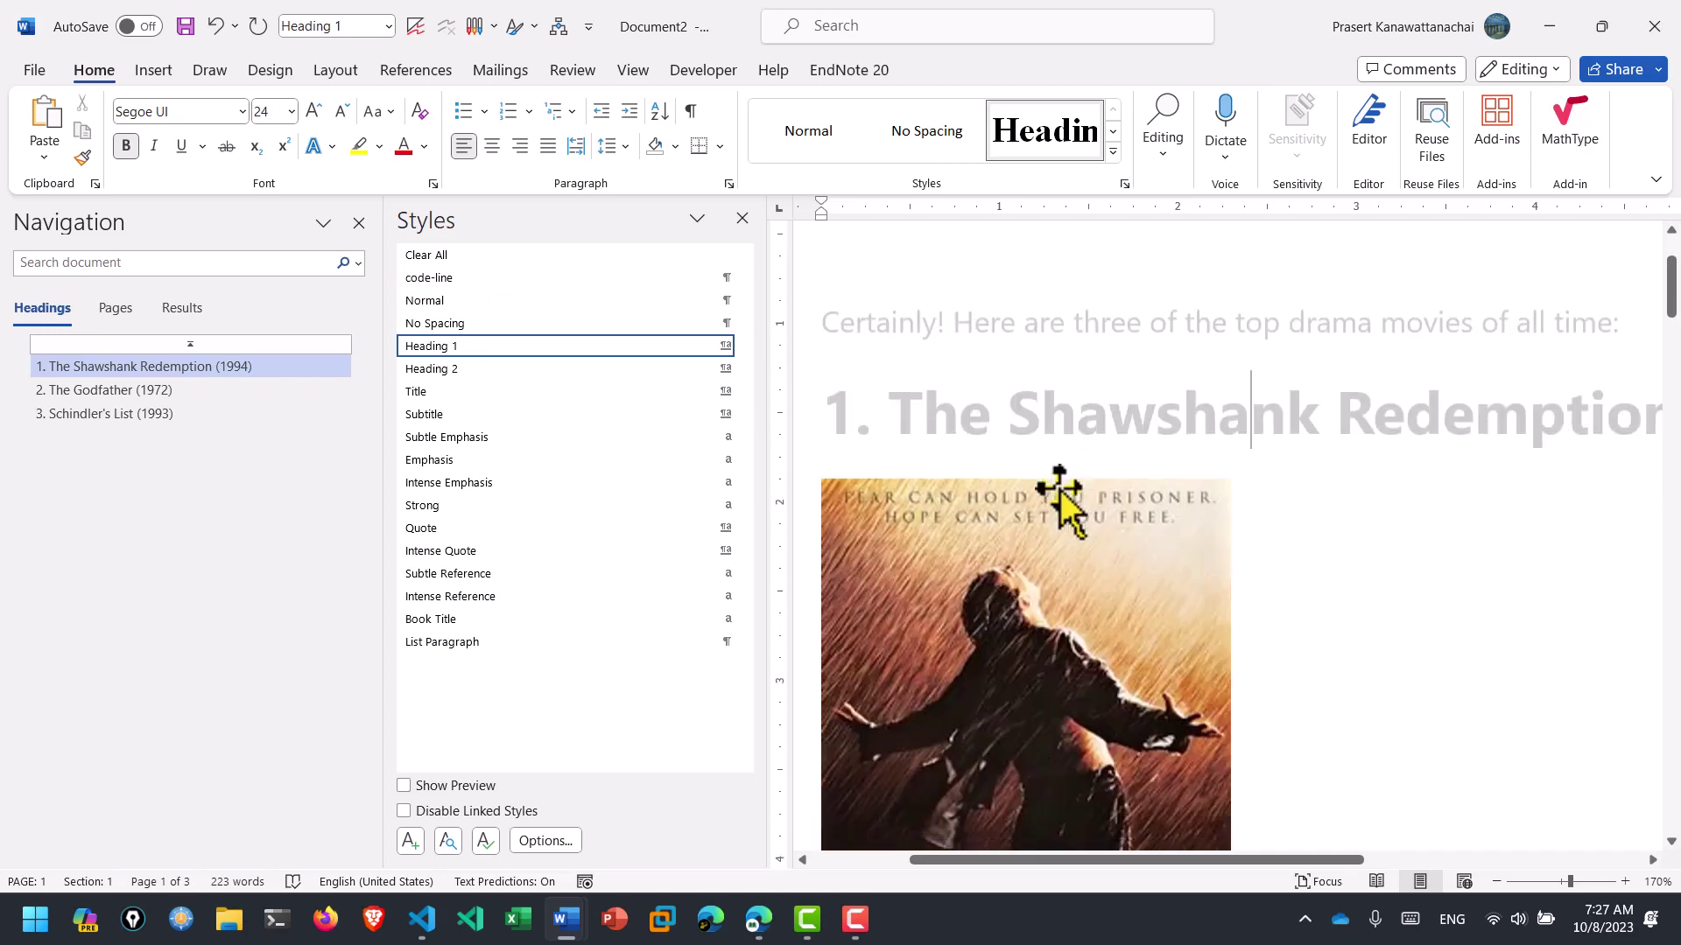
scroll(1059, 490, down, 4)
scroll(993, 580, down, 6)
scroll(1057, 487, down, 3)
mouse_move(1041, 381)
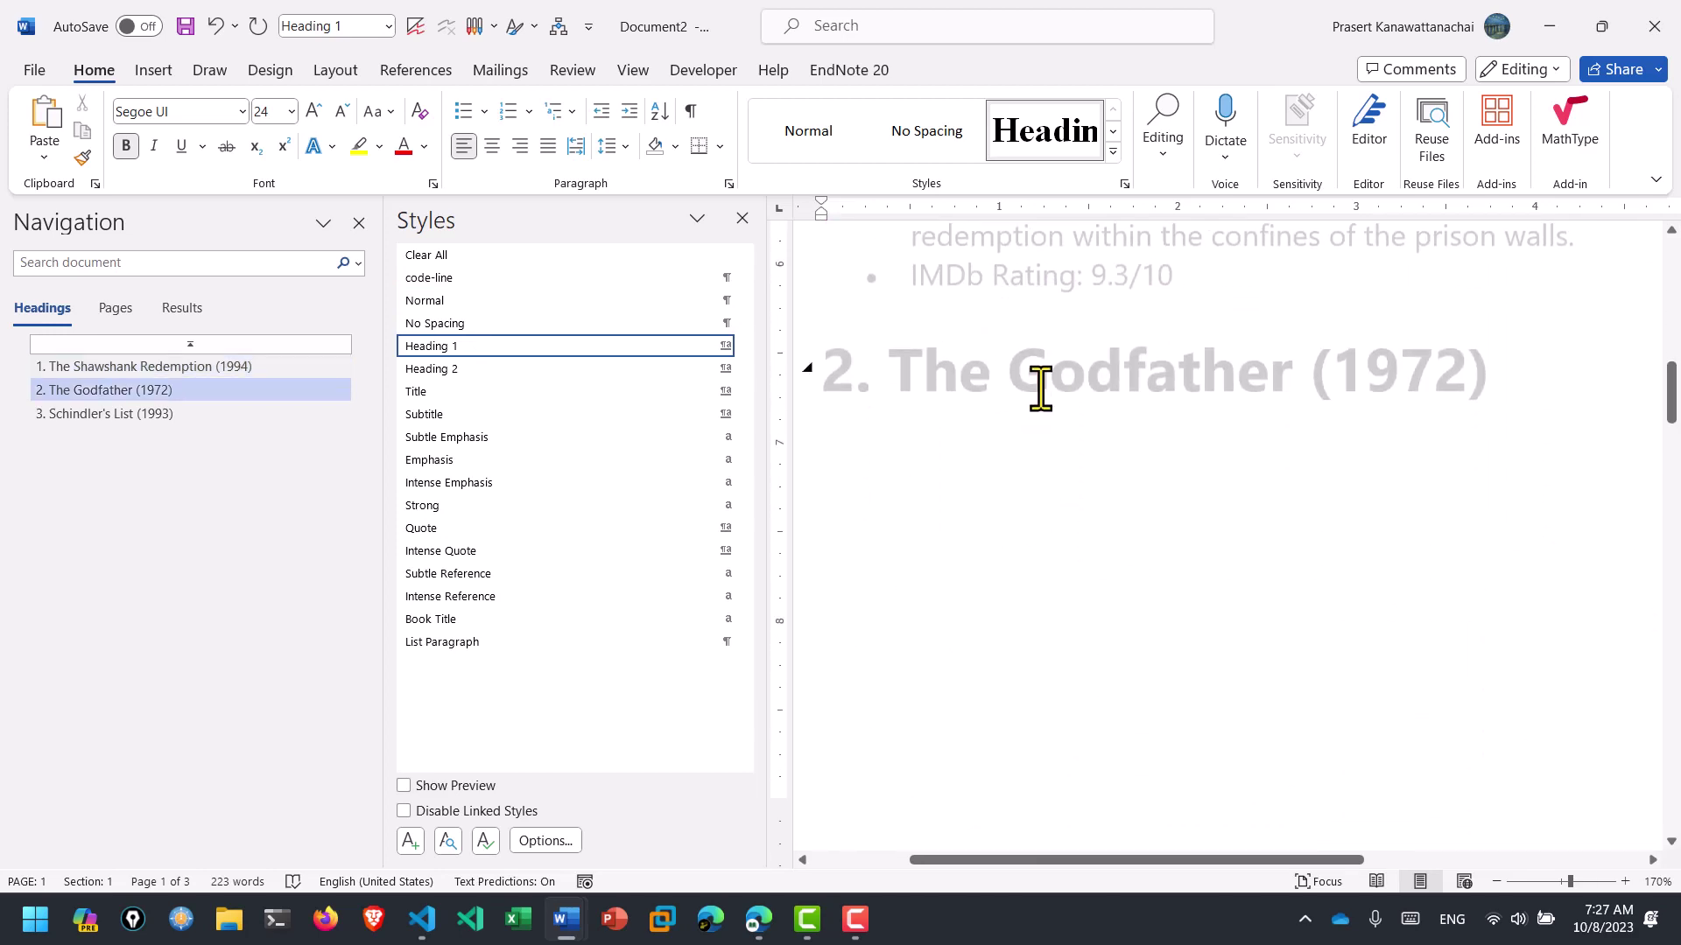
- Close the Navigation pane, check the intro's code-line style, and select the whole document
click(359, 224)
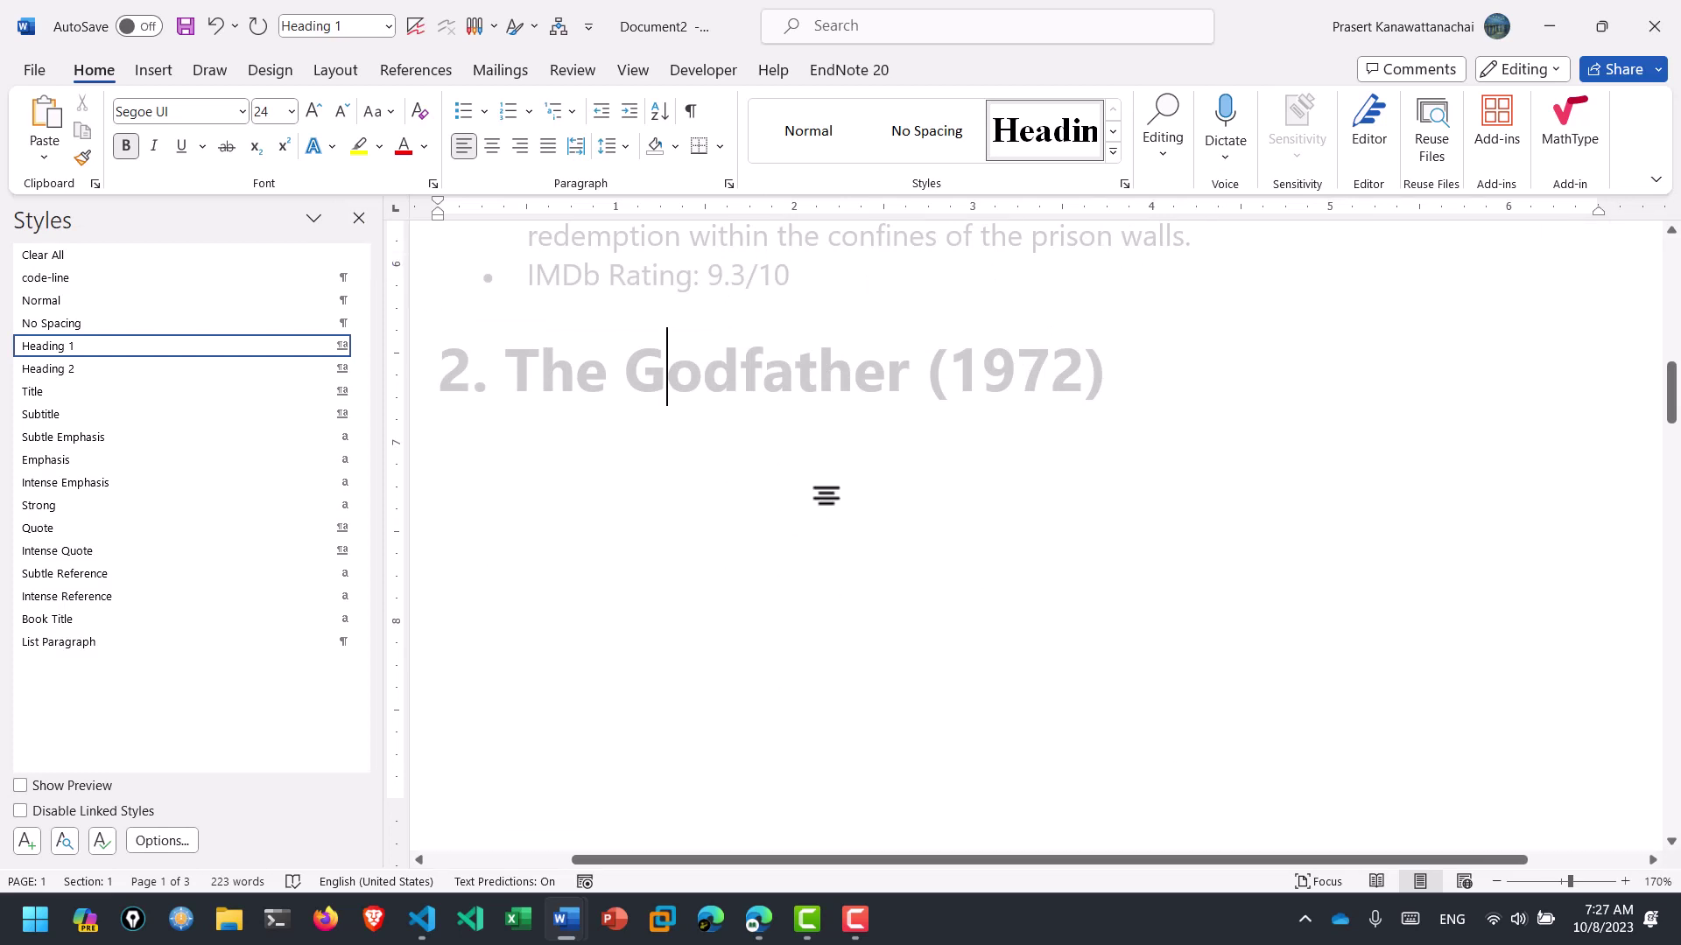
scroll(825, 495, up, 15)
click(850, 487)
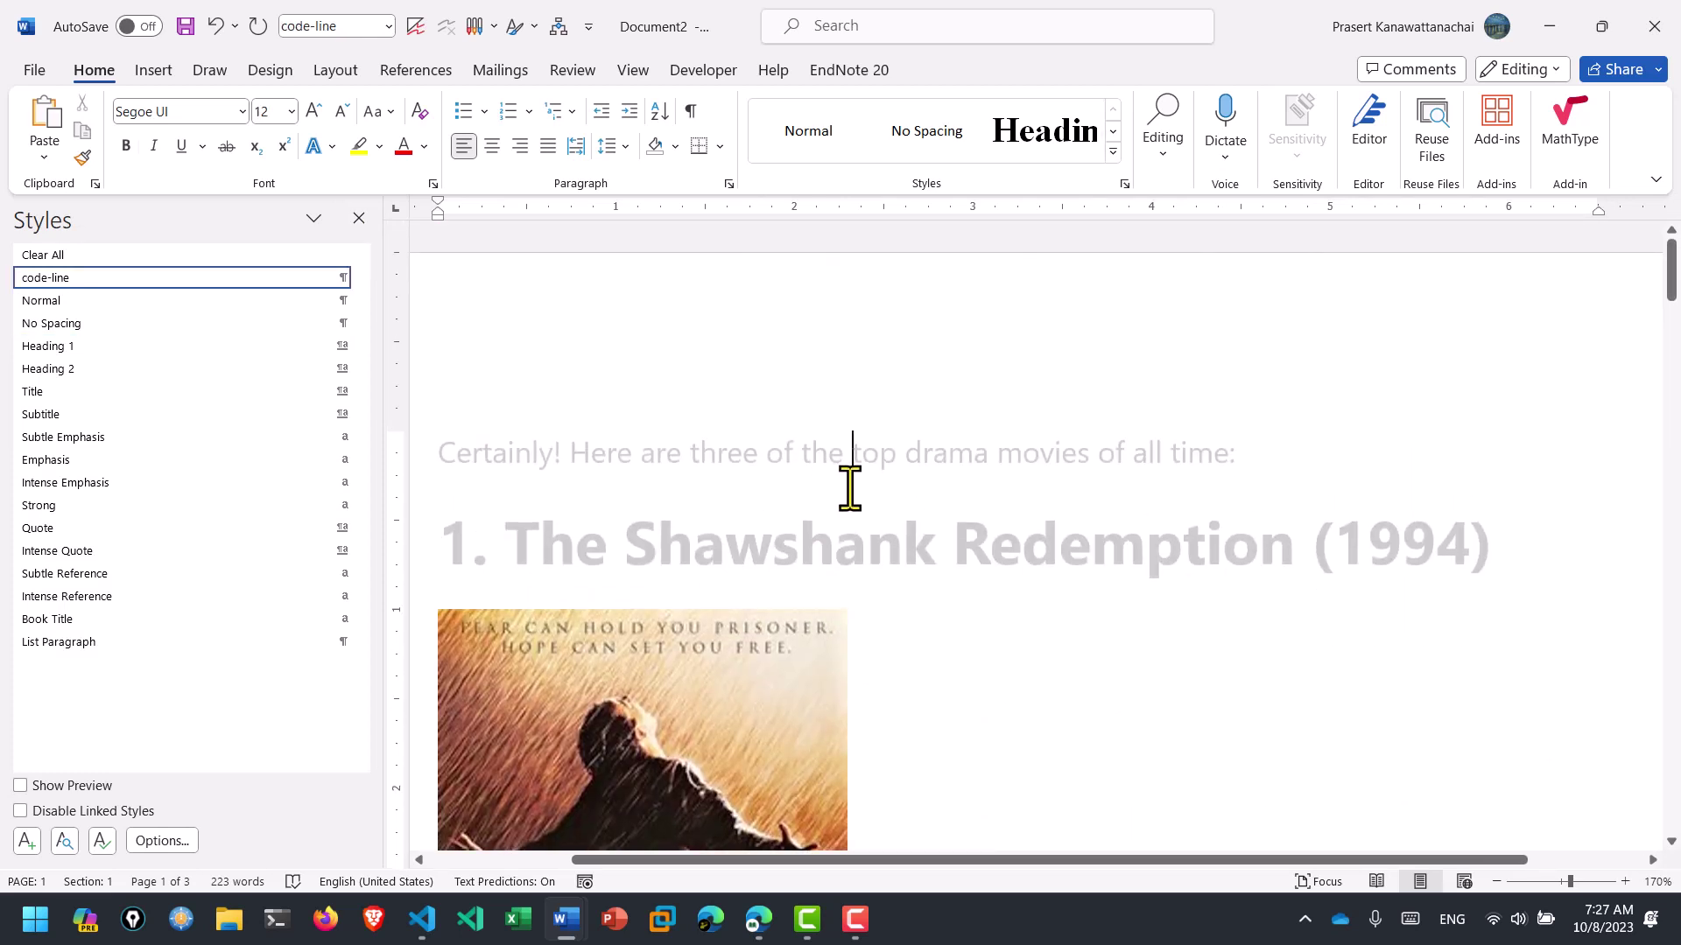
key(ctrl+a)
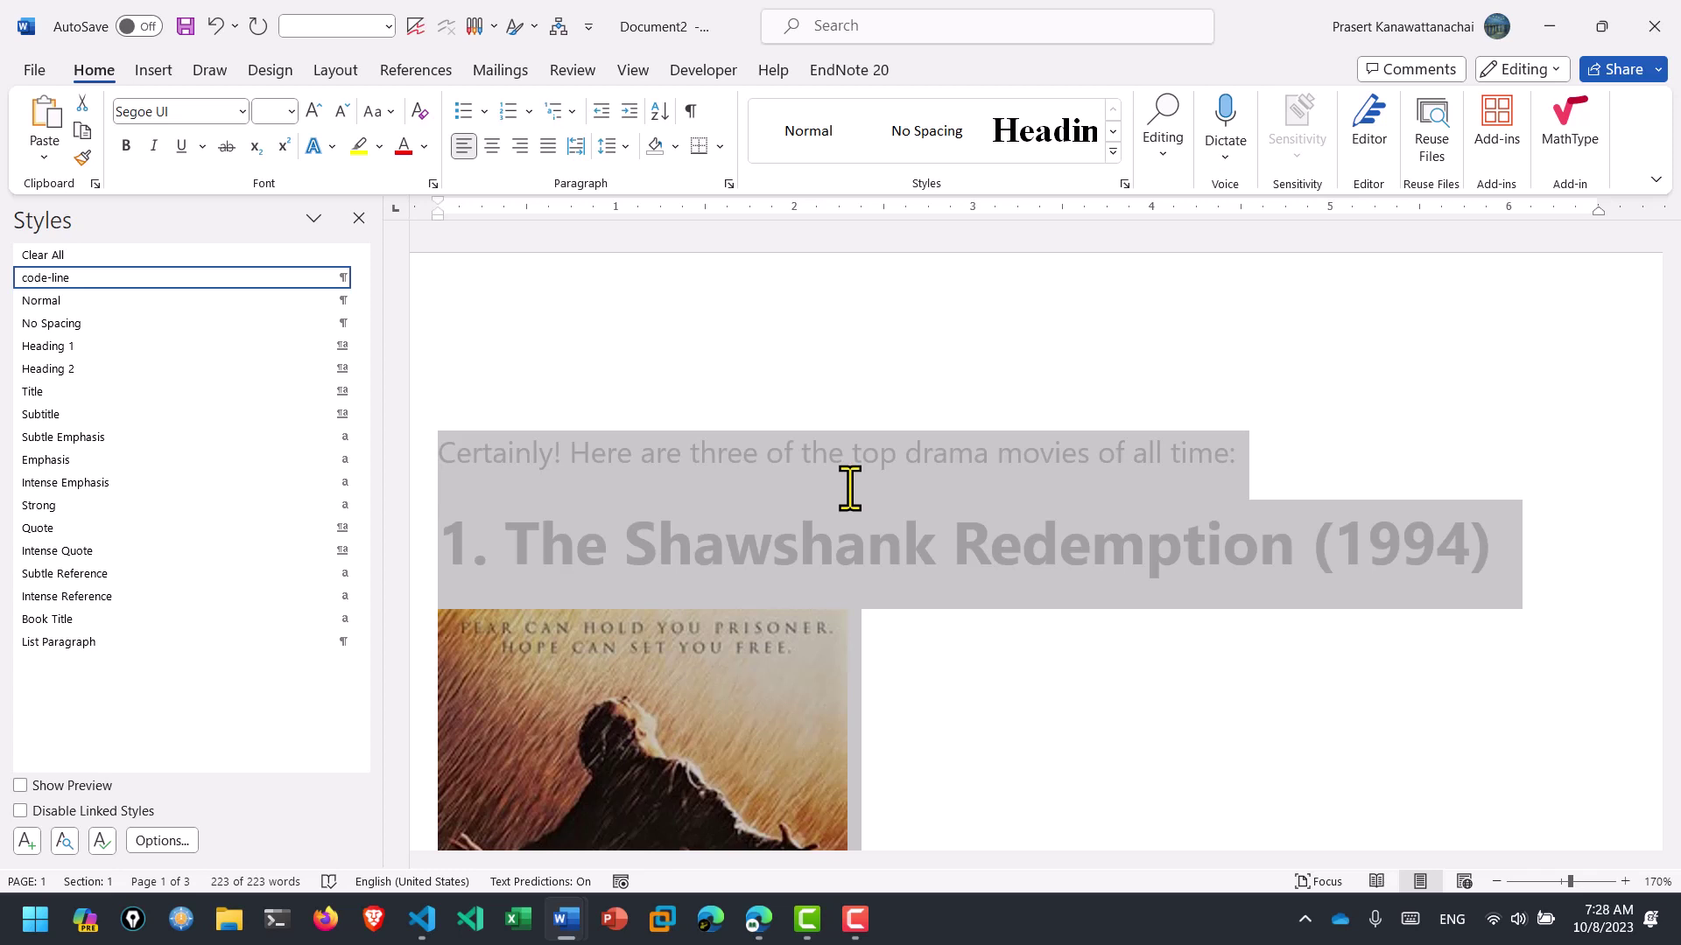
- Clear character formatting so all text becomes black Times New Roman, then review each film
key(ctrl+space)
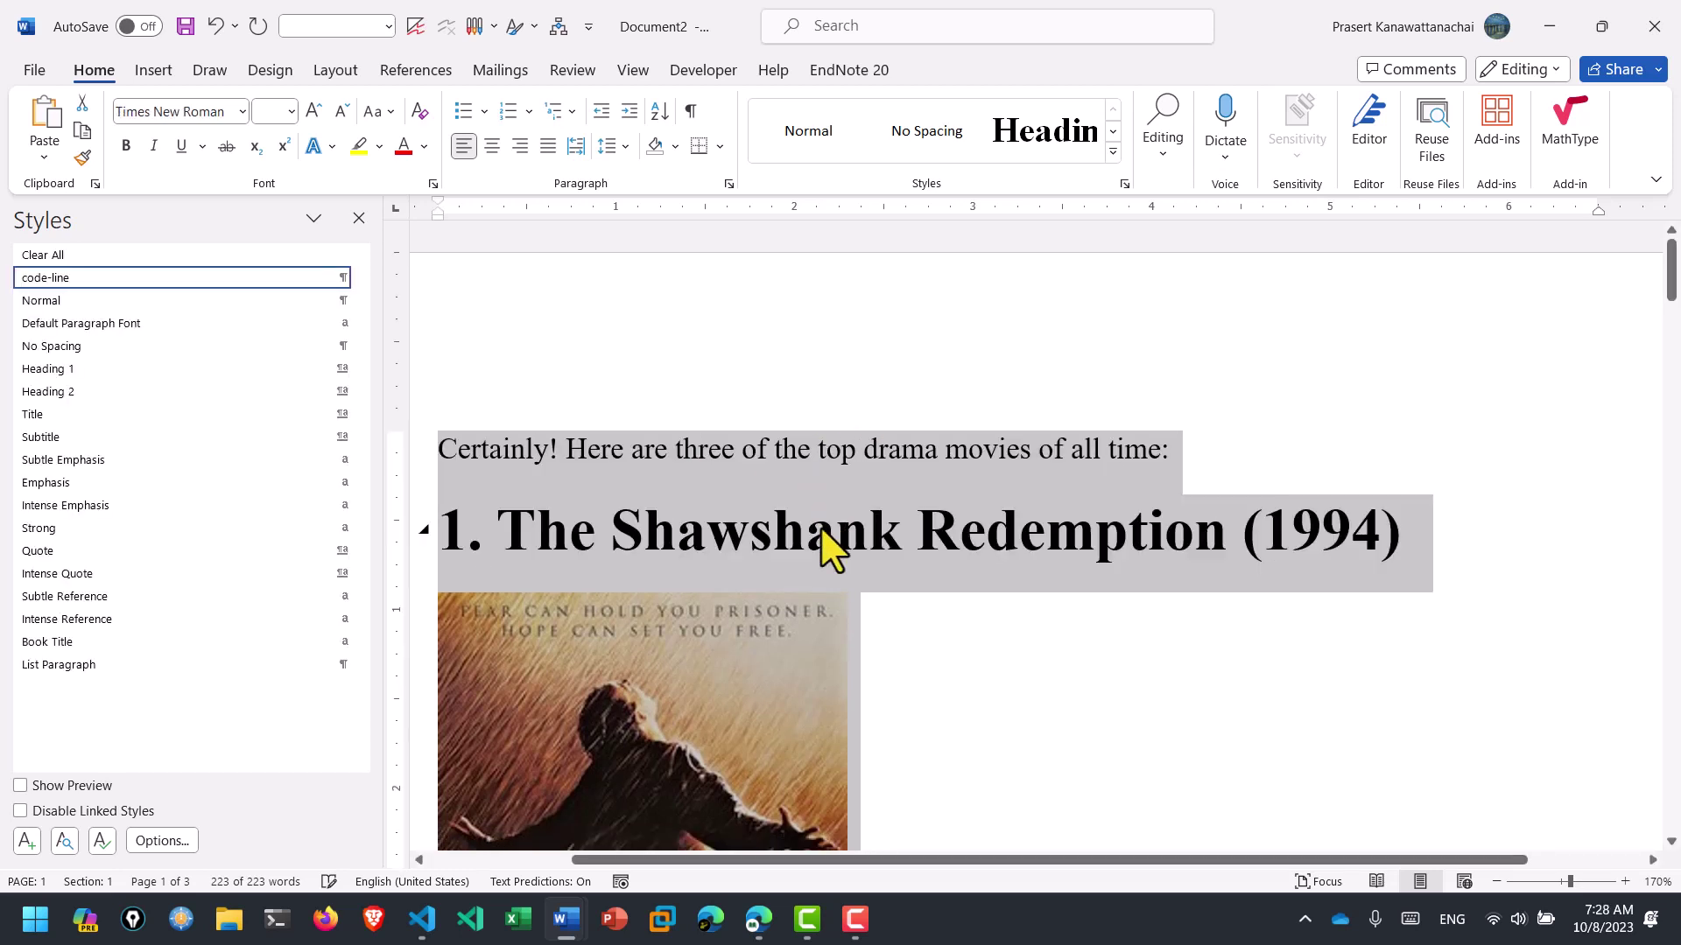
click(823, 534)
scroll(1051, 530, down, 3)
scroll(1050, 539, down, 4)
scroll(963, 499, down, 3)
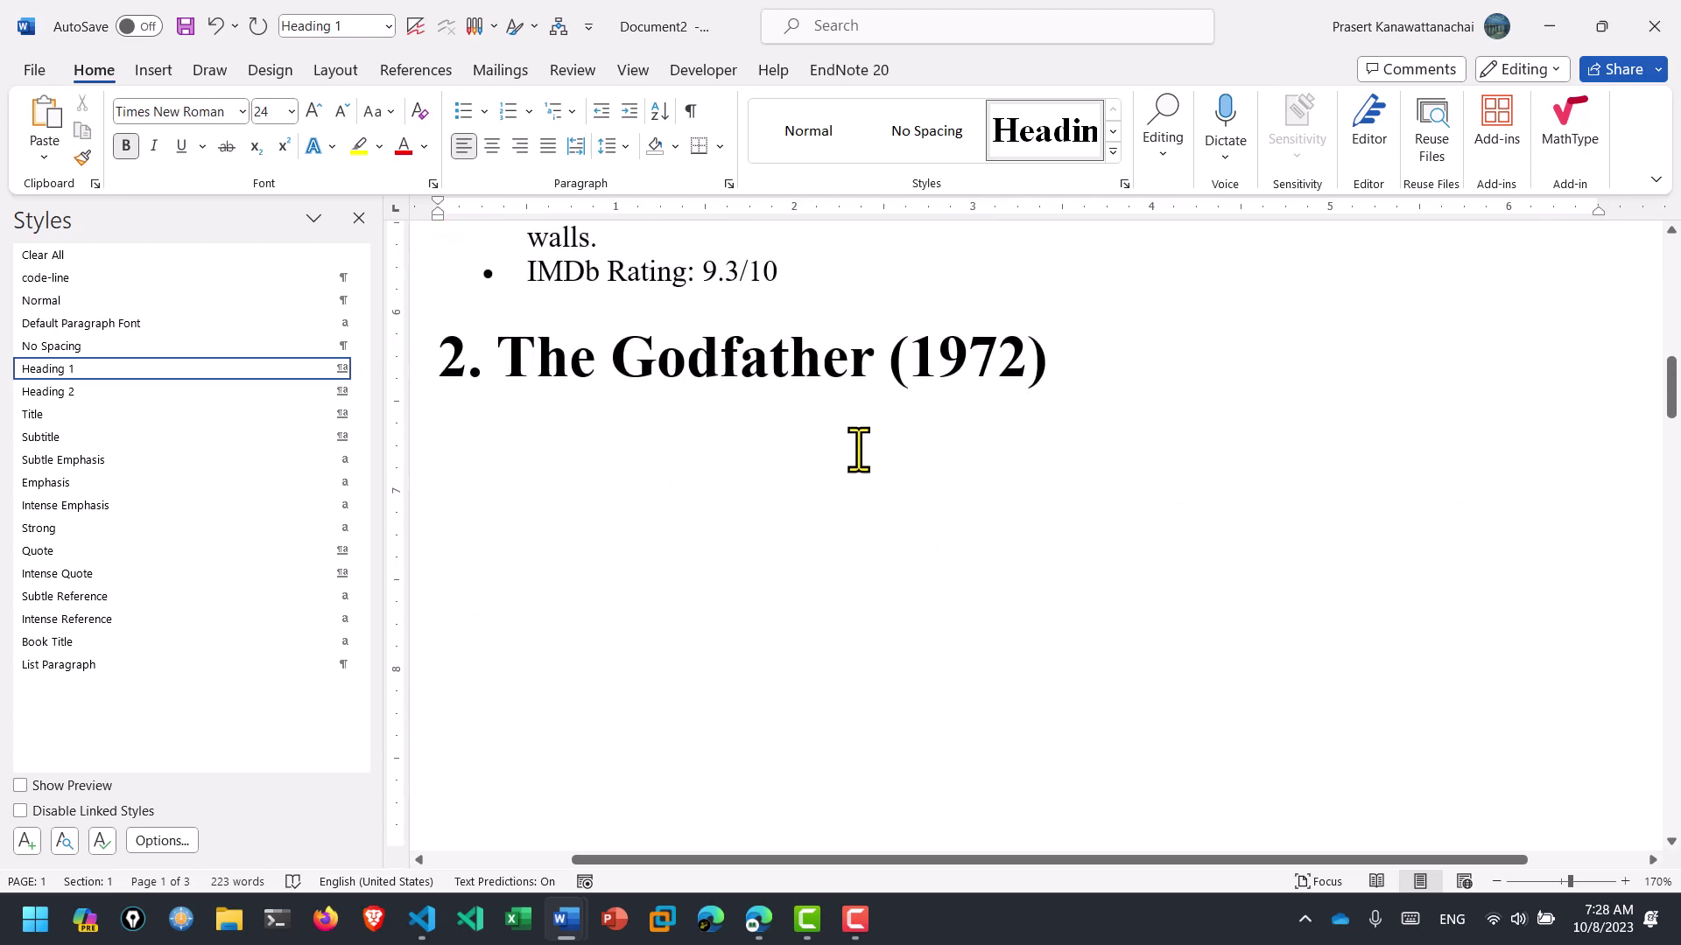
scroll(981, 526, up, 2)
click(1040, 589)
scroll(1040, 589, down, 5)
scroll(1039, 589, down, 3)
scroll(1041, 589, down, 4)
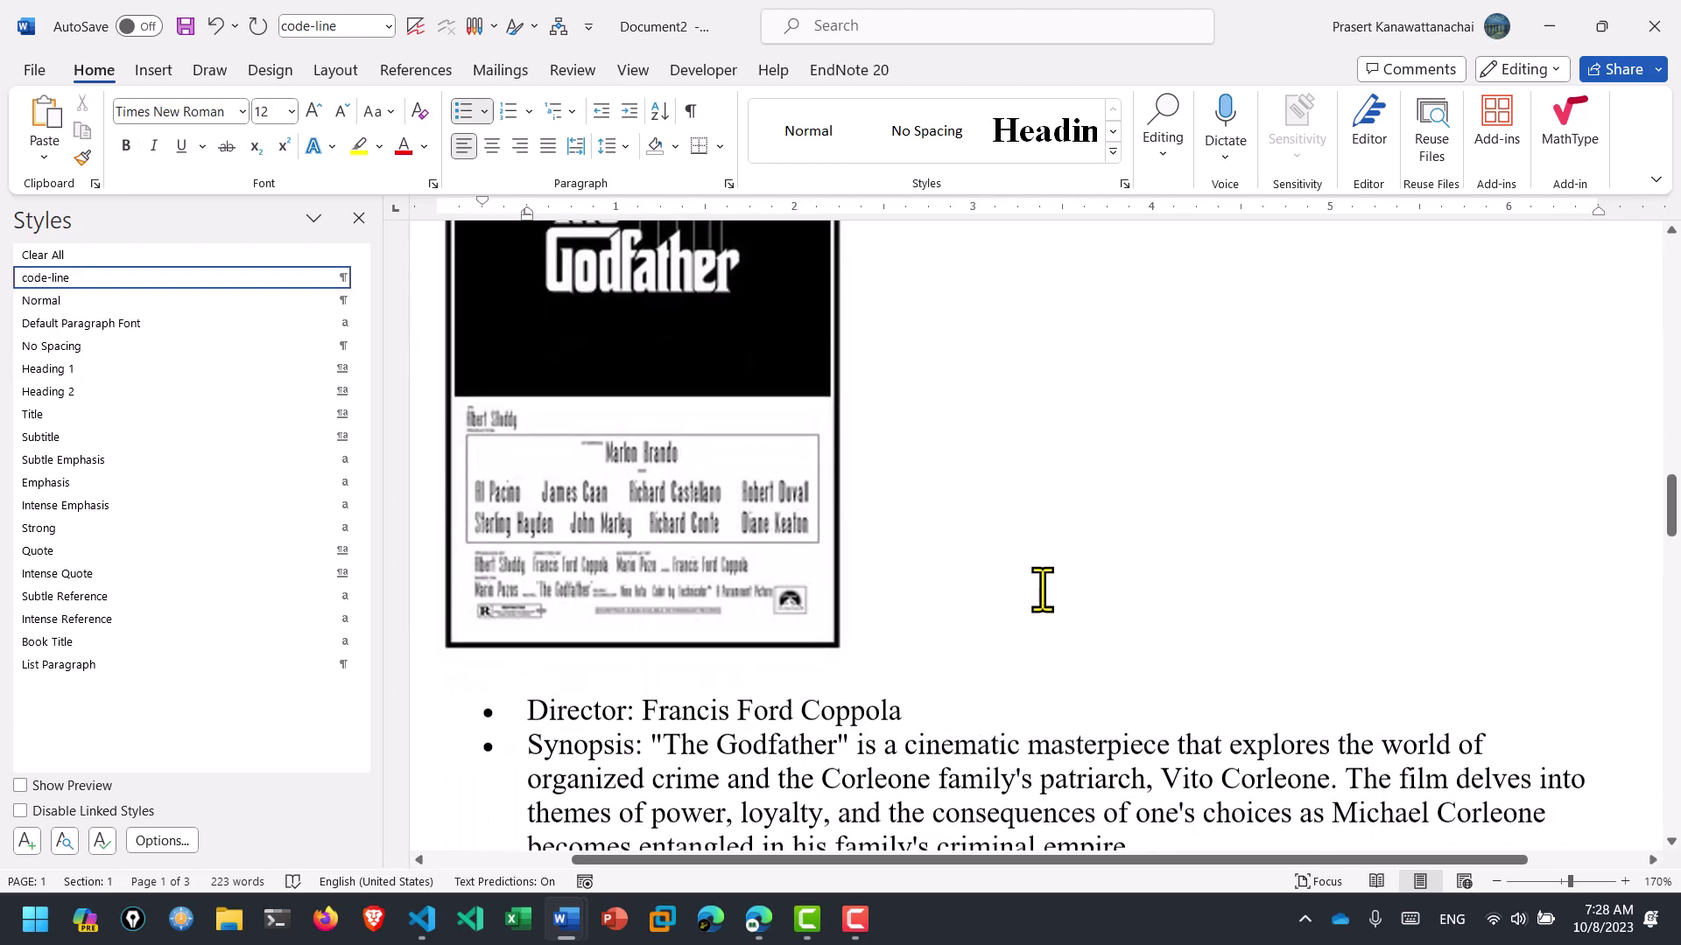
scroll(1042, 589, down, 3)
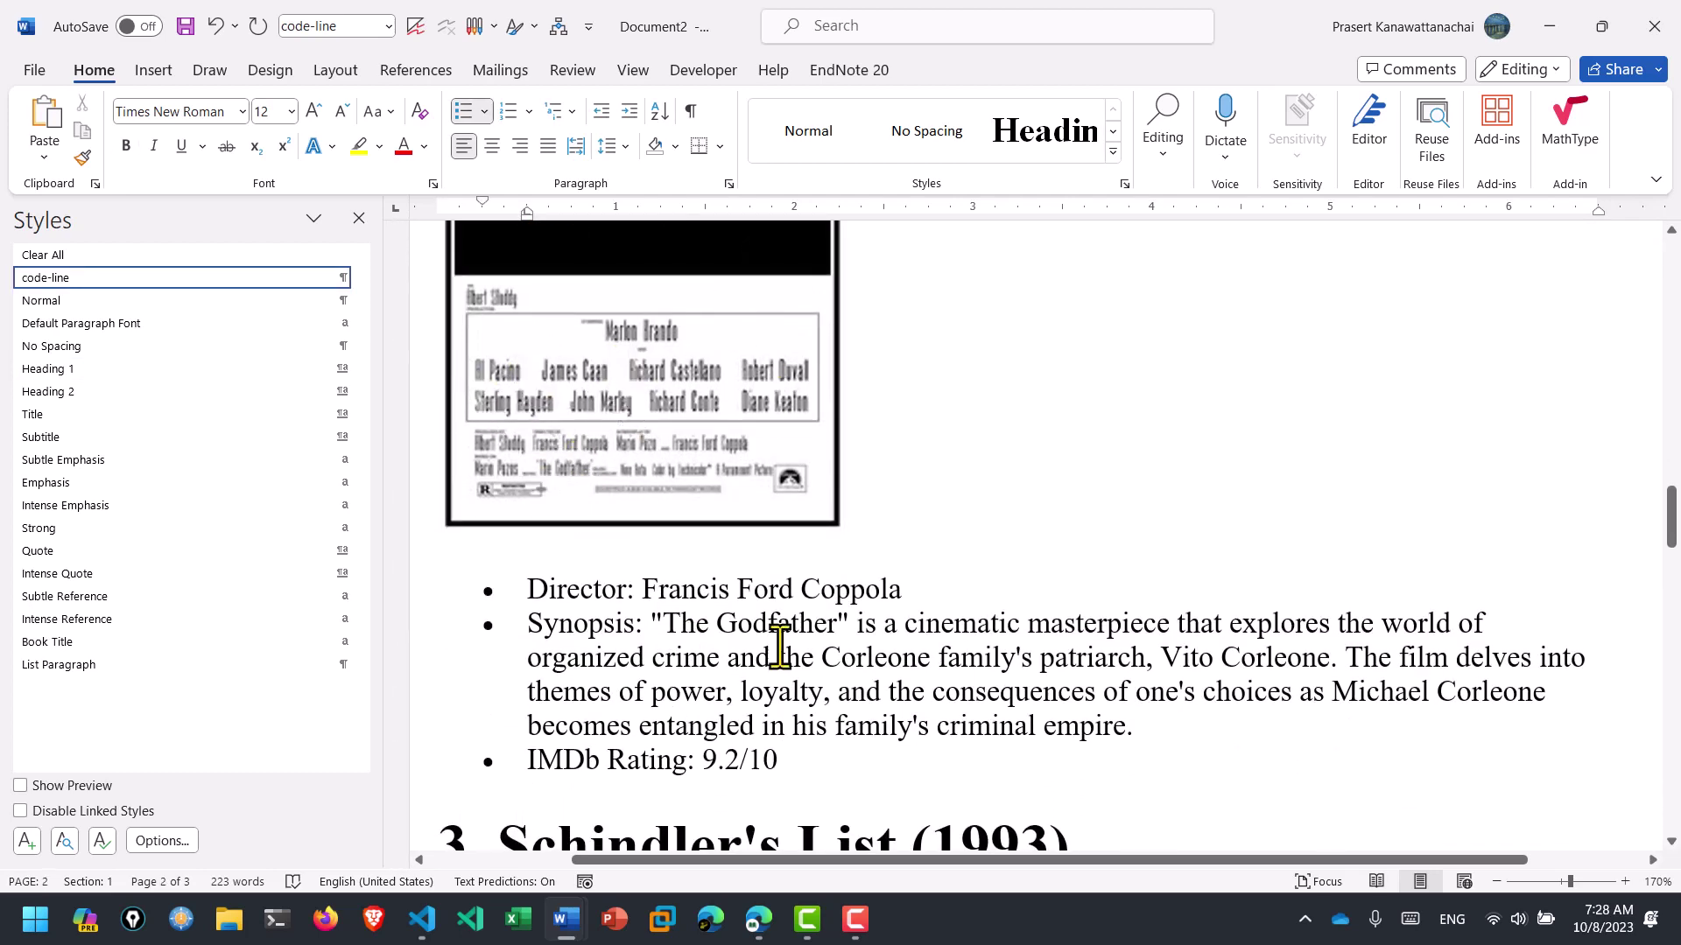
scroll(788, 644, down, 2)
scroll(799, 643, down, 10)
scroll(831, 630, down, 8)
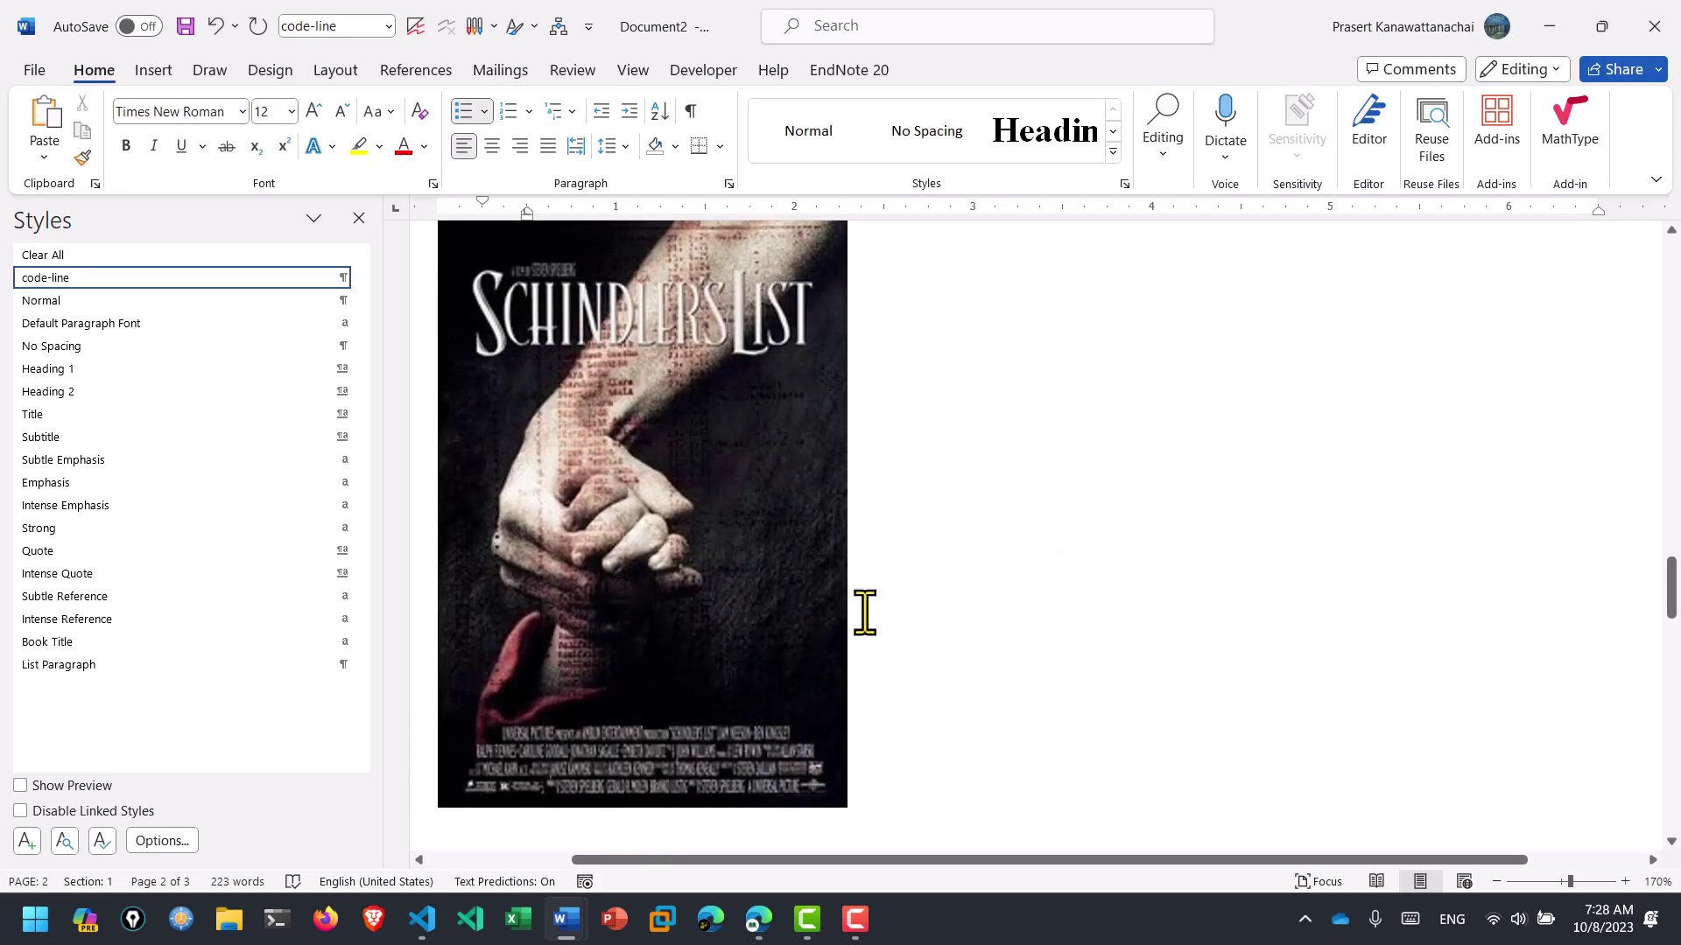
scroll(860, 616, down, 4)
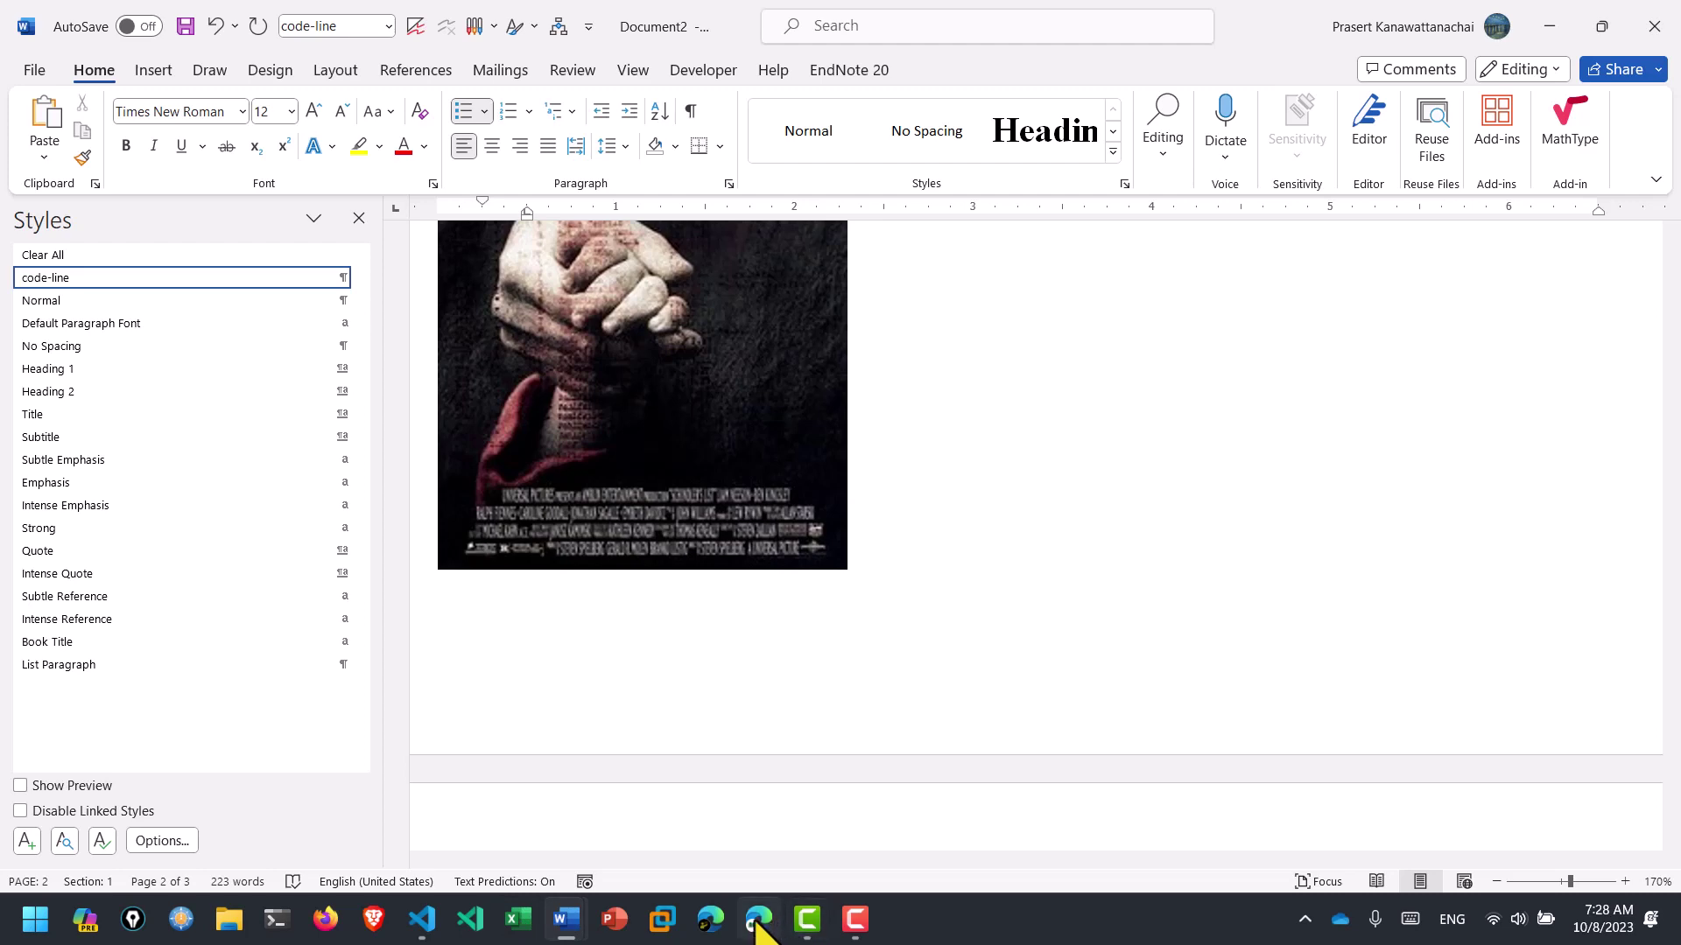
- In Edge, open the Mobile vs. Desktop Design chat and find its comparison-table reply
click(758, 919)
scroll(849, 648, down, 2)
scroll(889, 600, down, 8)
scroll(875, 598, down, 10)
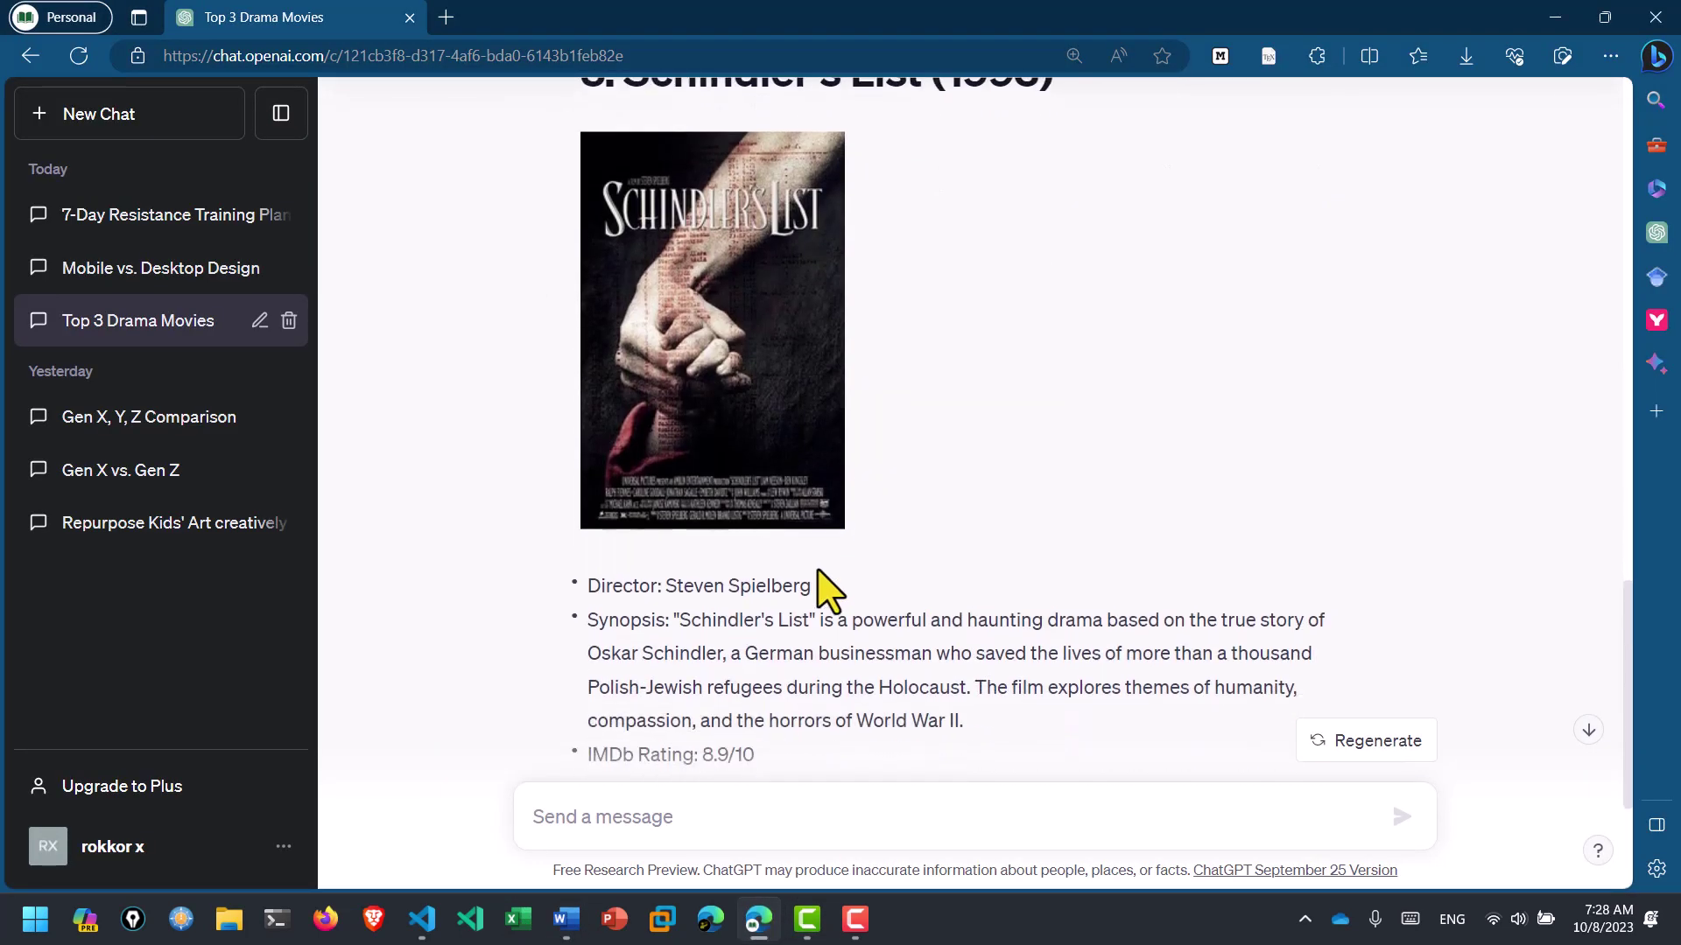
click(224, 271)
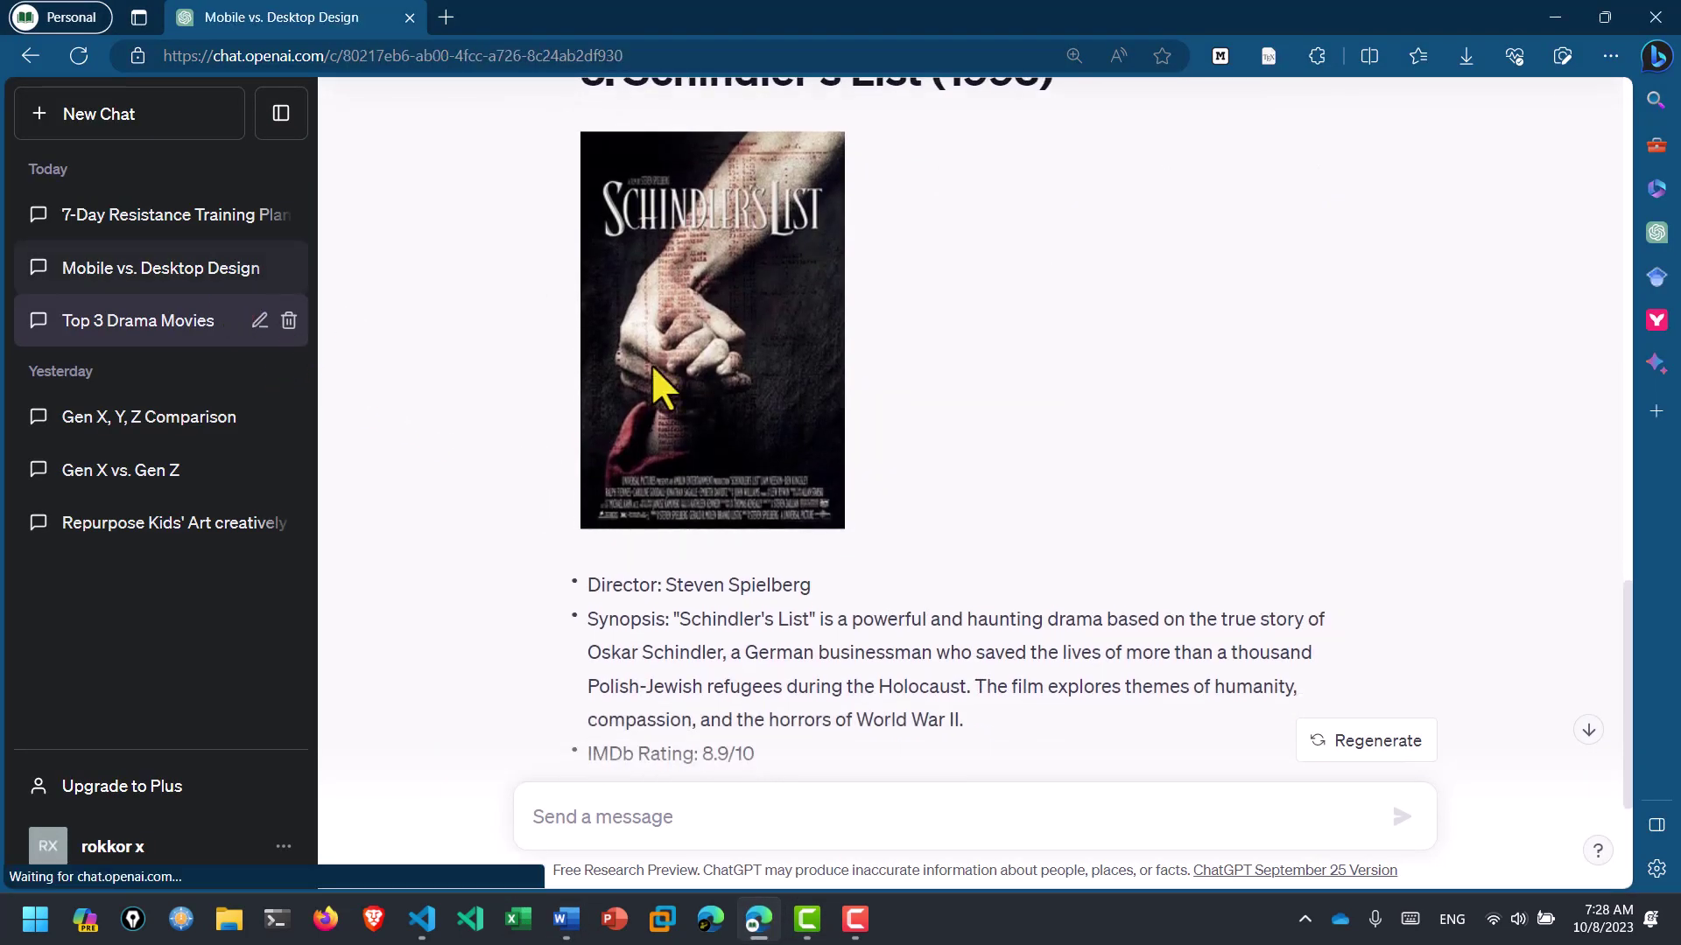
scroll(969, 436, up, 2)
scroll(984, 451, up, 6)
scroll(675, 383, up, 5)
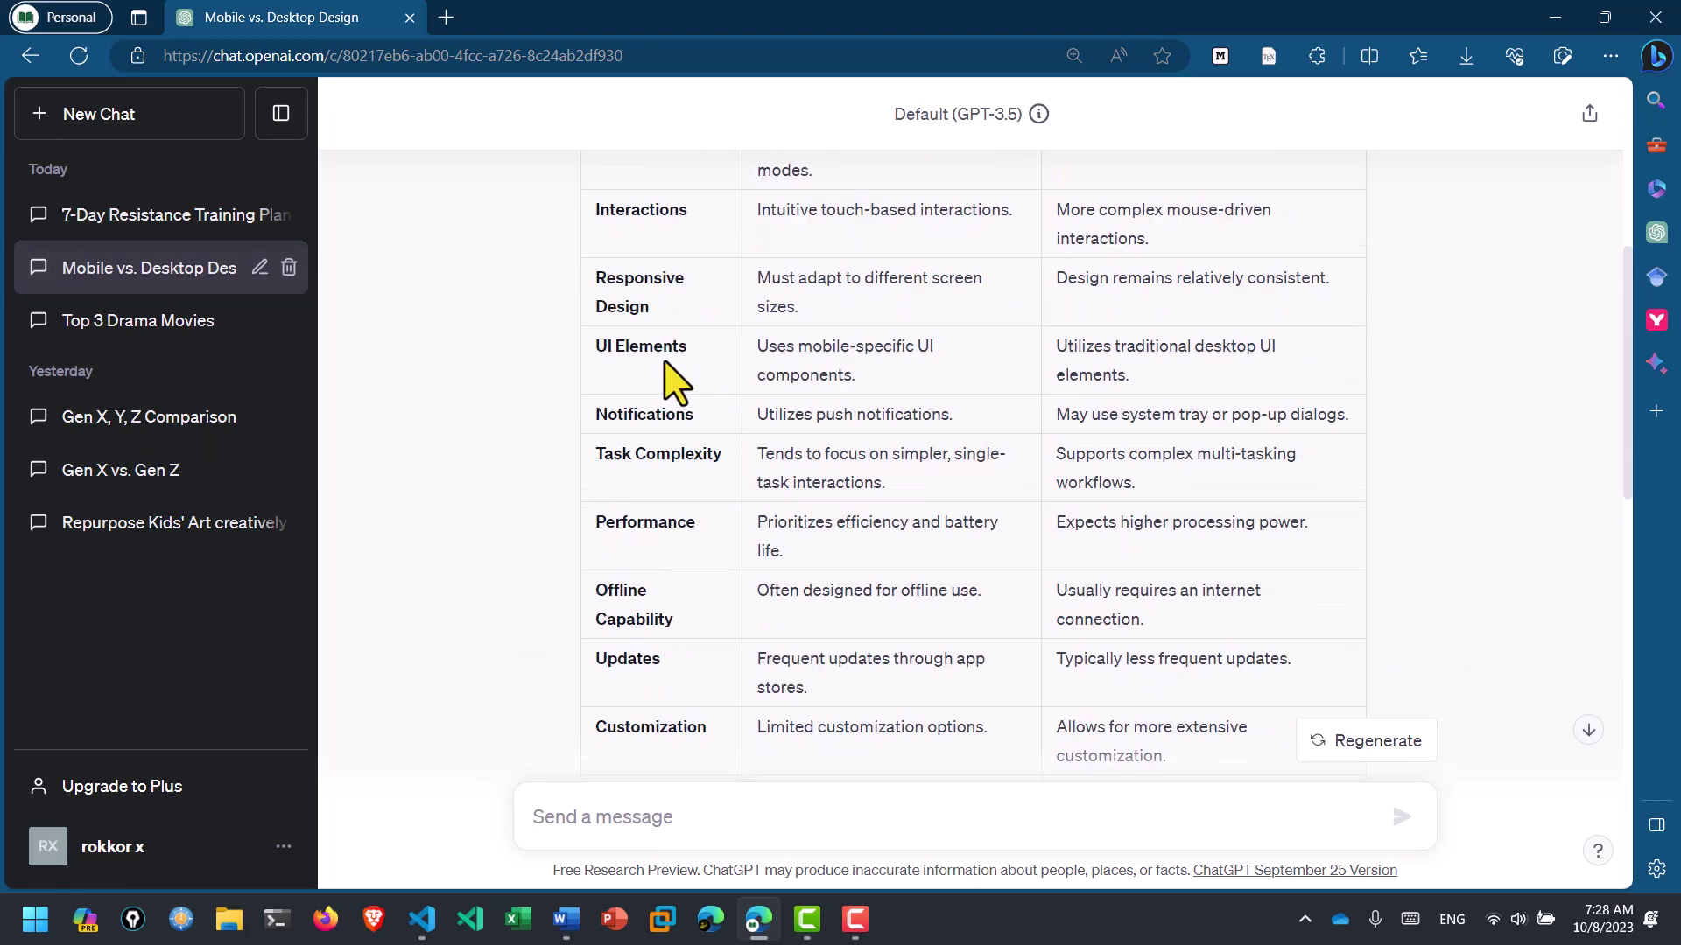
scroll(676, 382, up, 1)
scroll(683, 225, up, 3)
scroll(815, 390, up, 1)
scroll(1018, 414, up, 1)
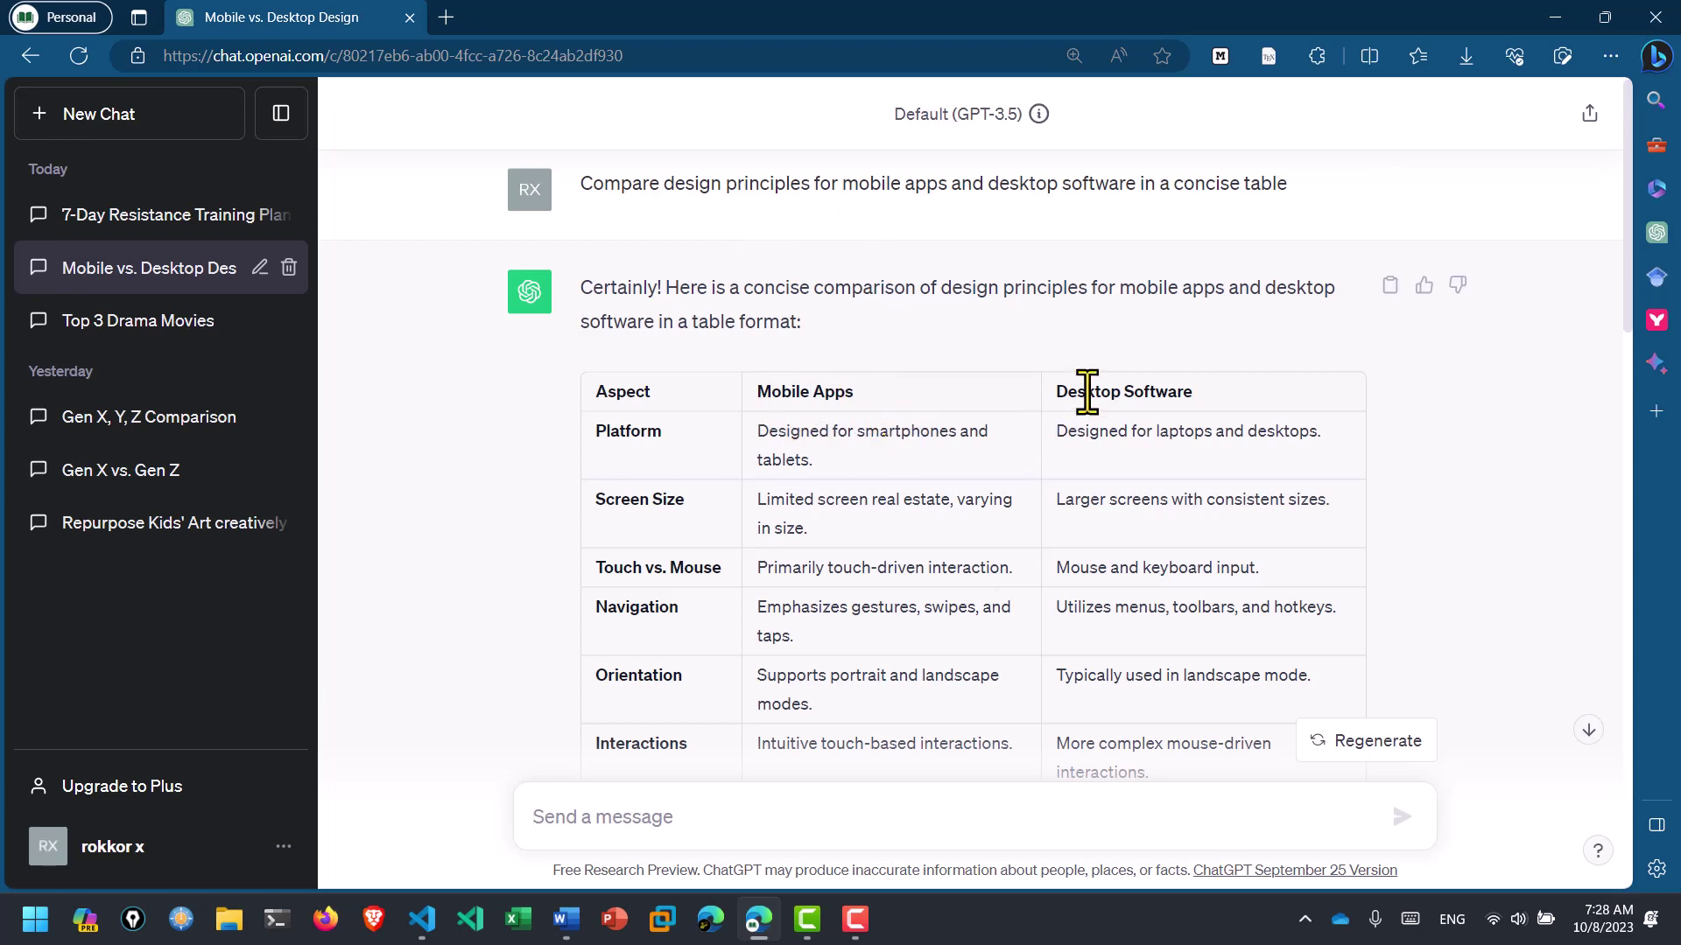
scroll(1015, 472, down, 2)
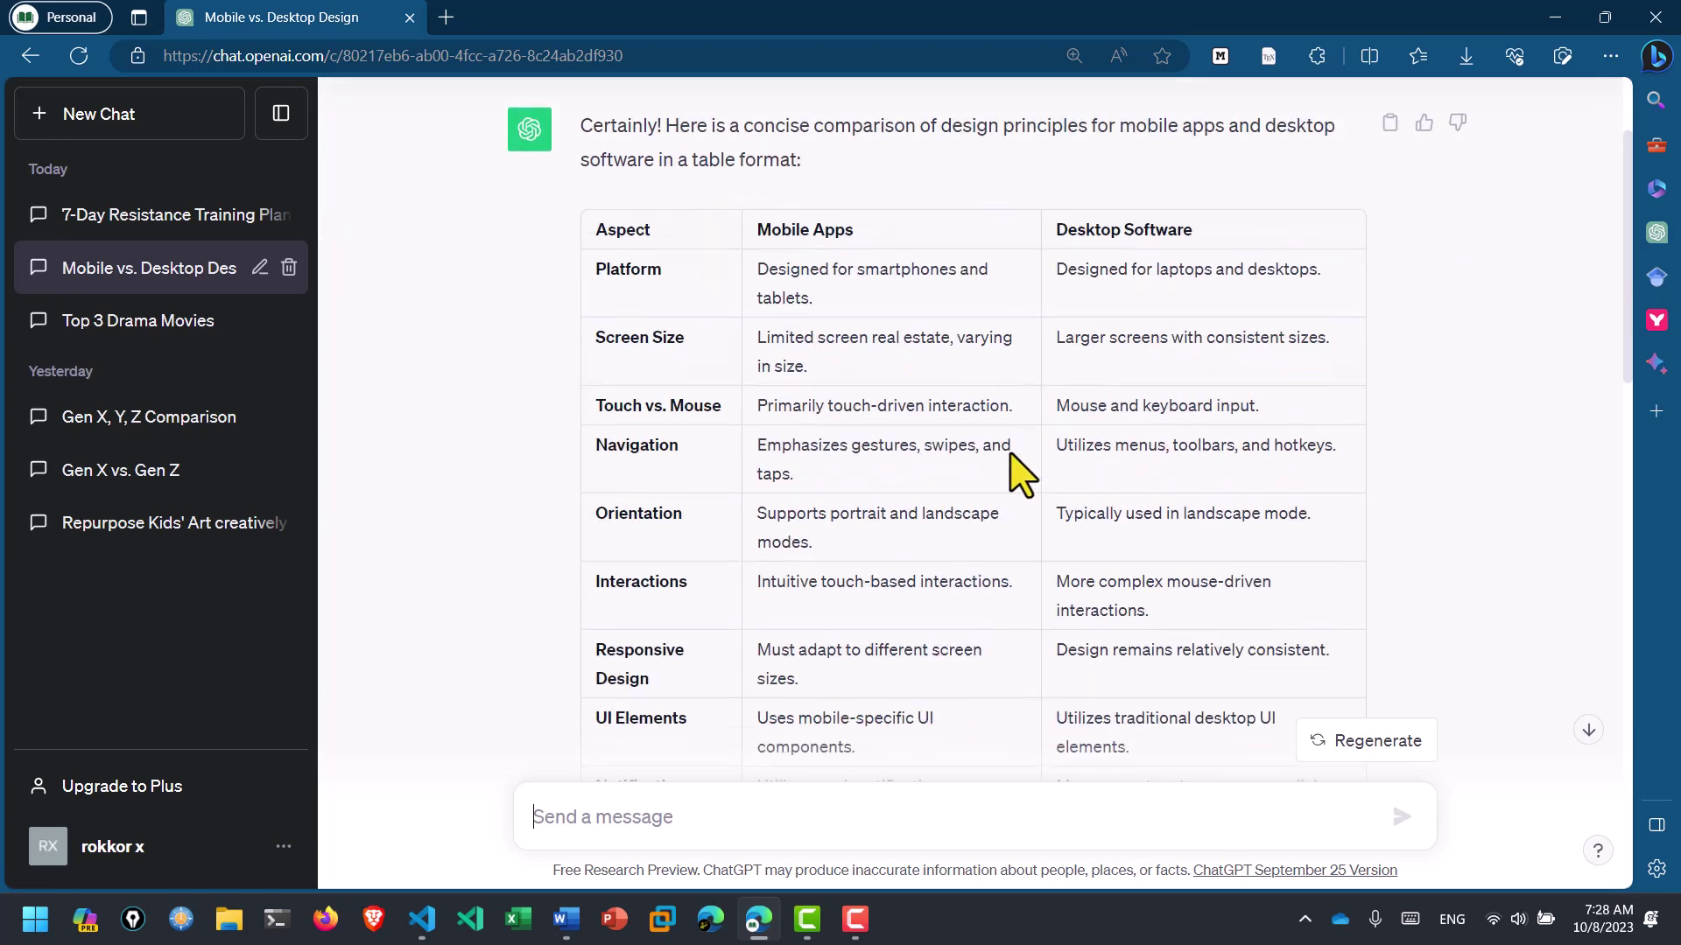
scroll(1007, 455, up, 2)
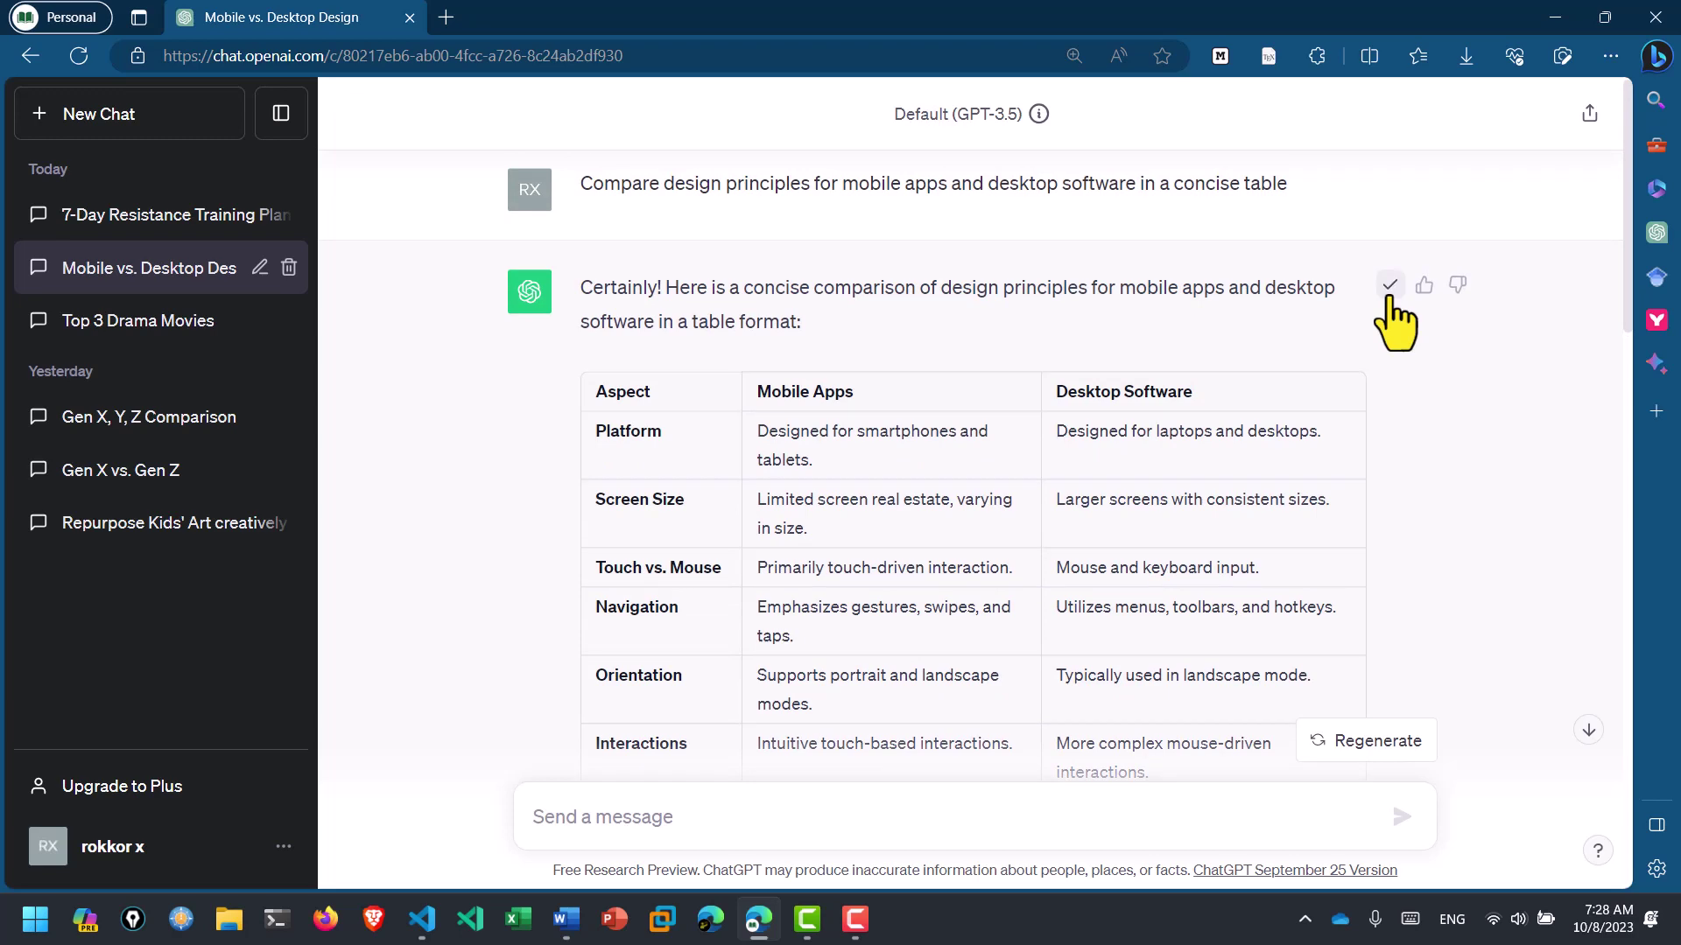
- Paste the comparison table into a new untitled VS Code file and widen the editor
click(429, 918)
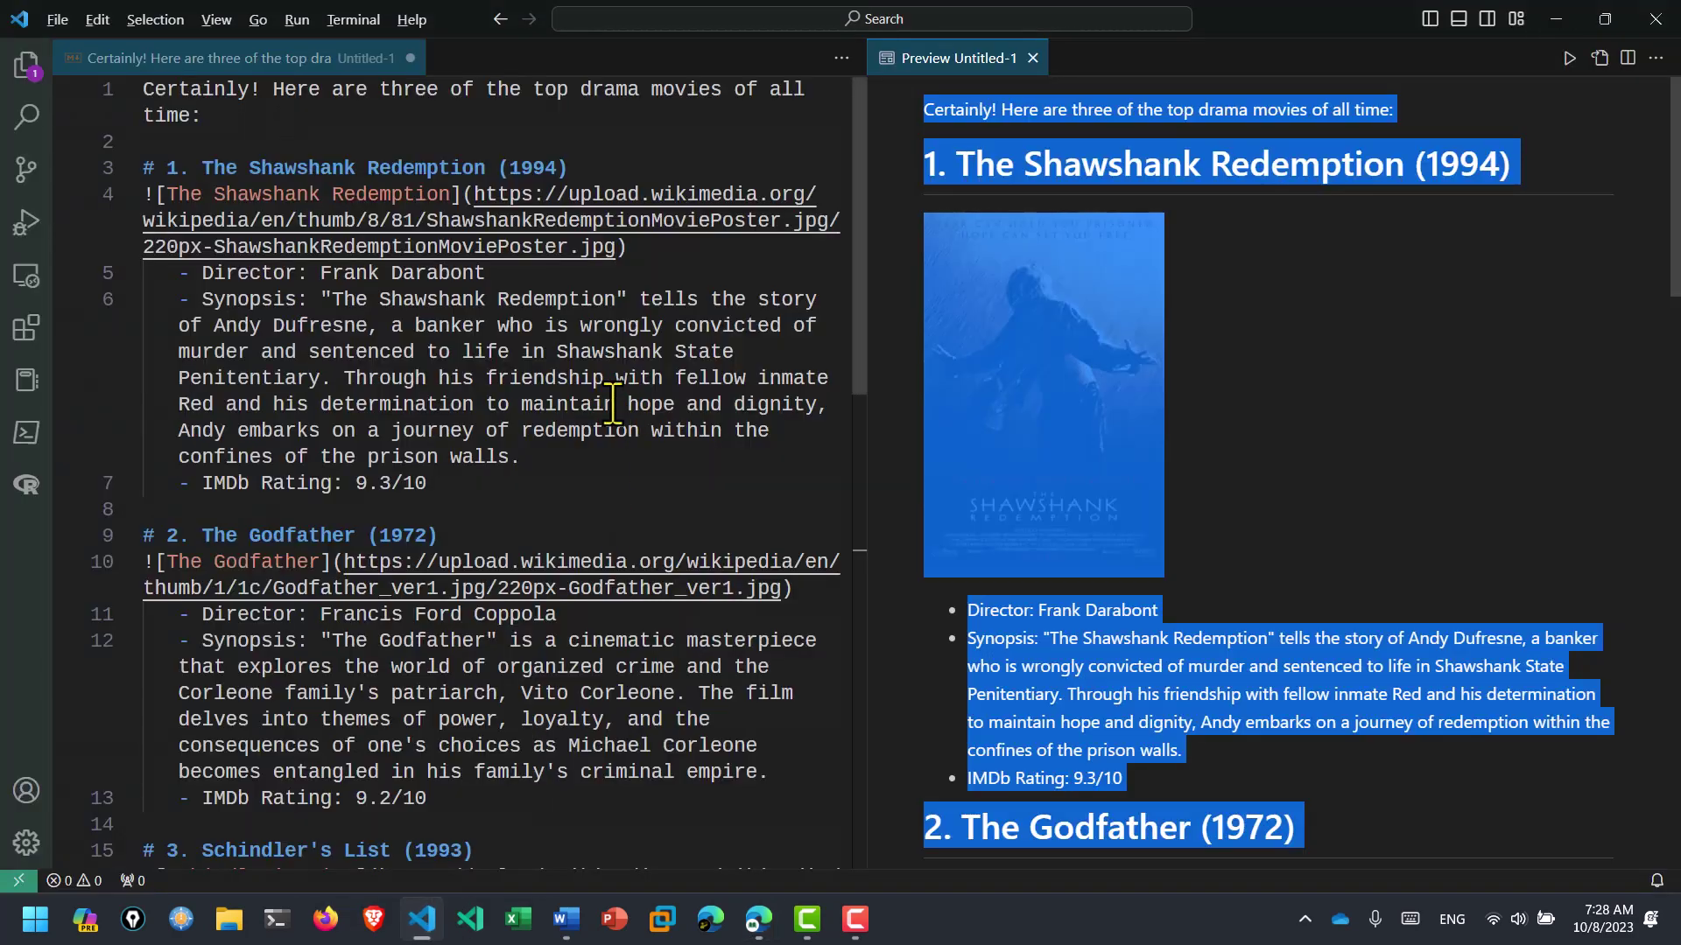
click(613, 405)
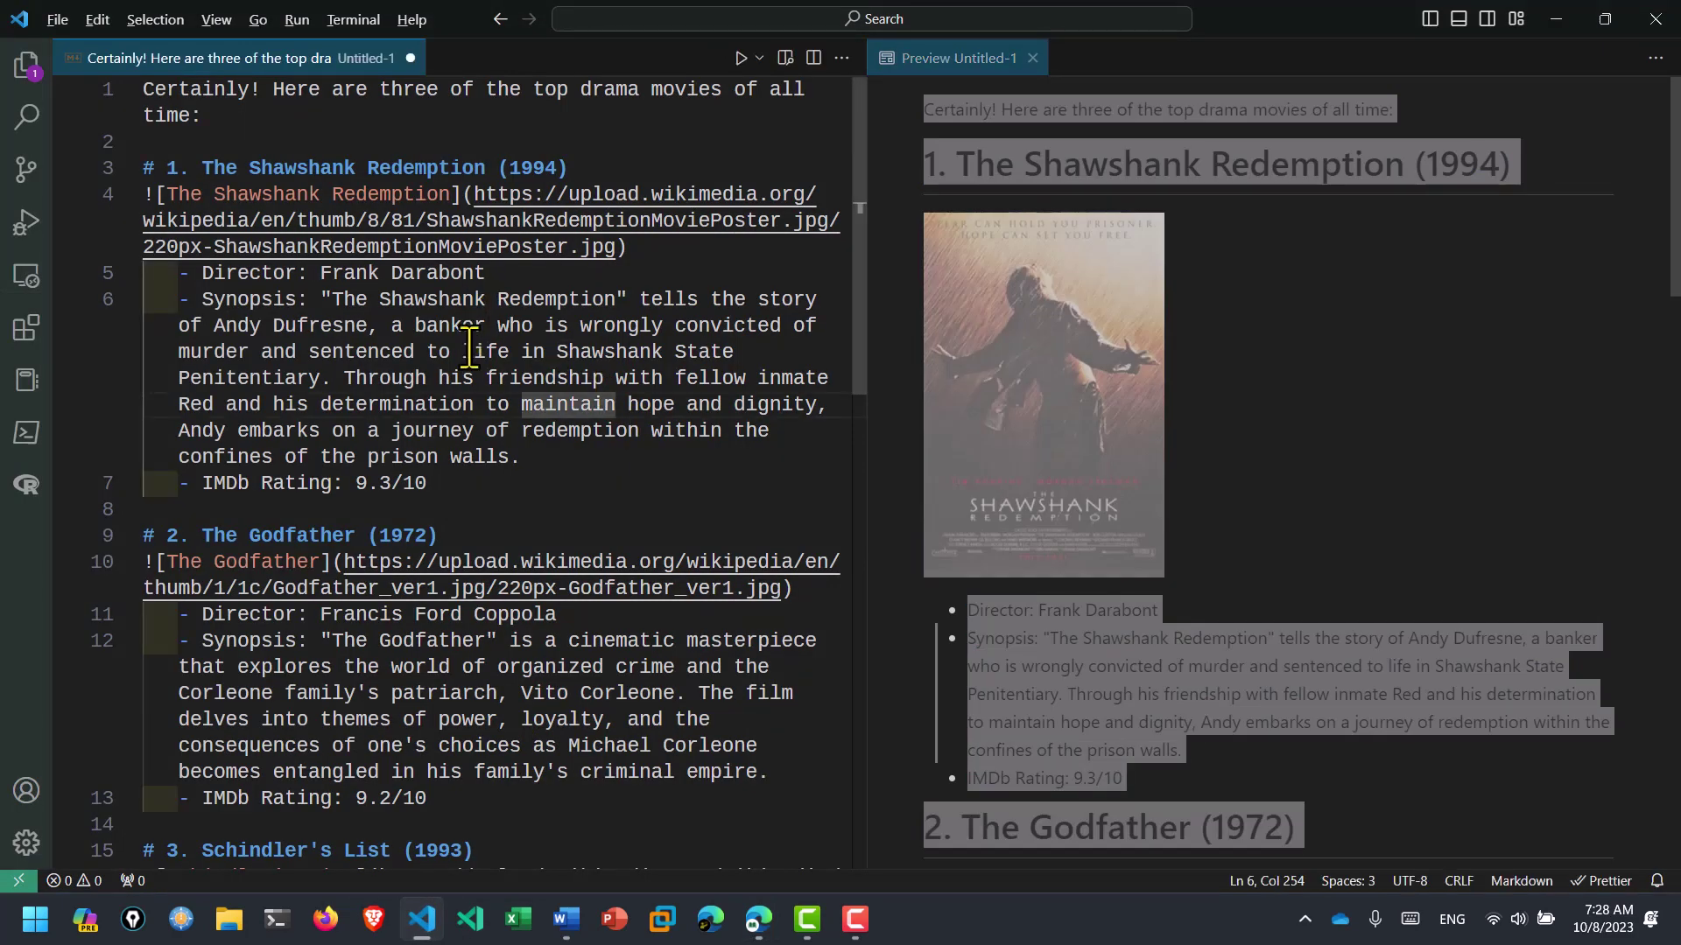
key(ctrl+n)
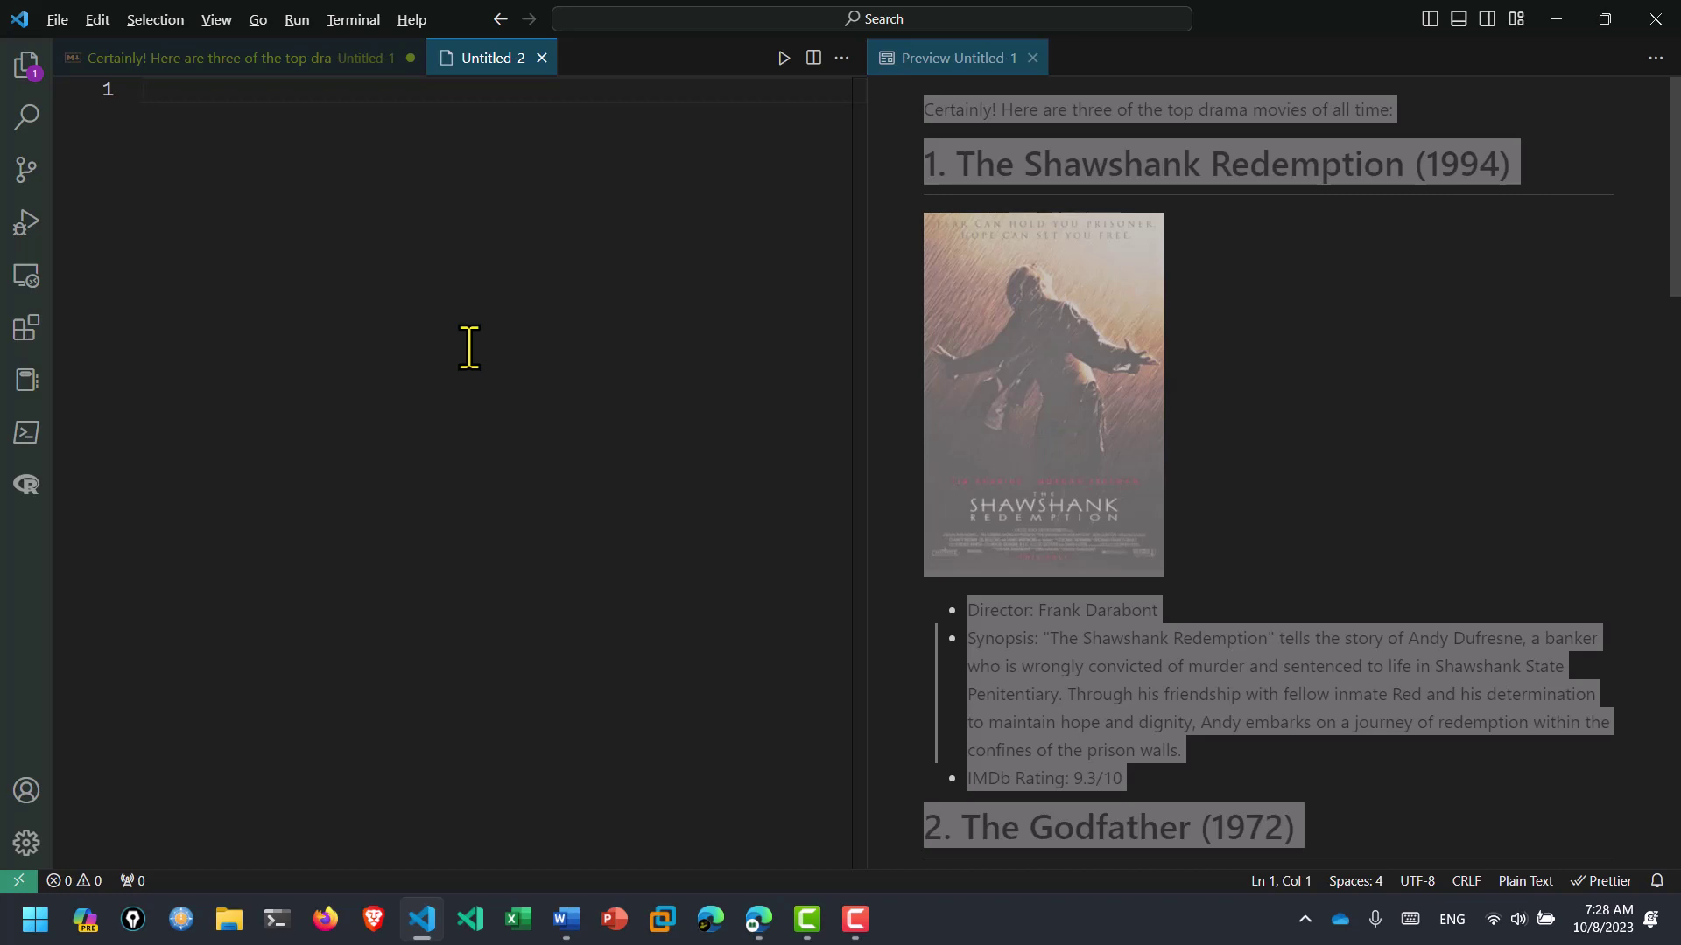
key(ctrl+v)
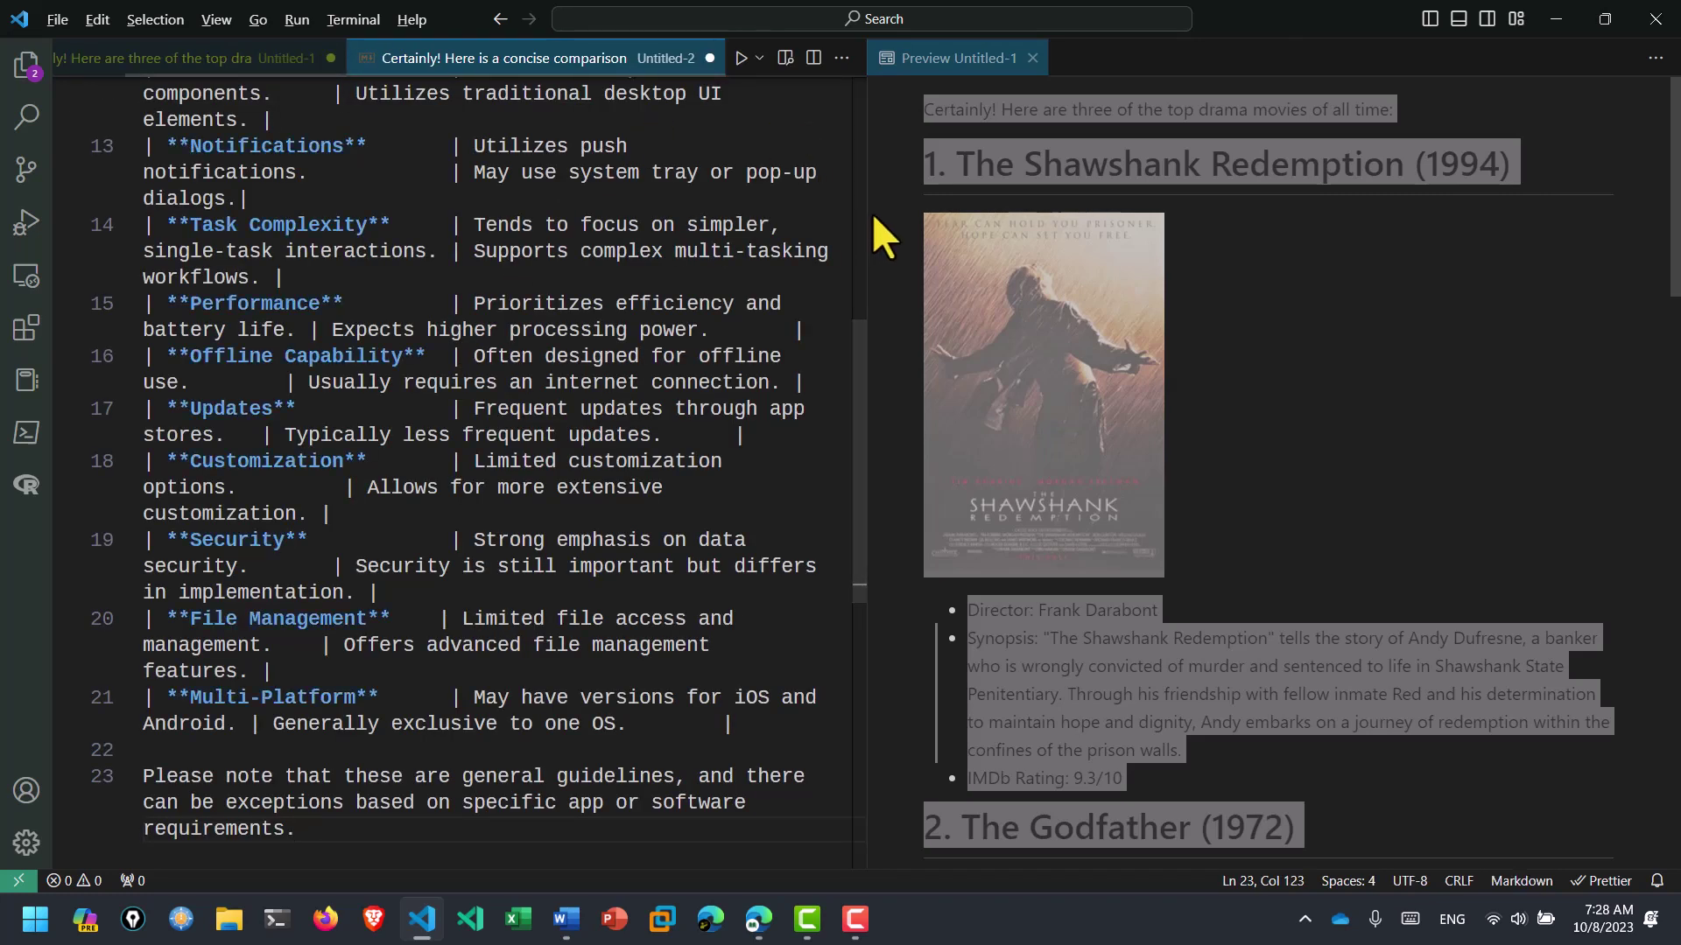
drag(868, 213, 1076, 213)
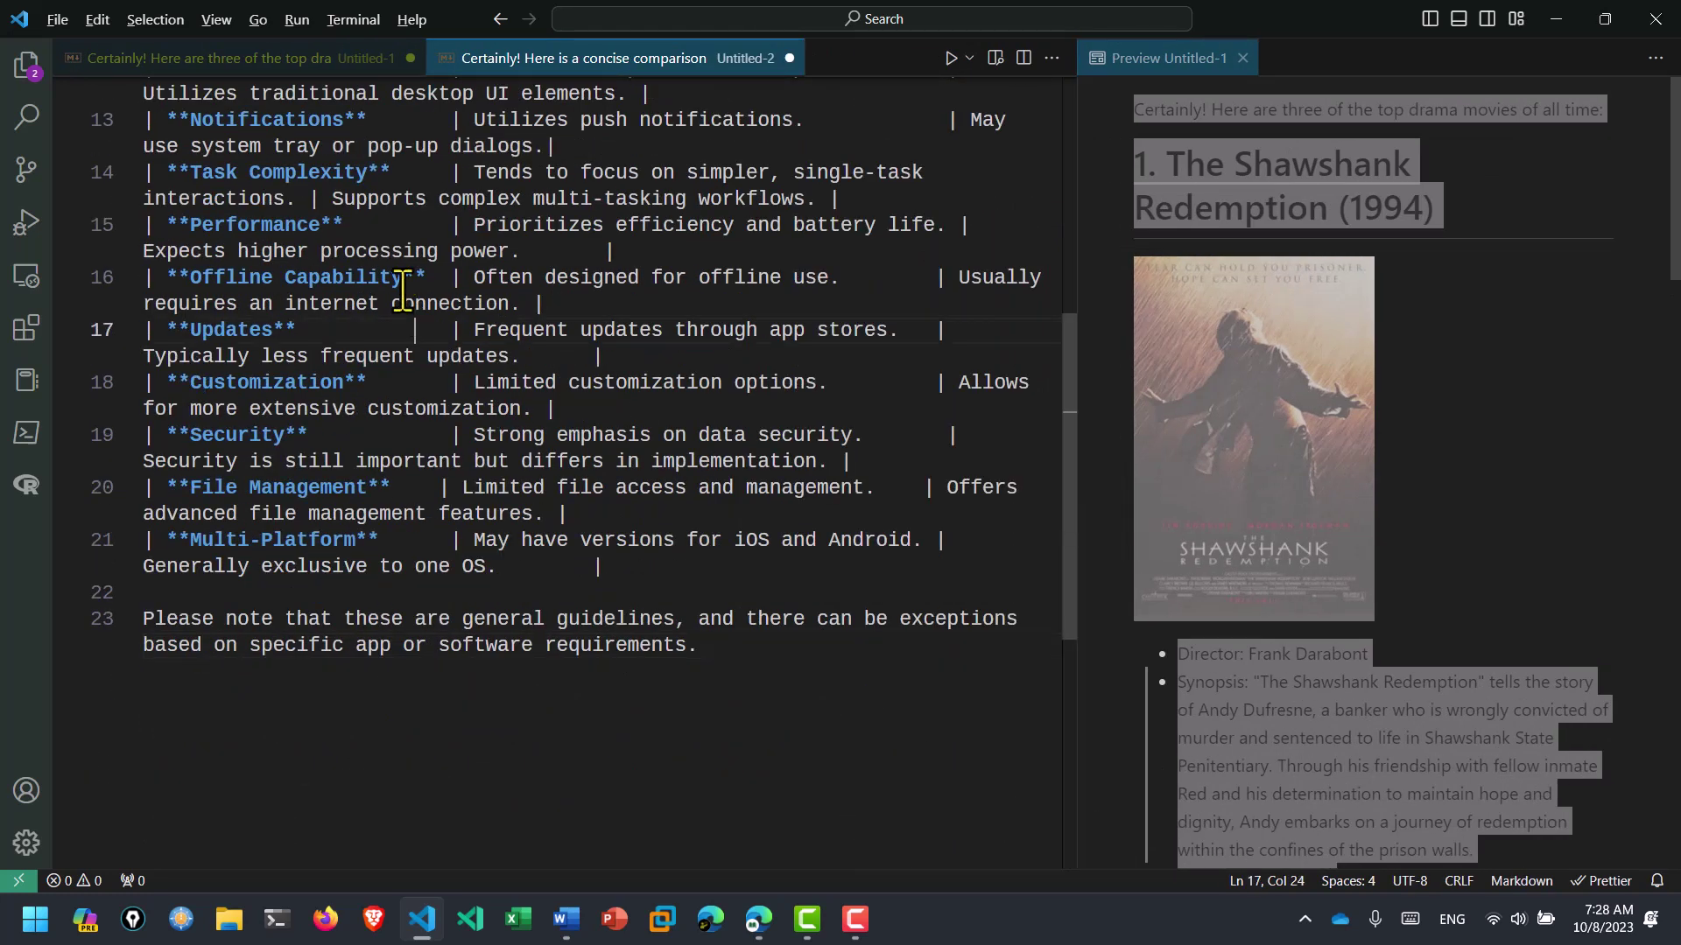
key(ctrl+Home)
- Turn off word wrap so the table rows stay unwrapped, and close the preview pane
click(369, 298)
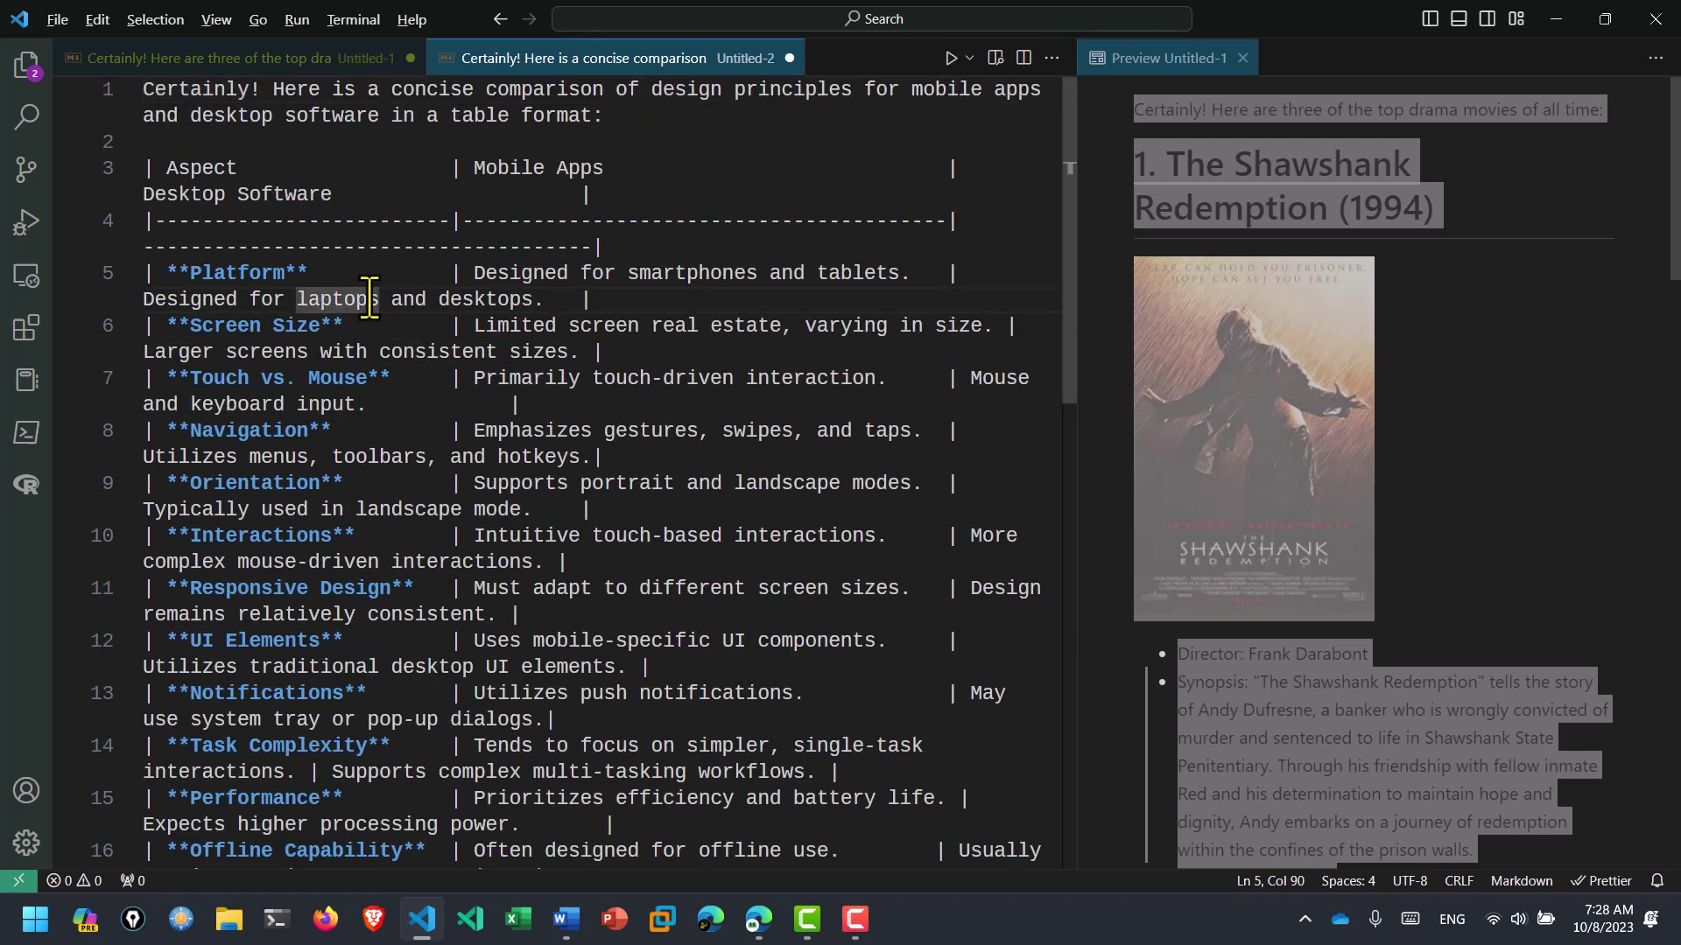
key(alt+z)
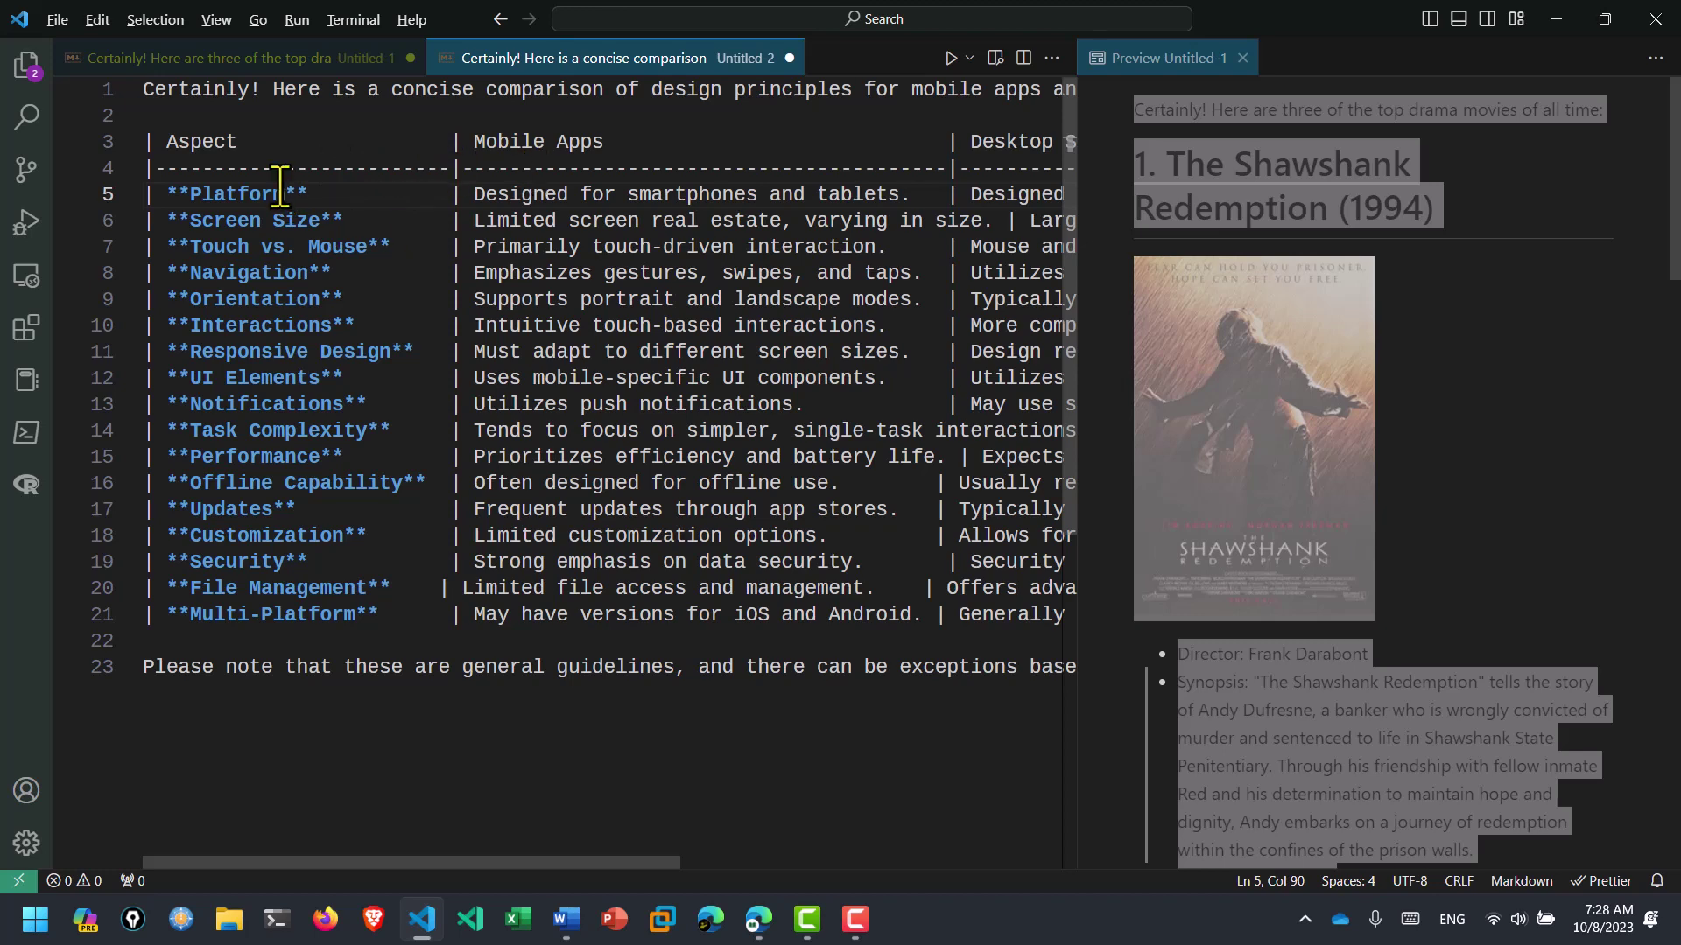
drag(165, 171, 184, 190)
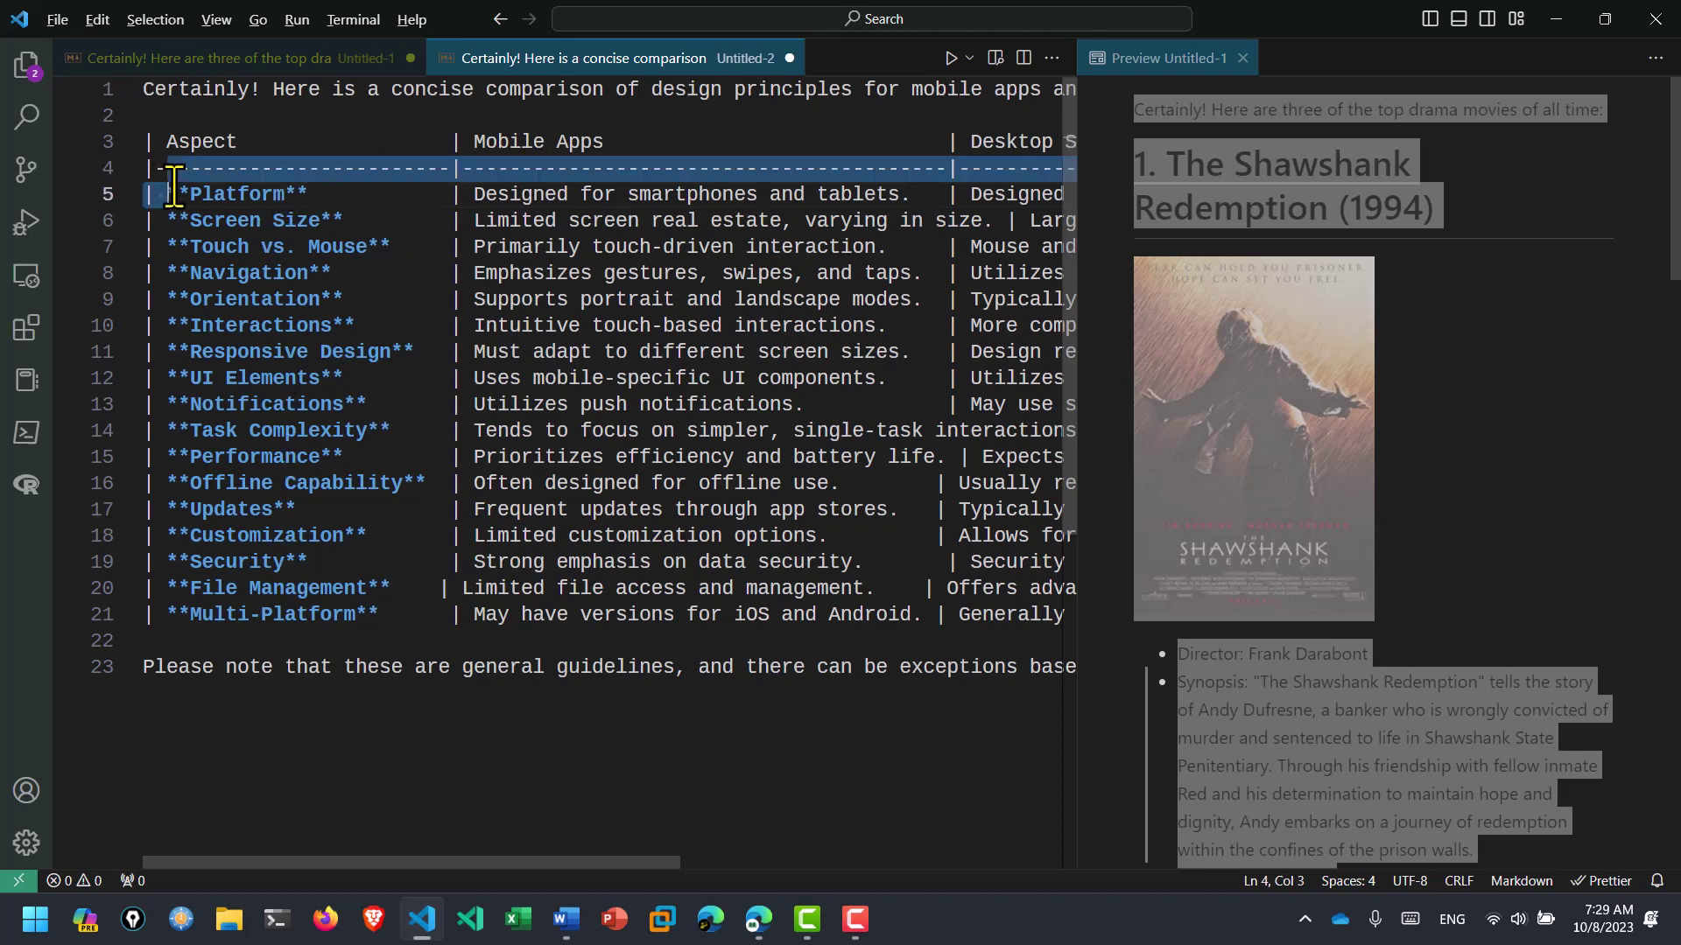
click(172, 192)
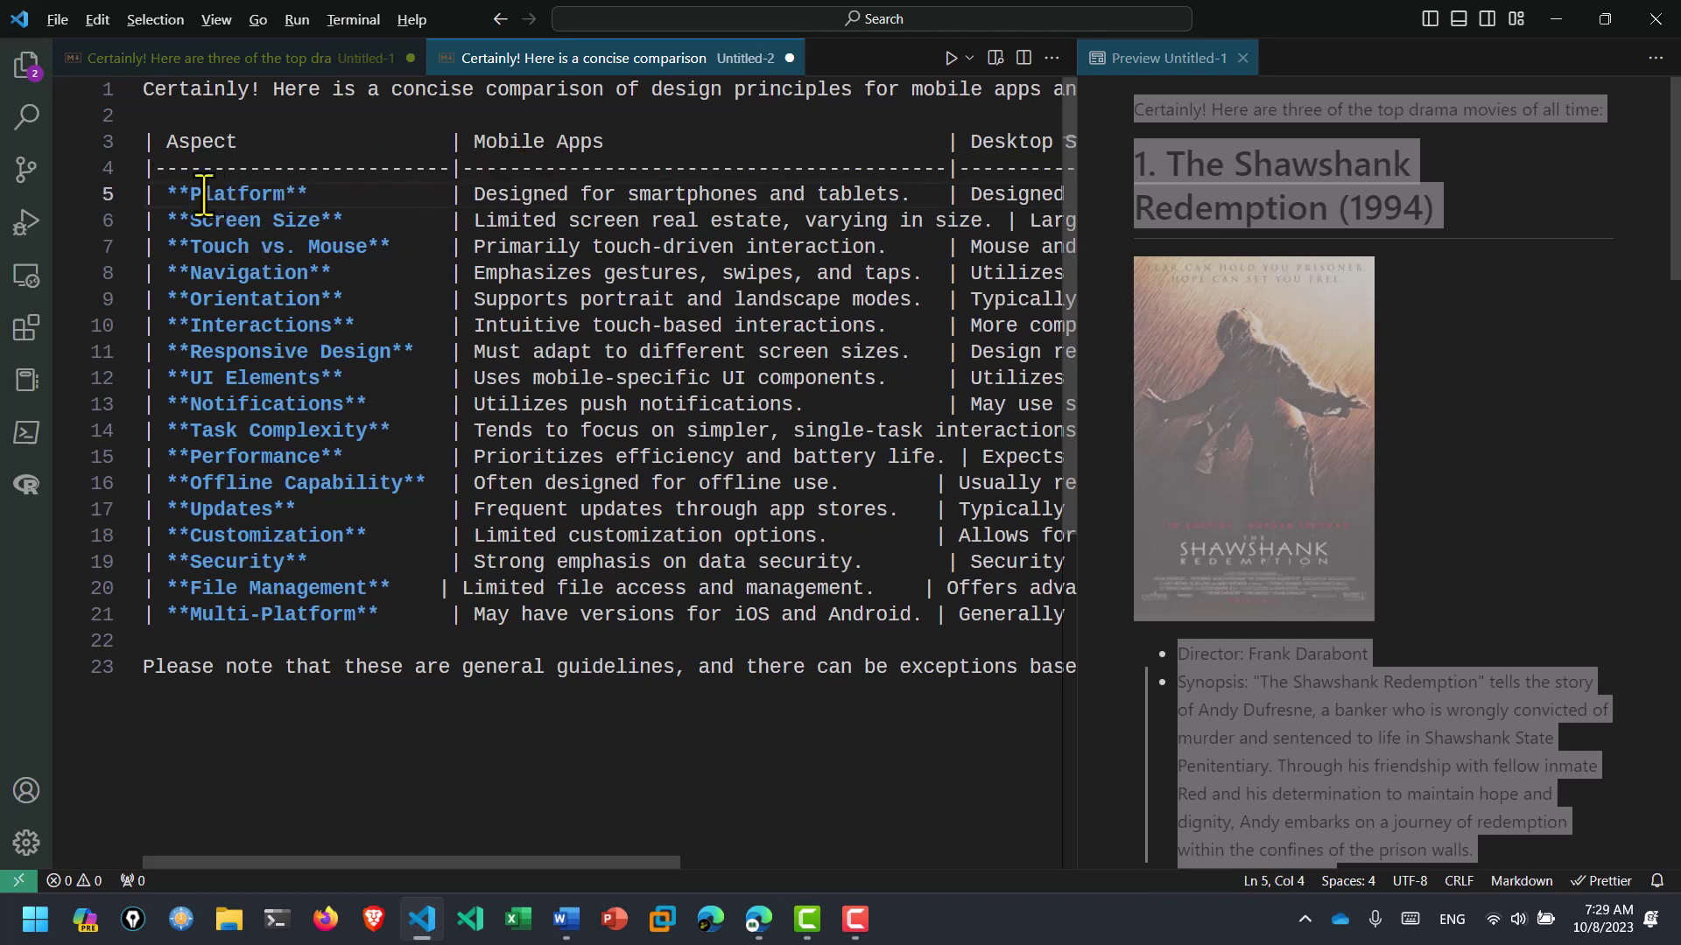
double_click(745, 365)
click(1242, 58)
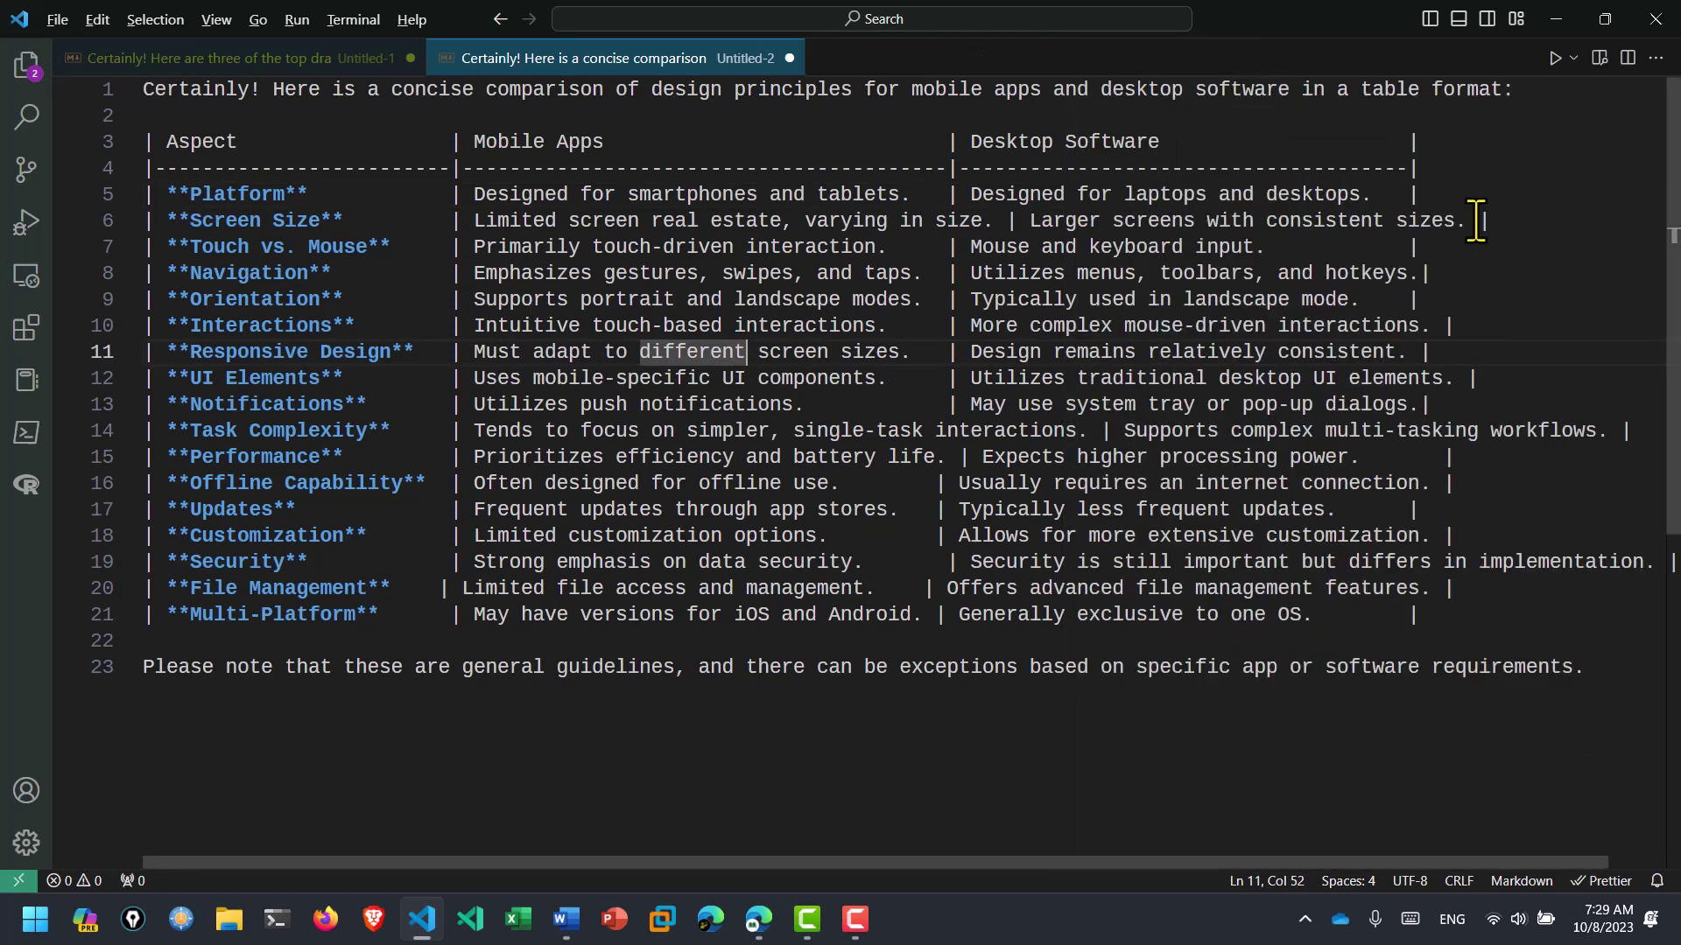
click(734, 221)
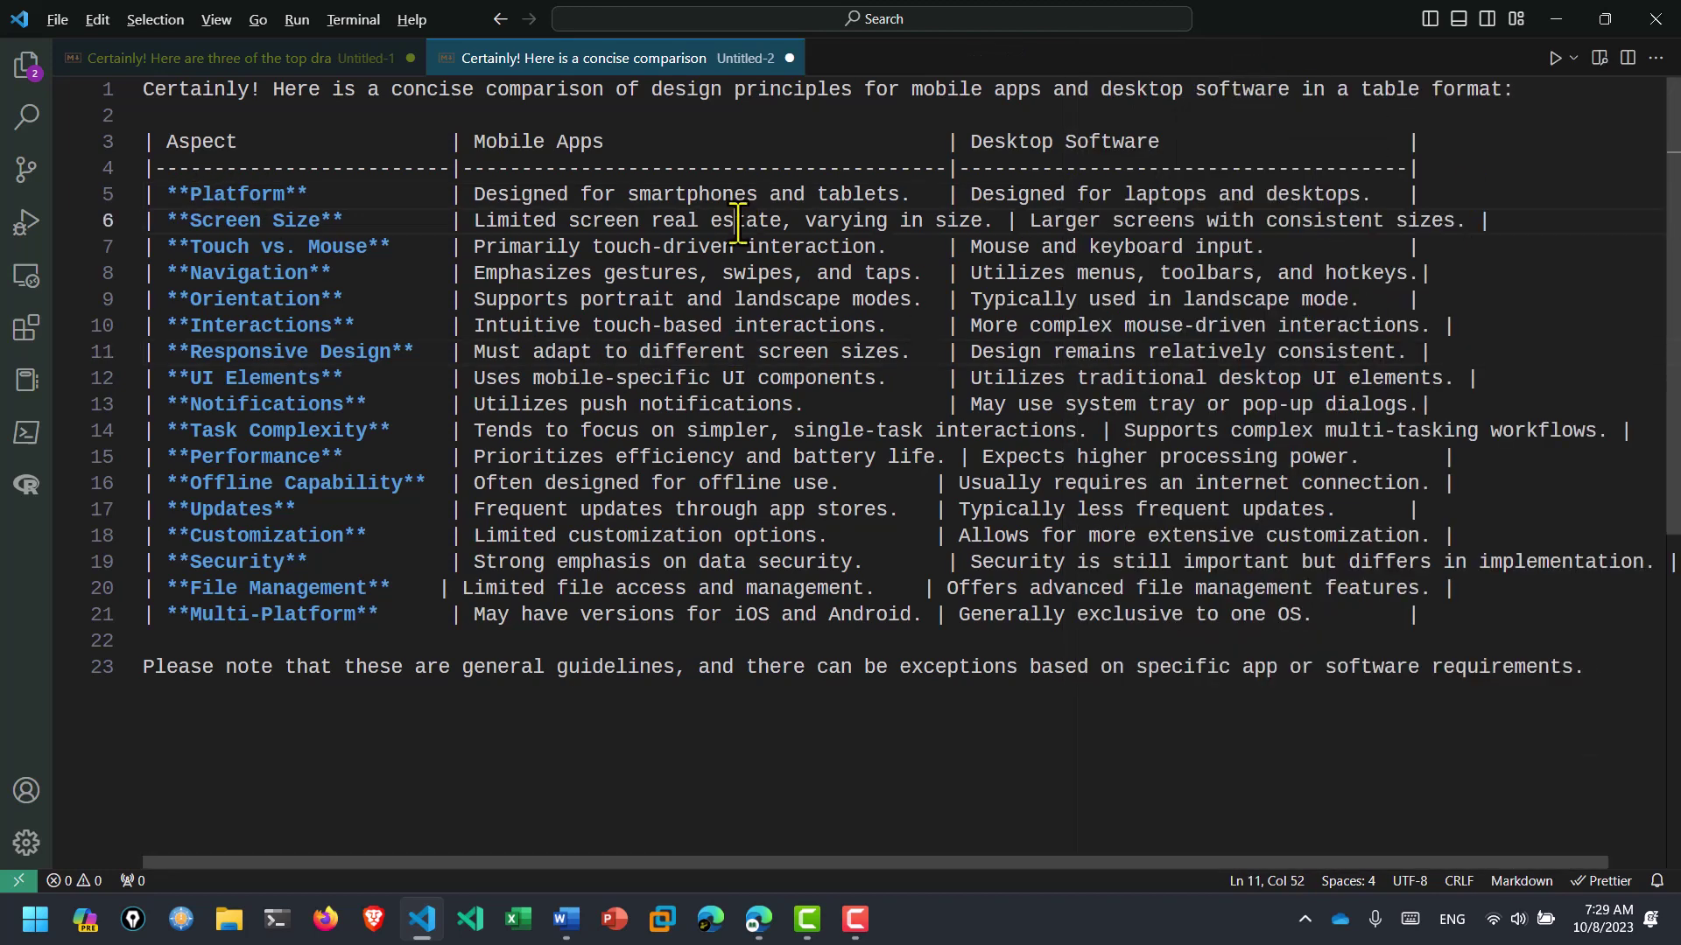
- Set Untitled-2 to Markdown, open its side preview, and select all the table's source text
click(1523, 881)
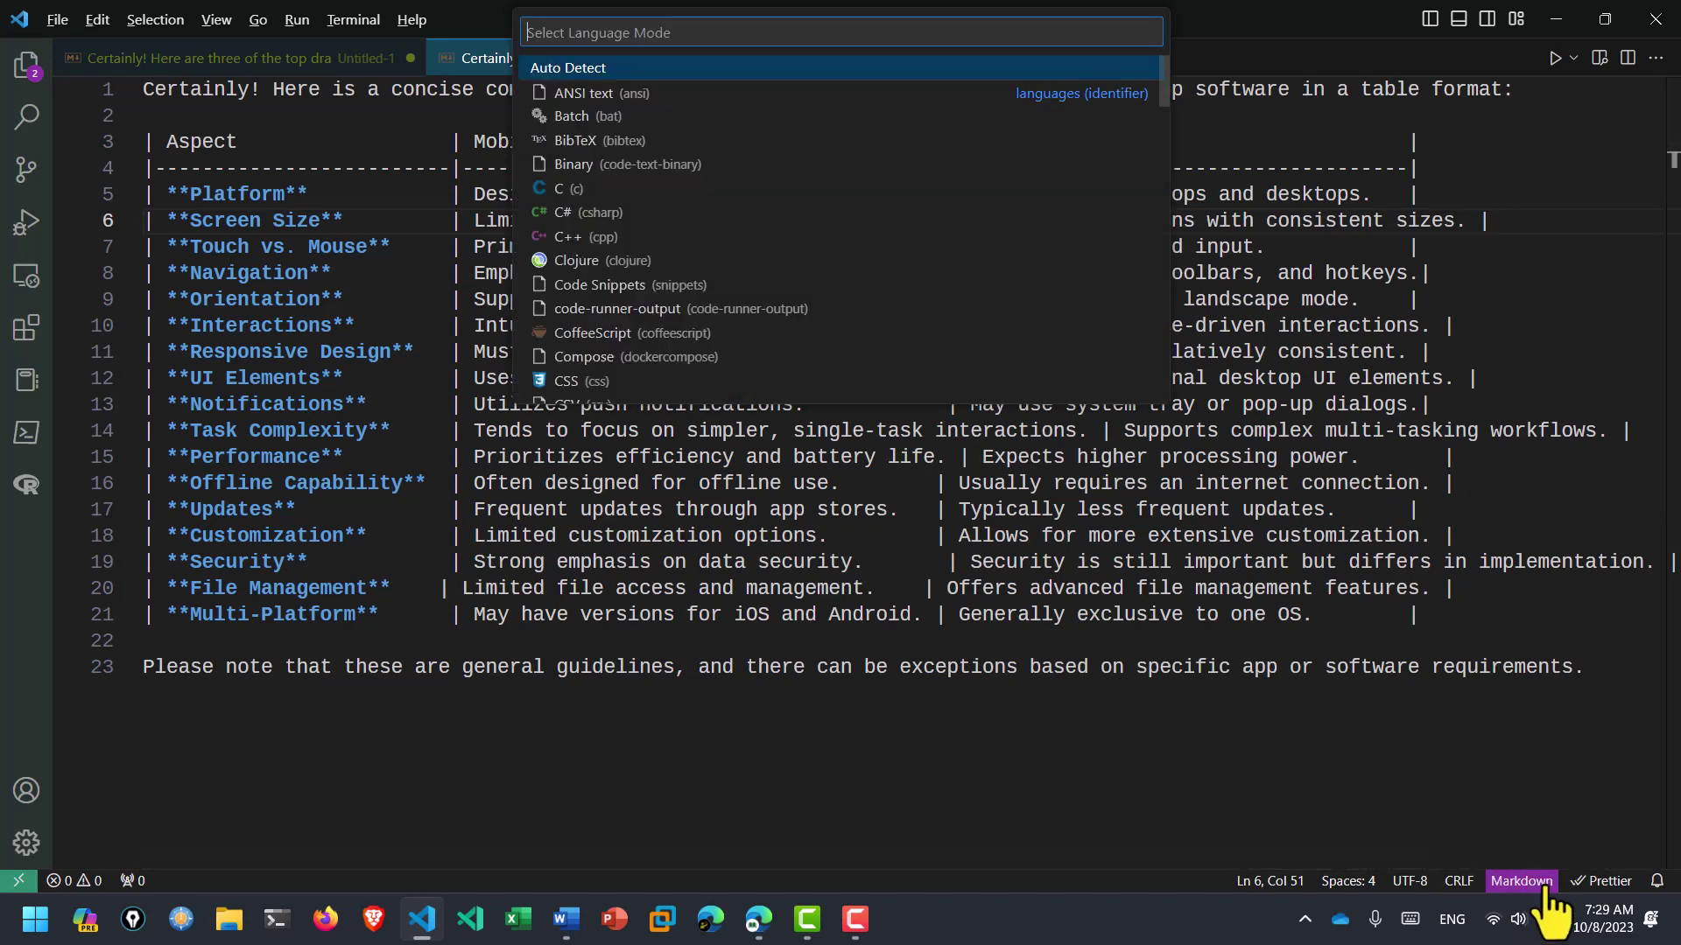
text(mark)
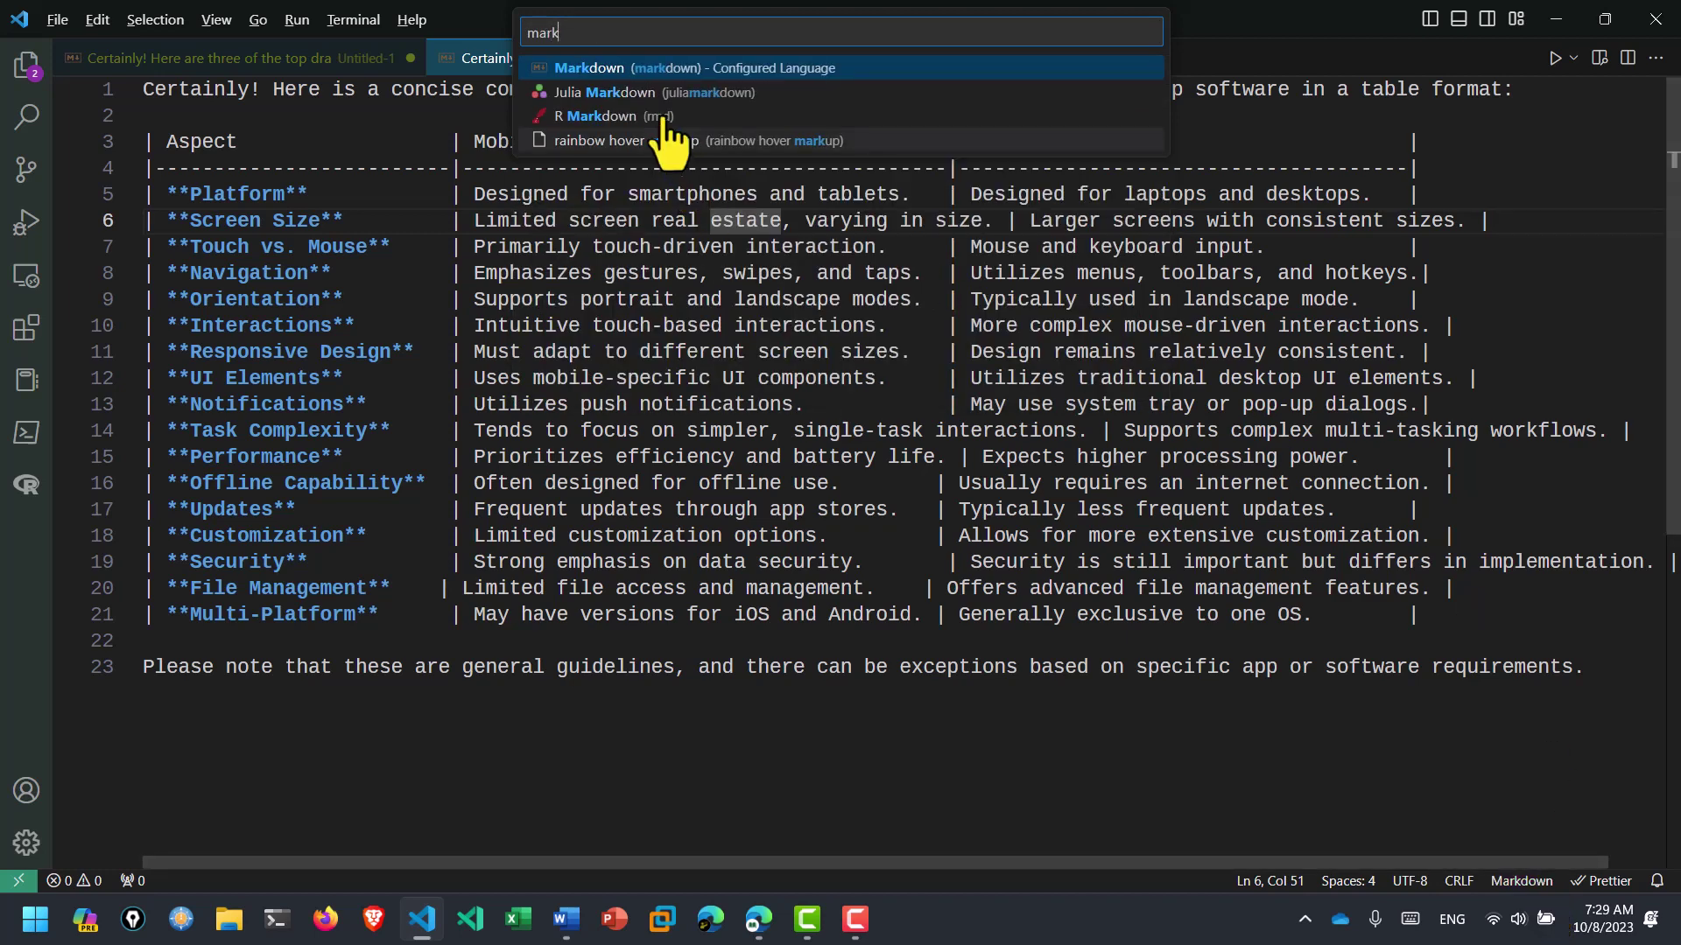
click(650, 72)
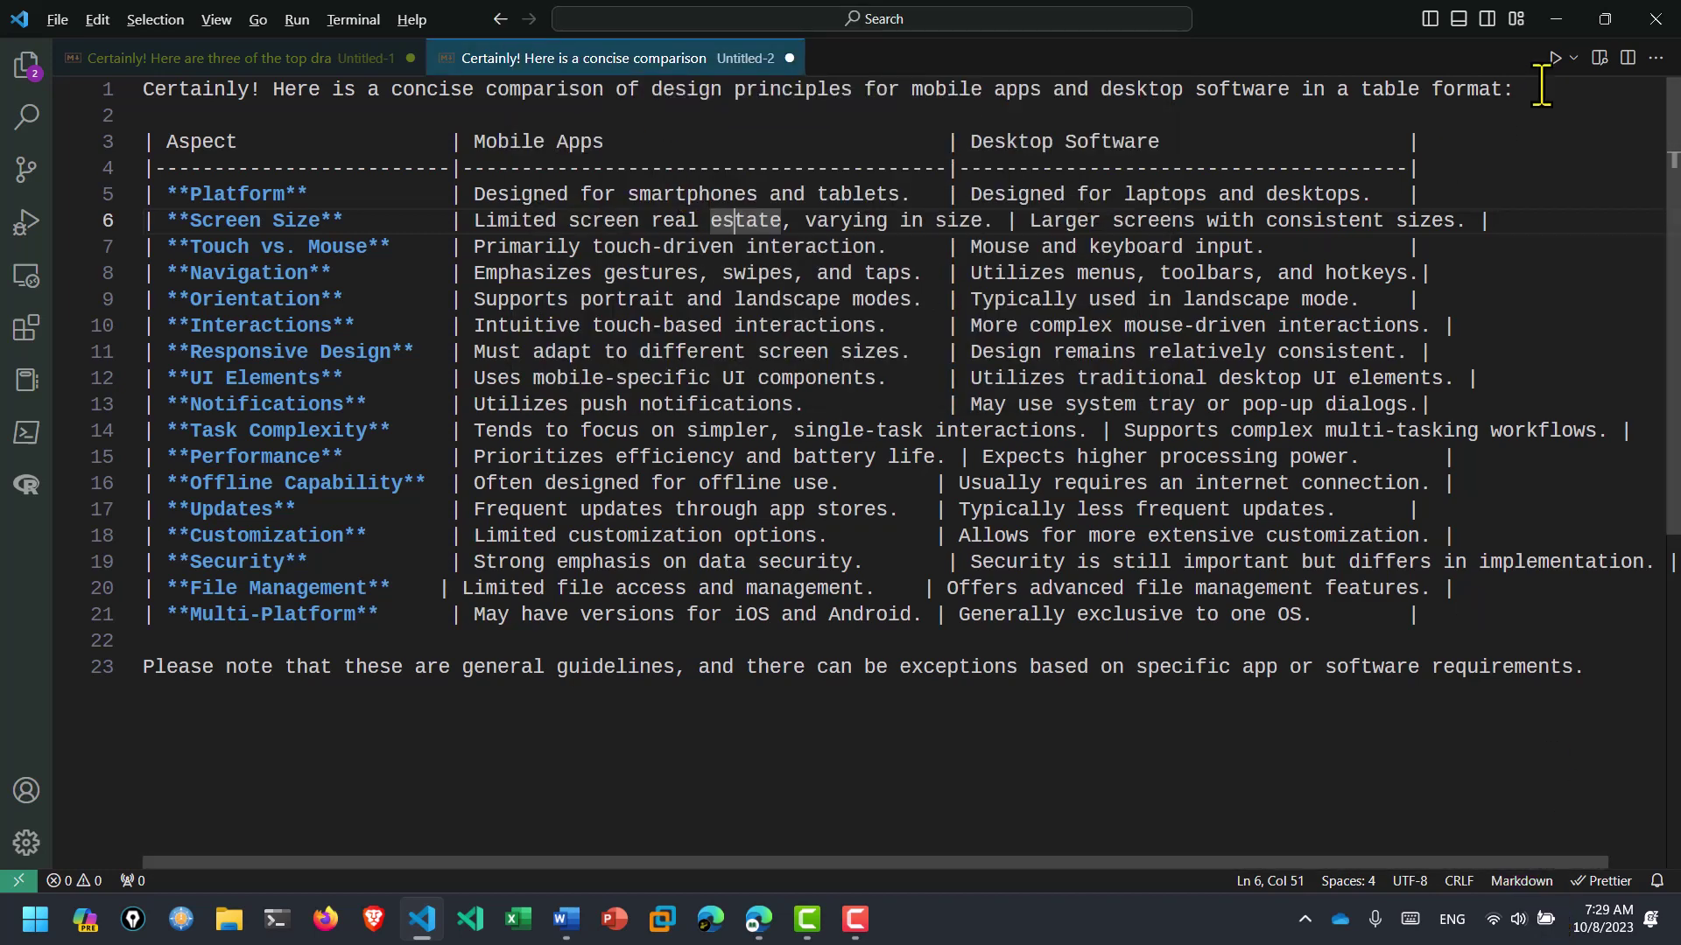
click(1599, 59)
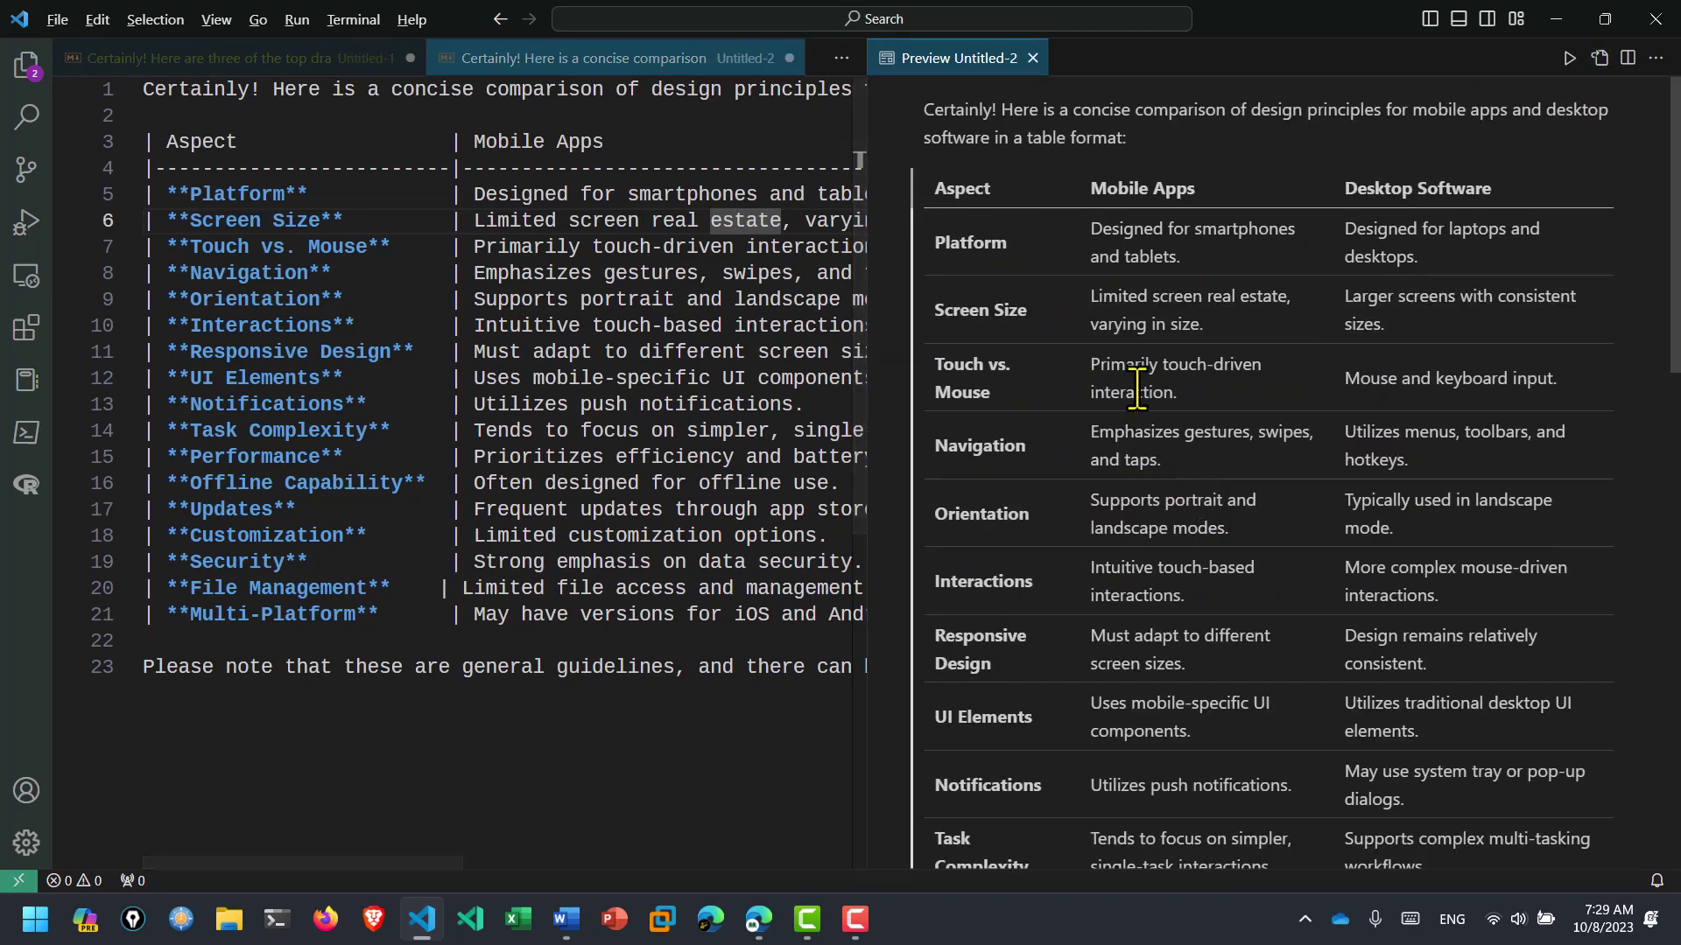
click(497, 378)
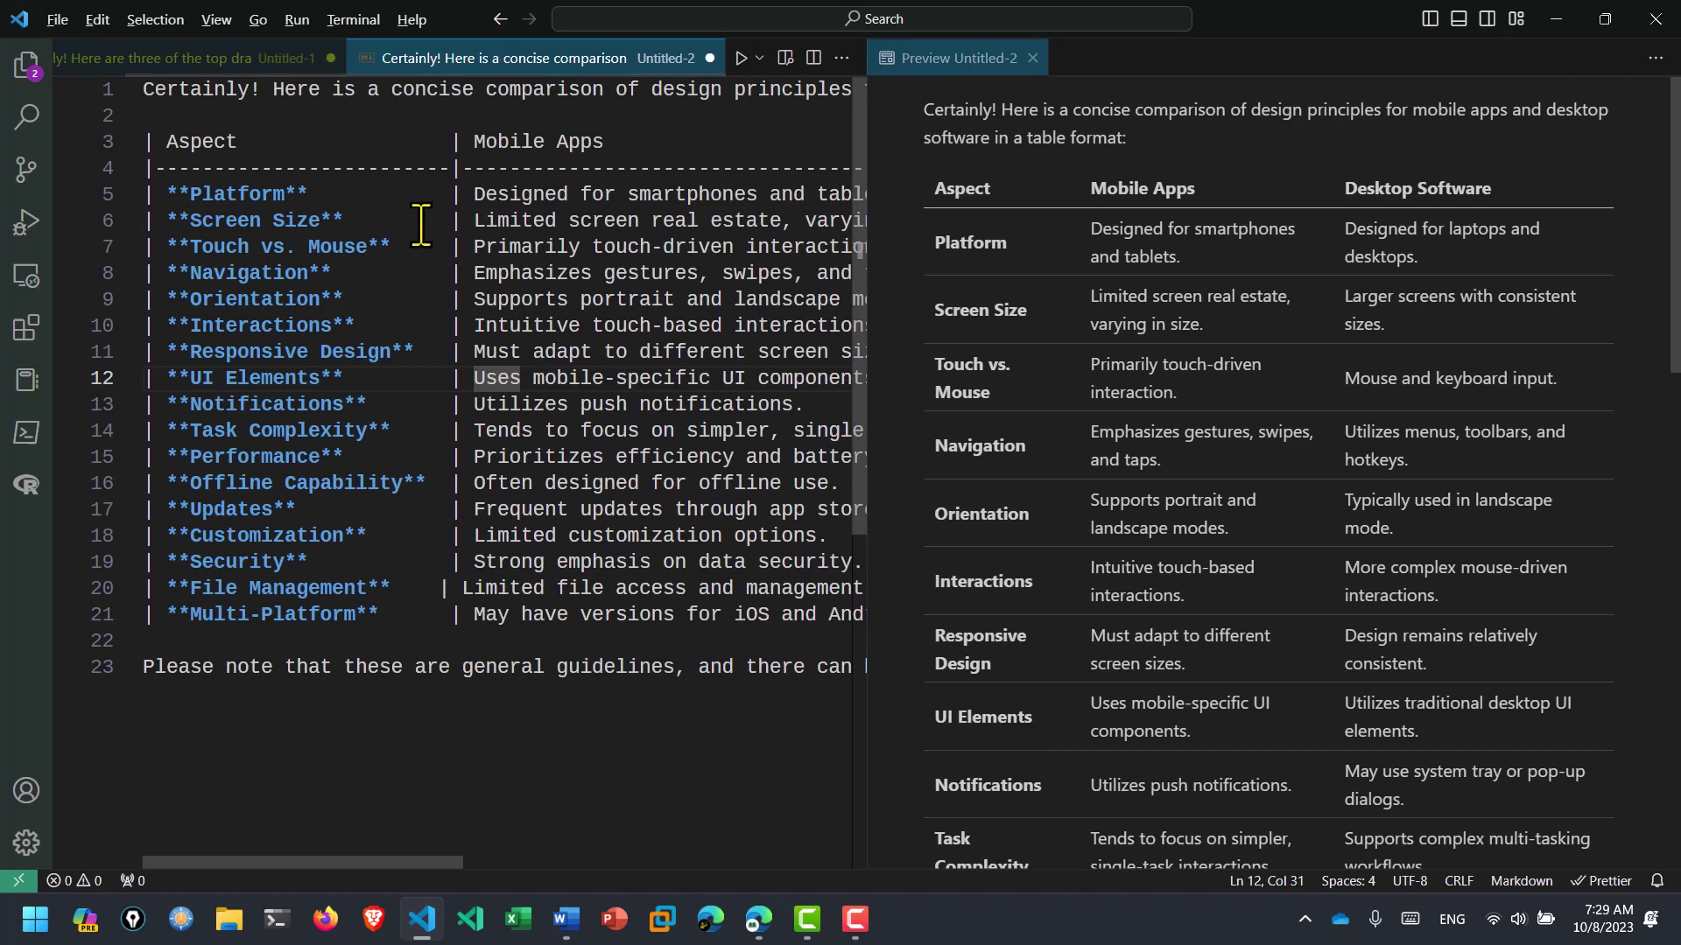
key(ctrl+a)
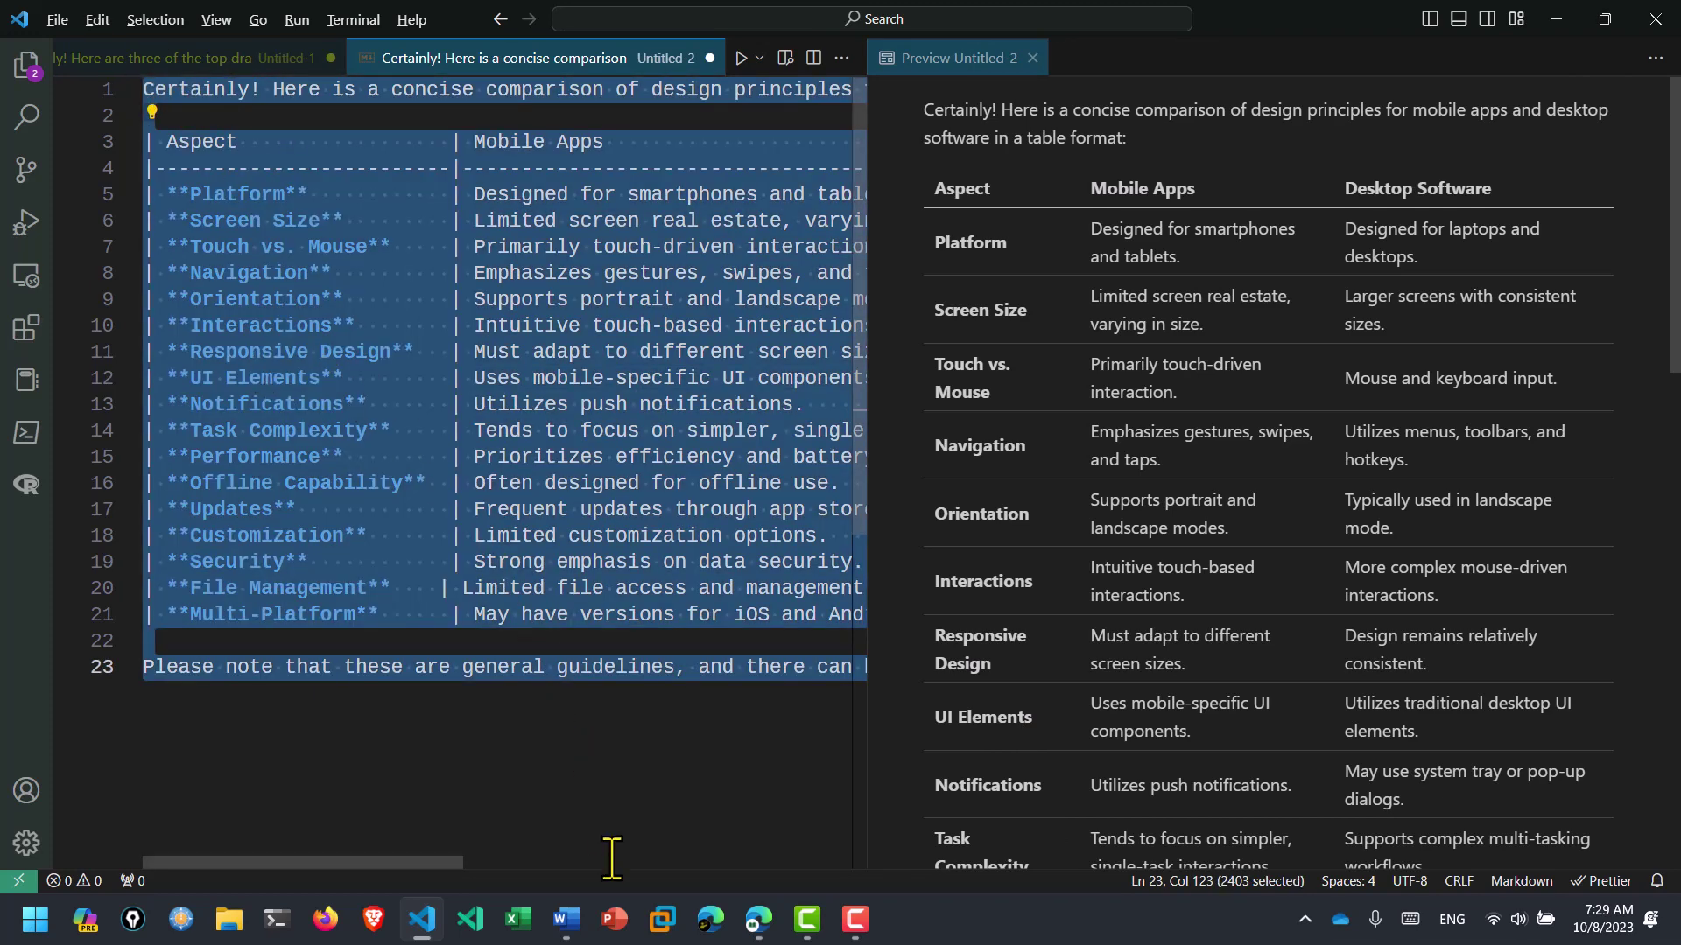
click(565, 919)
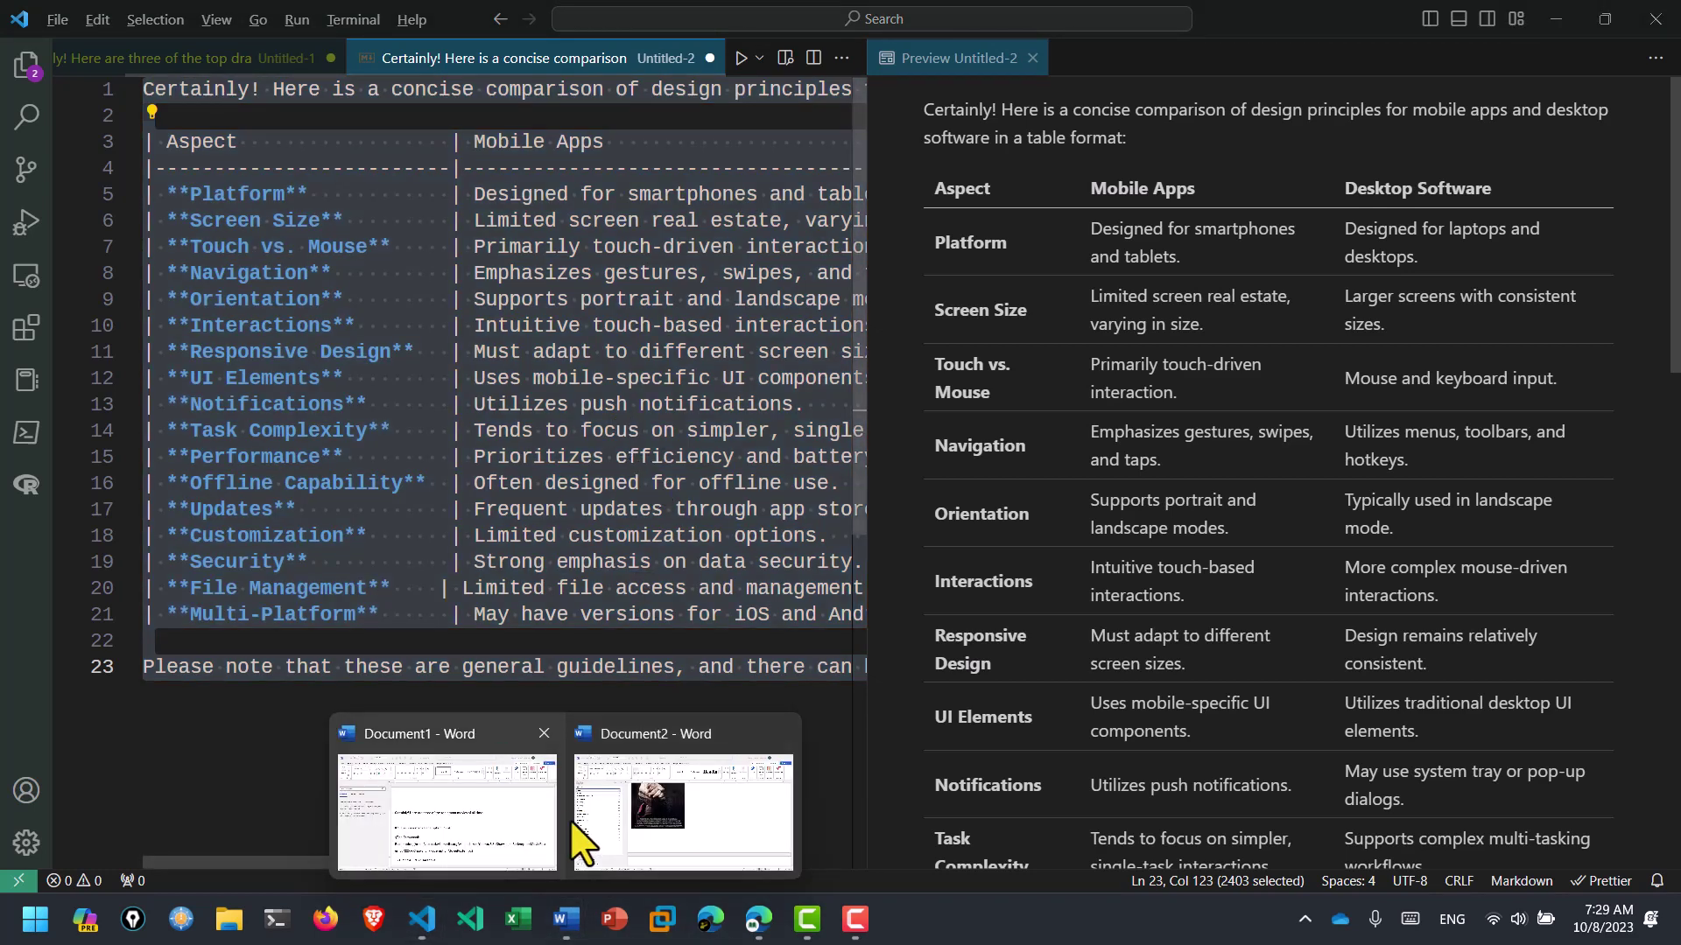
- Paste the comparison into a new Word document as raw pipe-separated text, then create another blank document
click(750, 842)
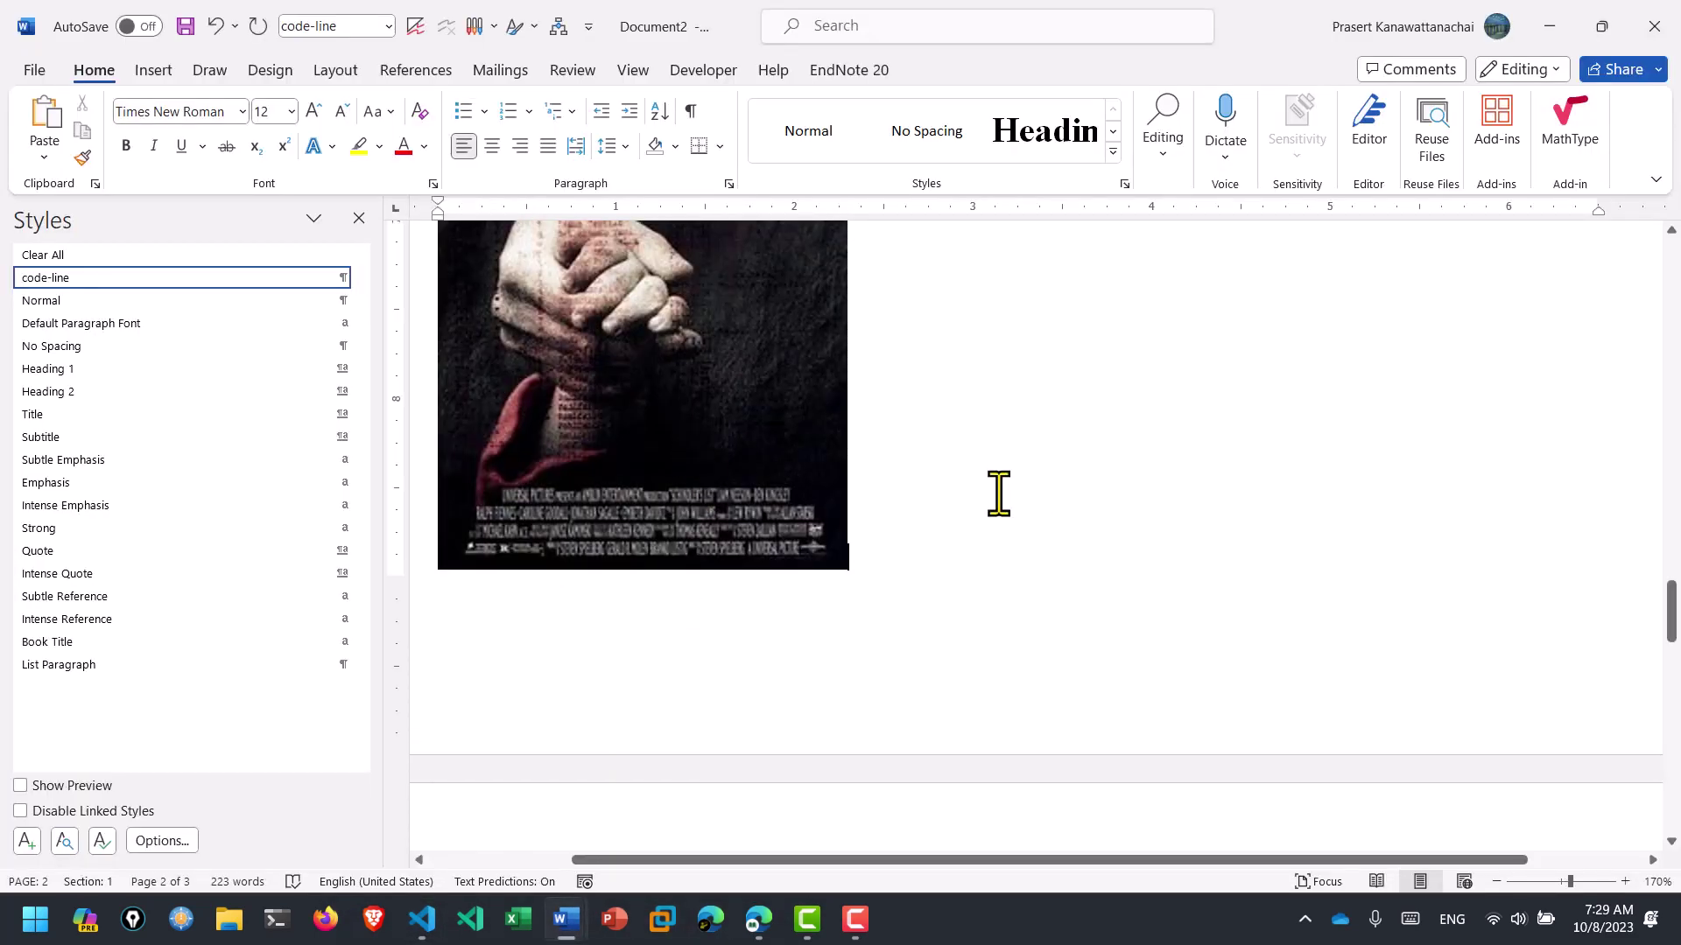
key(ctrl+n)
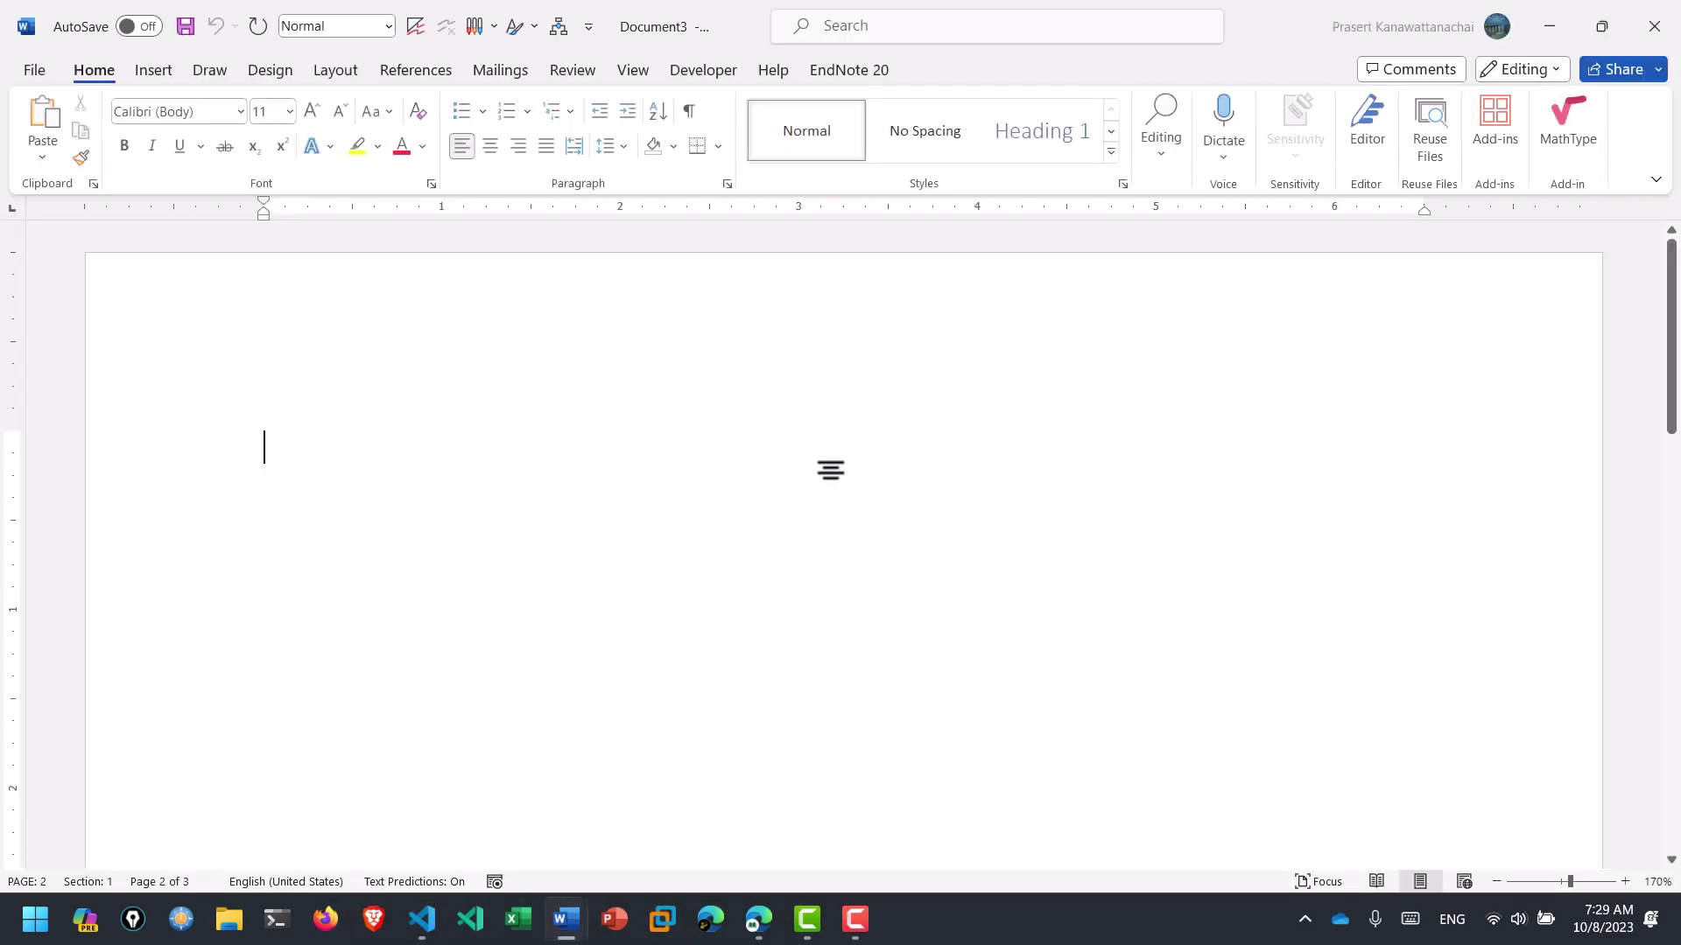
key(ctrl+v)
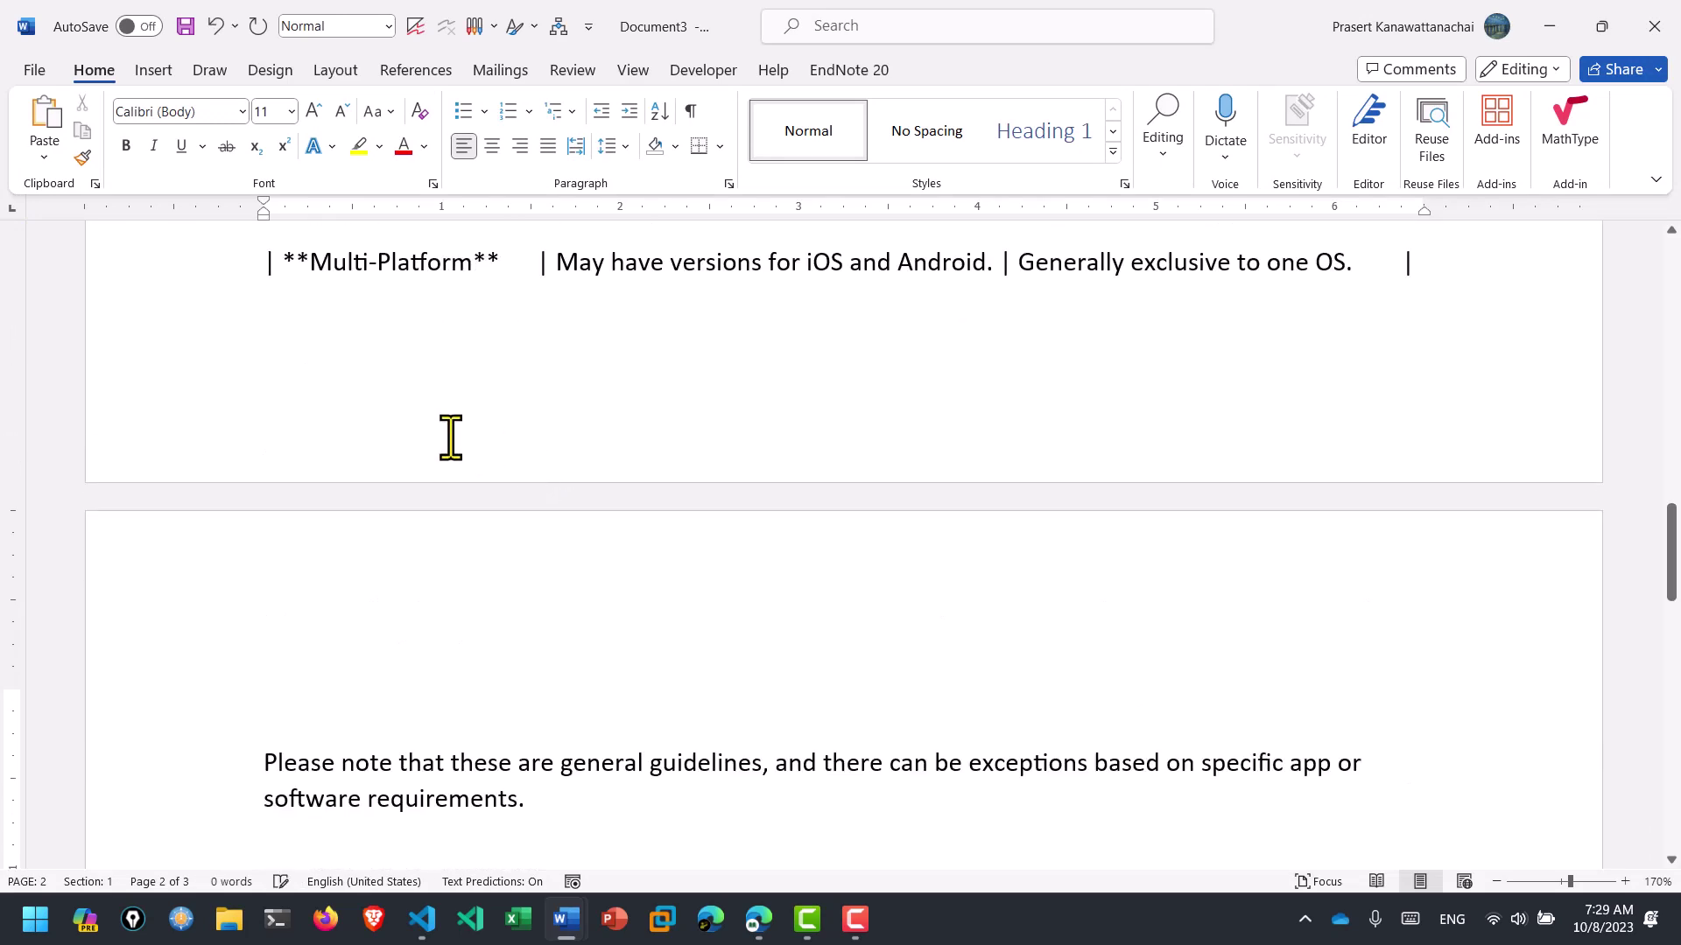
scroll(668, 534, up, 5)
scroll(668, 534, up, 4)
scroll(393, 356, up, 4)
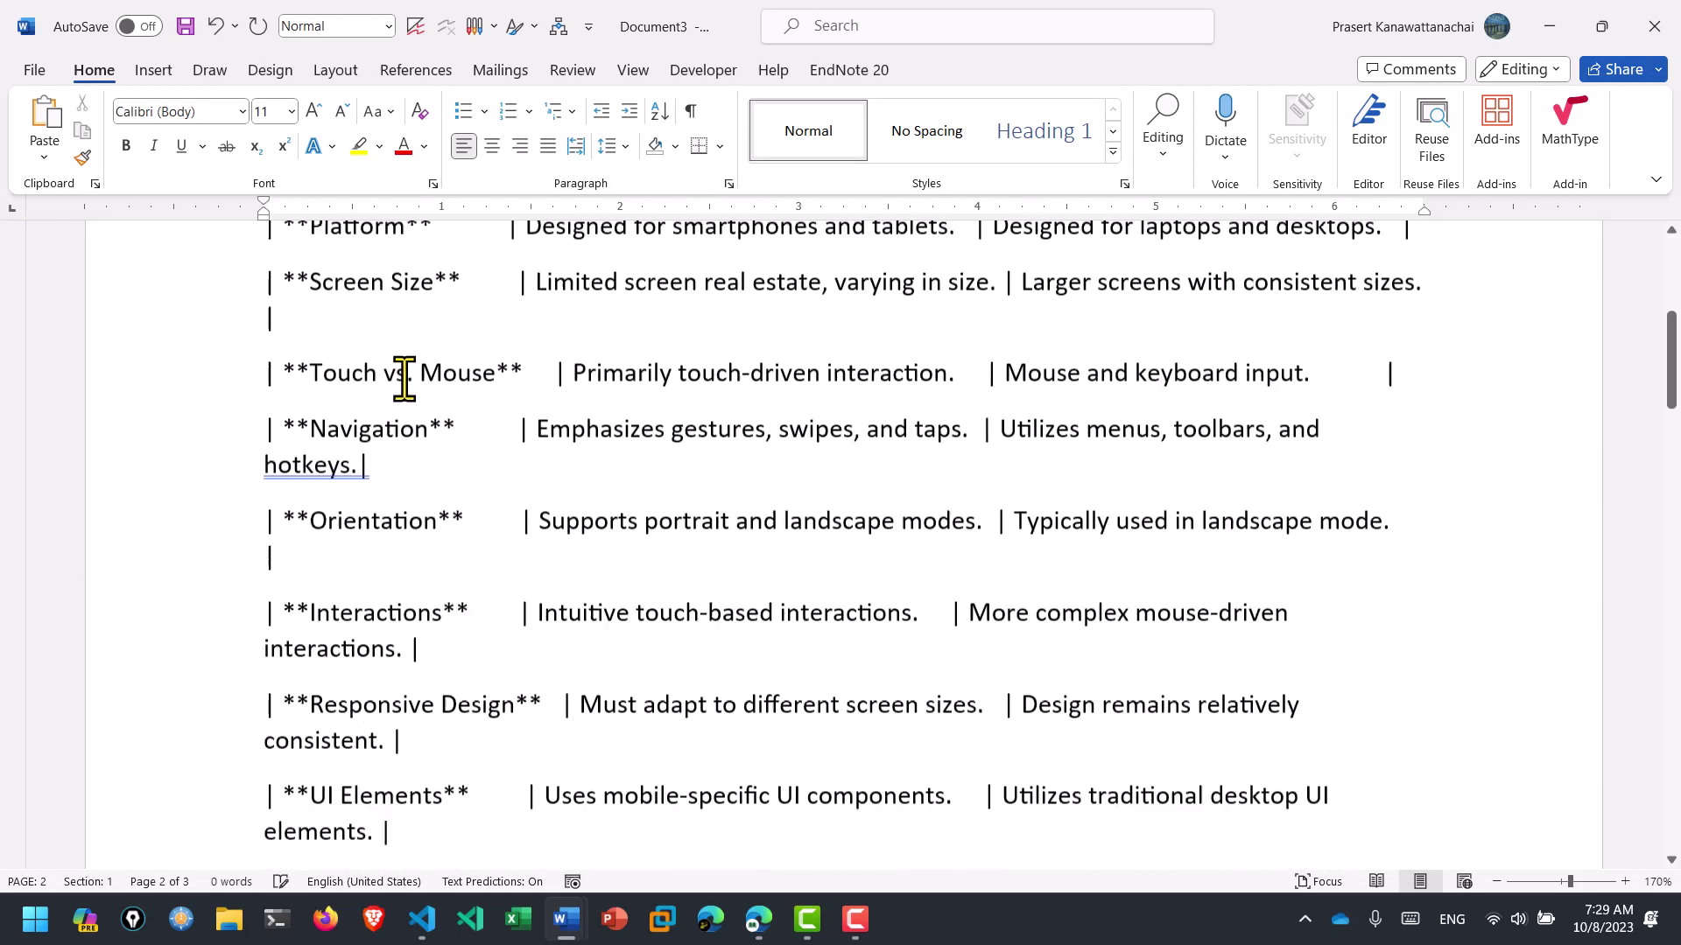
scroll(401, 374, up, 2)
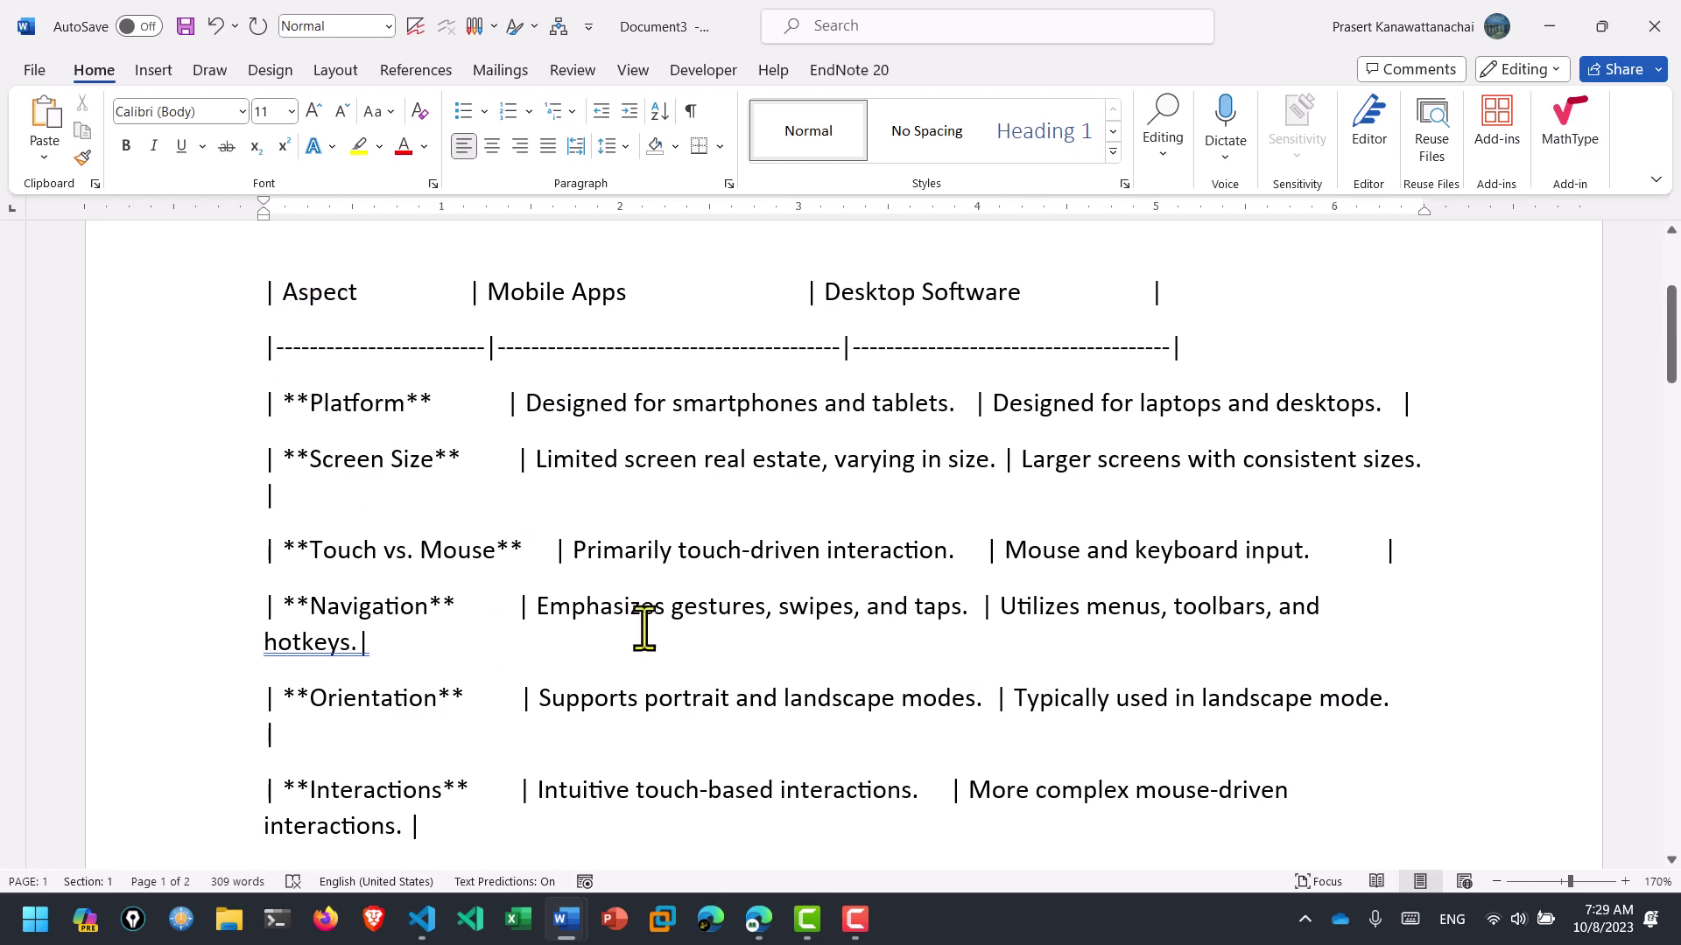
scroll(648, 569, down, 1)
scroll(652, 532, down, 5)
scroll(653, 532, down, 5)
scroll(643, 535, down, 5)
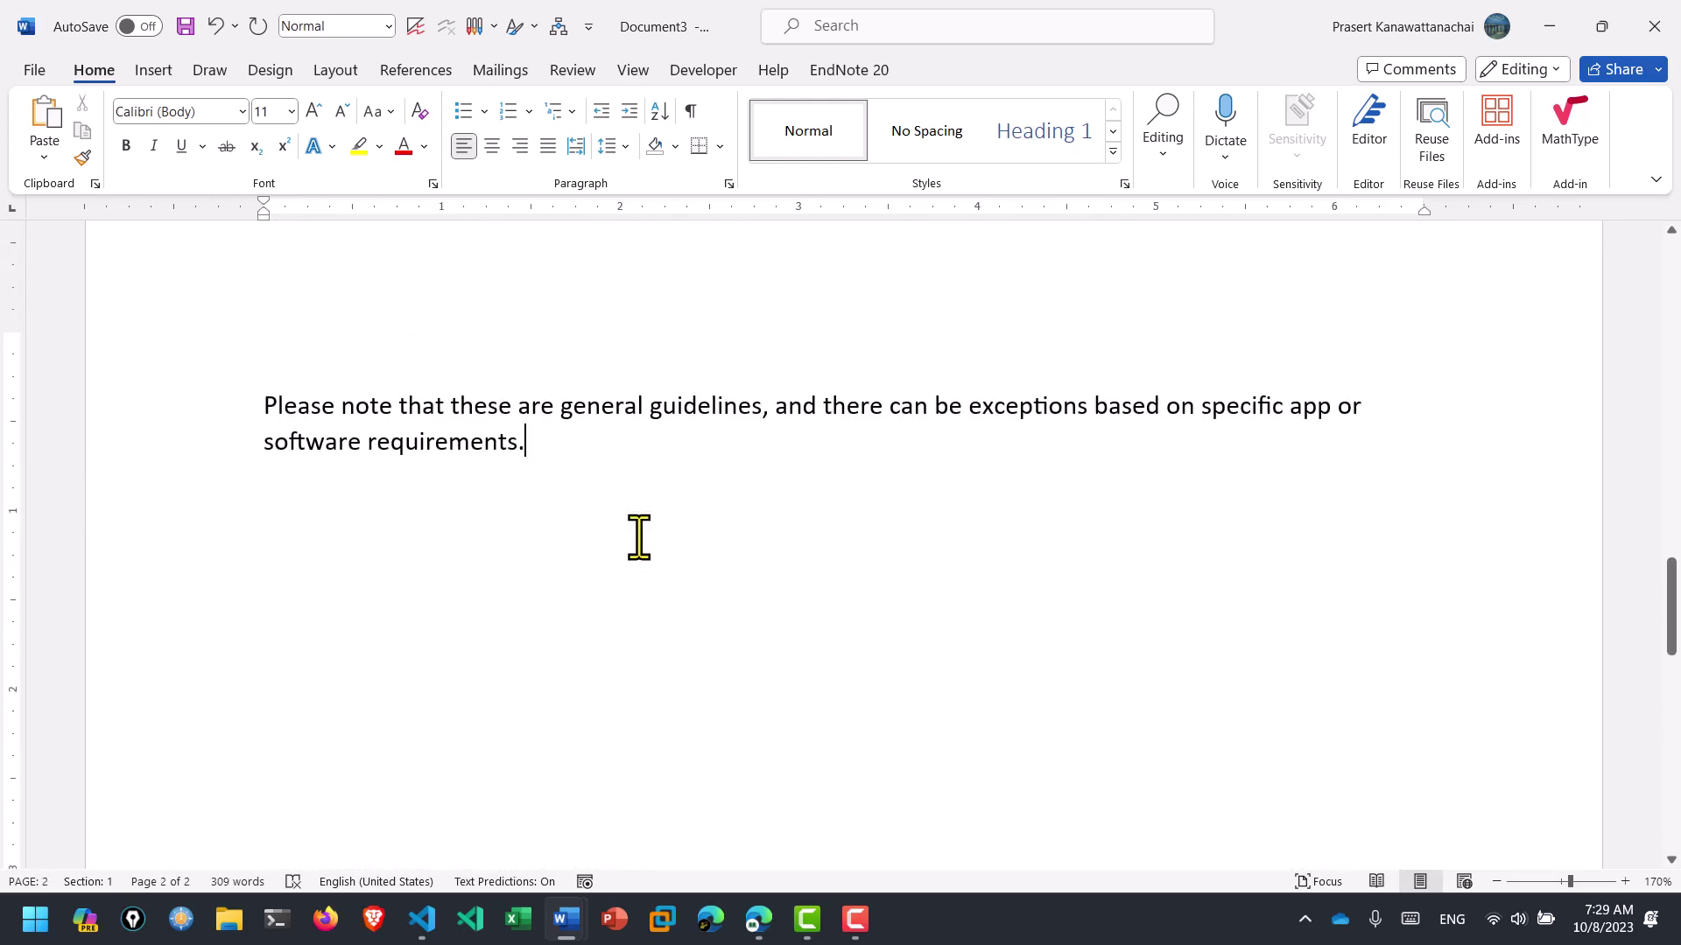
key(ctrl+n)
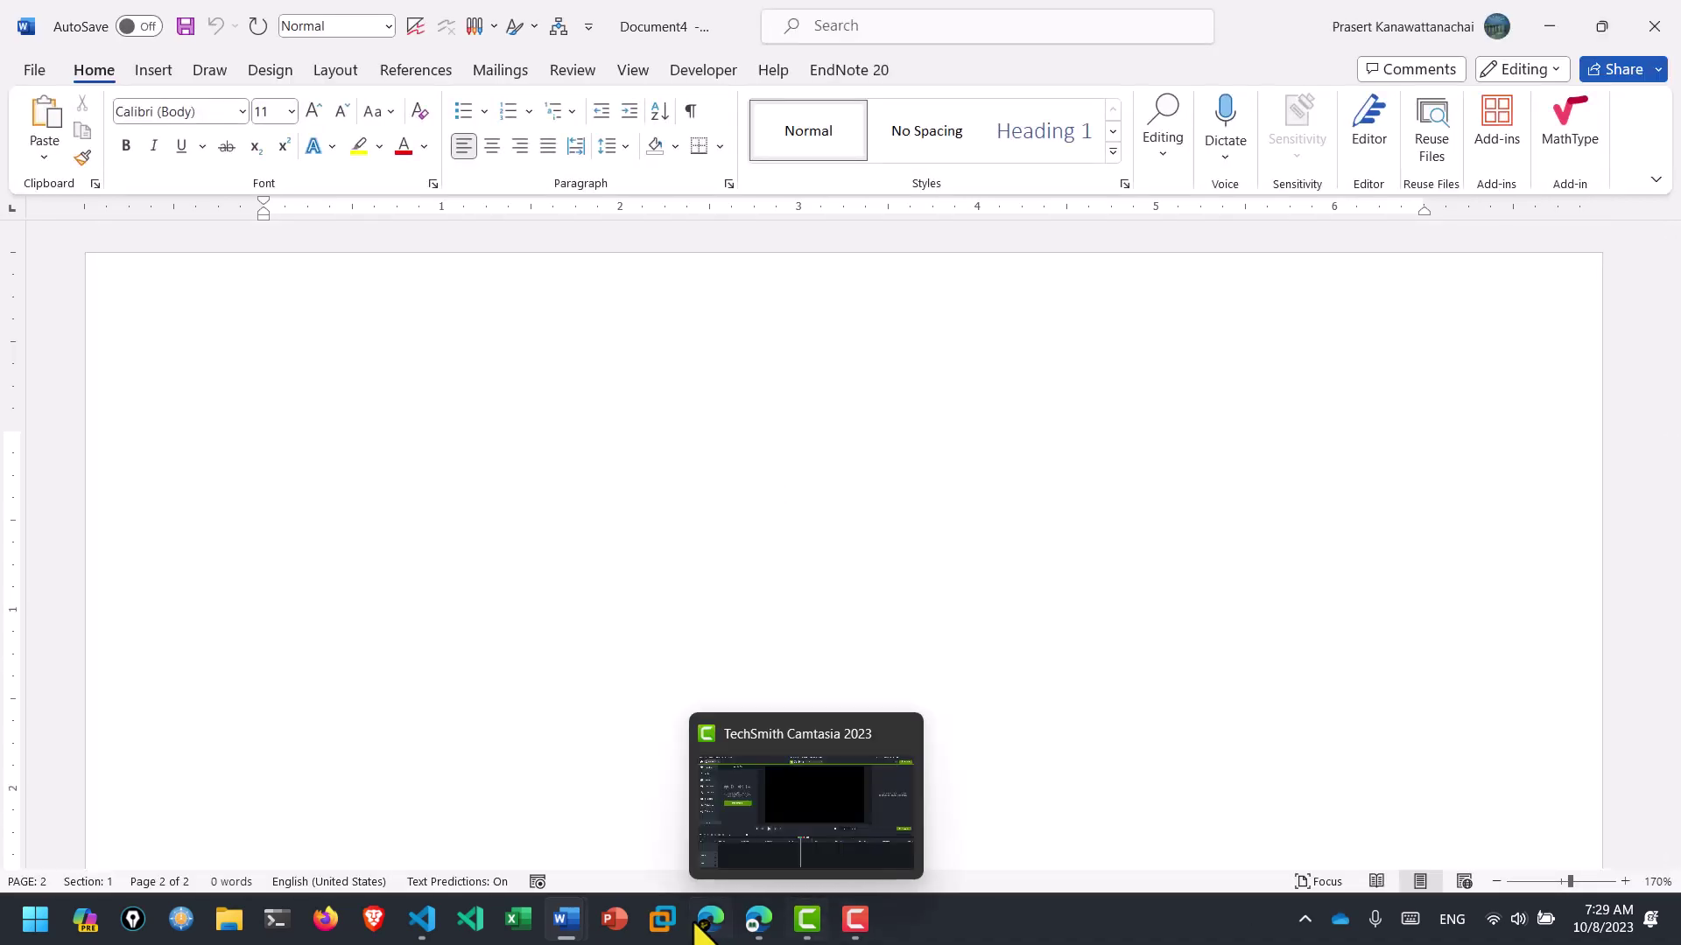
click(423, 919)
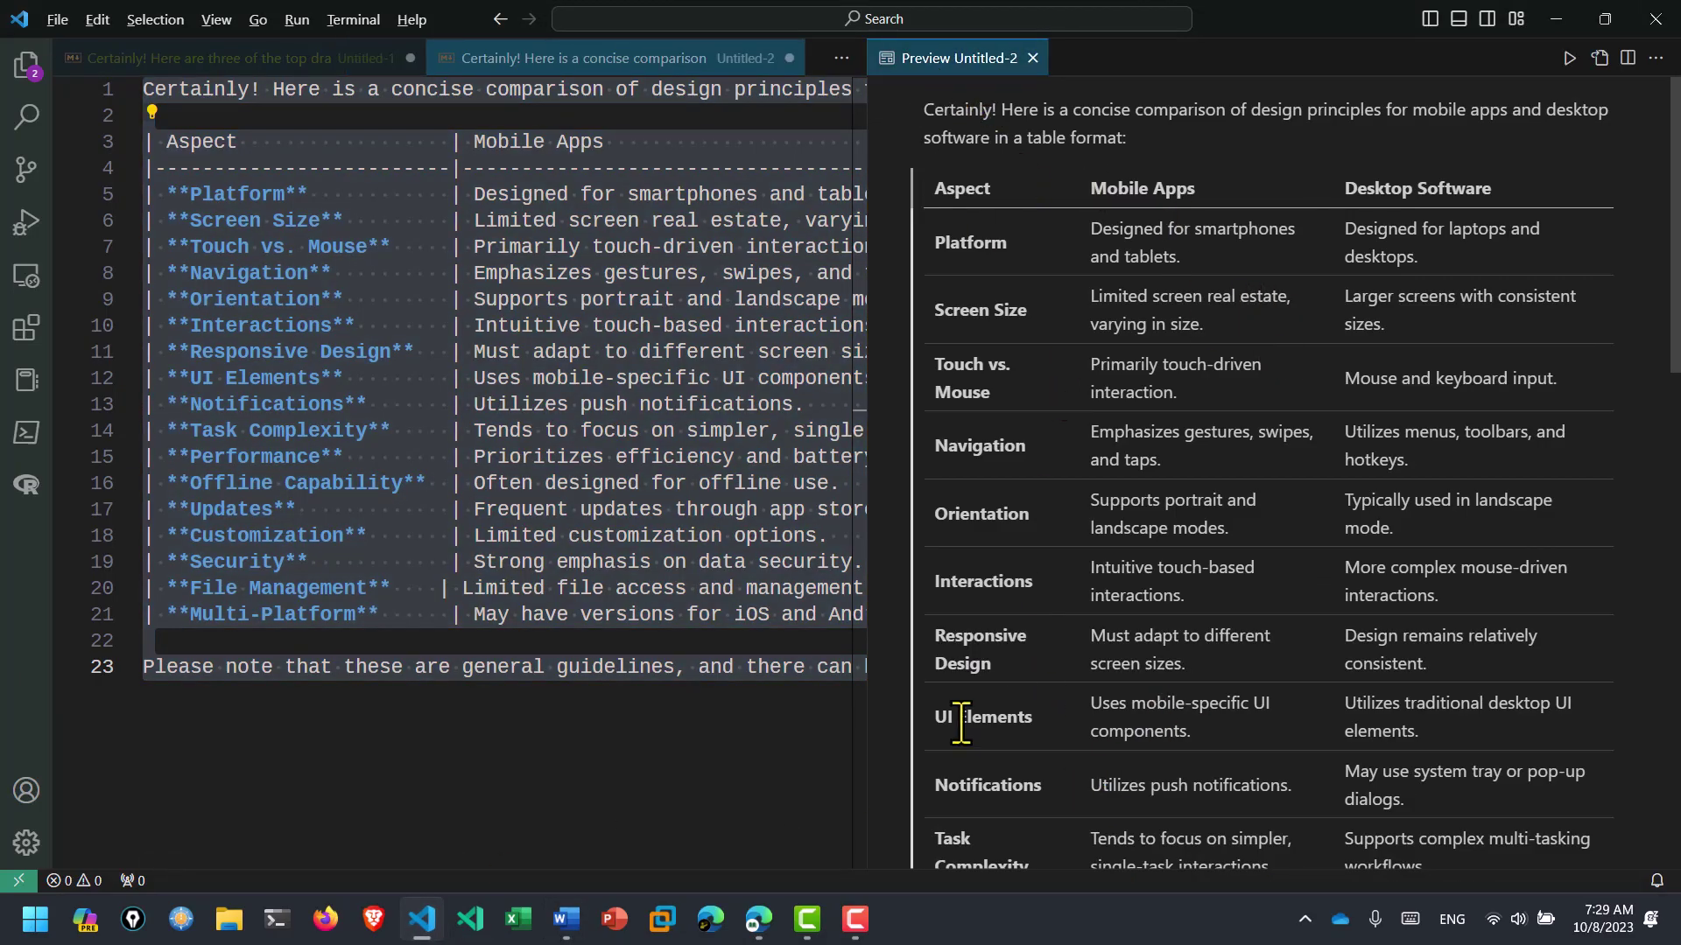
- Copy ChatGPT's Thai-translated comparison table reply to the clipboard
click(758, 919)
scroll(1136, 600, down, 10)
scroll(1126, 589, down, 5)
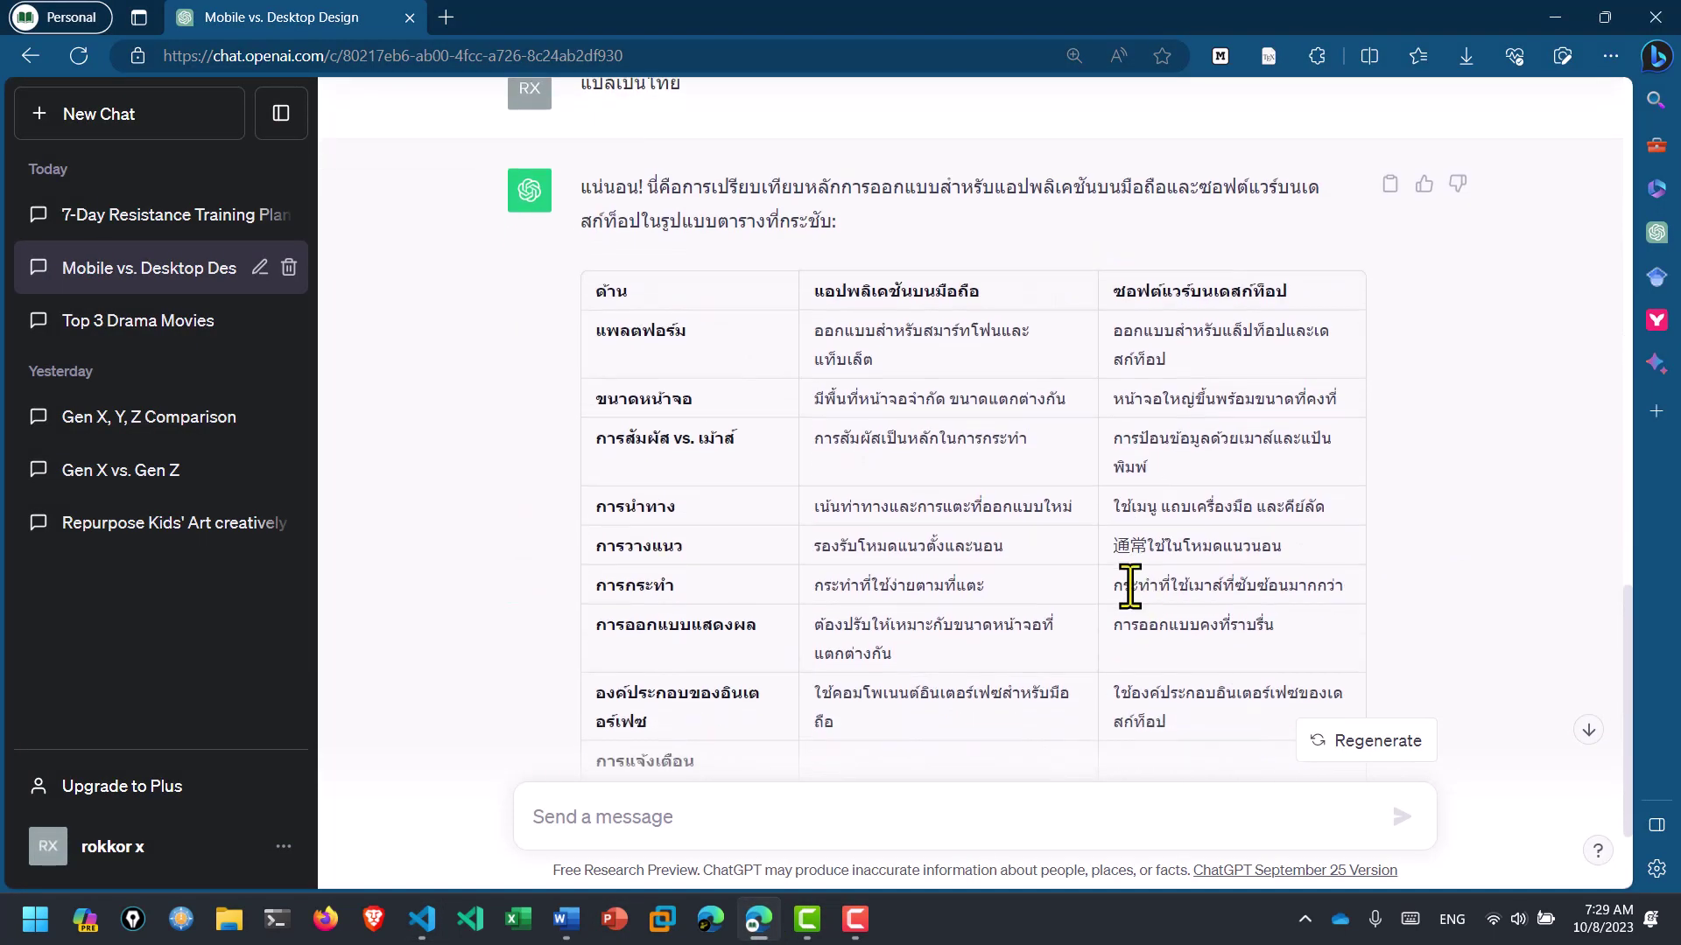
scroll(1126, 575, up, 2)
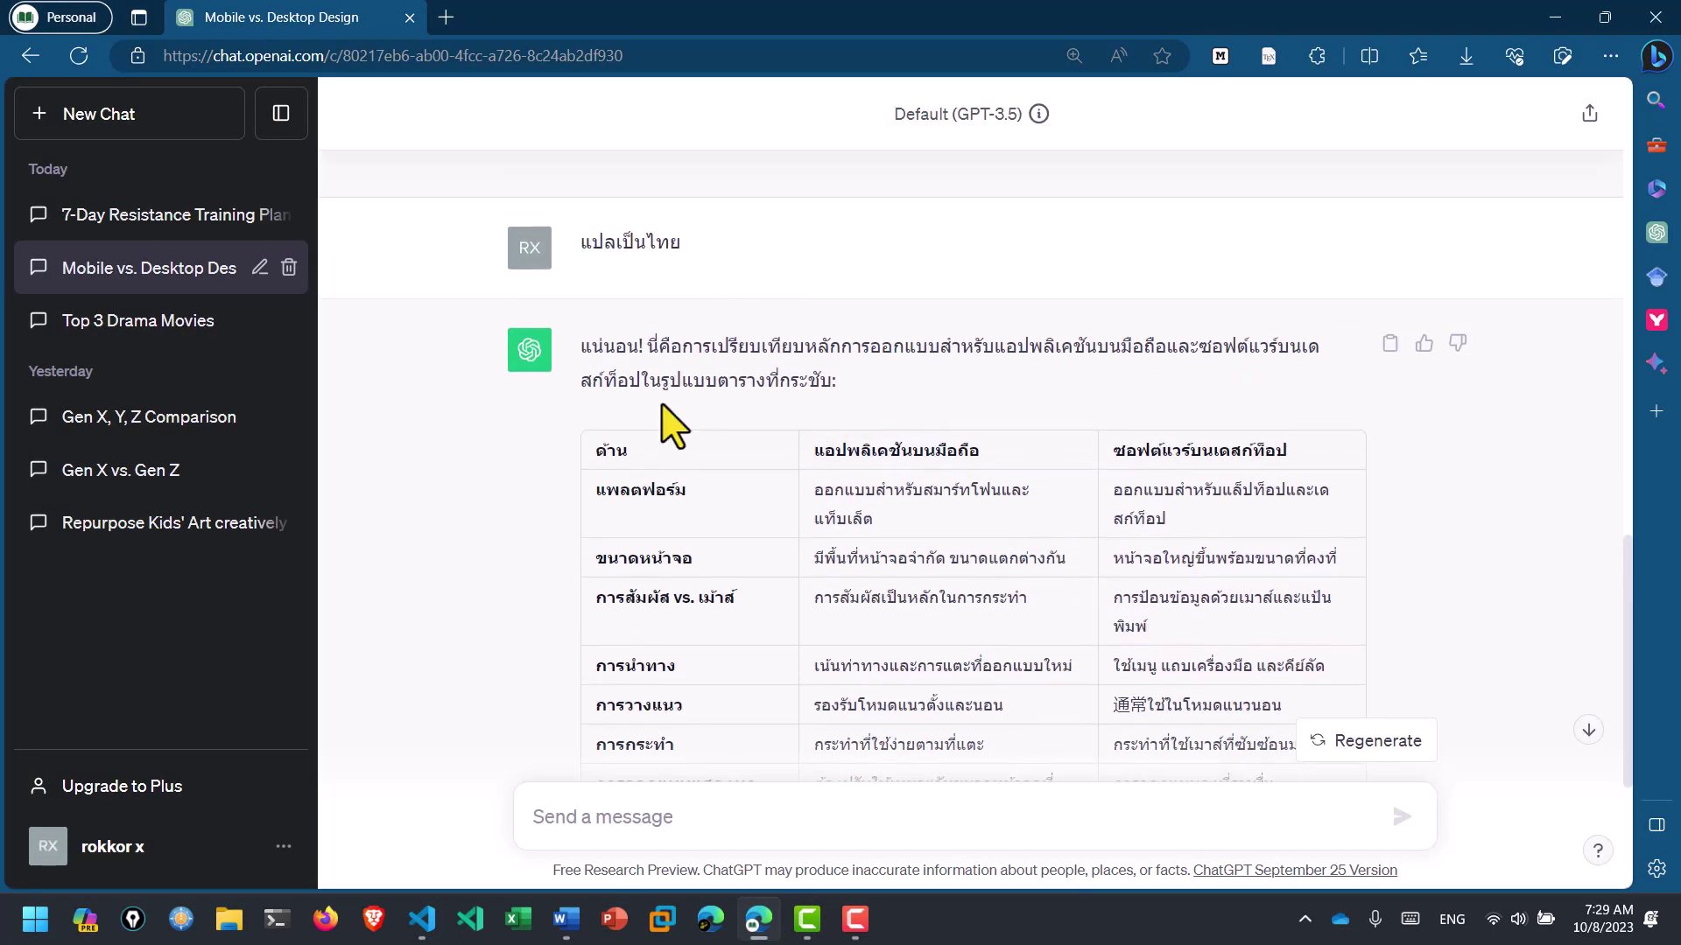
click(1389, 343)
click(1389, 343)
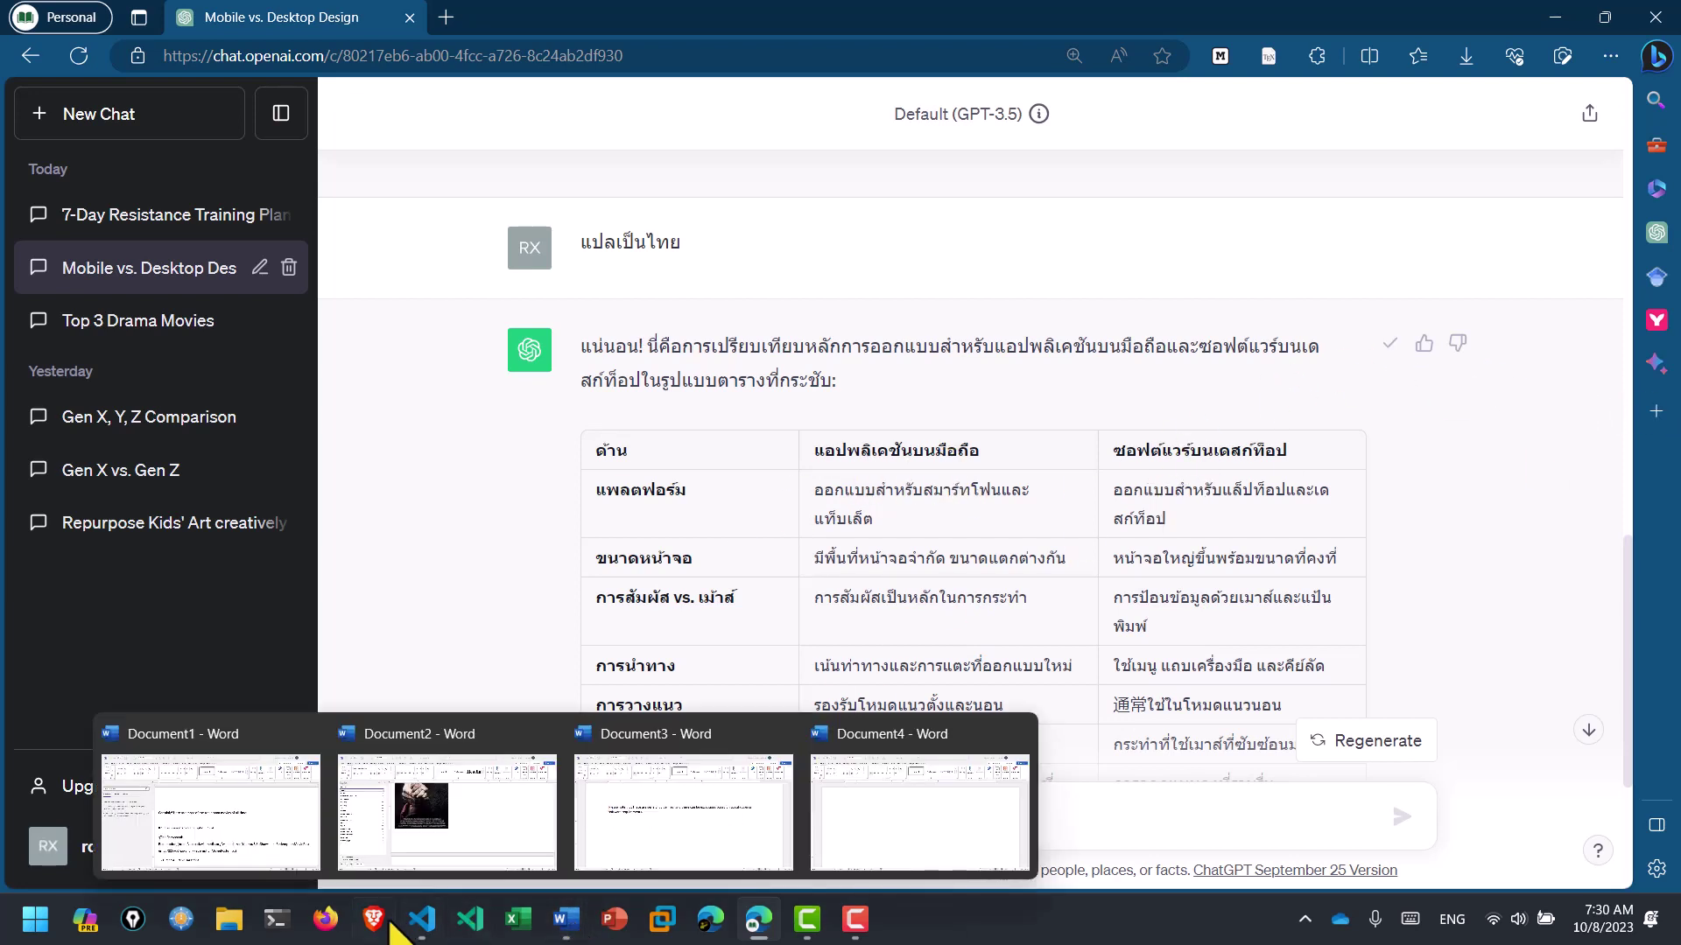
click(421, 919)
- Paste the Thai-translated table two lines below the English closing note
click(383, 743)
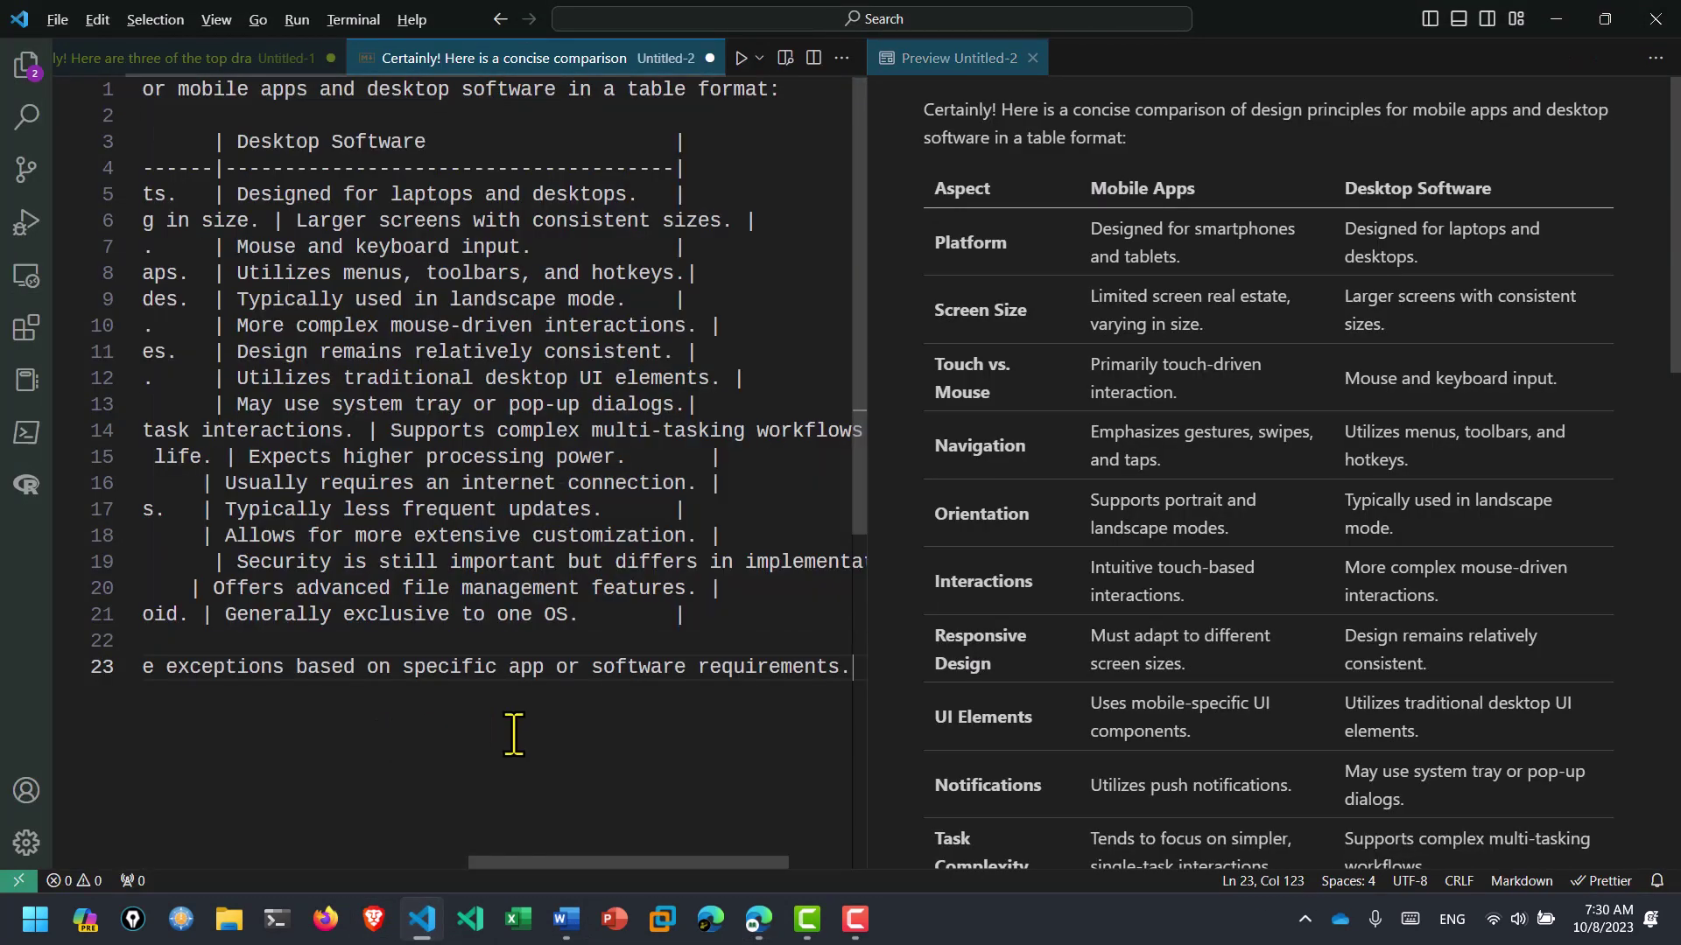
key(Return)
key(Return)
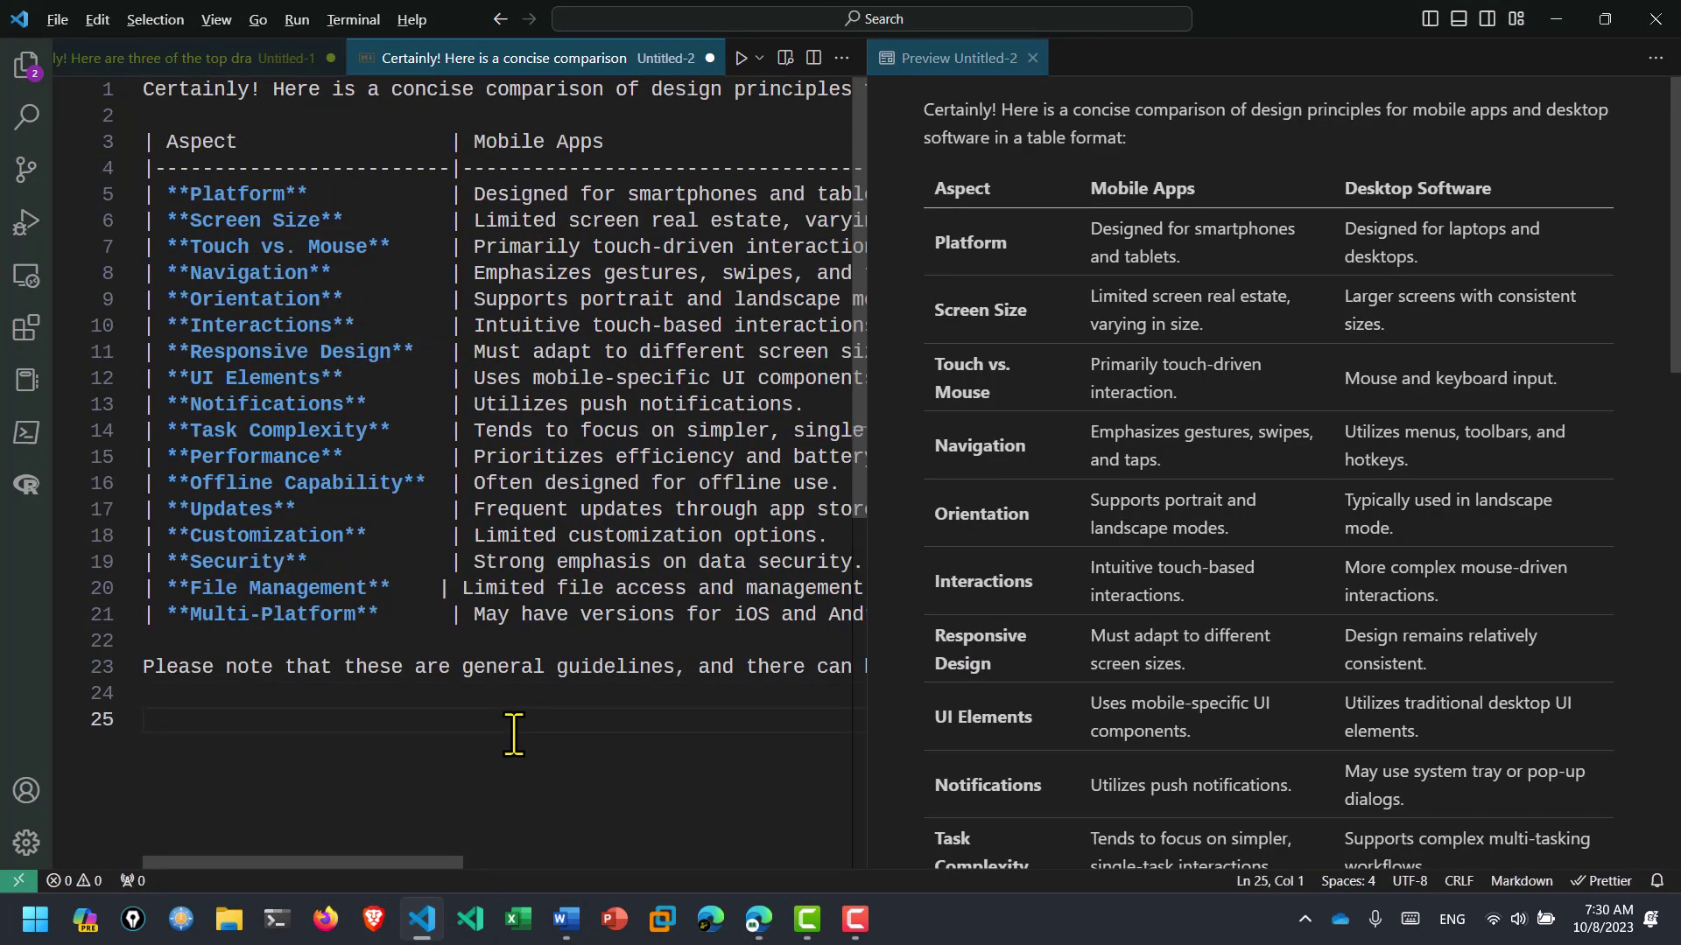
key(ctrl+v)
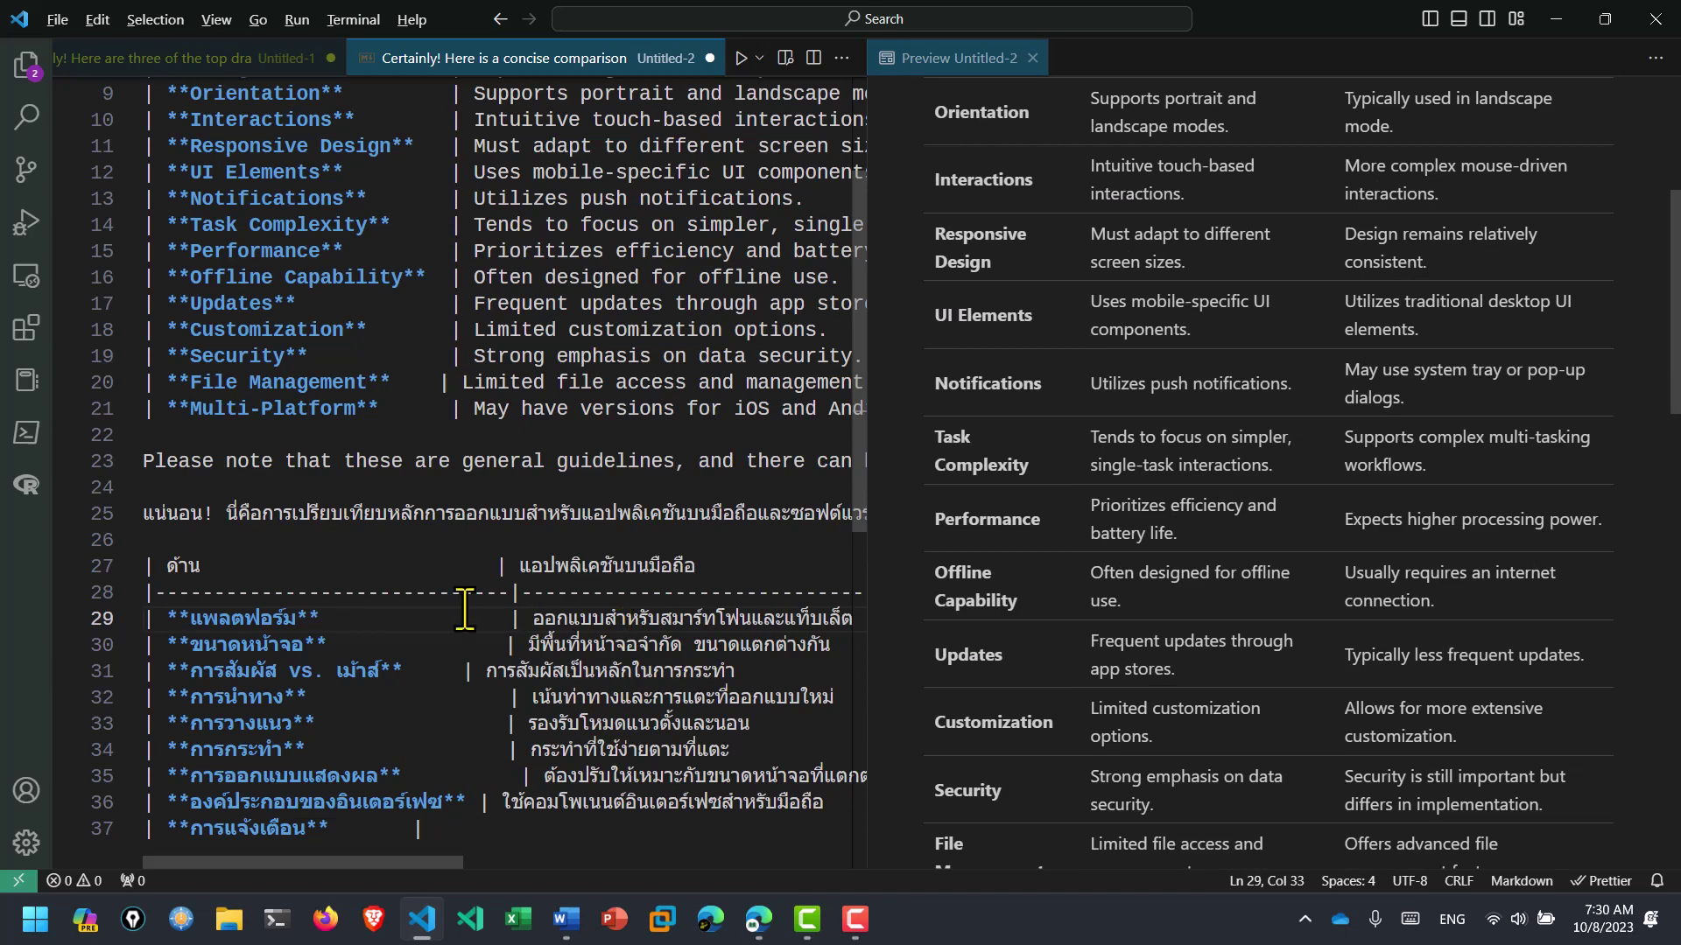
- Select all of the rendered preview showing both comparison tables
double_click(629, 331)
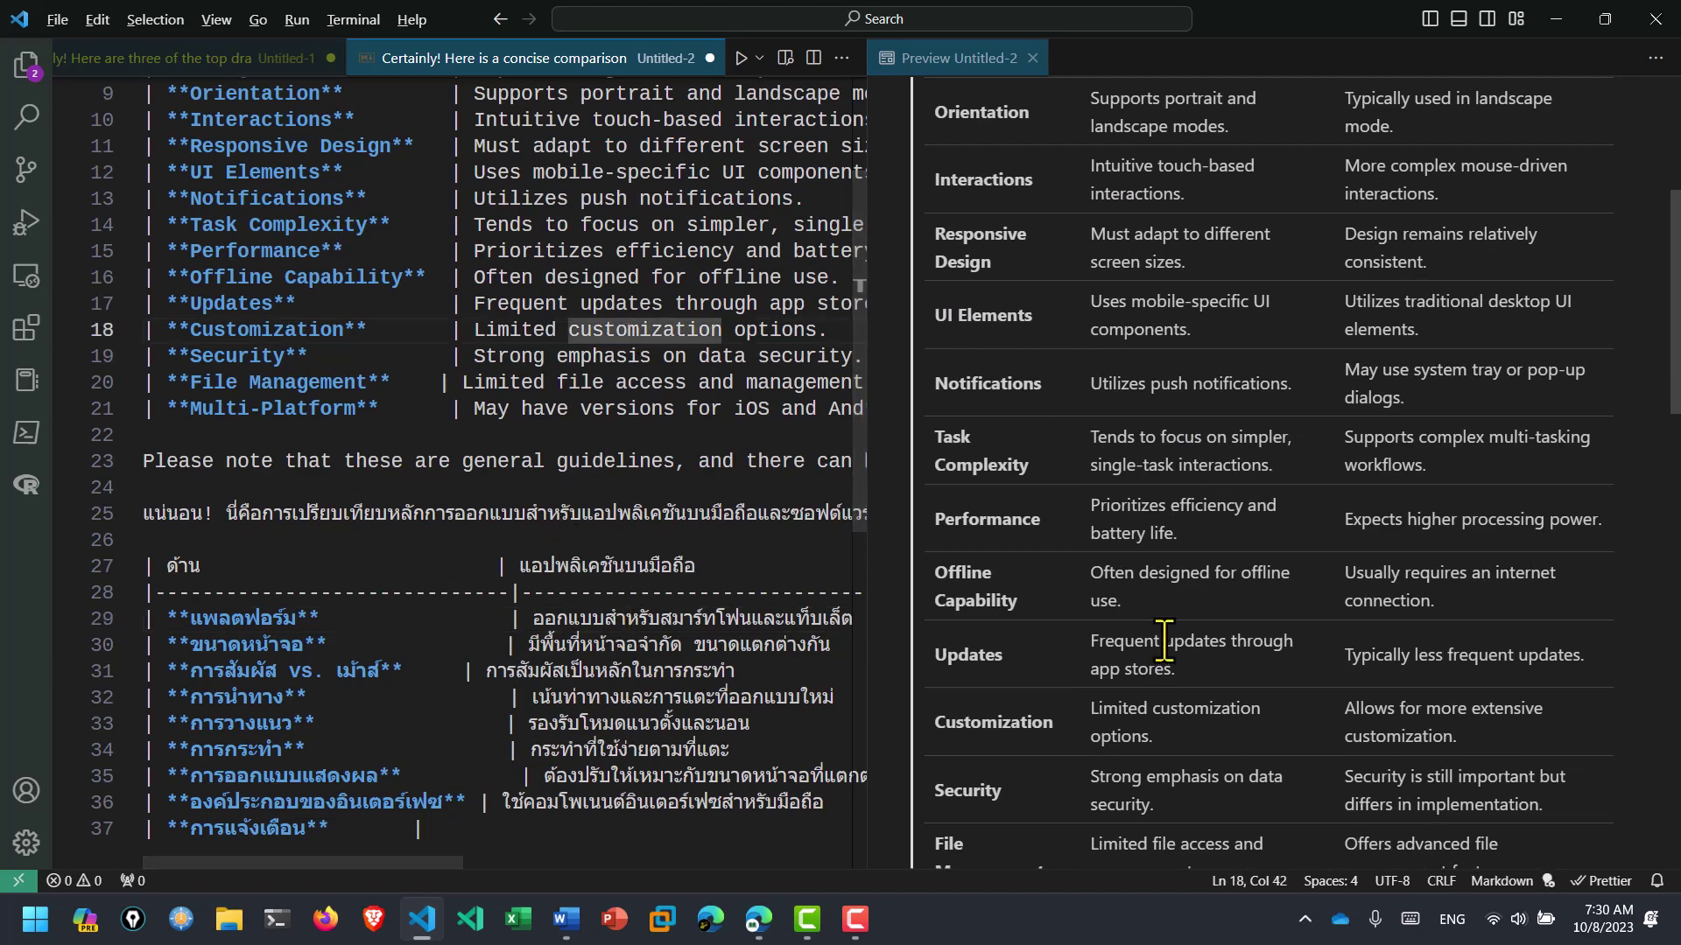
scroll(1129, 421, down, 3)
scroll(1031, 426, down, 3)
scroll(1129, 604, down, 3)
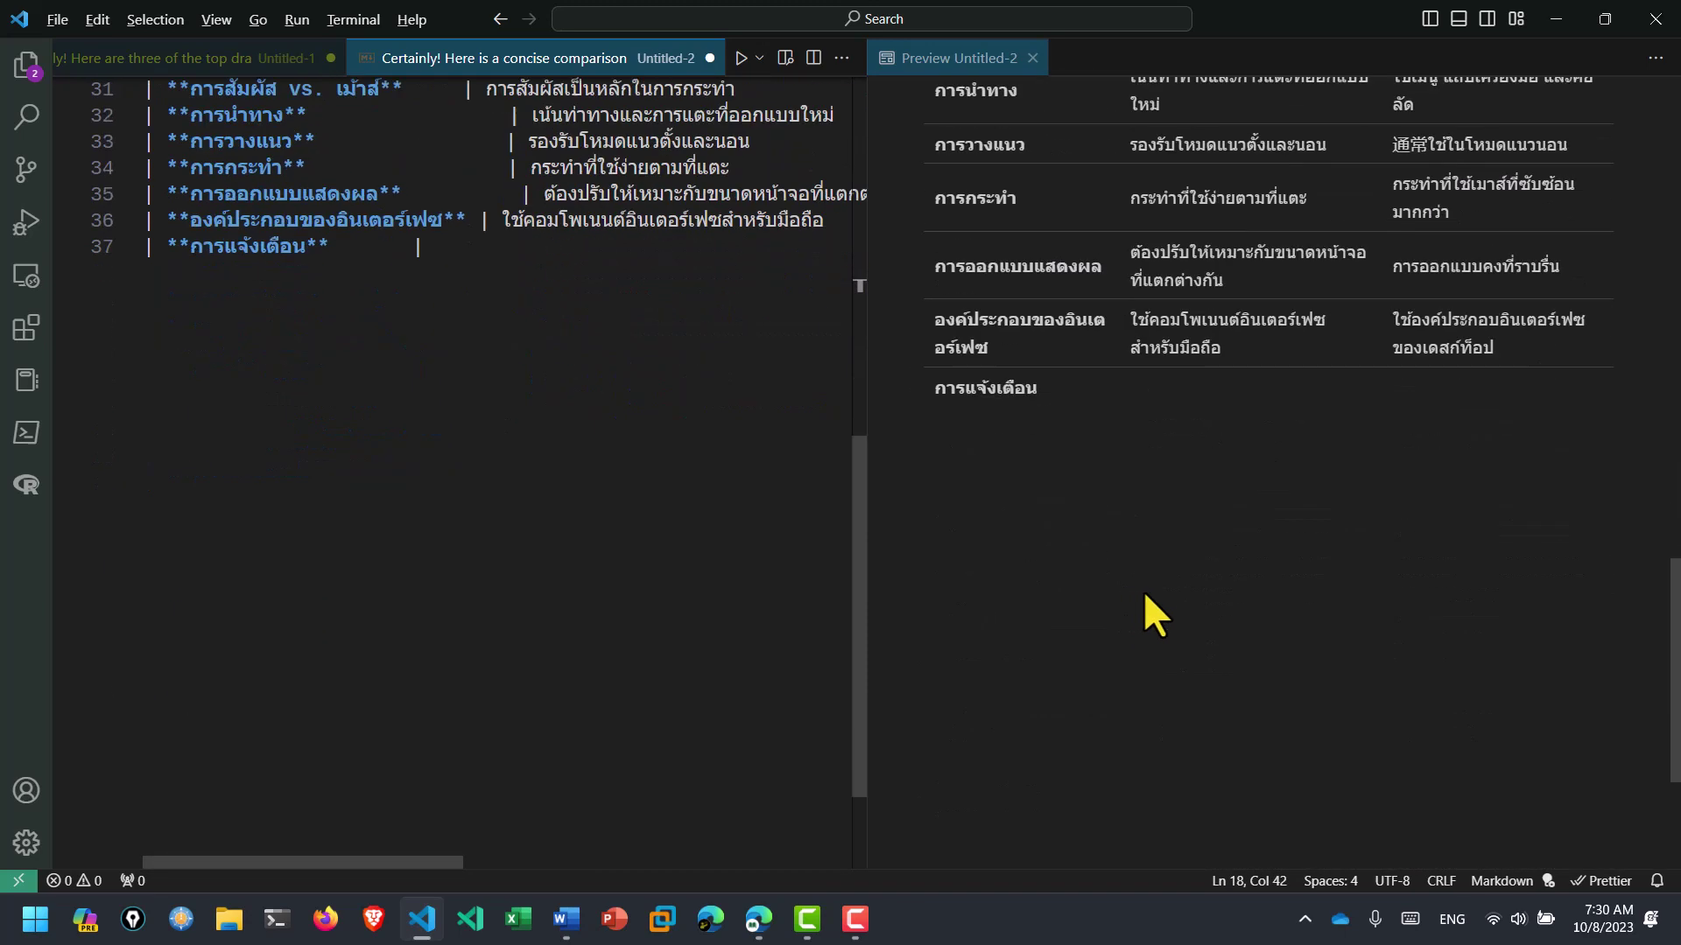
scroll(1146, 604, up, 2)
scroll(1164, 569, up, 6)
scroll(1156, 455, up, 2)
scroll(1129, 263, up, 1)
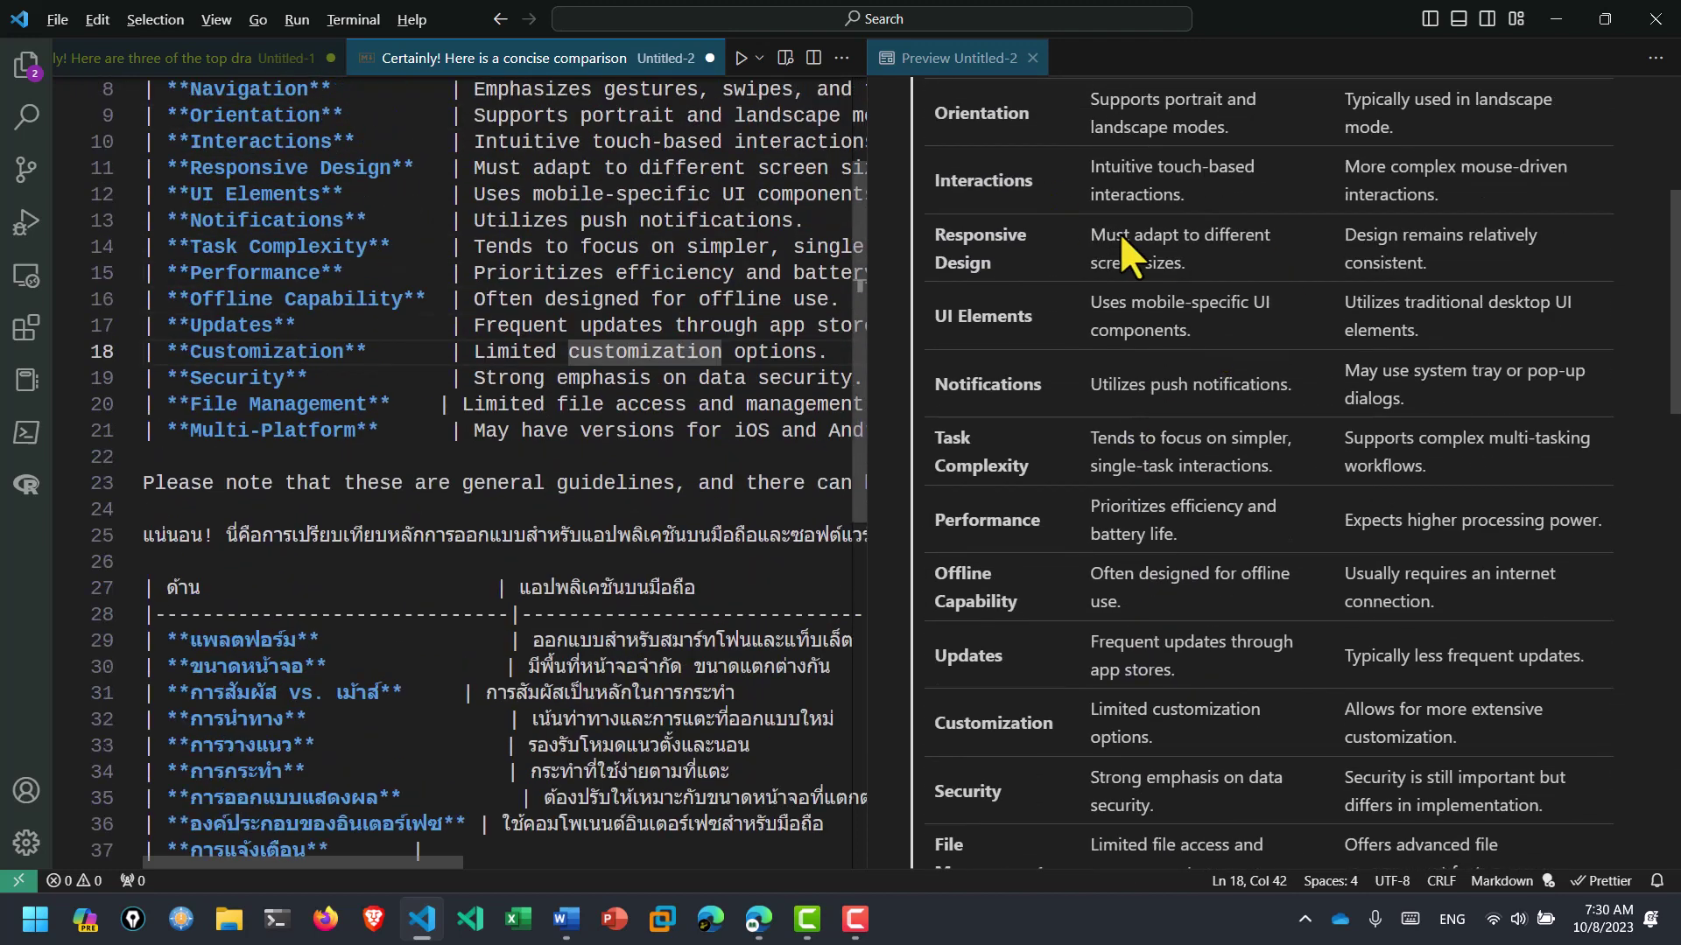
scroll(1076, 367, up, 1)
scroll(963, 262, up, 1)
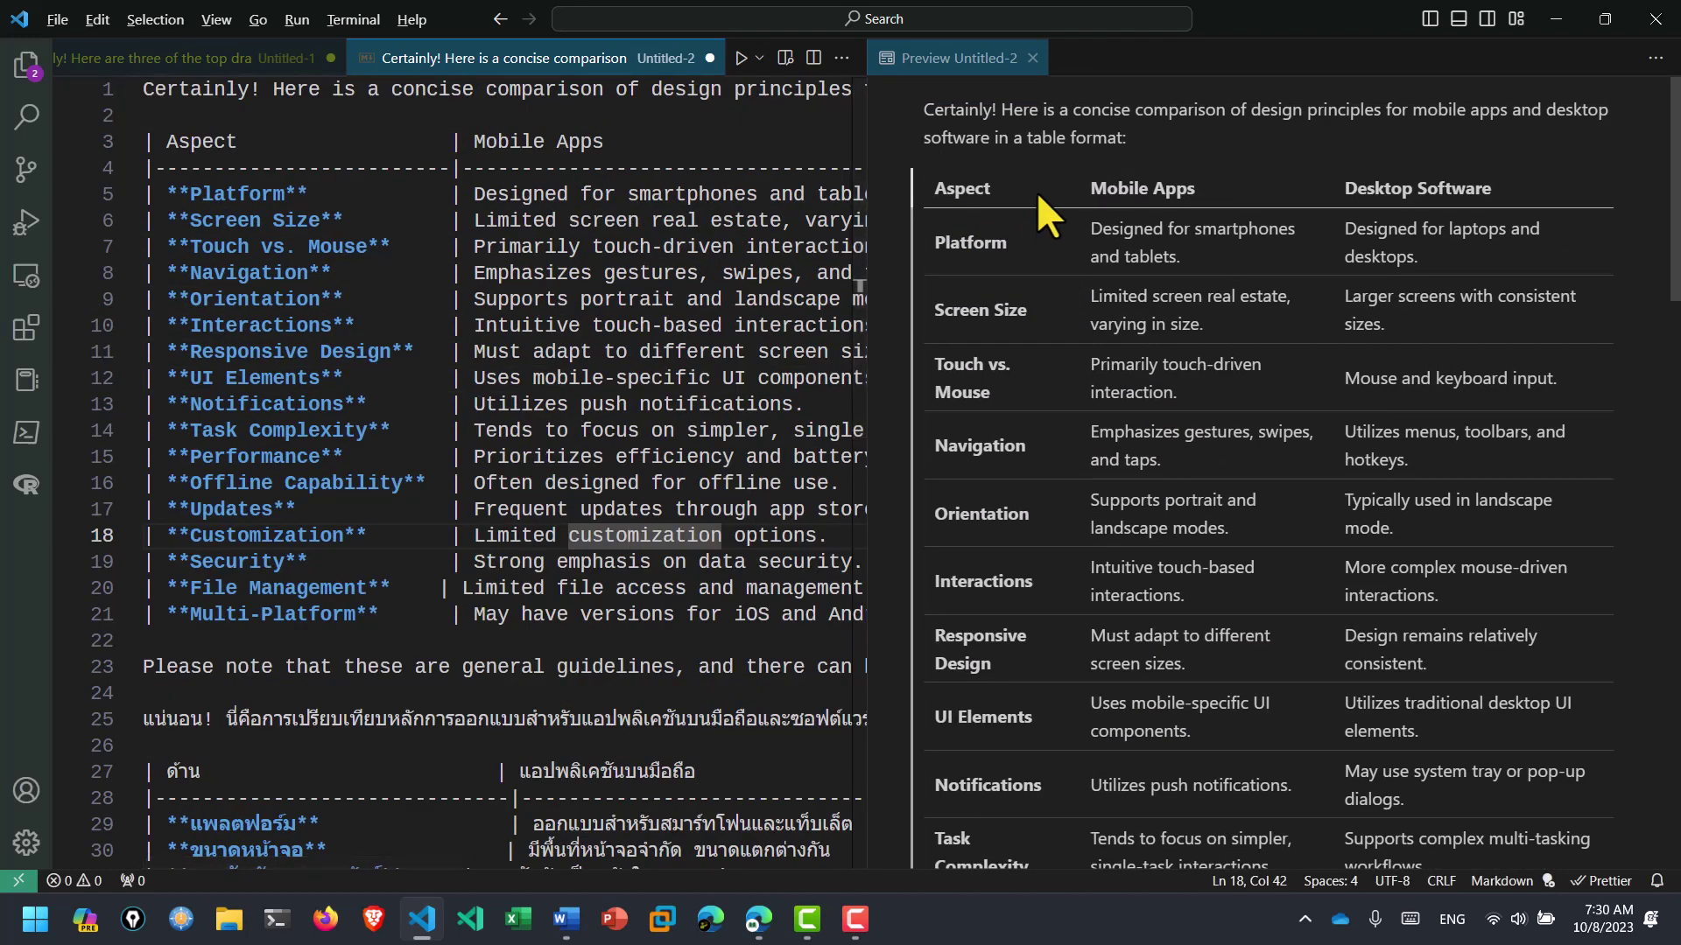
click(941, 217)
click(989, 140)
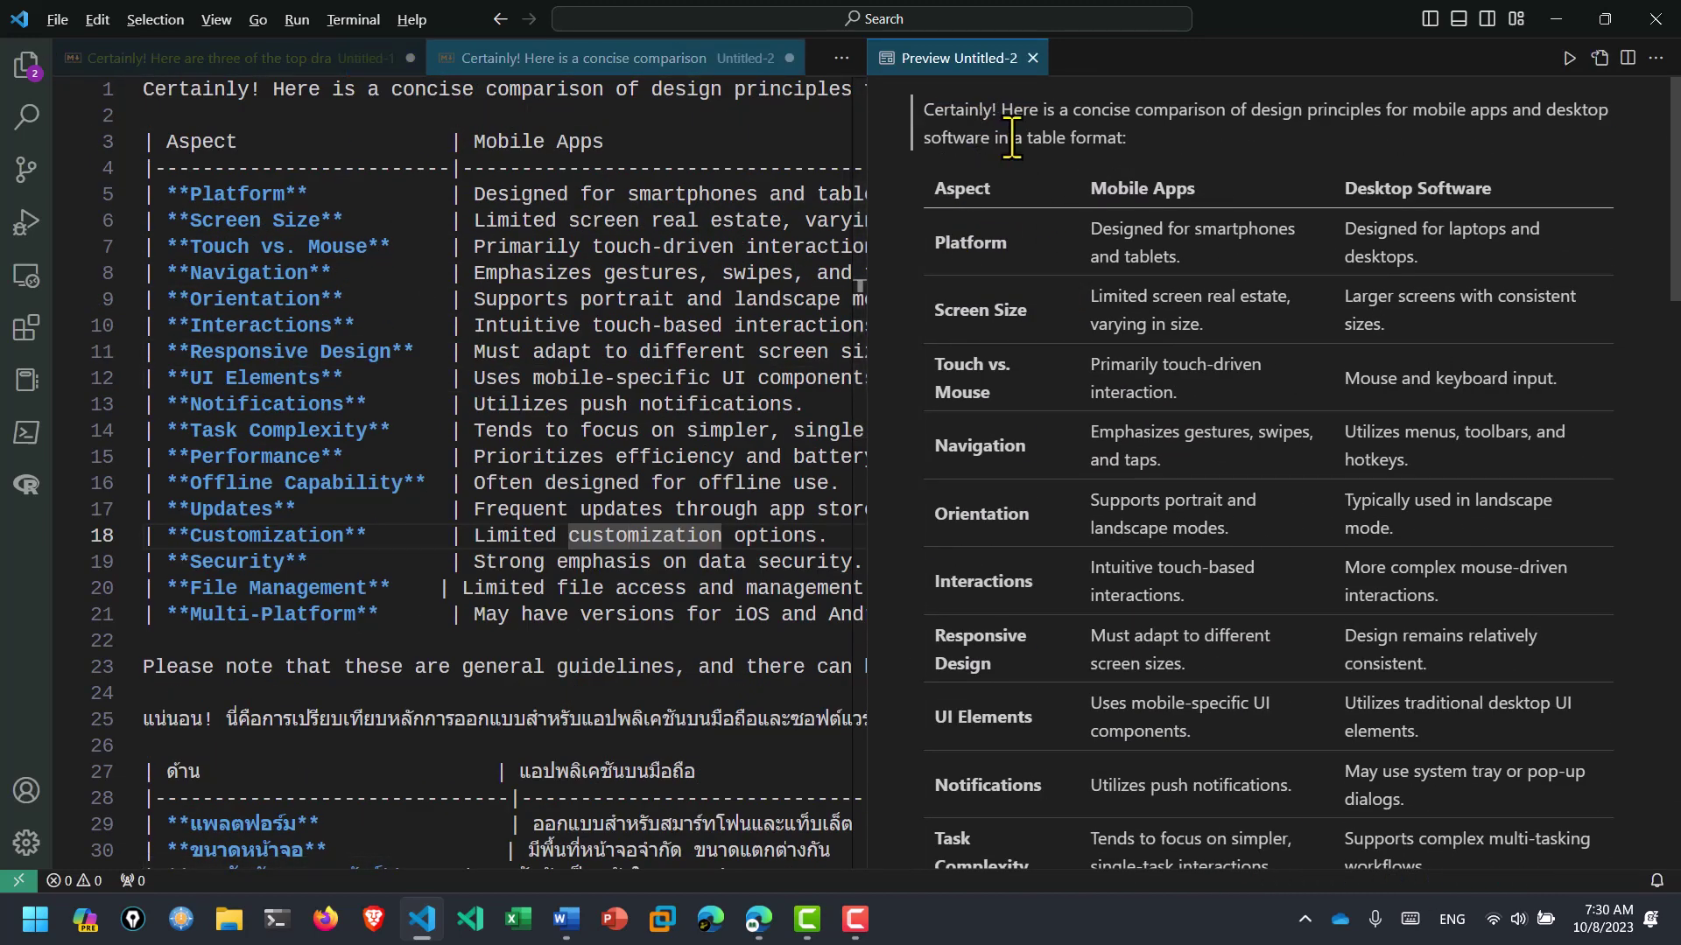
key(ctrl+a)
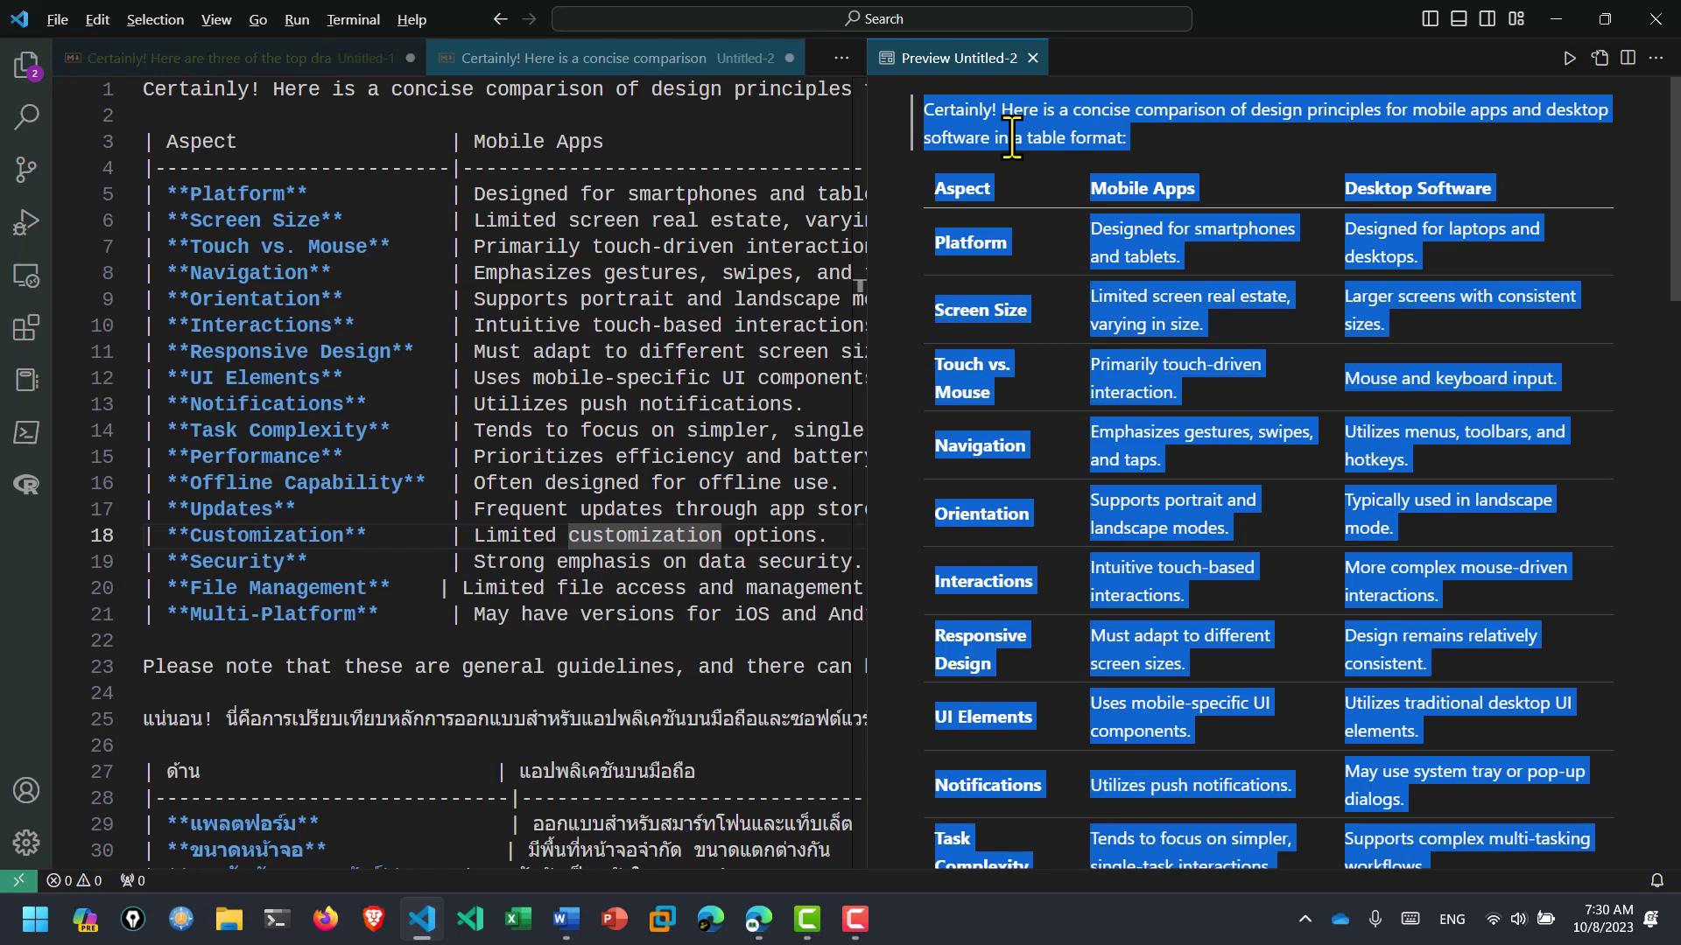
- Paste the rendered comparison table into the blank Document4
click(565, 921)
click(911, 841)
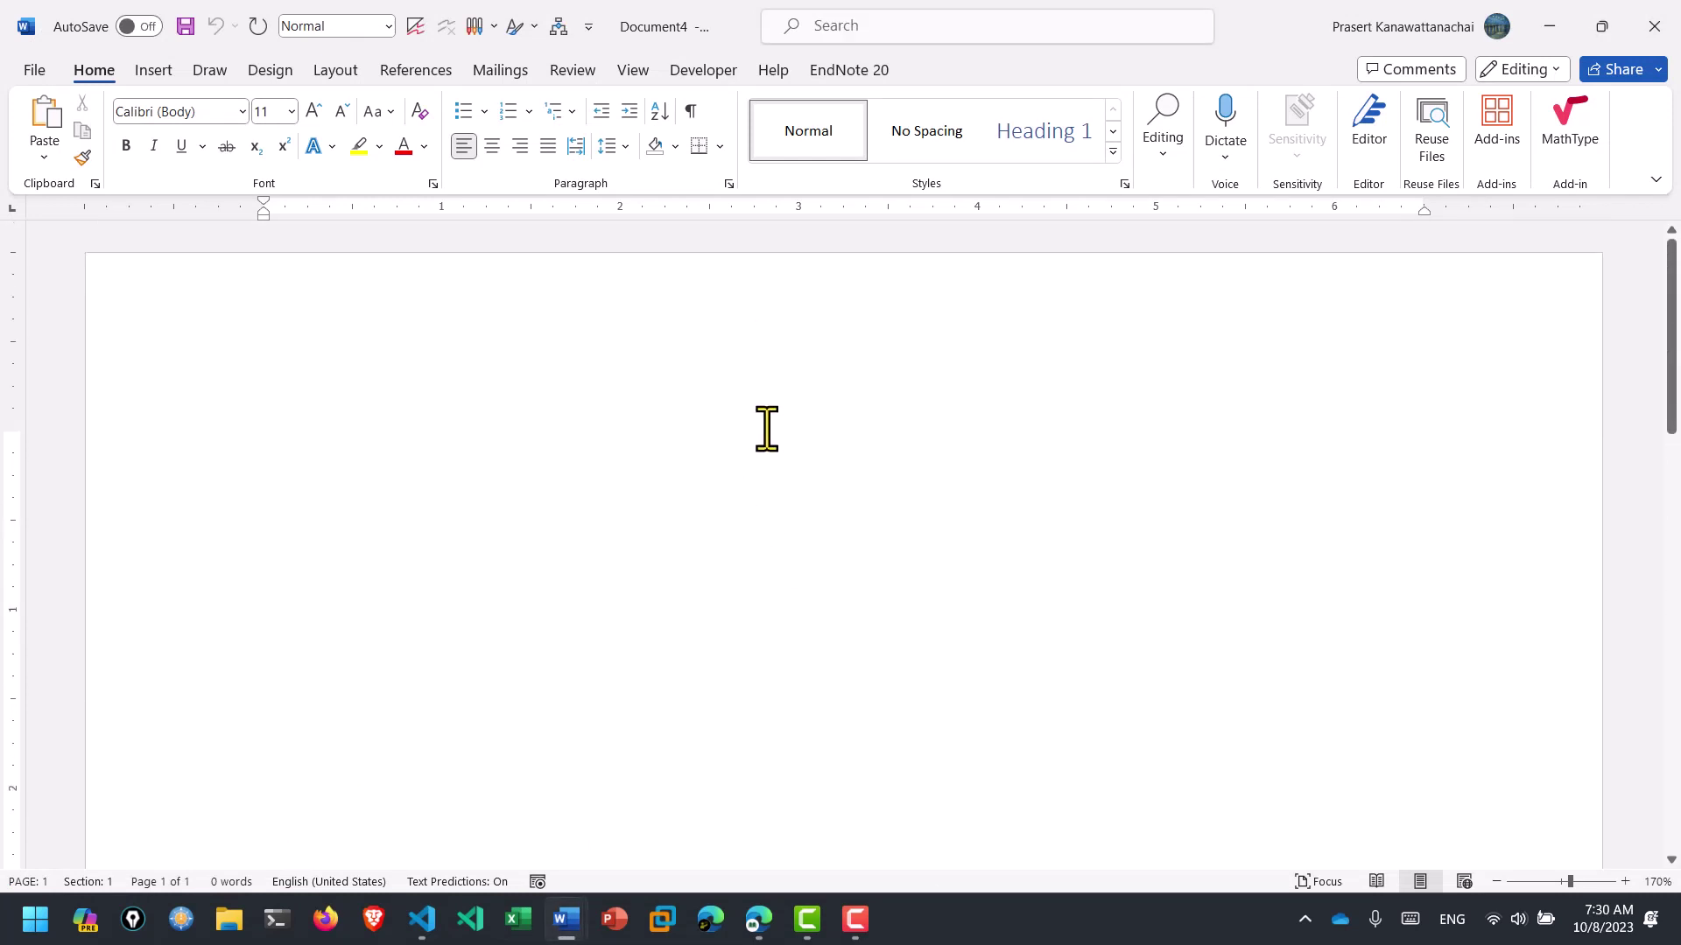
key(ctrl+v)
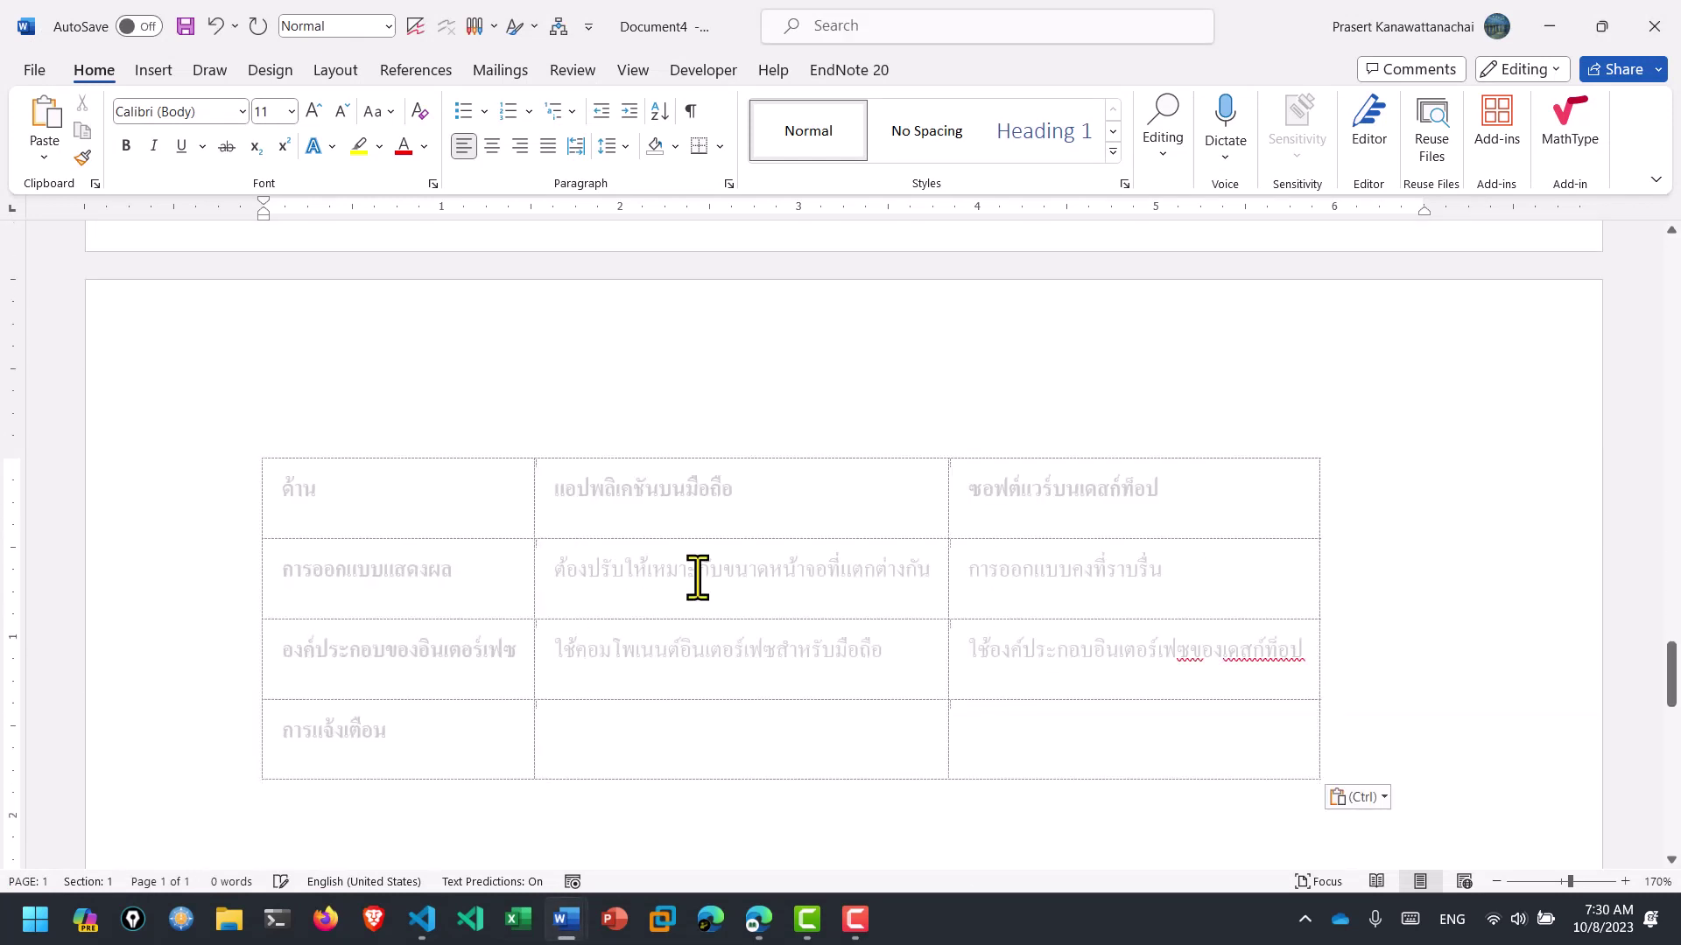
scroll(680, 567, up, 5)
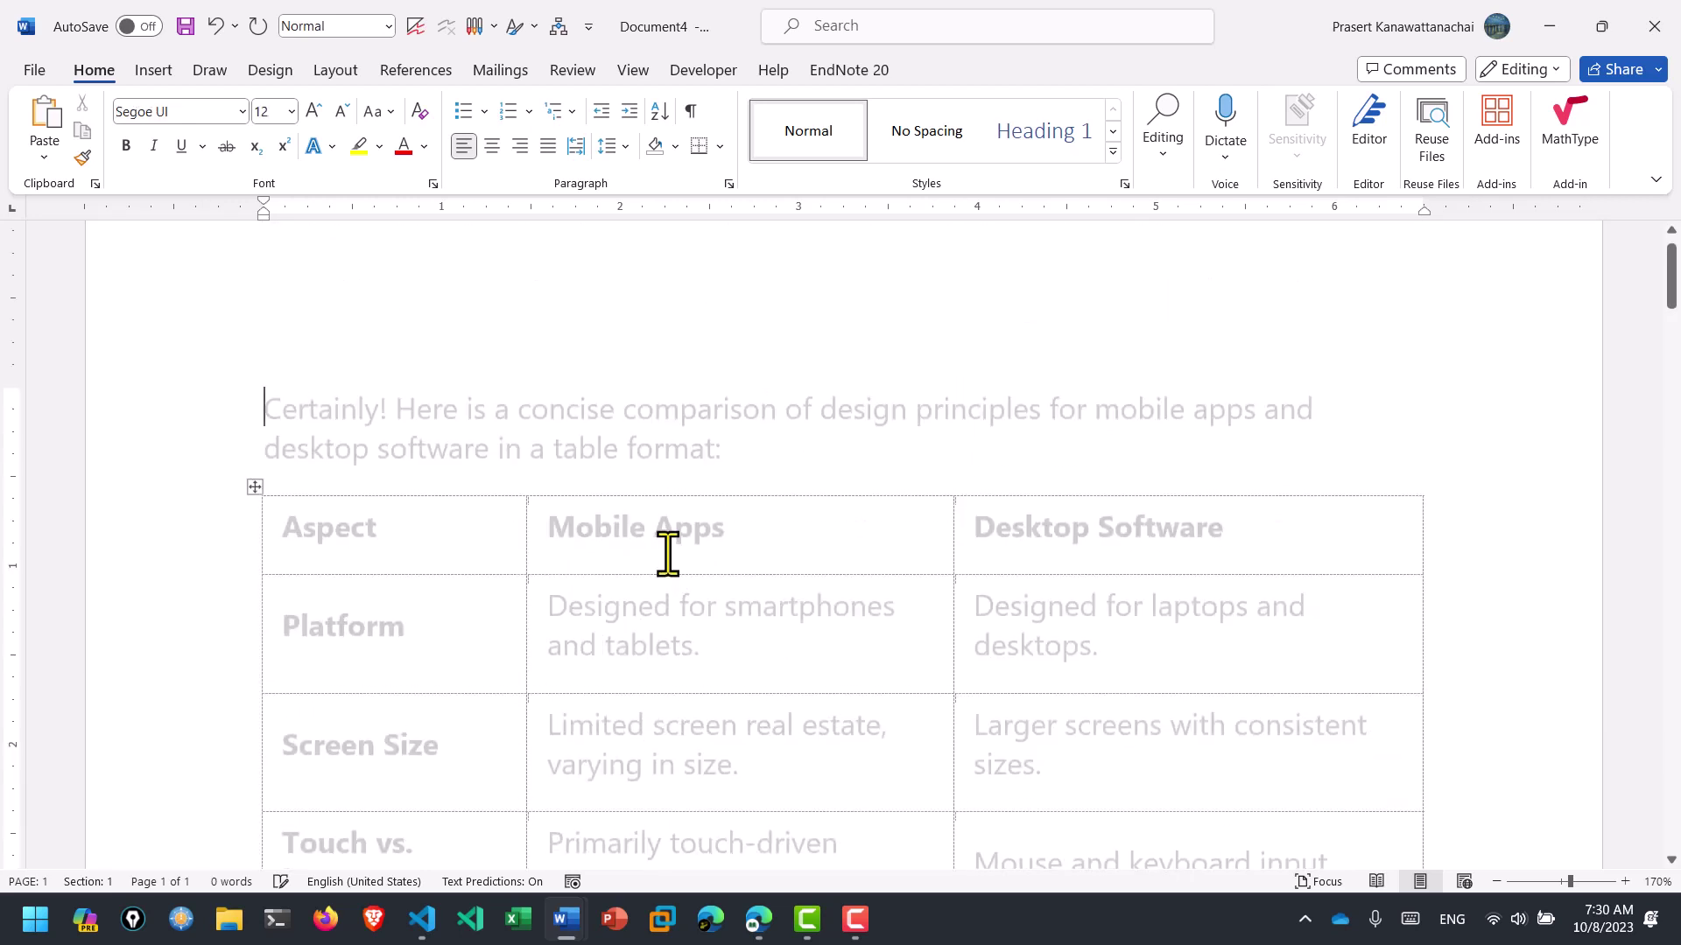
scroll(588, 499, down, 3)
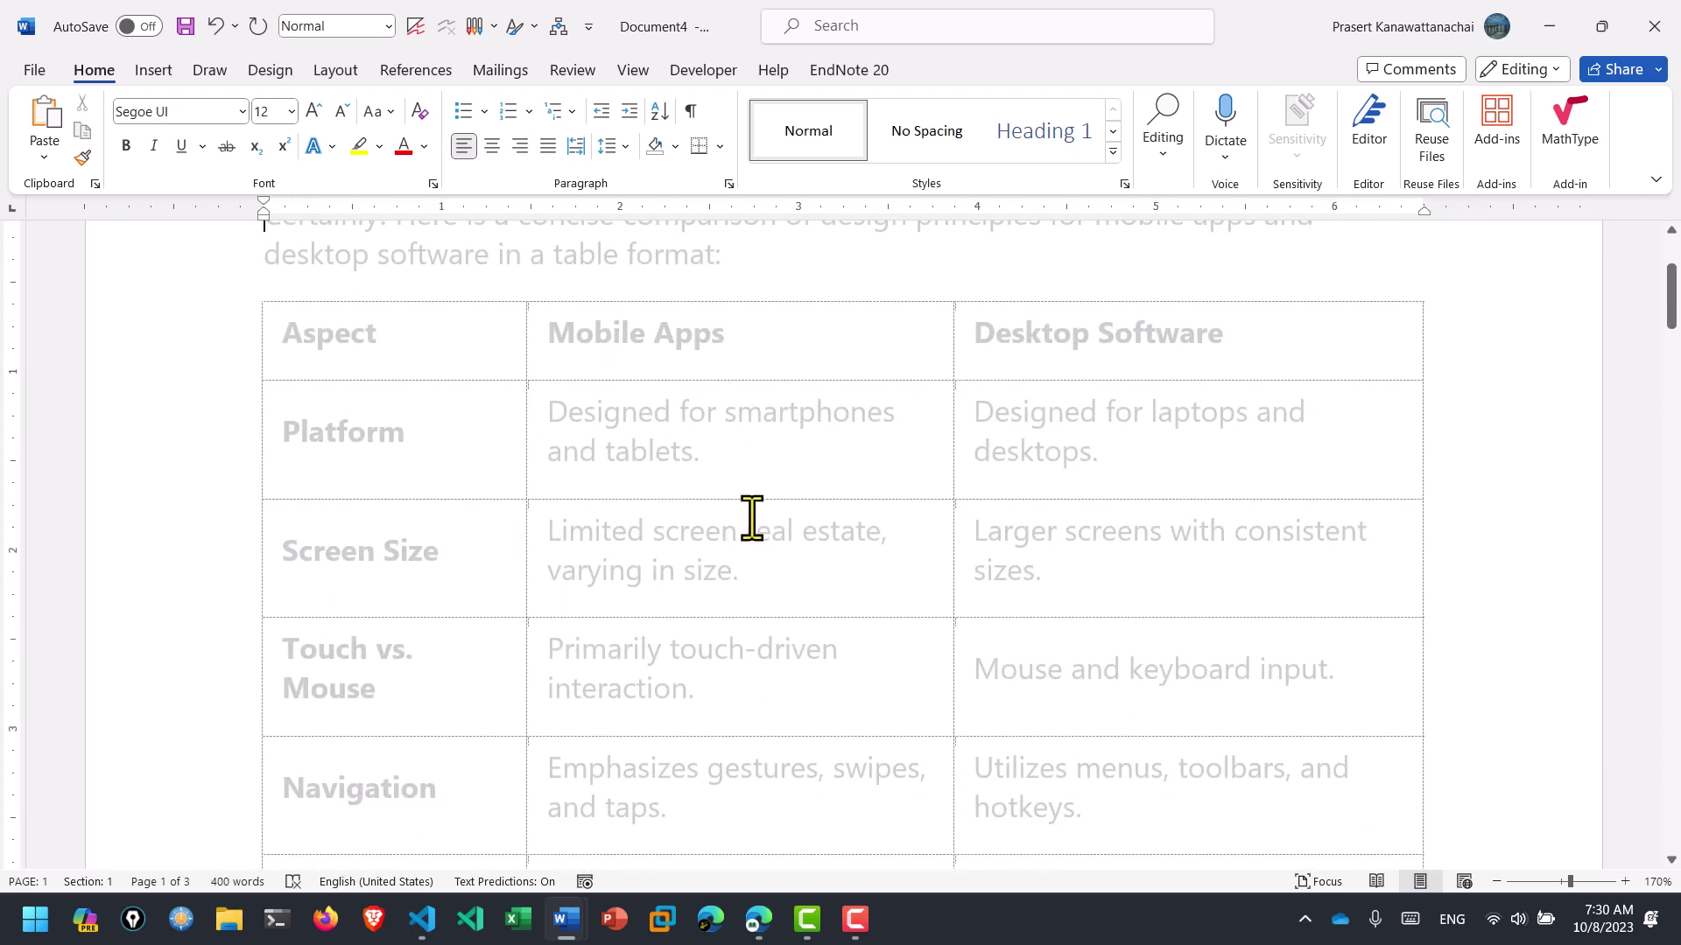
scroll(742, 473, up, 2)
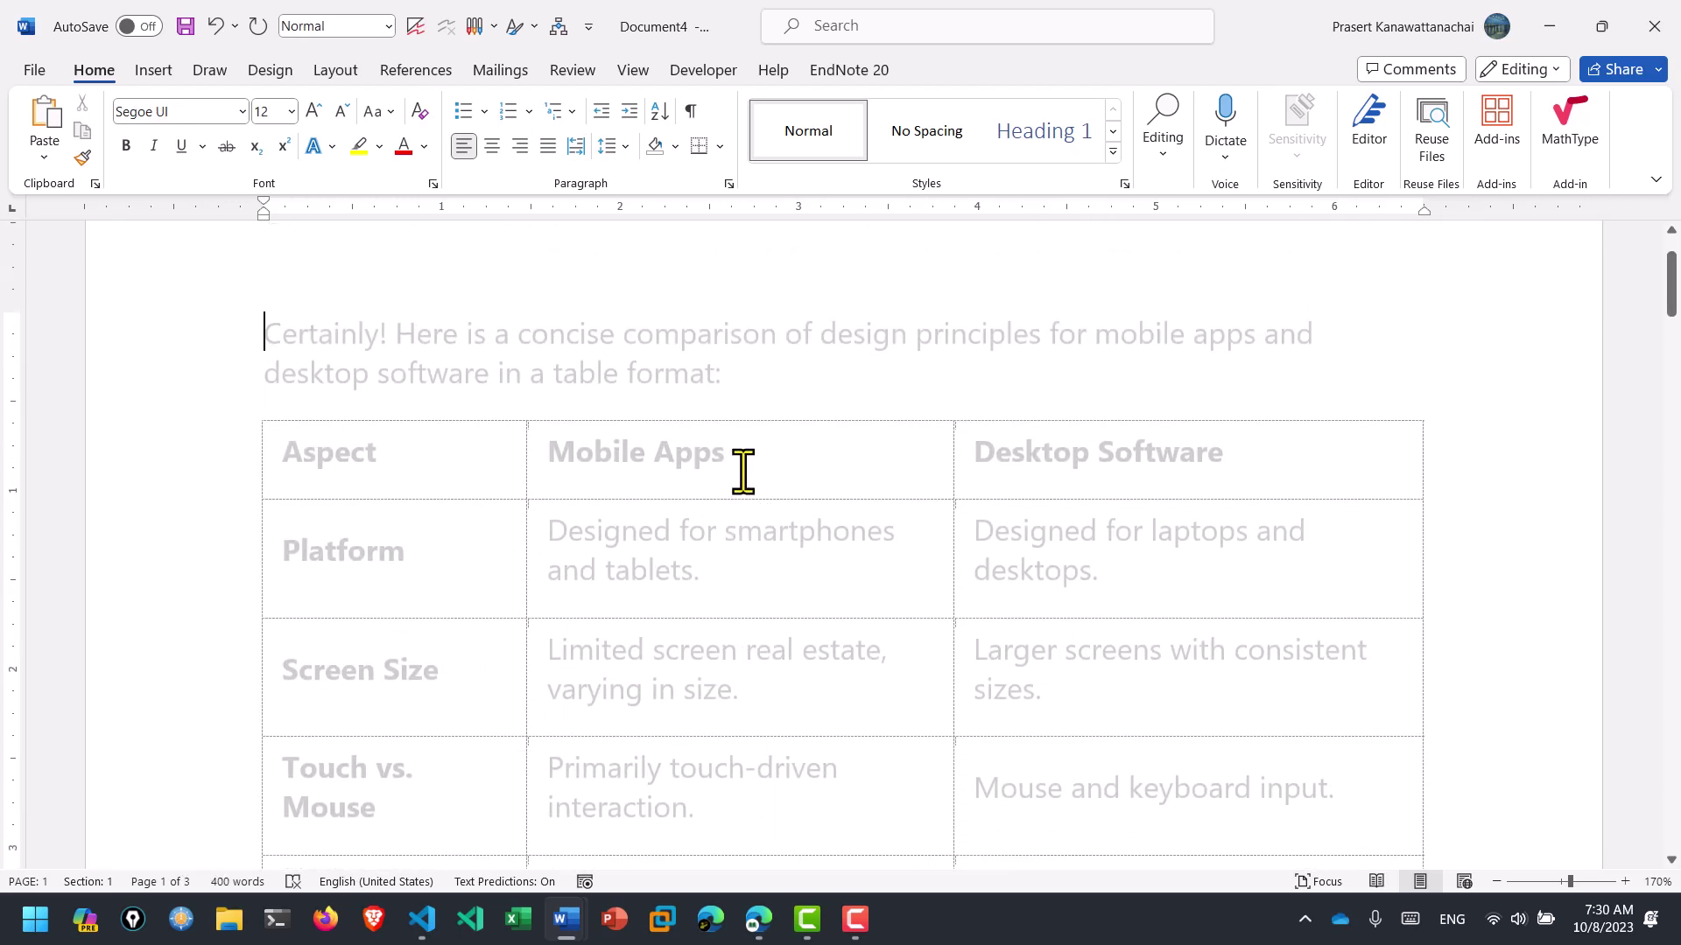
- Clear the pasted formatting and apply a banded table style with bold header and first column
key(ctrl+a)
key(ctrl+space)
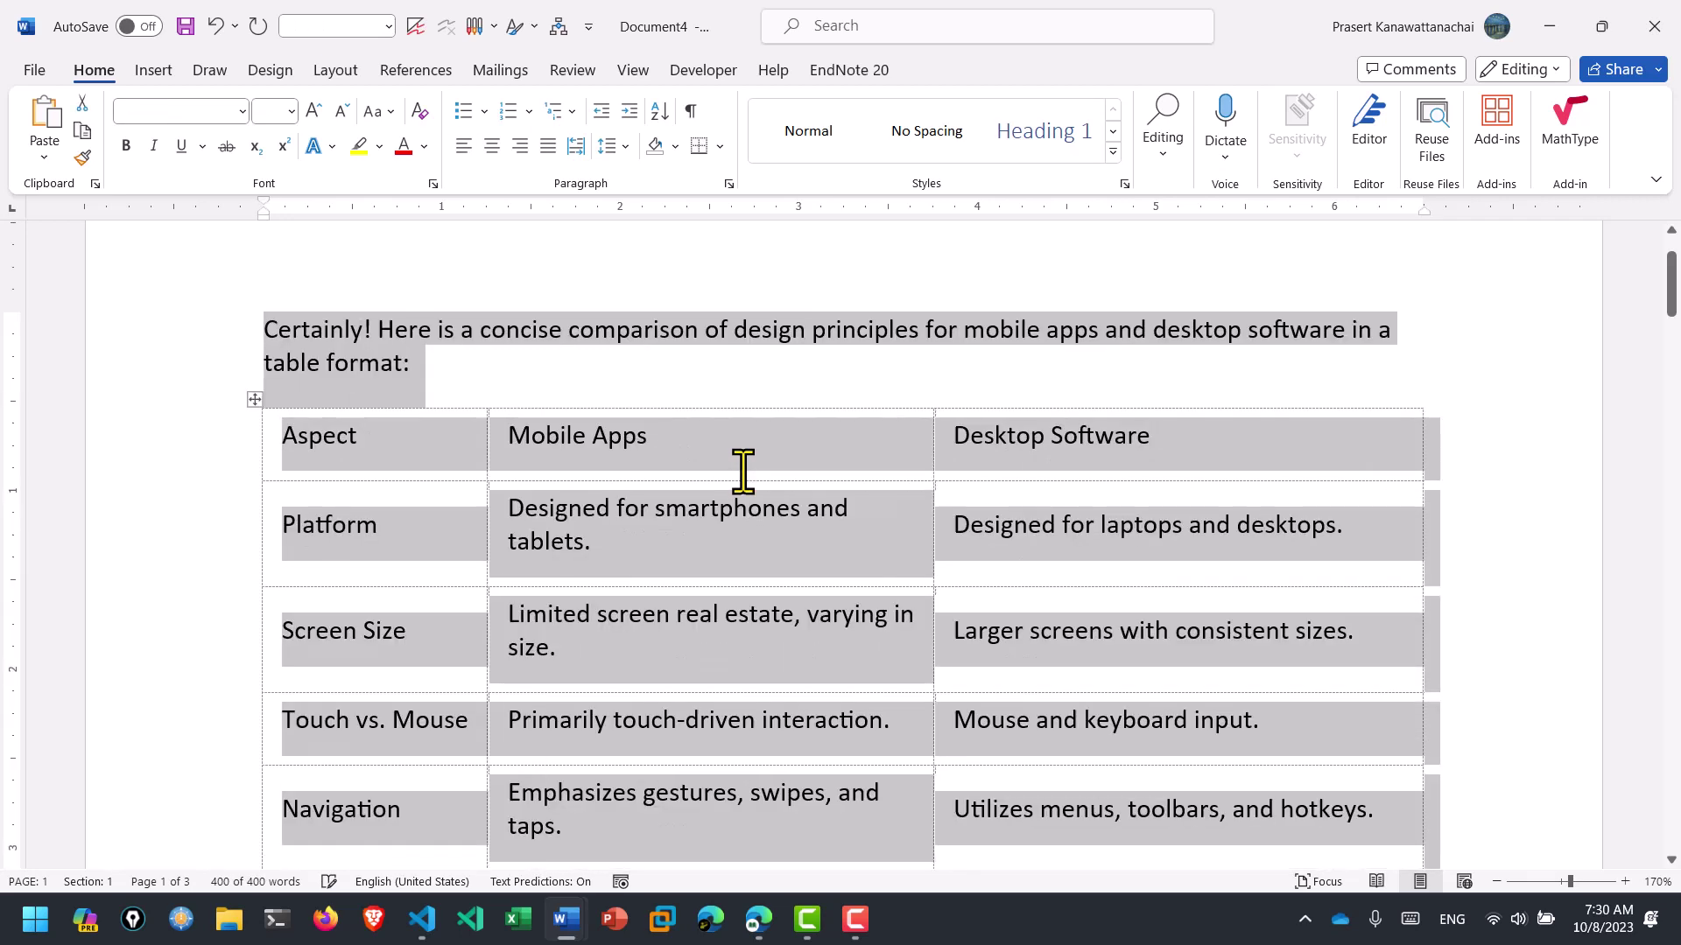
click(587, 473)
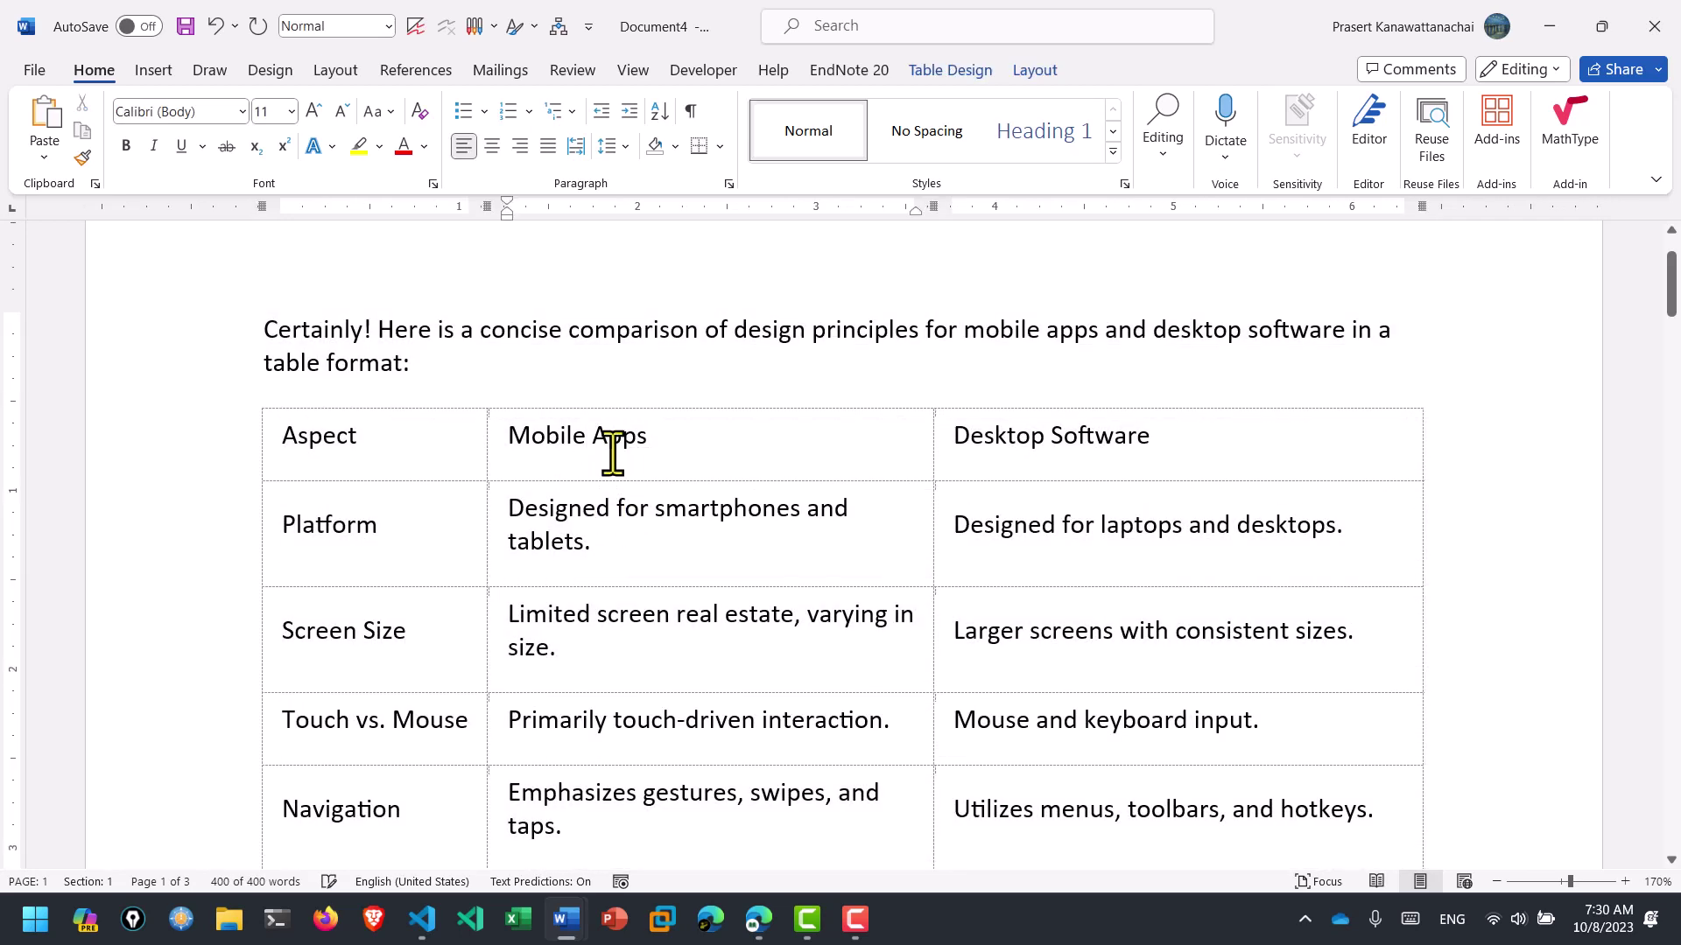
click(1036, 72)
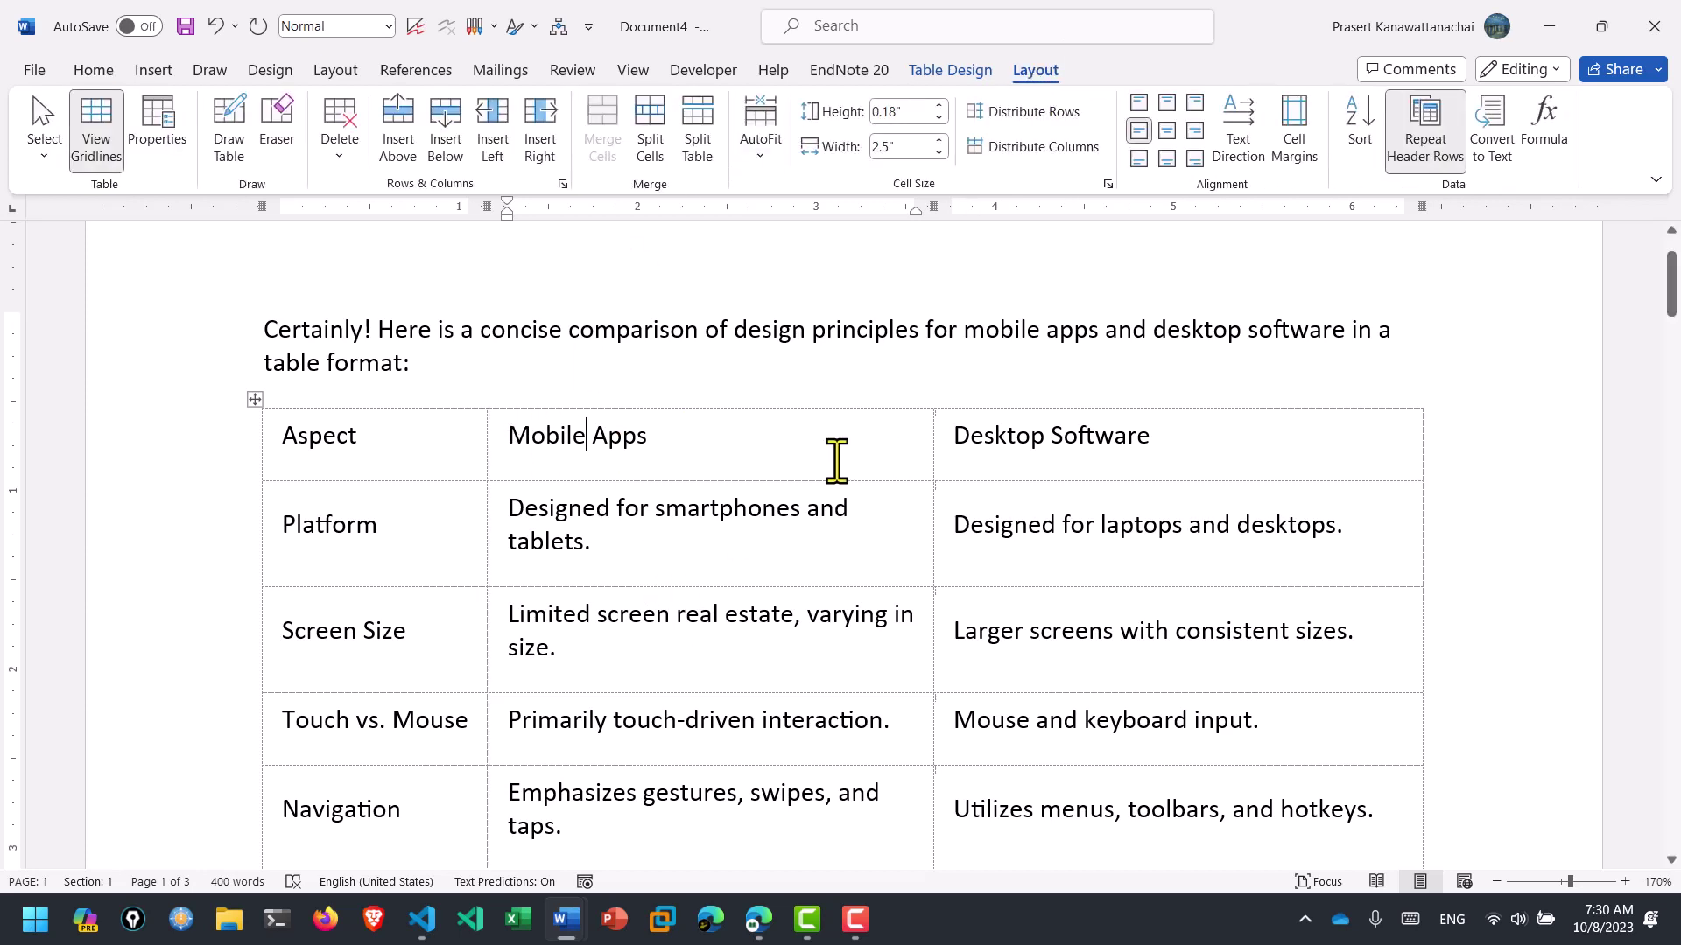
click(956, 70)
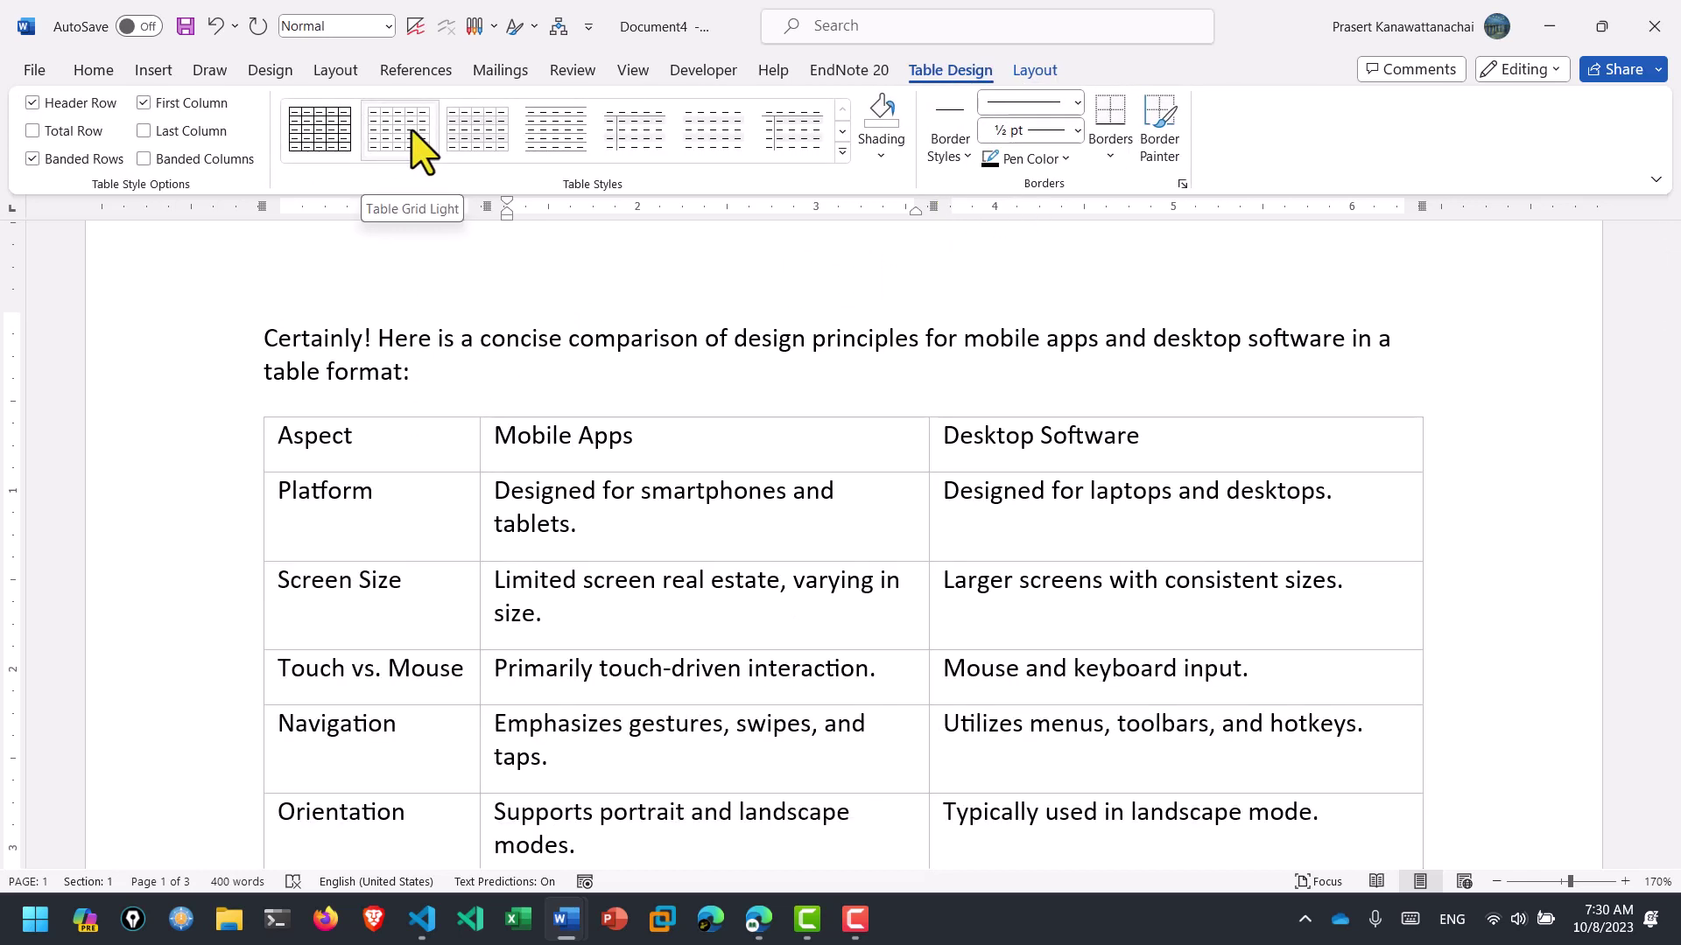
click(420, 149)
click(488, 149)
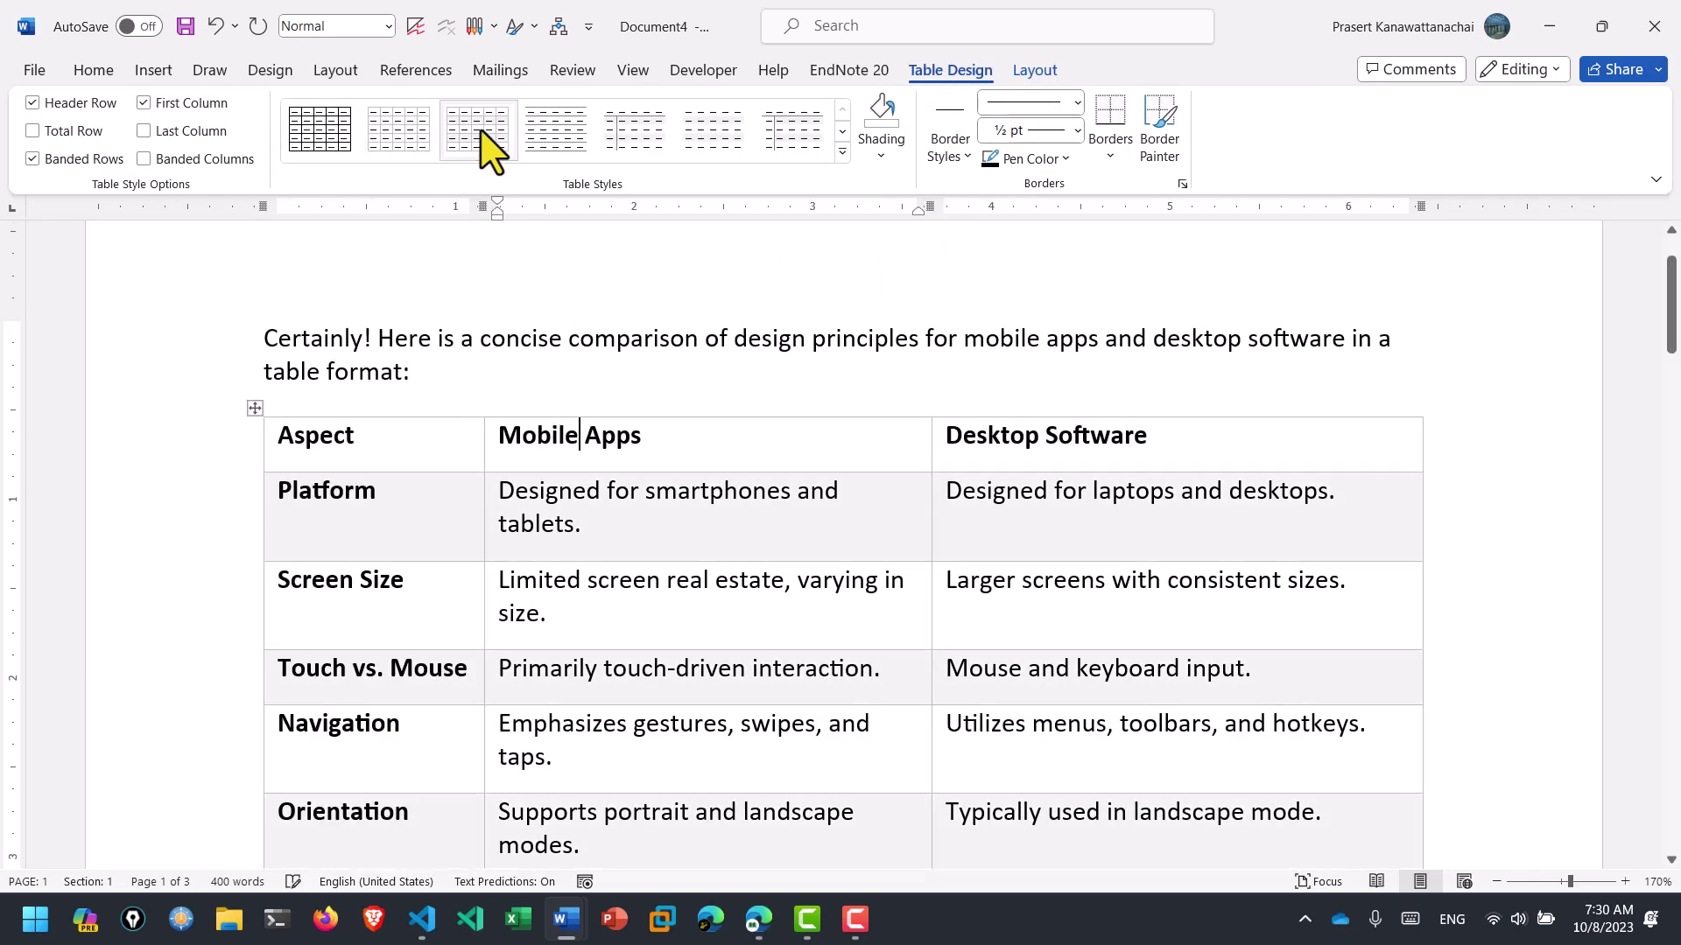
scroll(690, 713, down, 5)
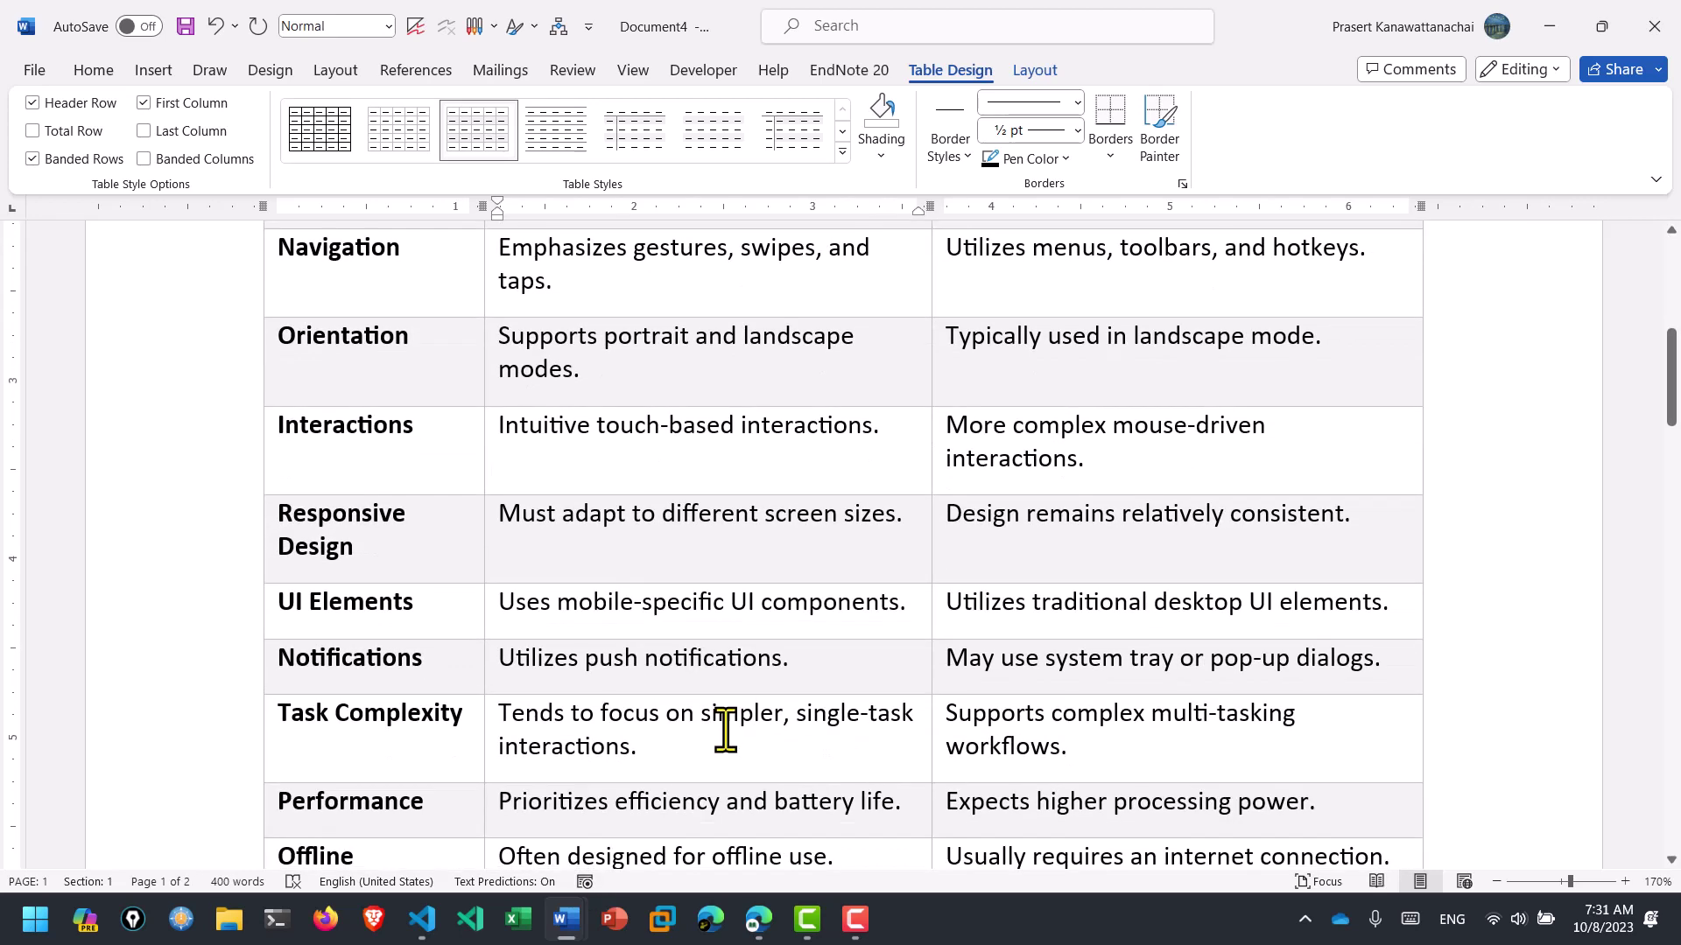
scroll(724, 732, down, 5)
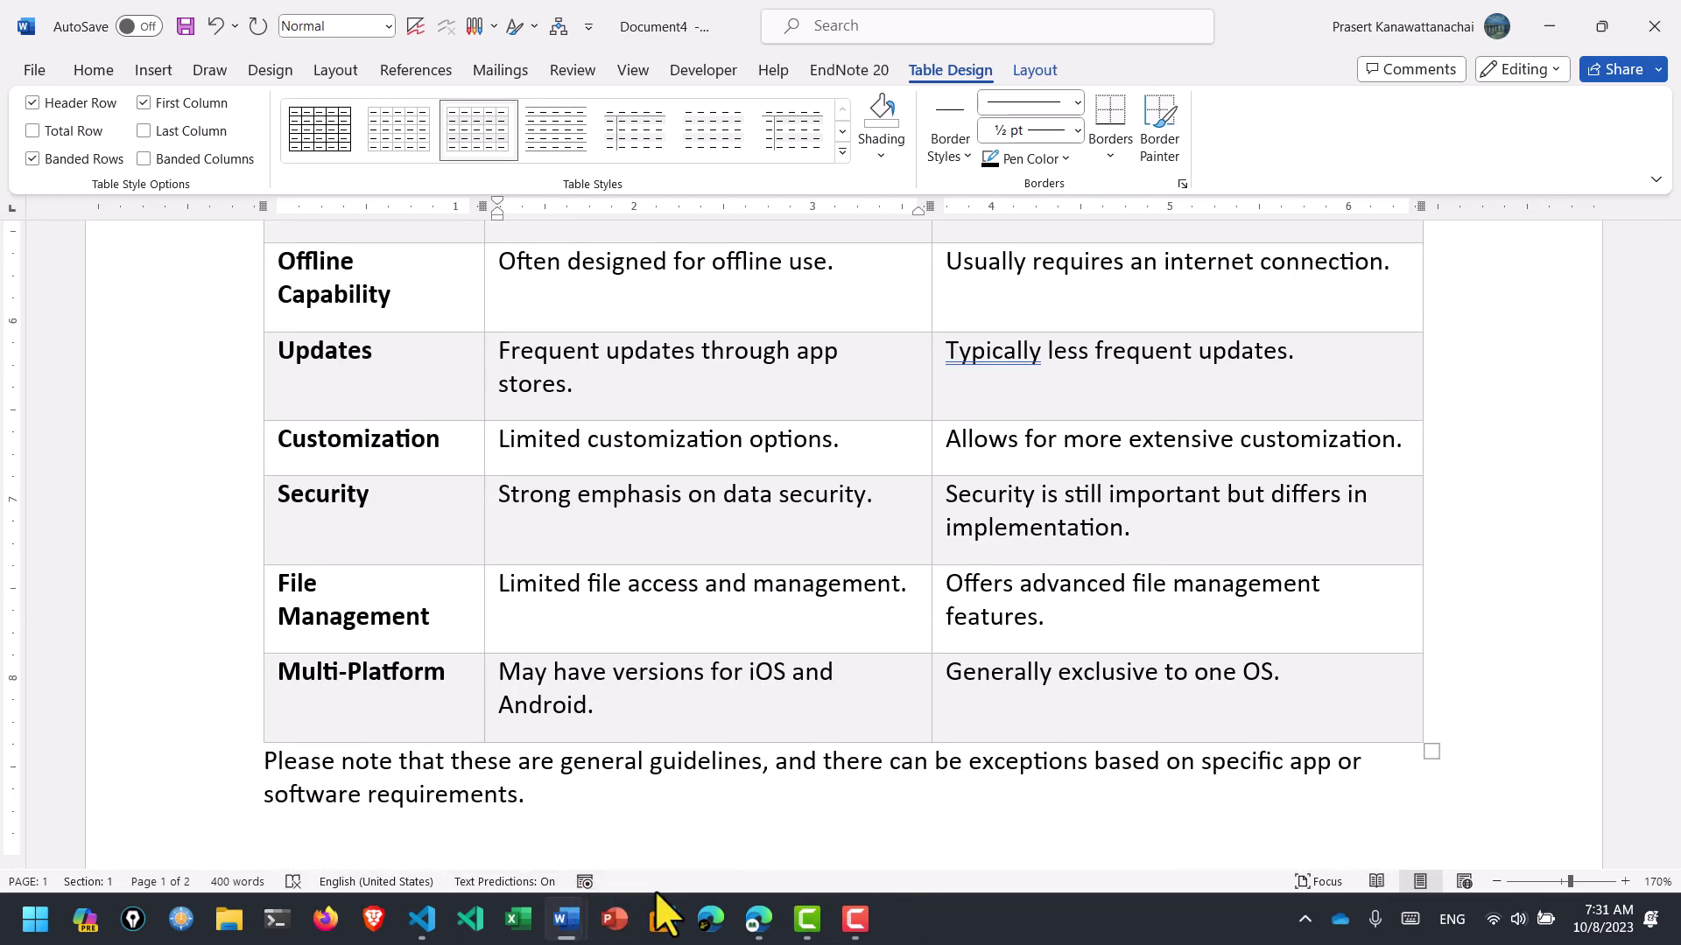
- Open the 7-Day Resistance Training Plan chat and scroll up to its beginning
click(758, 920)
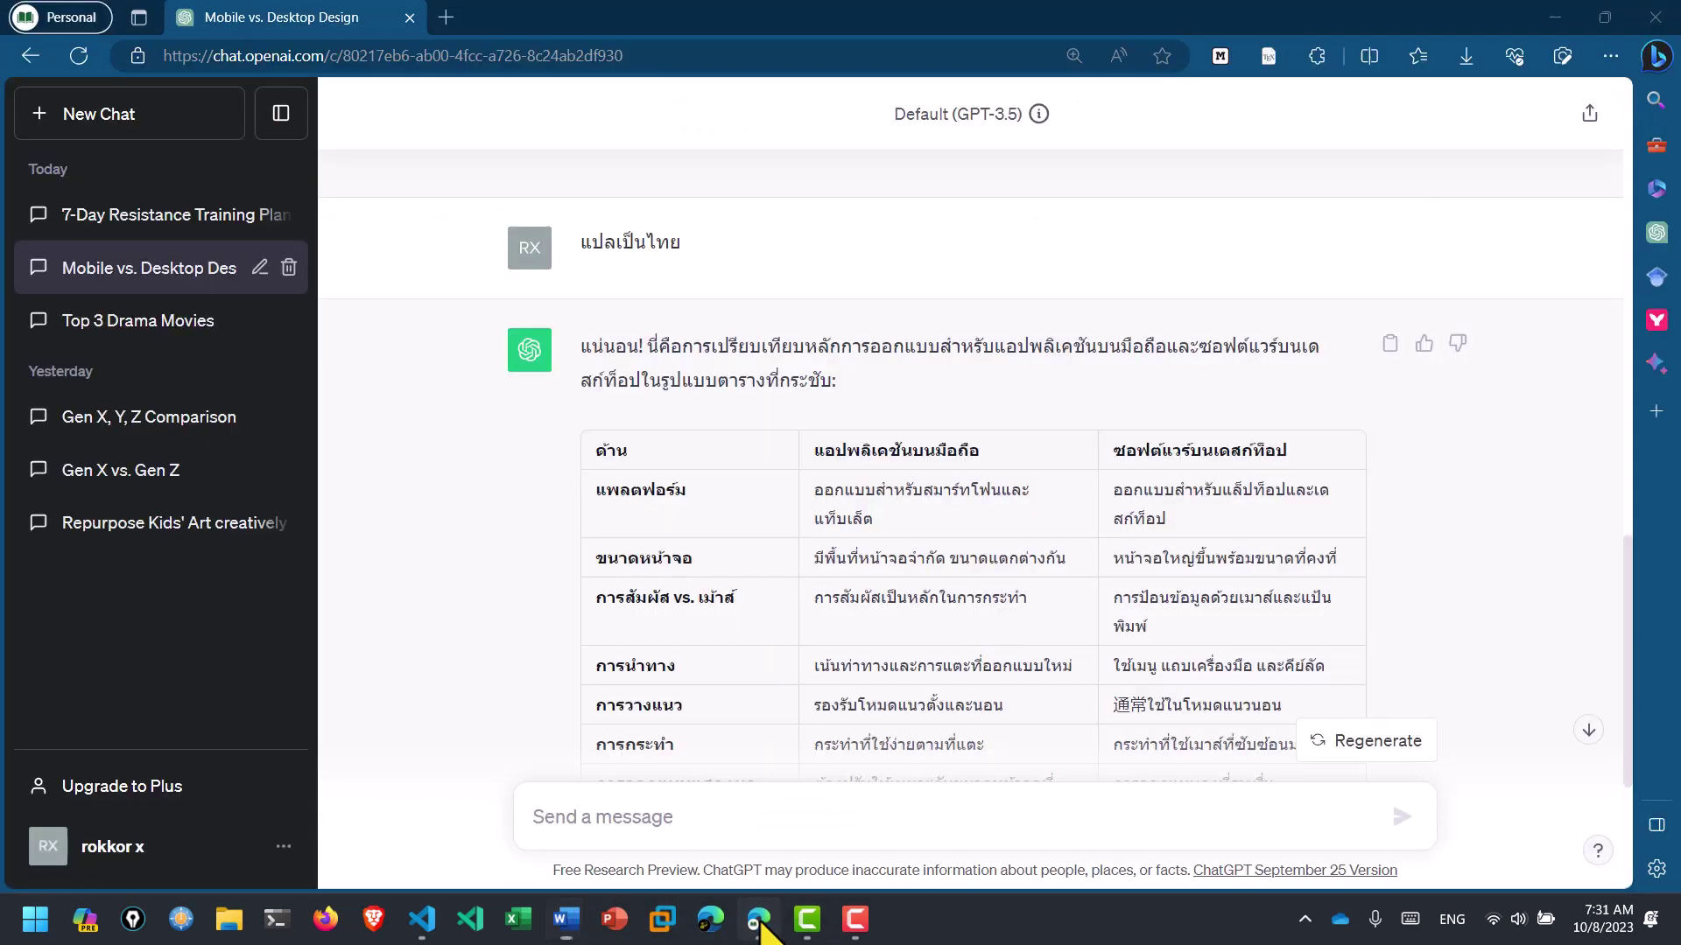
click(230, 219)
scroll(692, 377, up, 4)
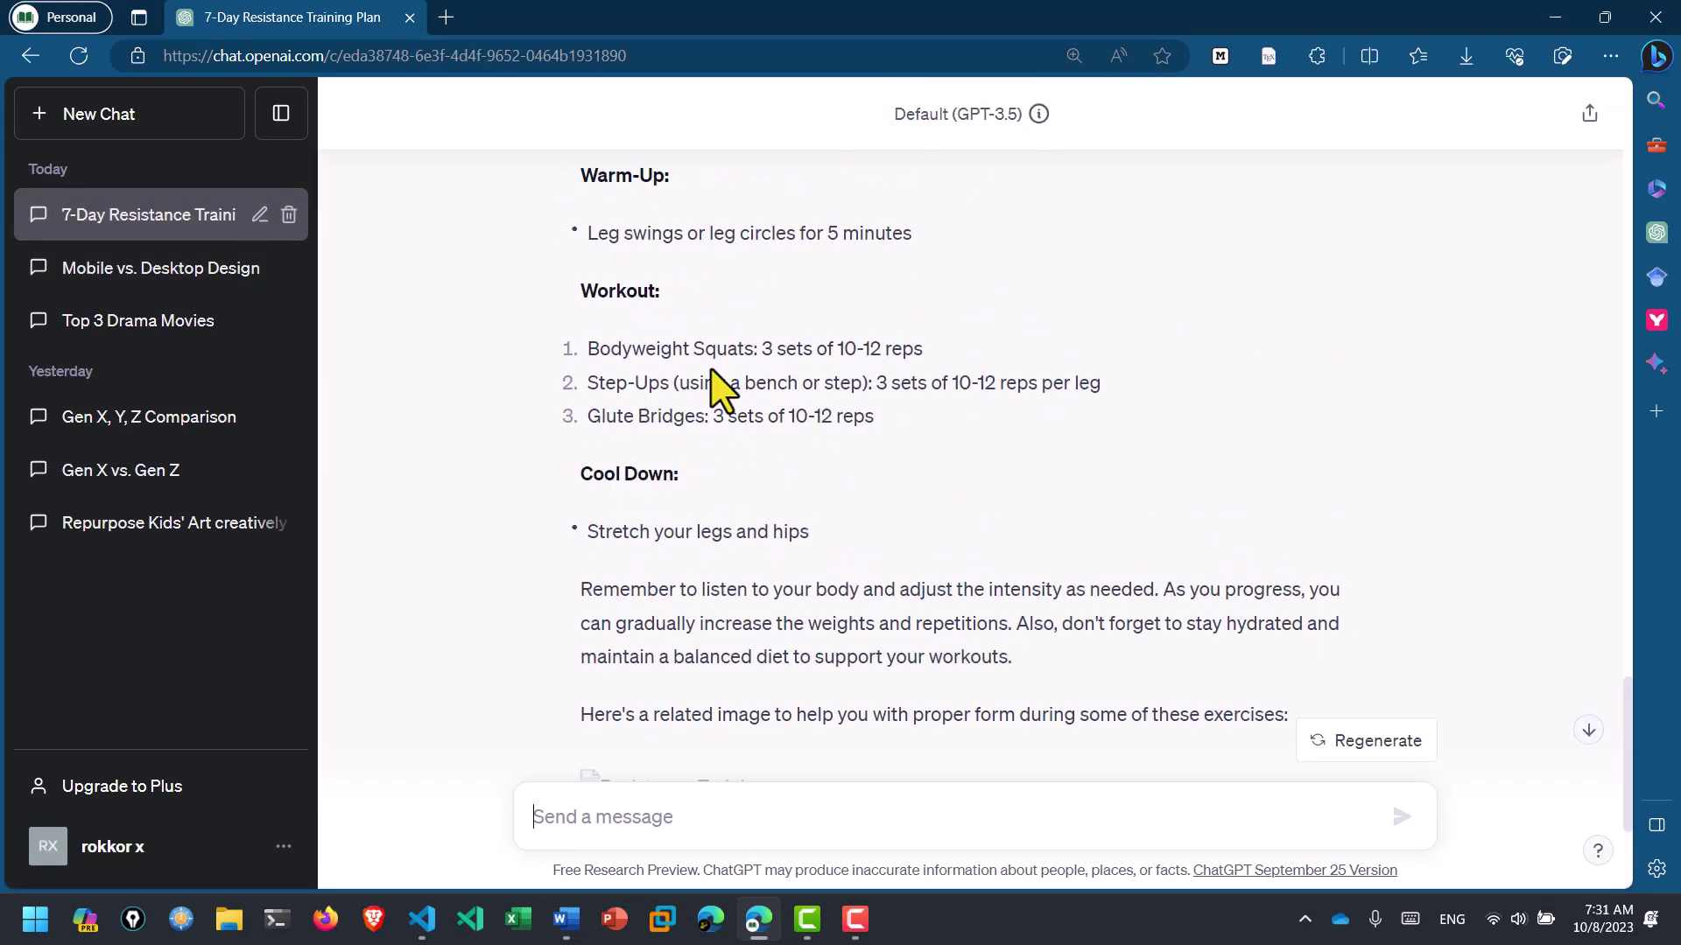
scroll(714, 385, up, 5)
scroll(717, 387, up, 8)
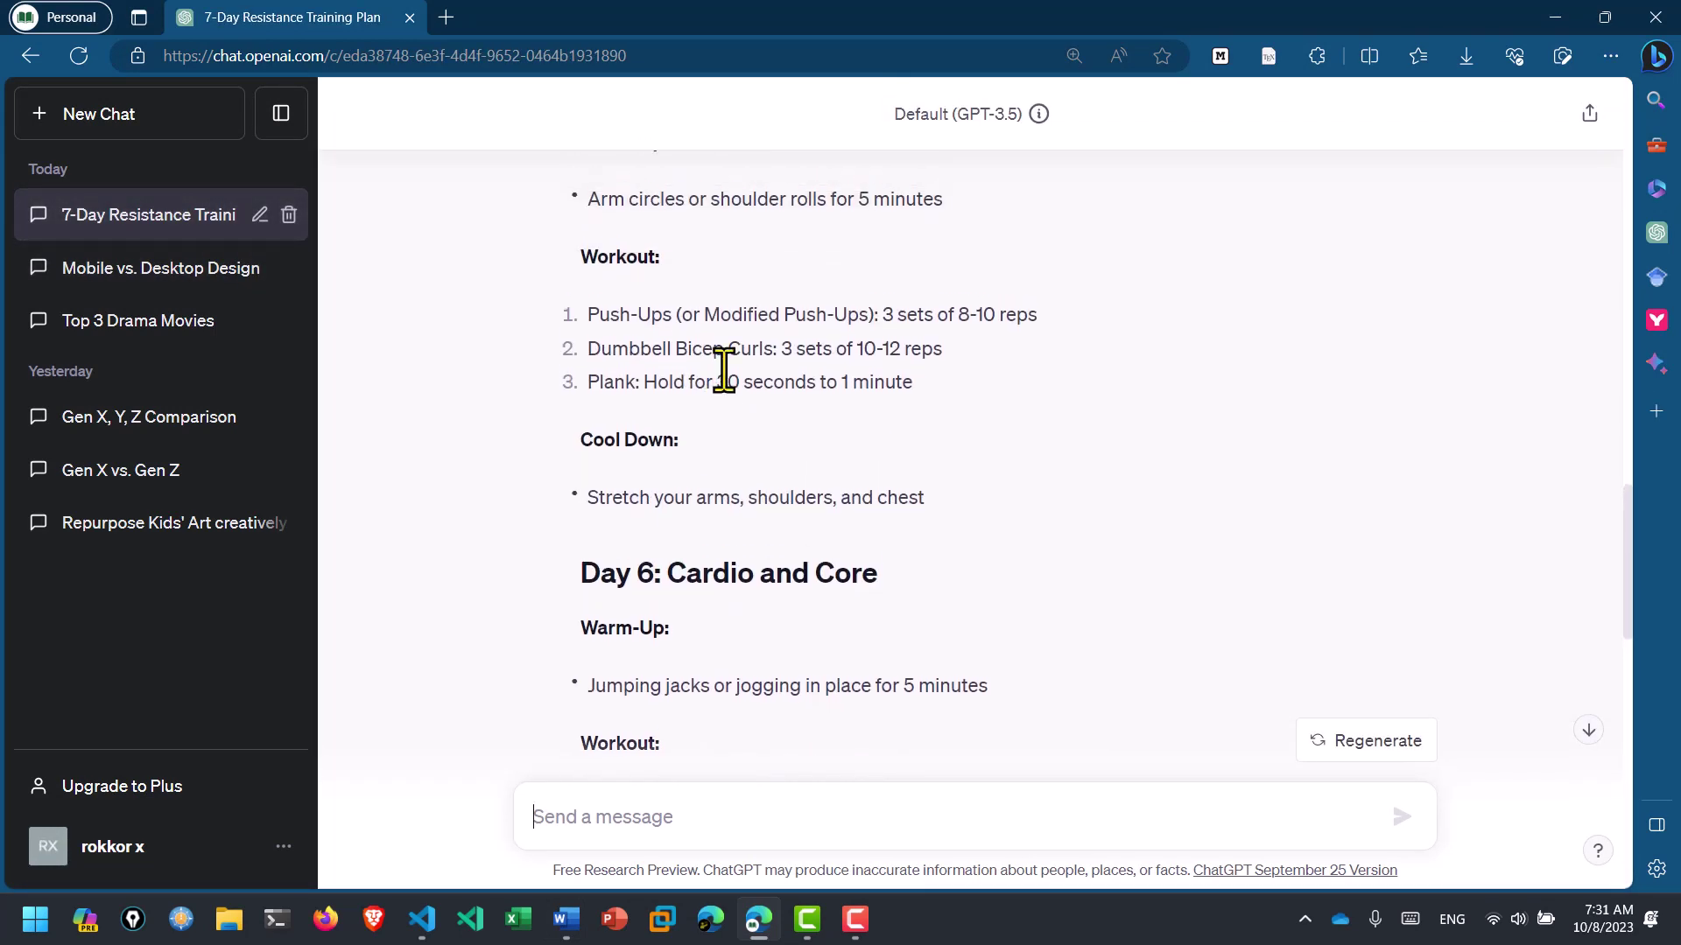
scroll(736, 367, up, 10)
scroll(700, 526, up, 10)
scroll(601, 582, down, 2)
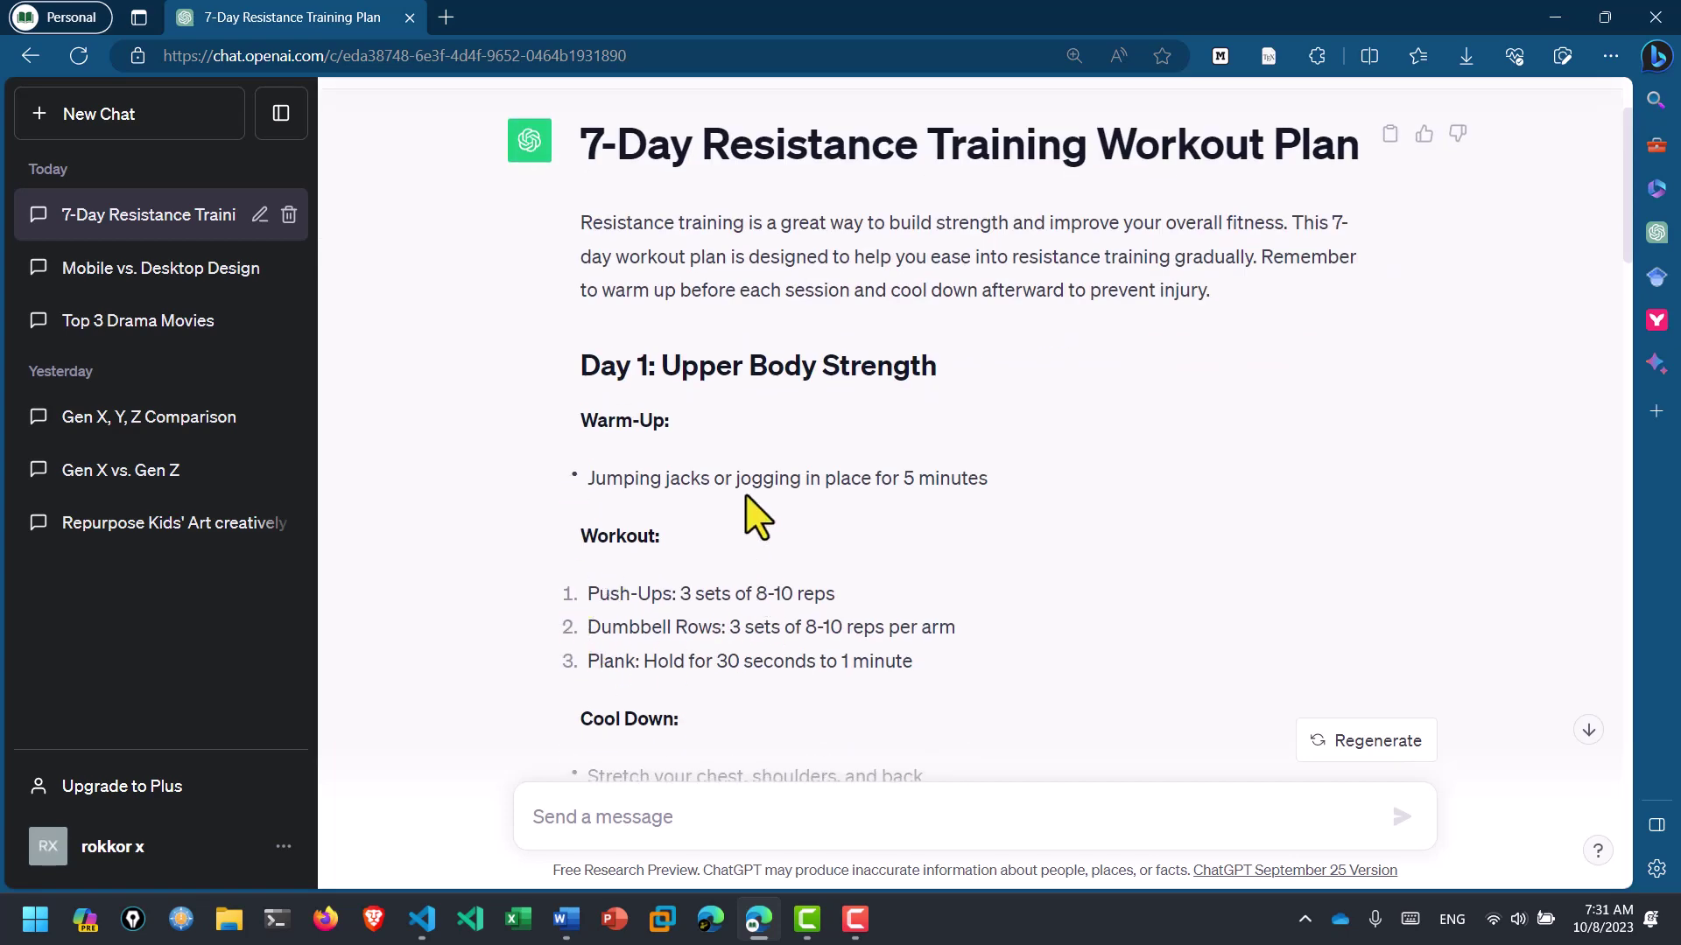
scroll(768, 479, up, 2)
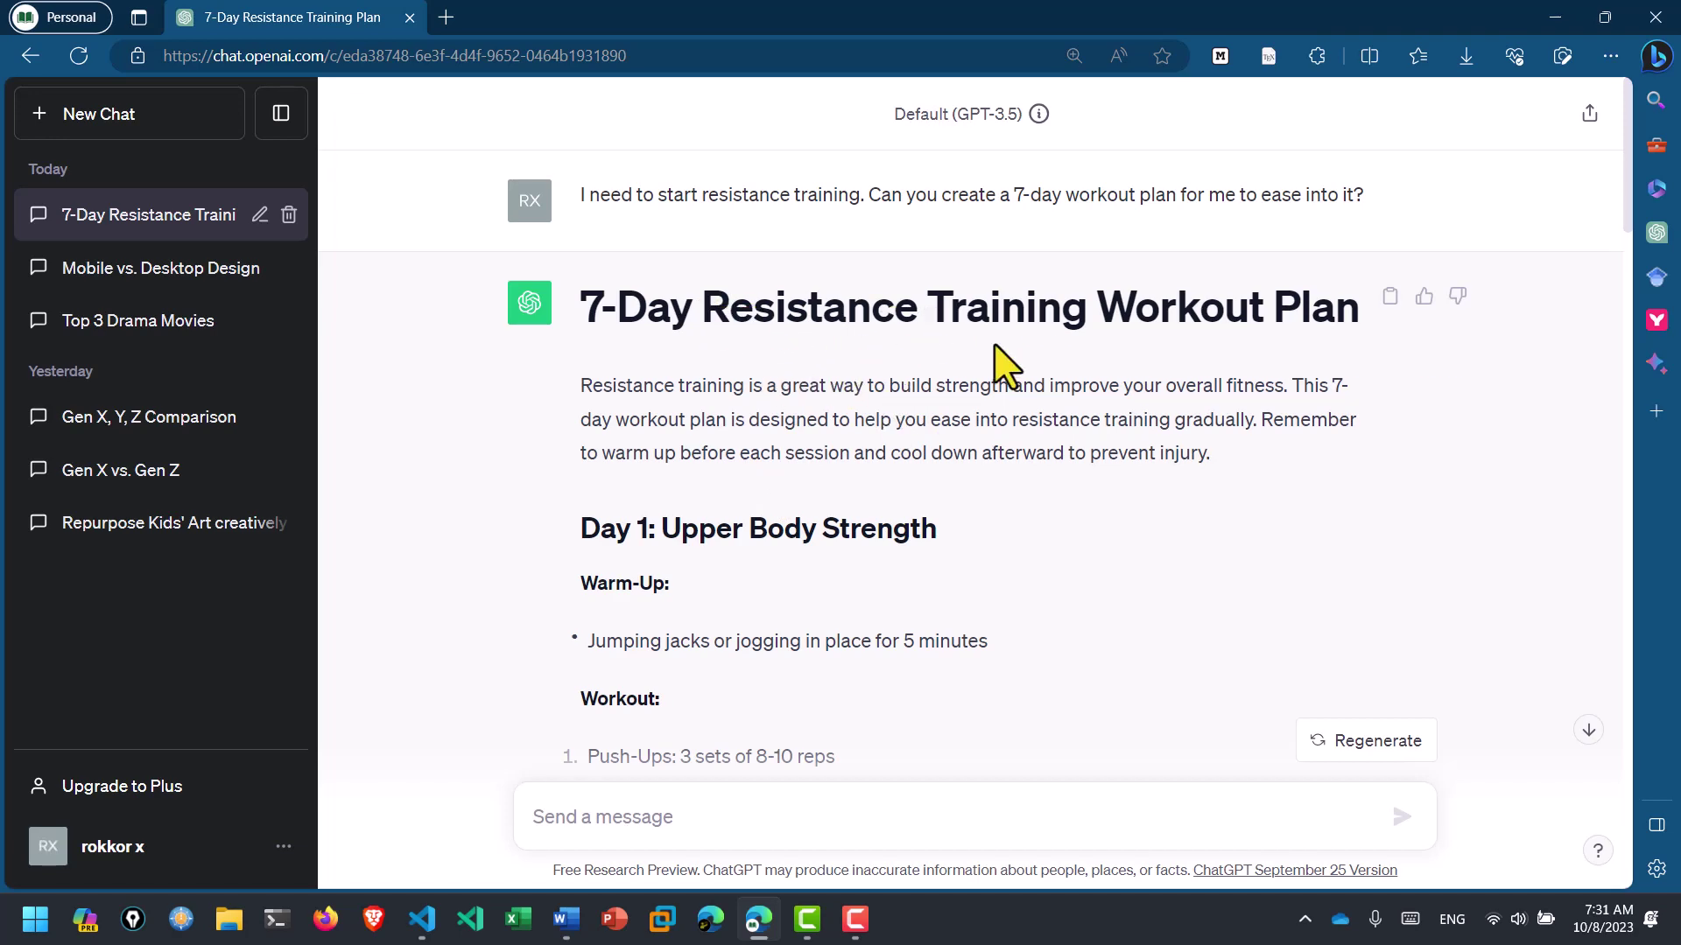
scroll(1015, 403, down, 4)
scroll(1095, 411, up, 4)
- Paste the 7-Day Resistance Training Workout Plan into a new VS Code file
click(422, 919)
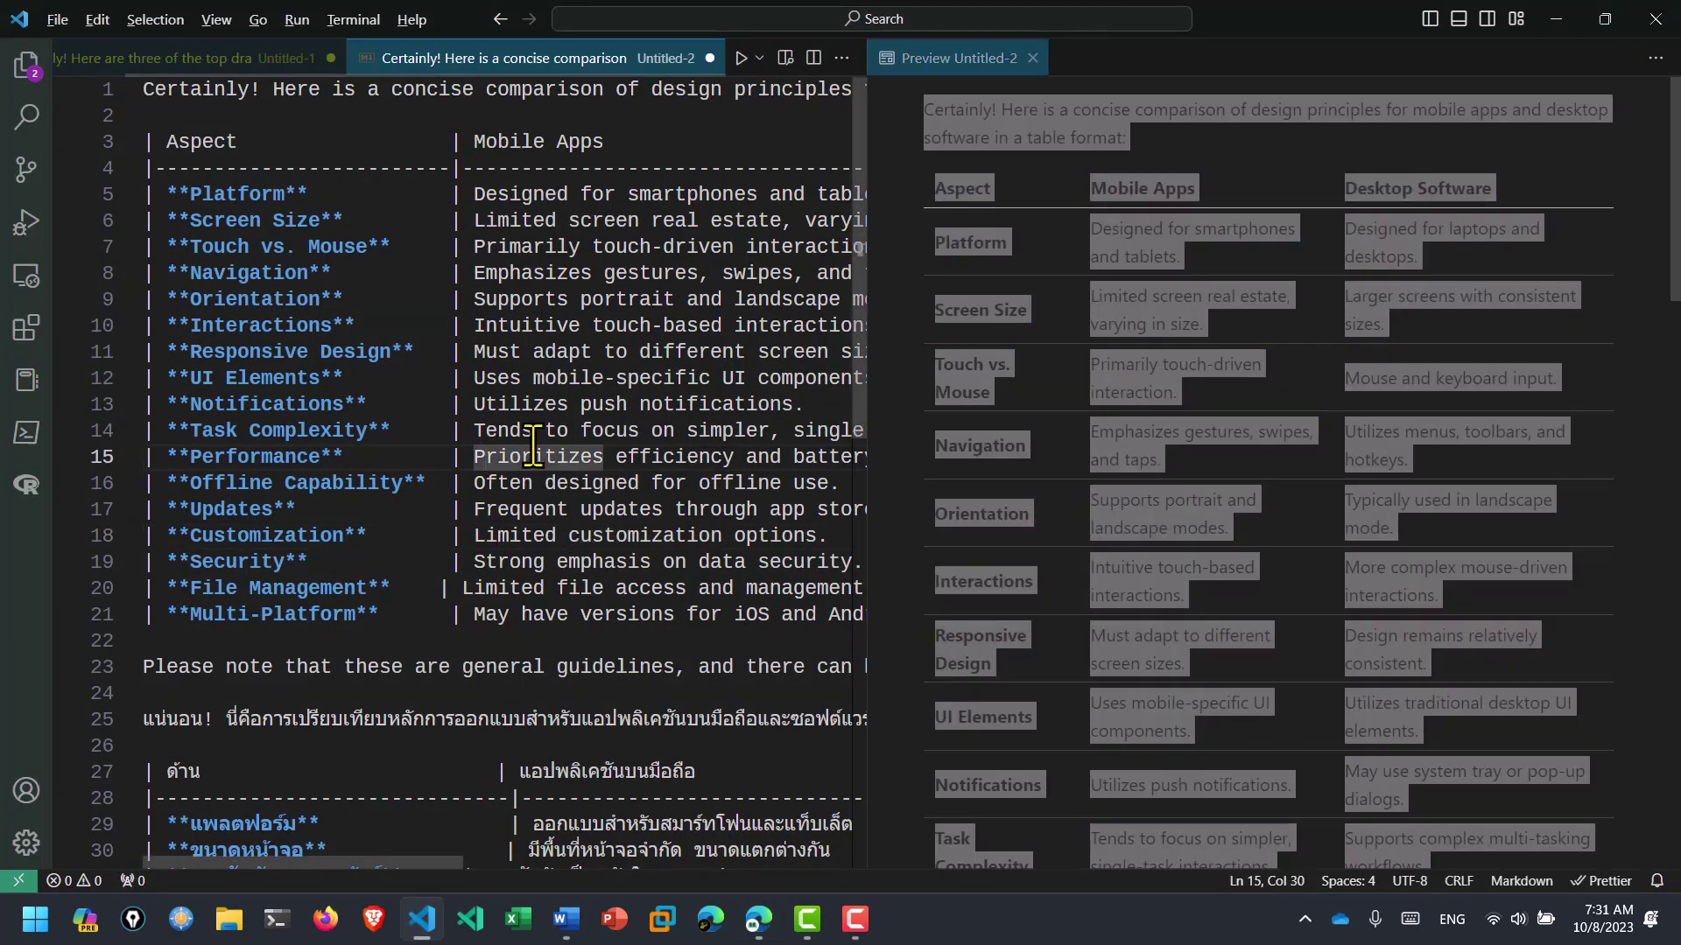
key(ctrl+n)
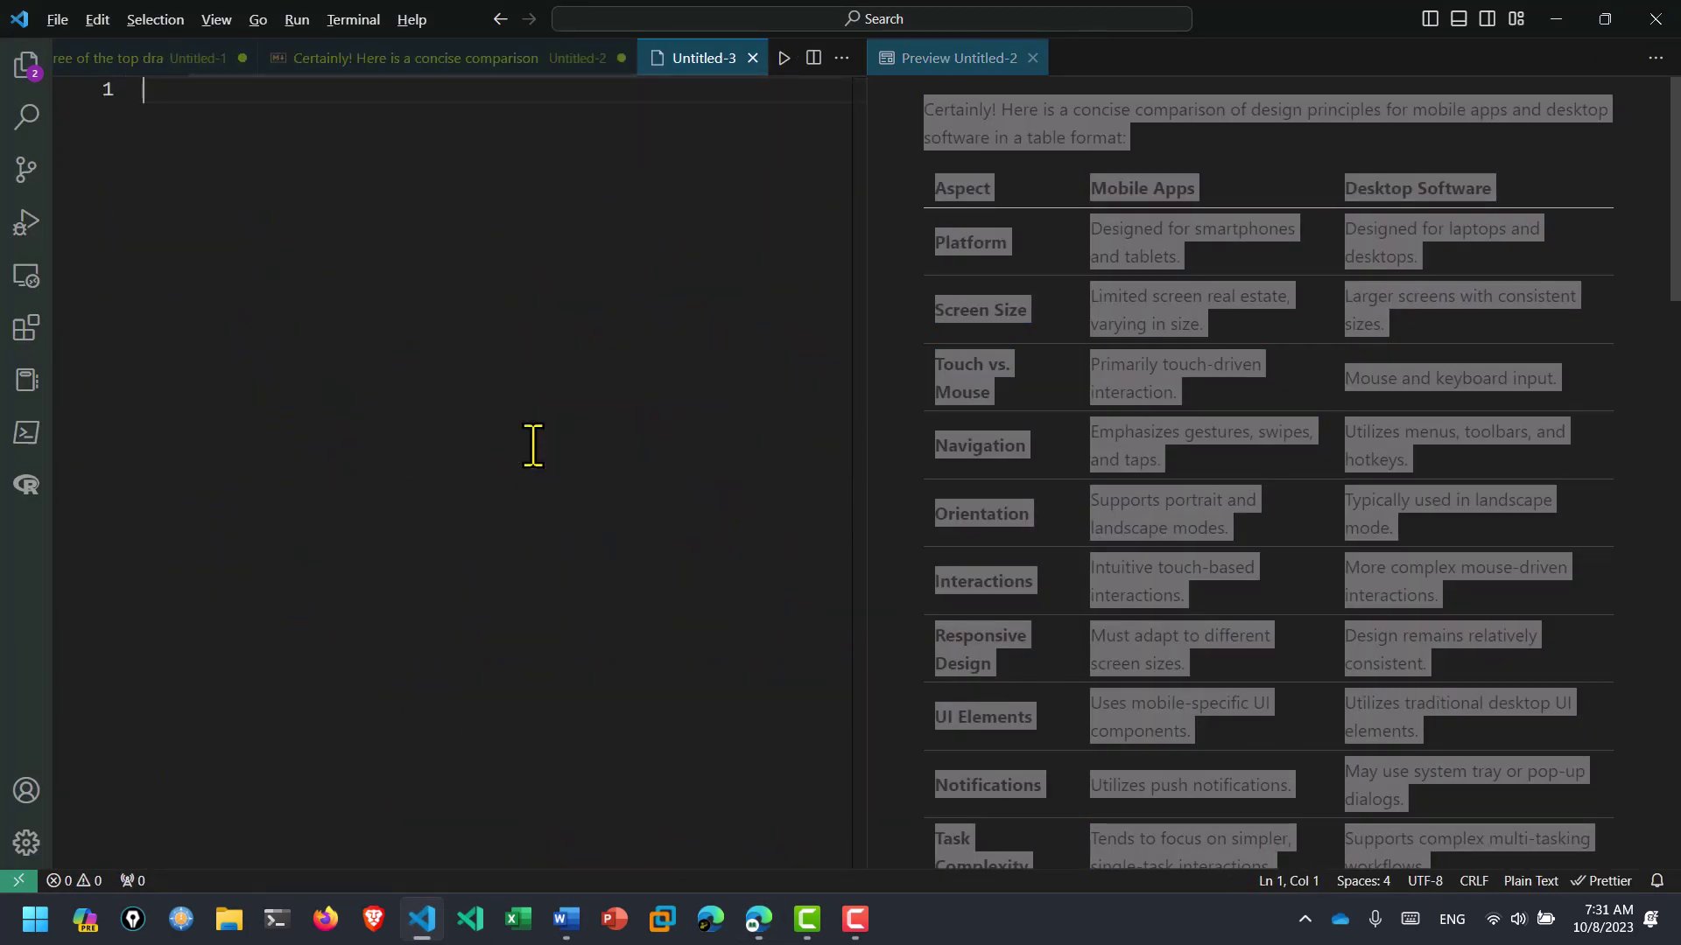
key(ctrl+v)
scroll(411, 384, up, 4)
scroll(487, 374, up, 4)
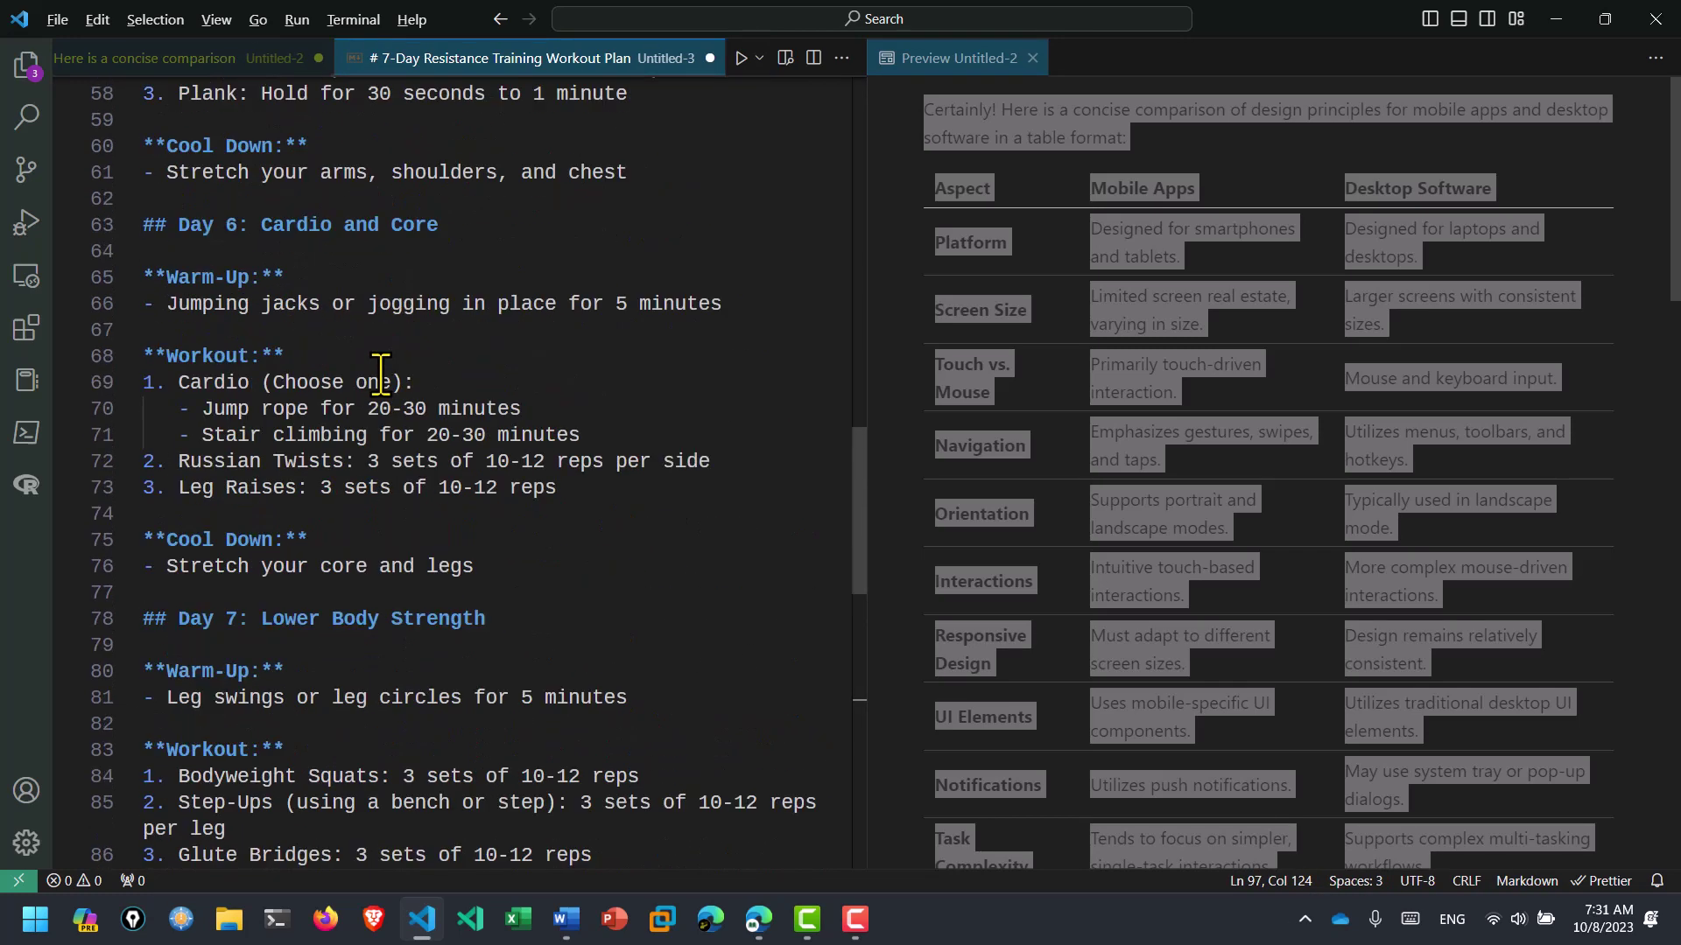
scroll(327, 357, up, 4)
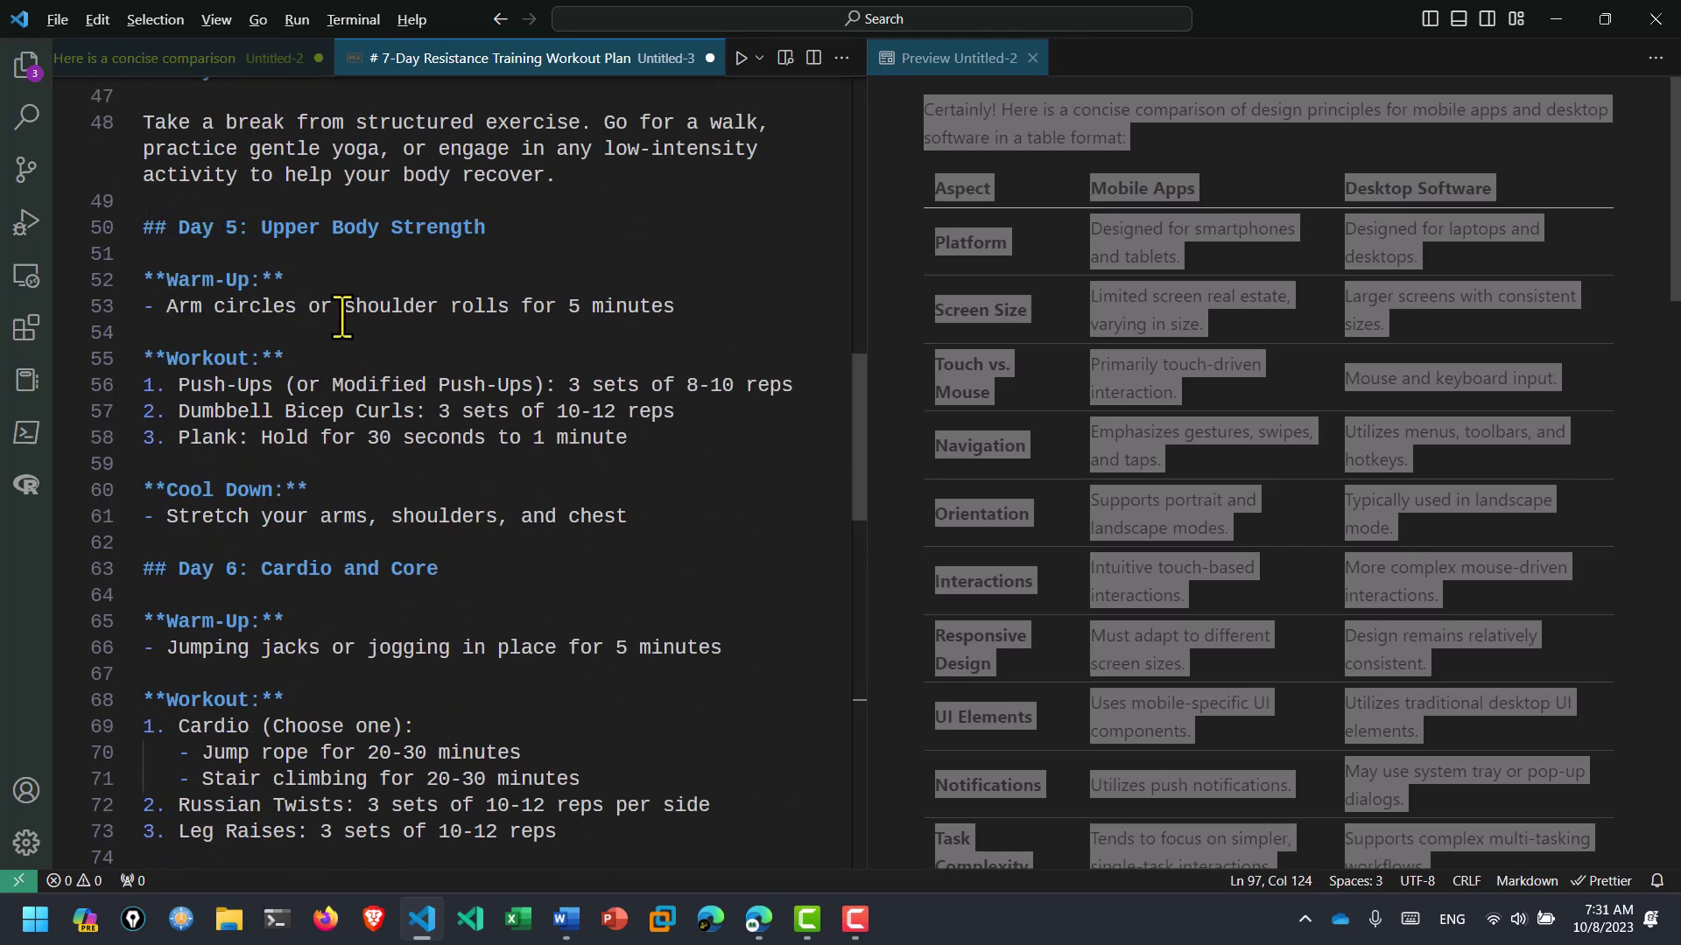
scroll(341, 318, up, 3)
scroll(229, 285, up, 1)
scroll(230, 285, up, 4)
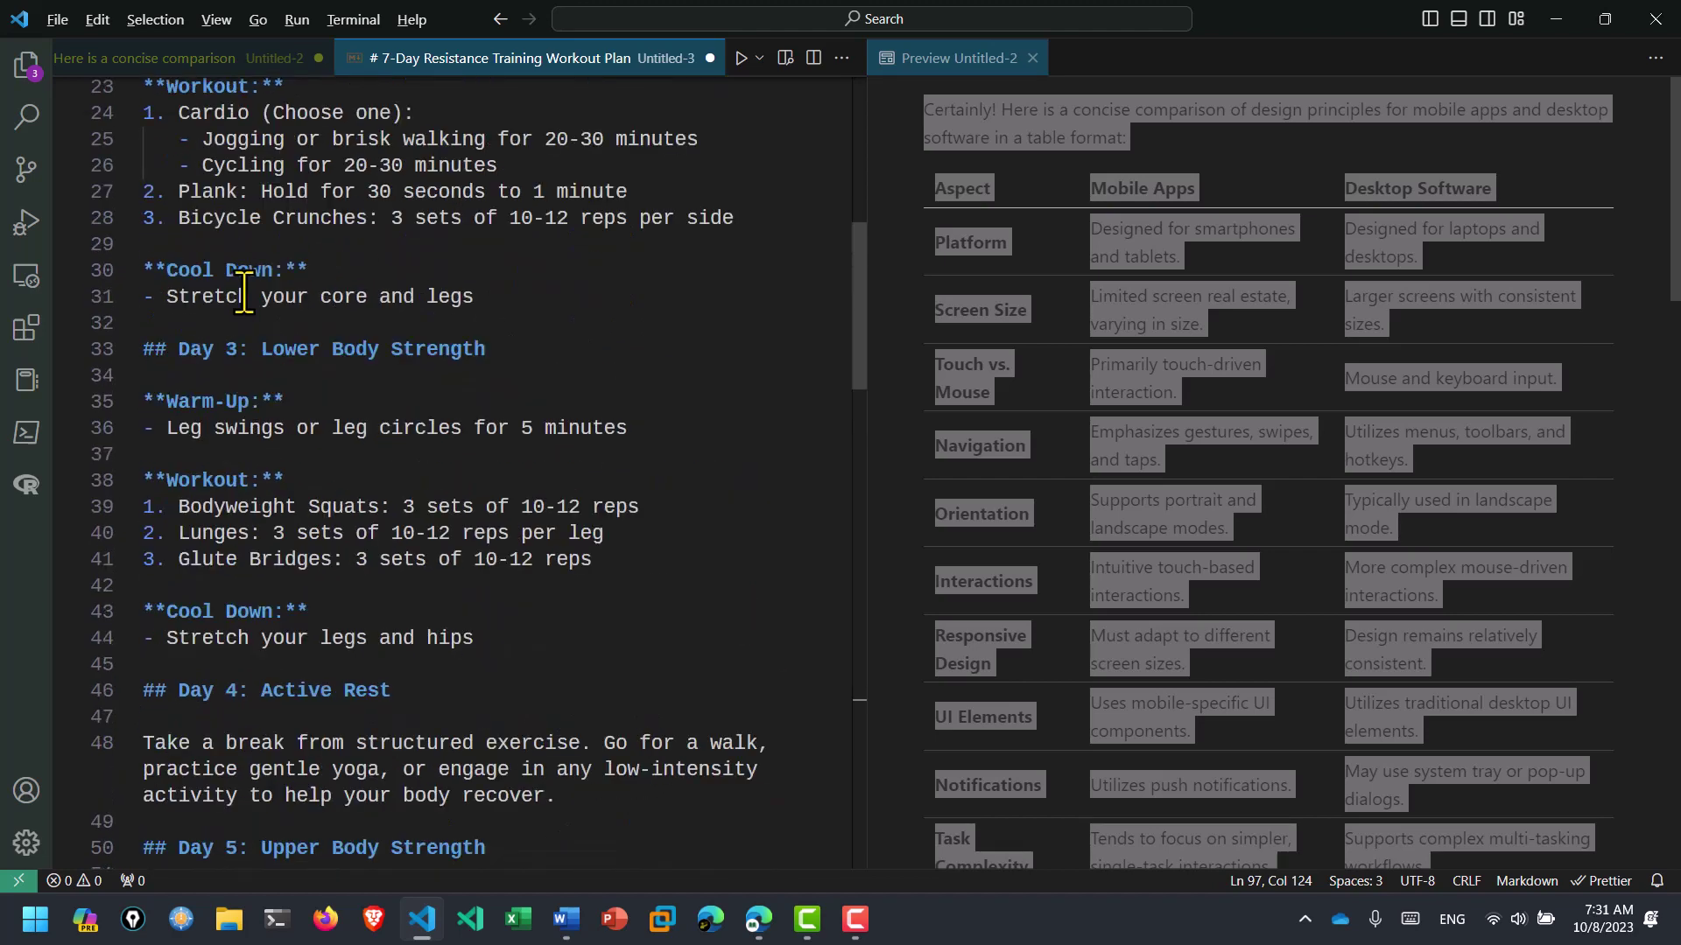
scroll(233, 285, up, 3)
scroll(235, 292, up, 5)
scroll(235, 292, up, 1)
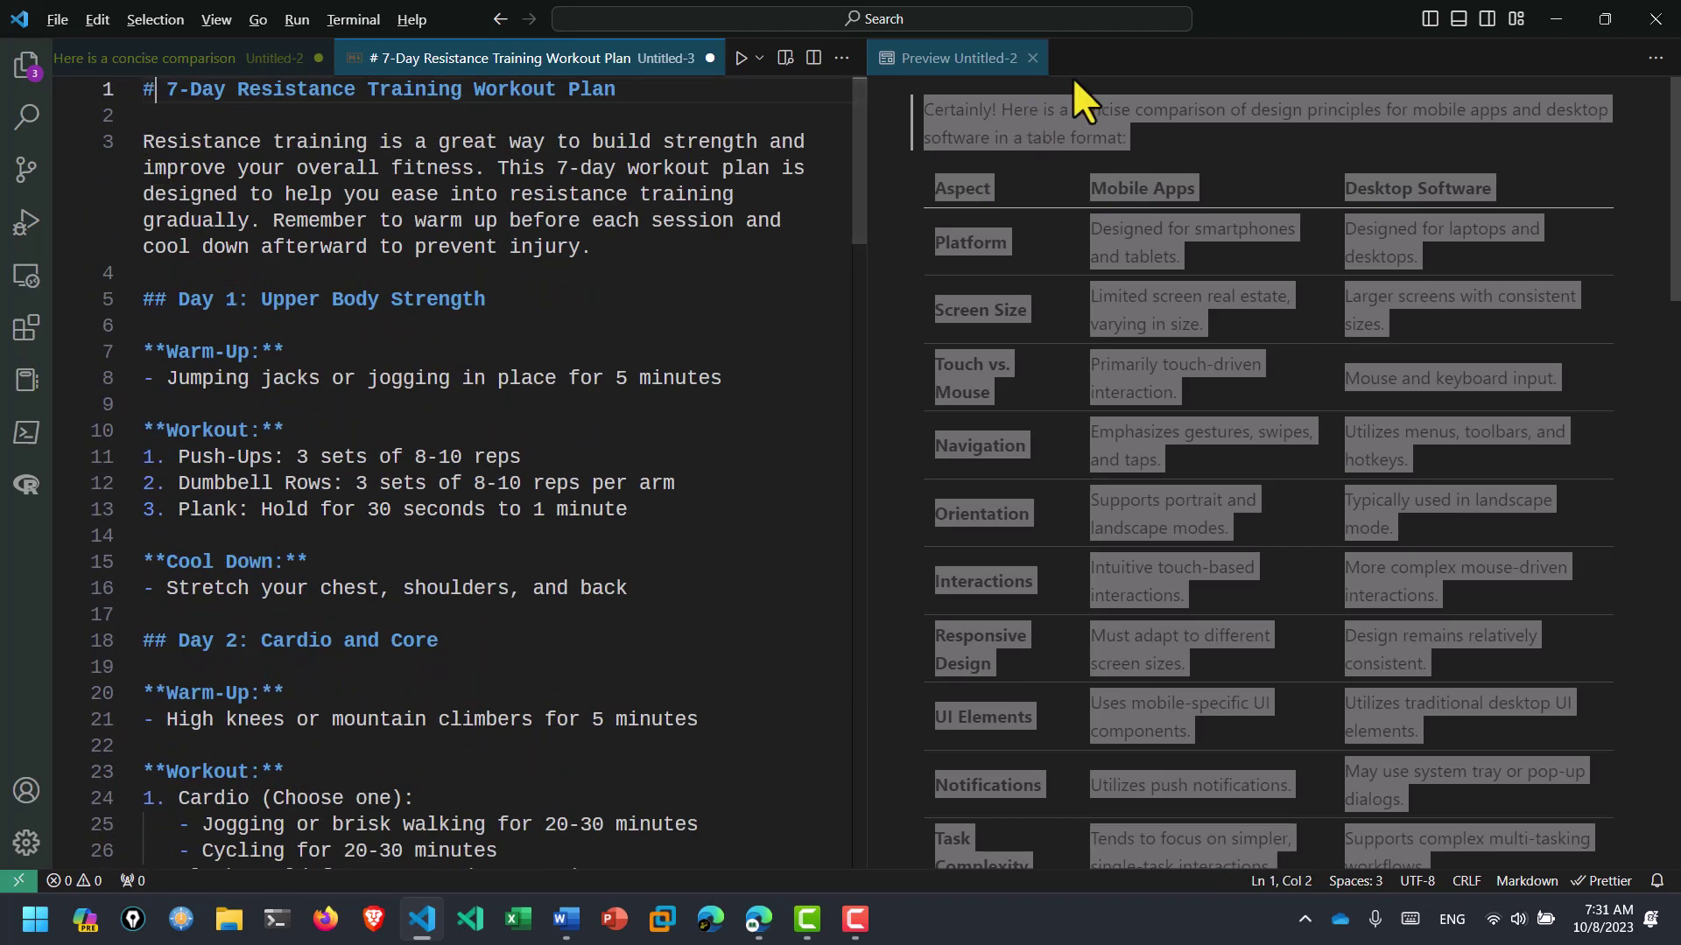
- Replace the old comparison preview with the workout plan's rendered preview, select all, and return to Word's Document3
click(1033, 58)
click(810, 192)
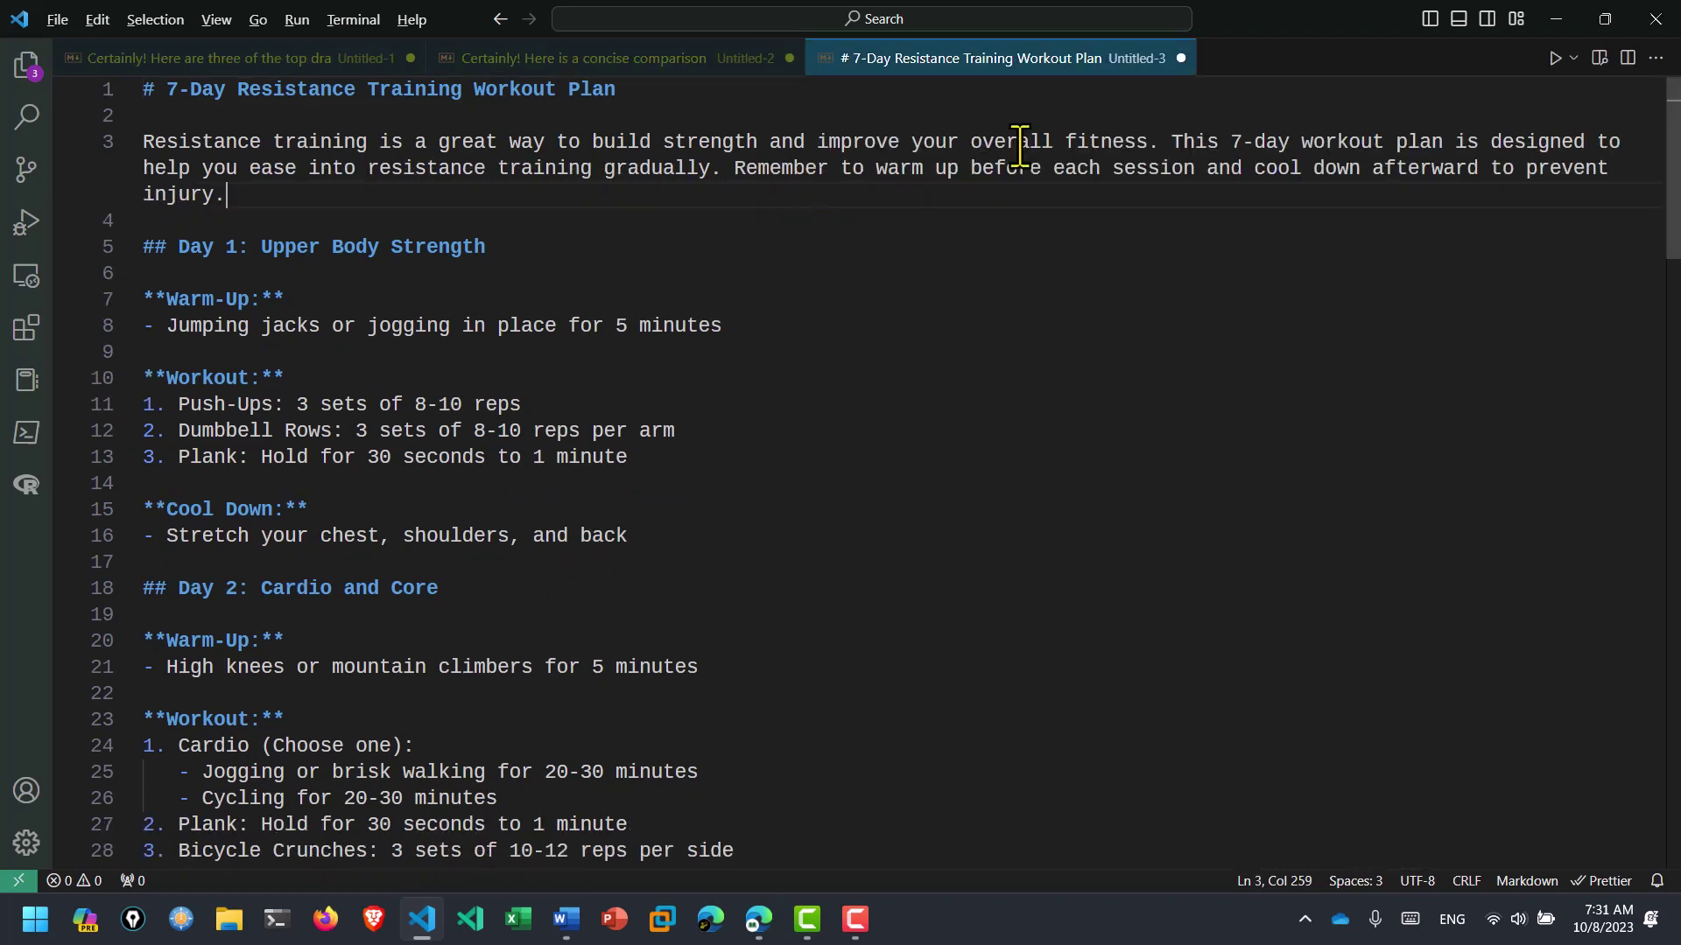
click(1556, 56)
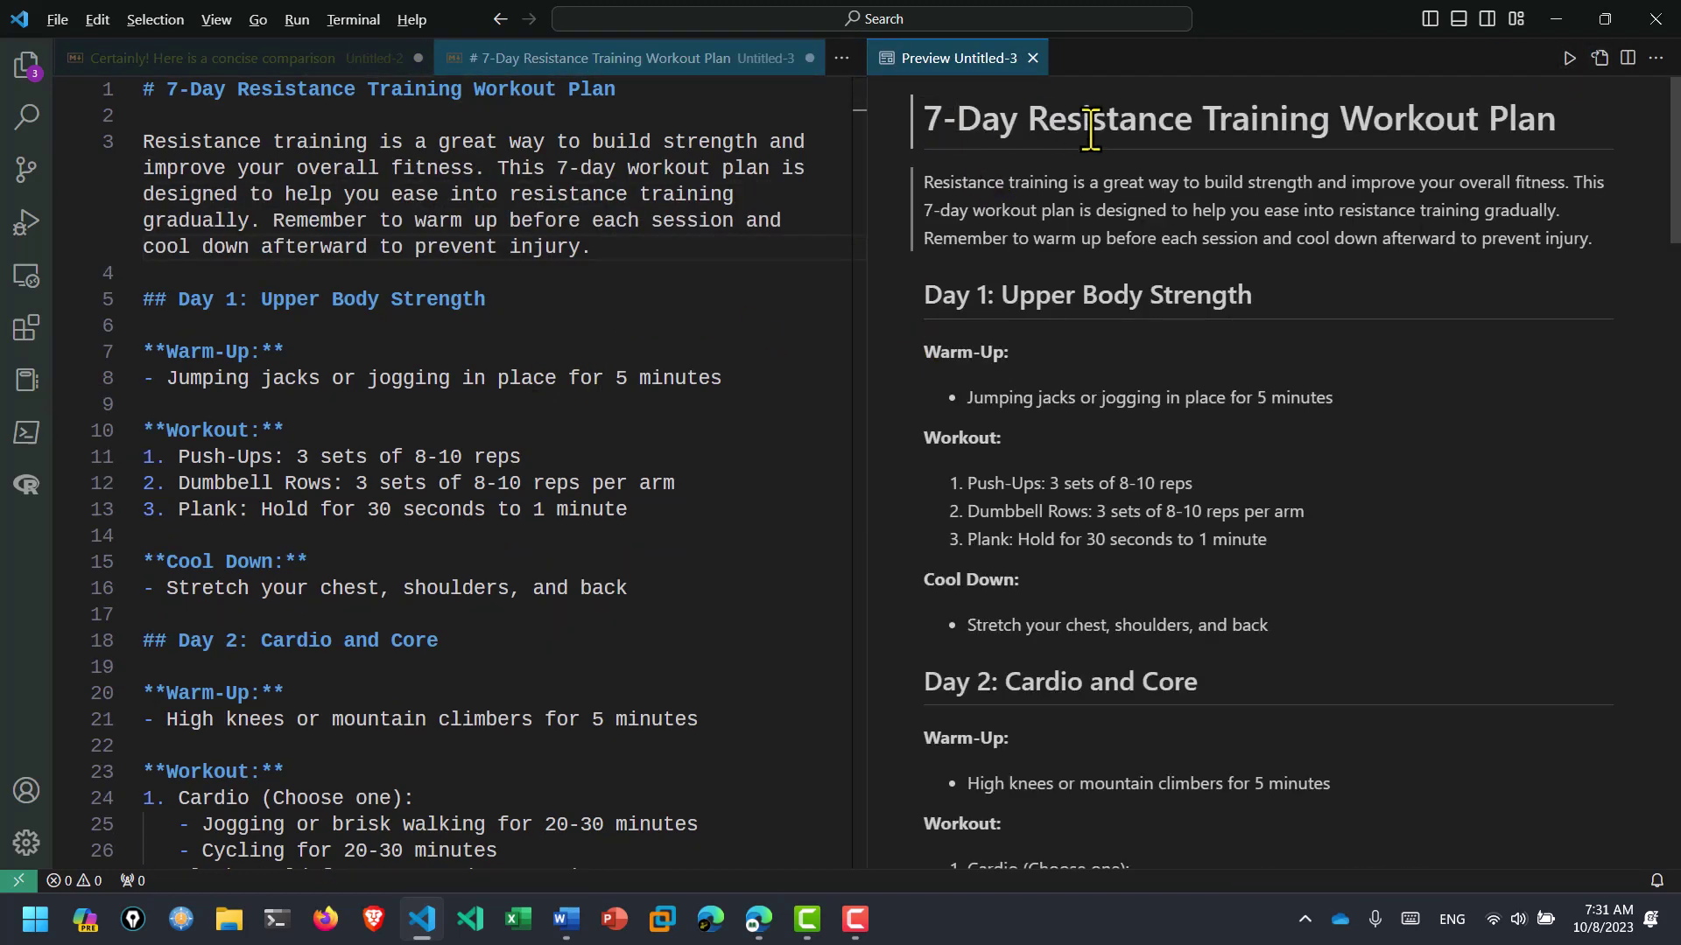
click(159, 299)
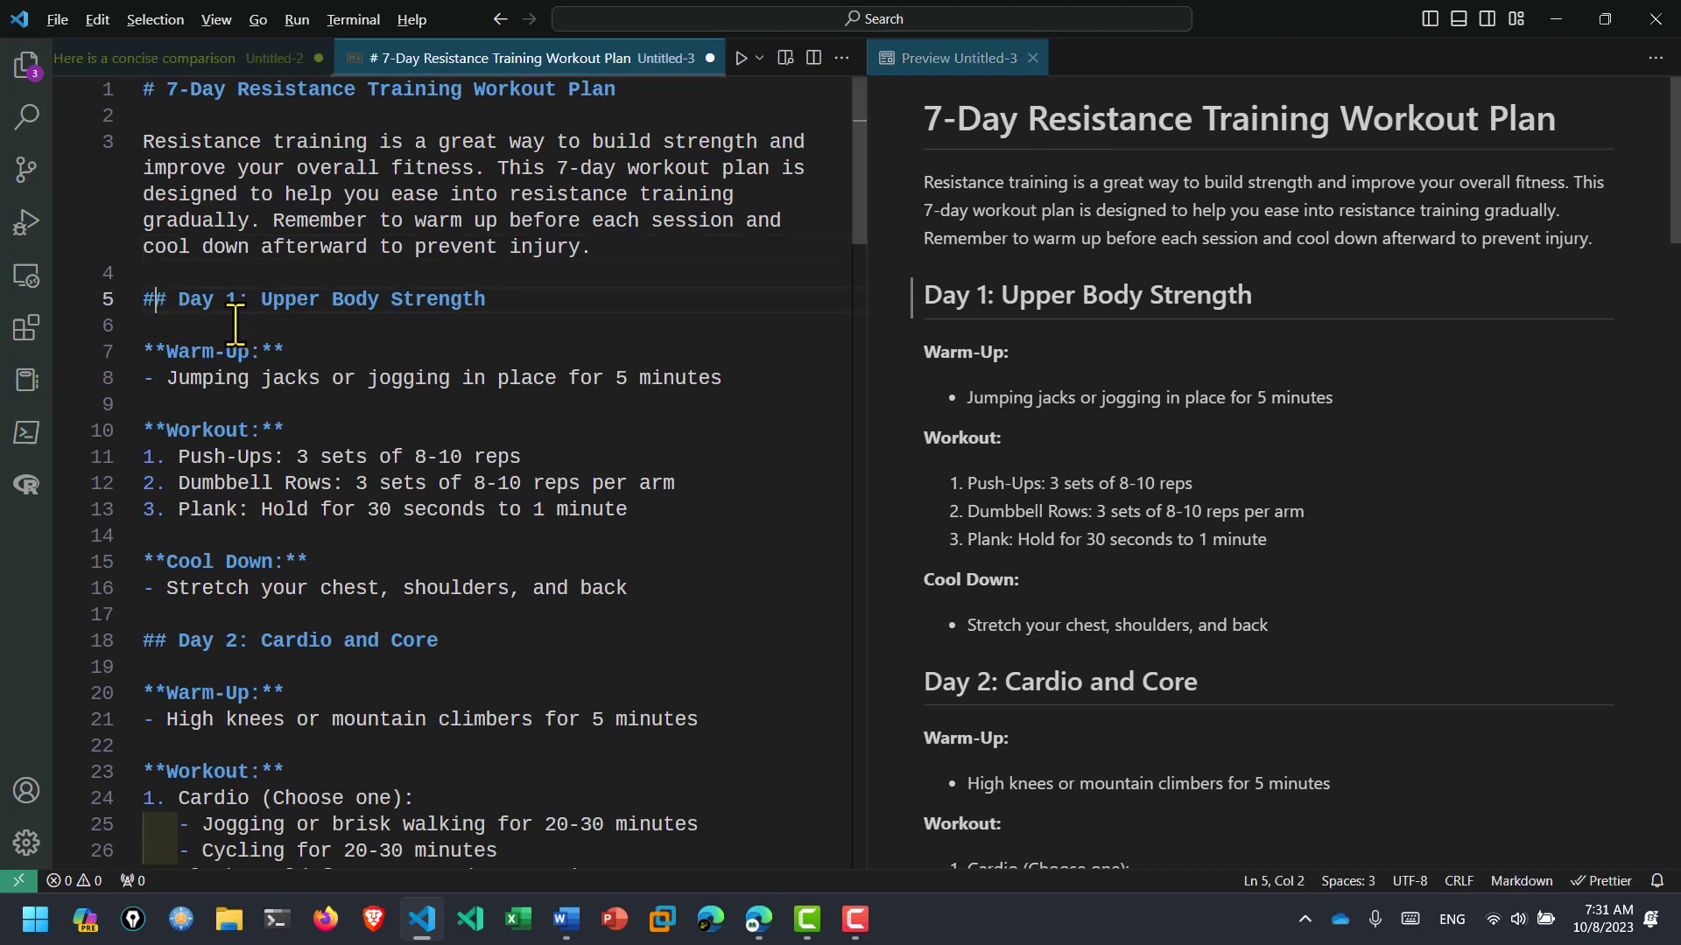
key(shift+Right)
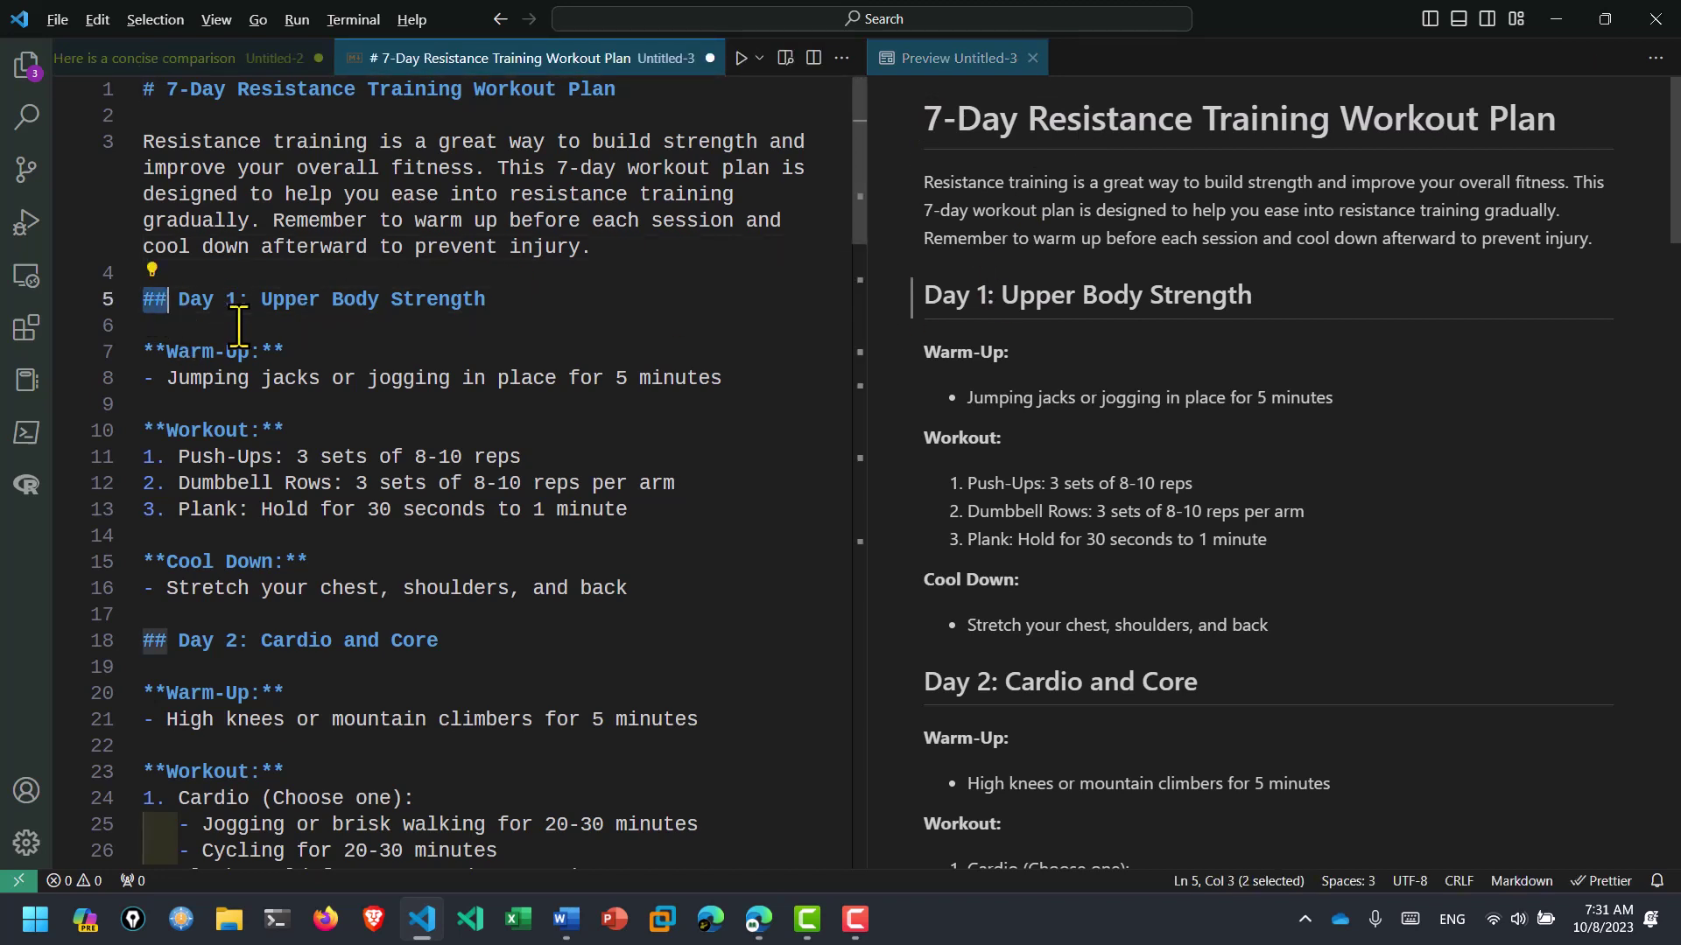
click(1138, 345)
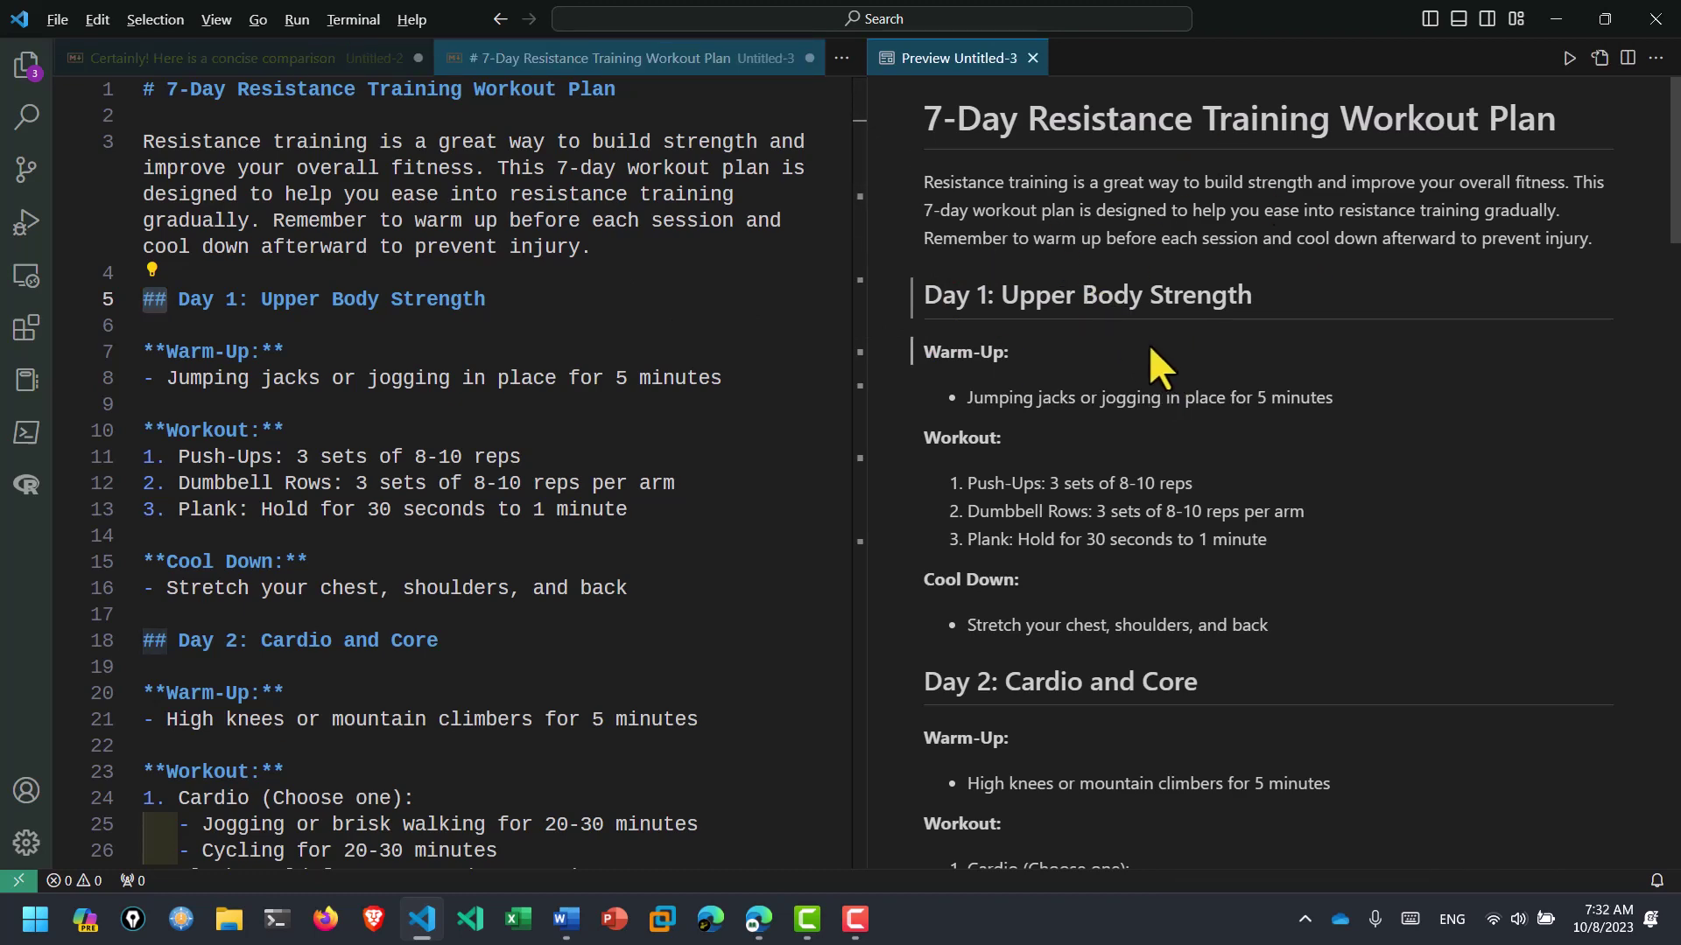
key(ctrl+a)
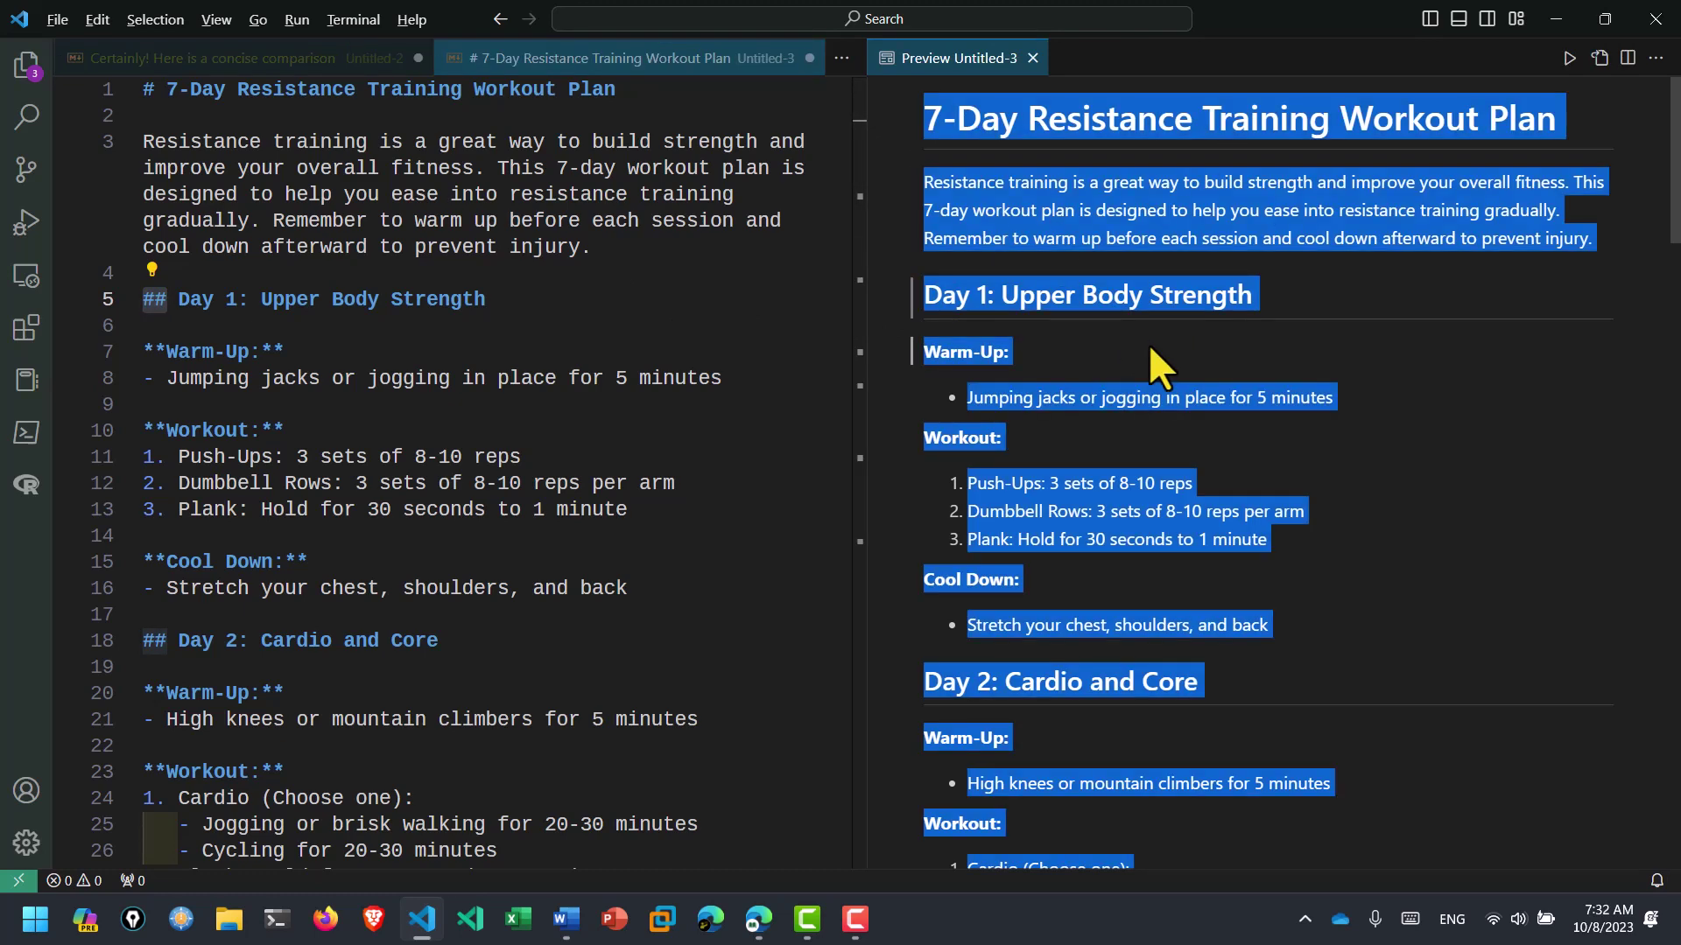
click(566, 919)
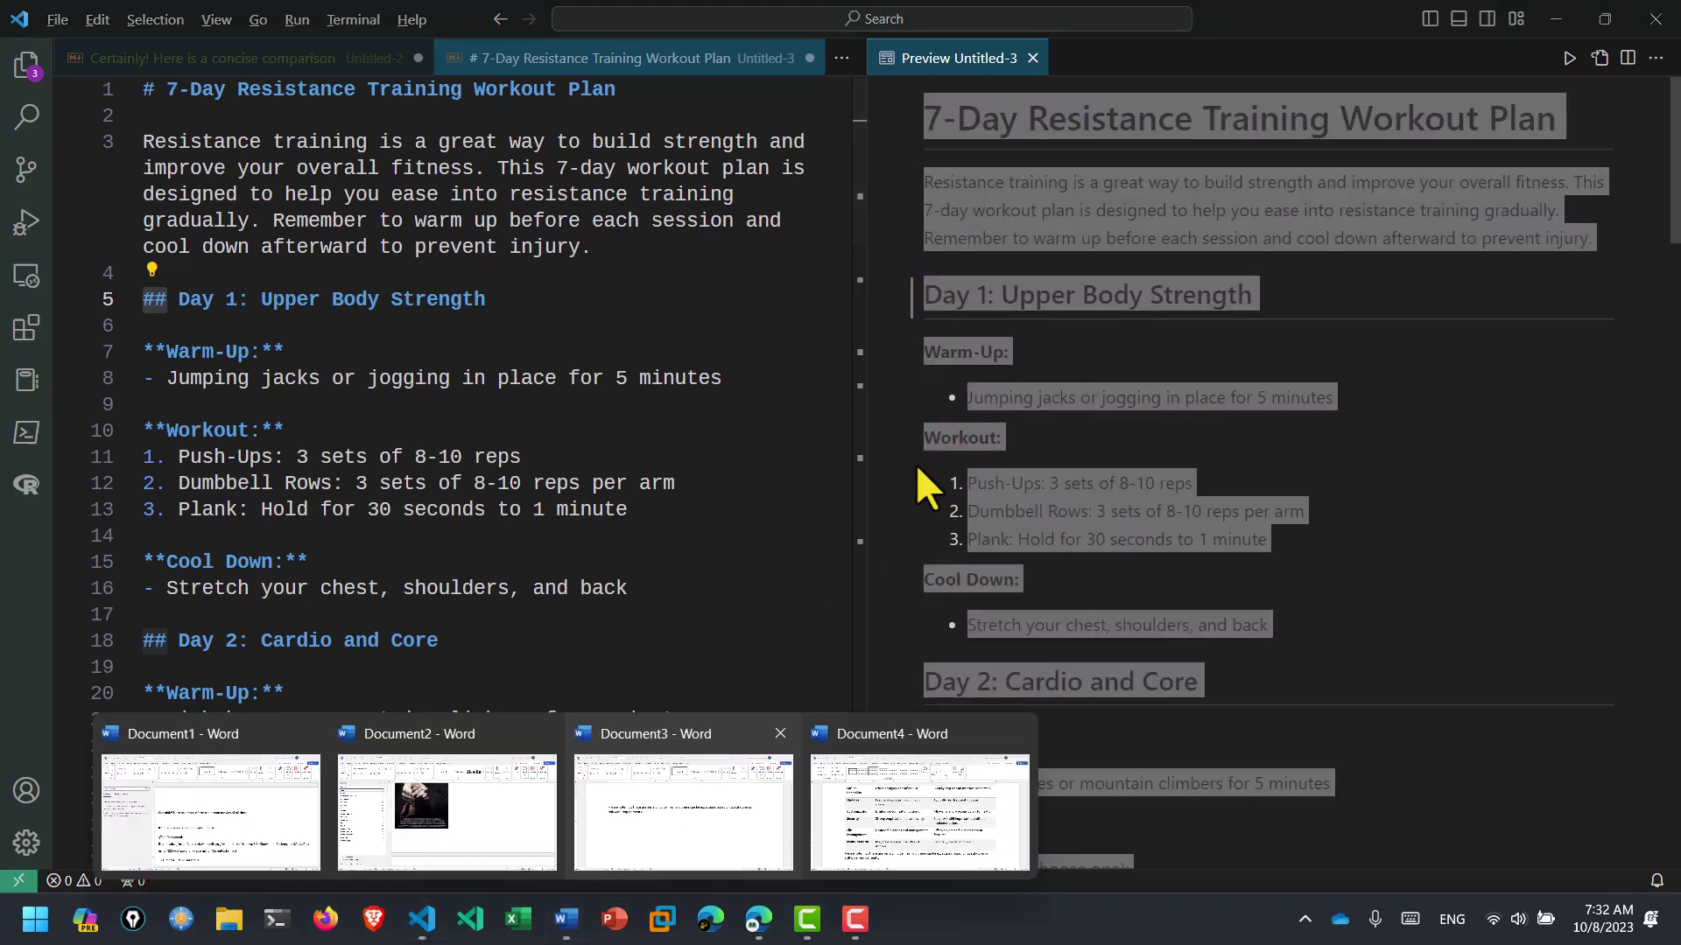
click(696, 801)
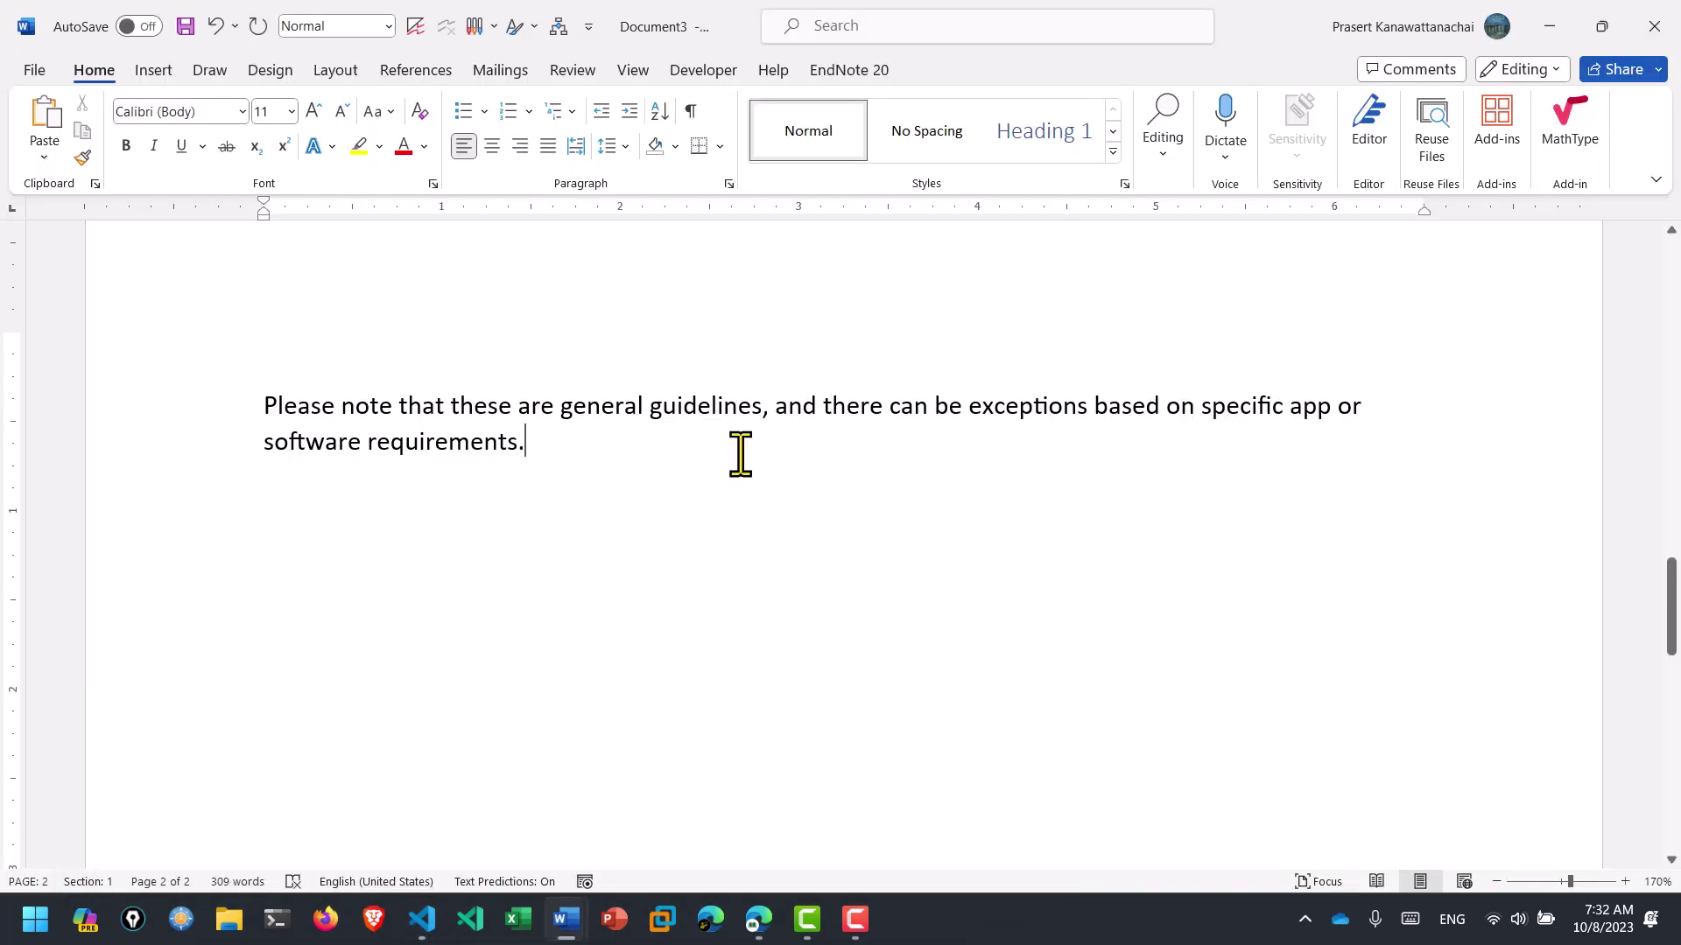
- Paste the copied workout plan into new Document5 and return to its title at the top
key(ctrl+n)
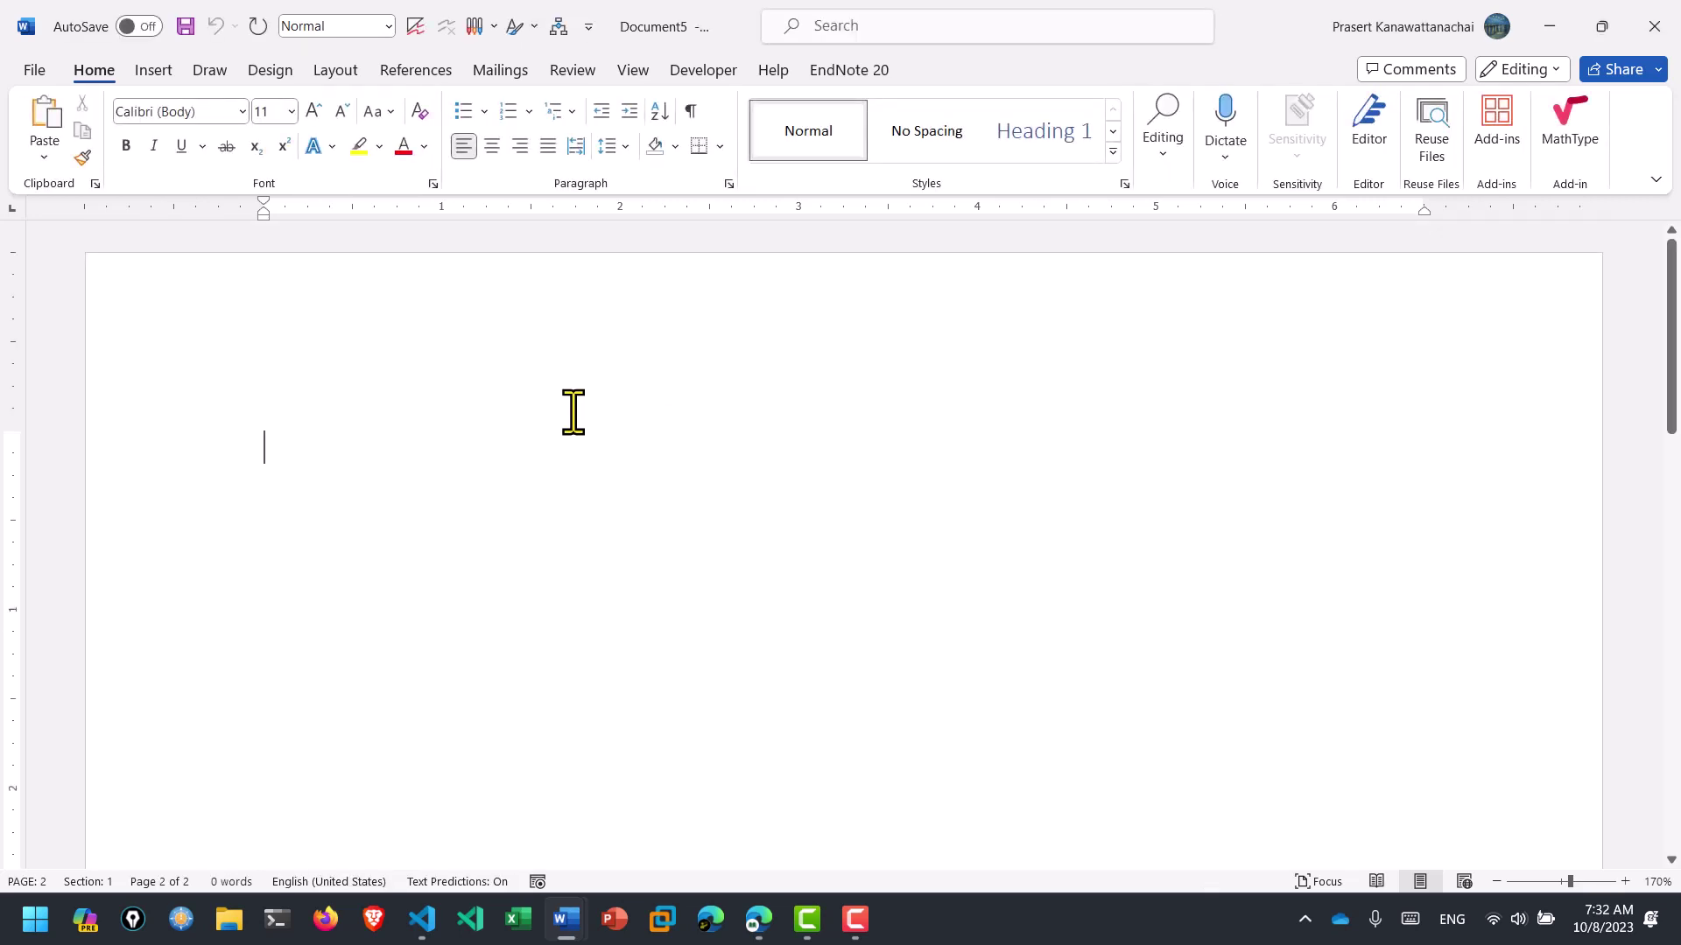
key(ctrl+v)
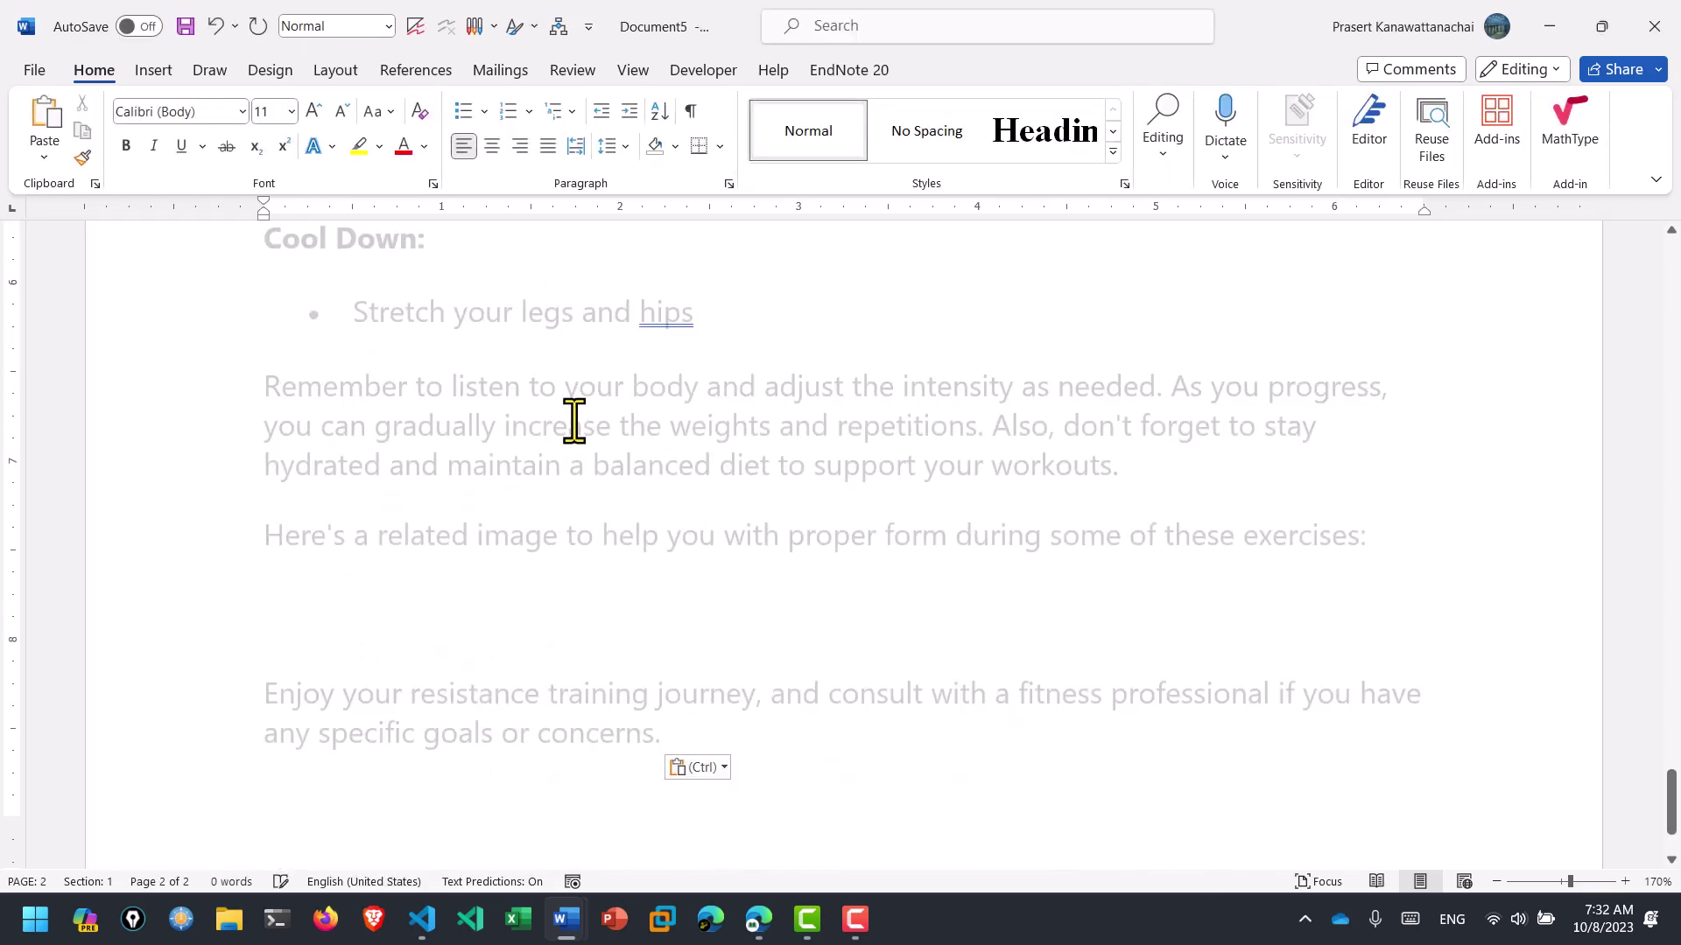
key(ctrl+Home)
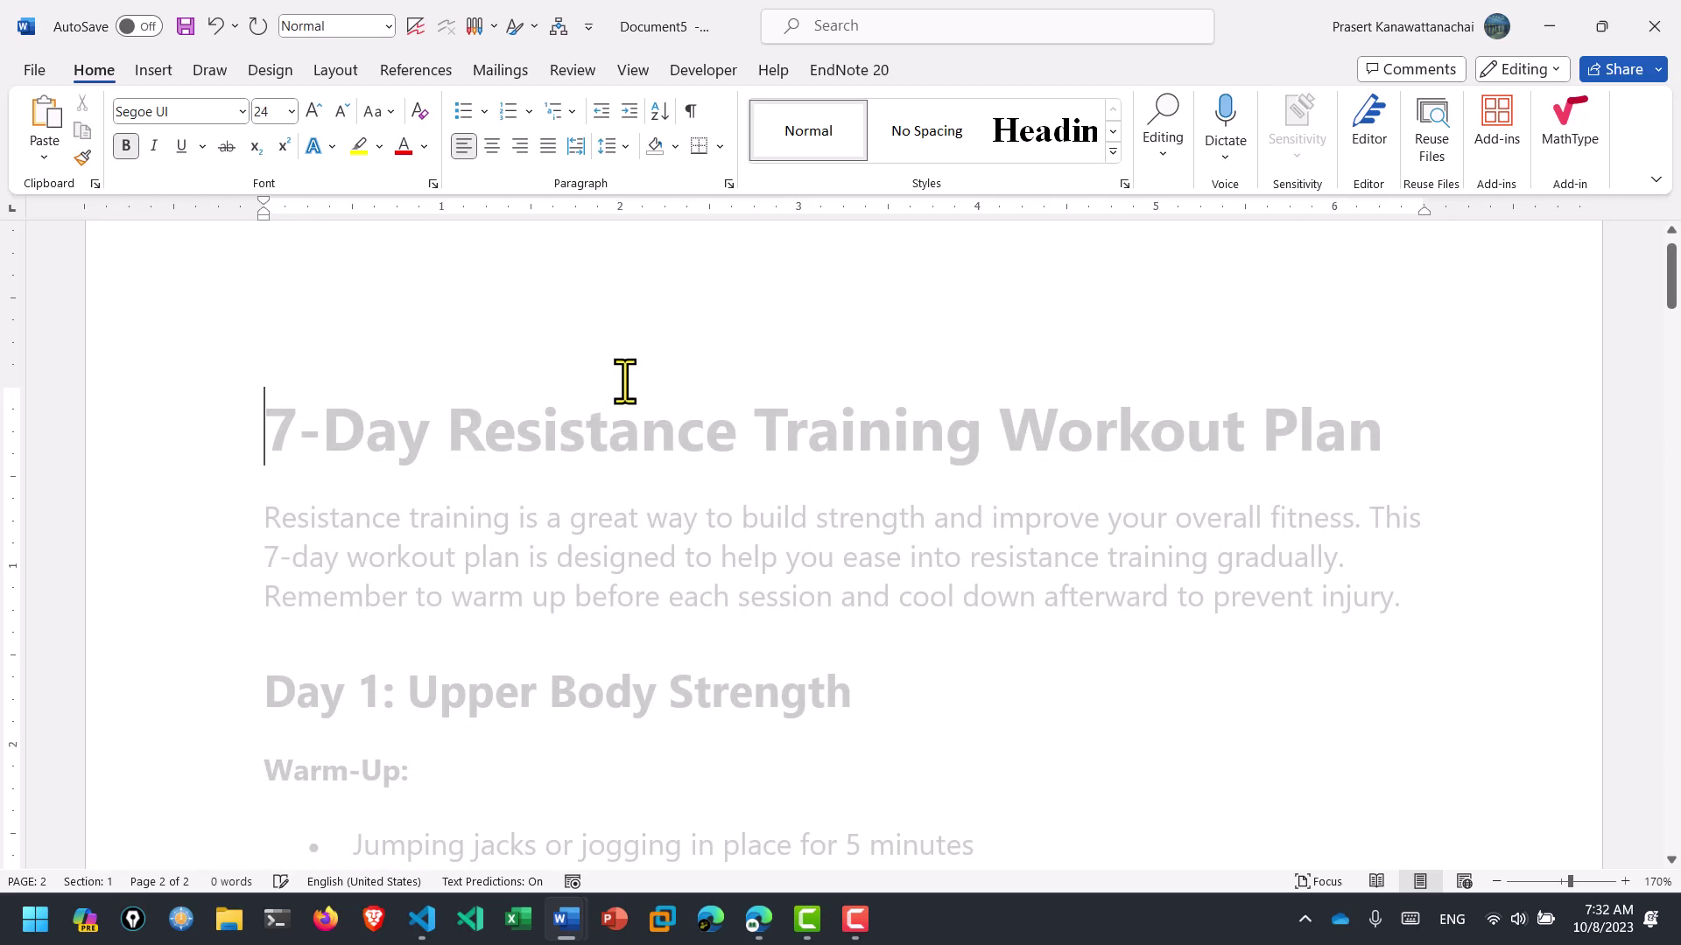
click(588, 431)
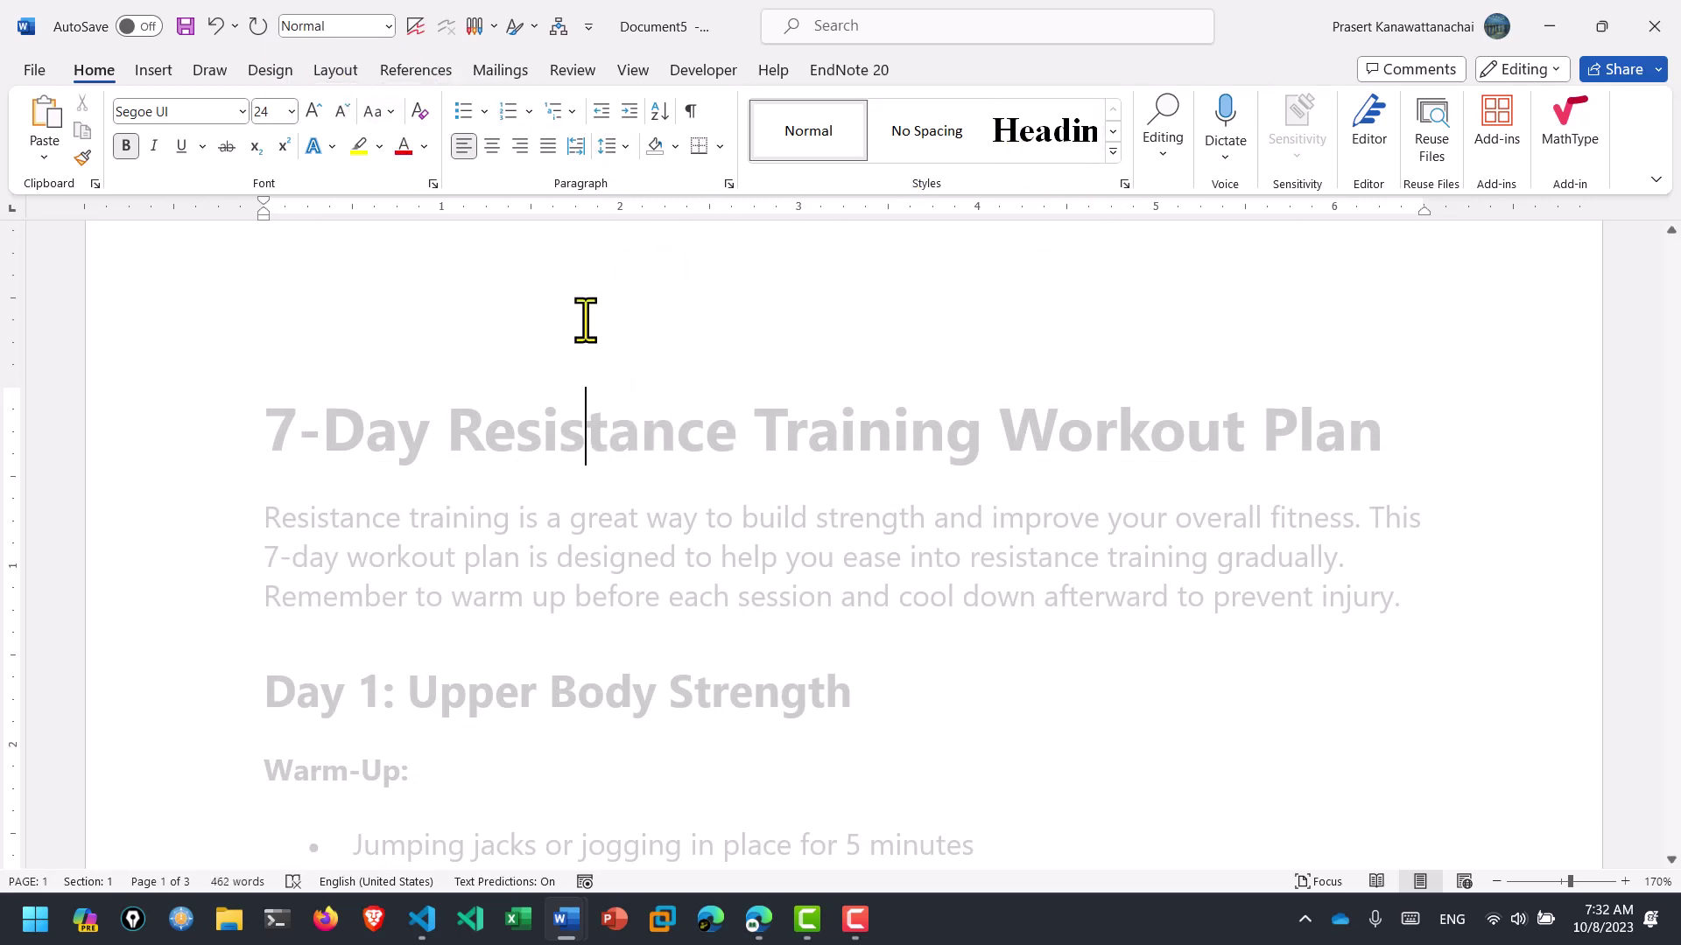
key(alt+Tab)
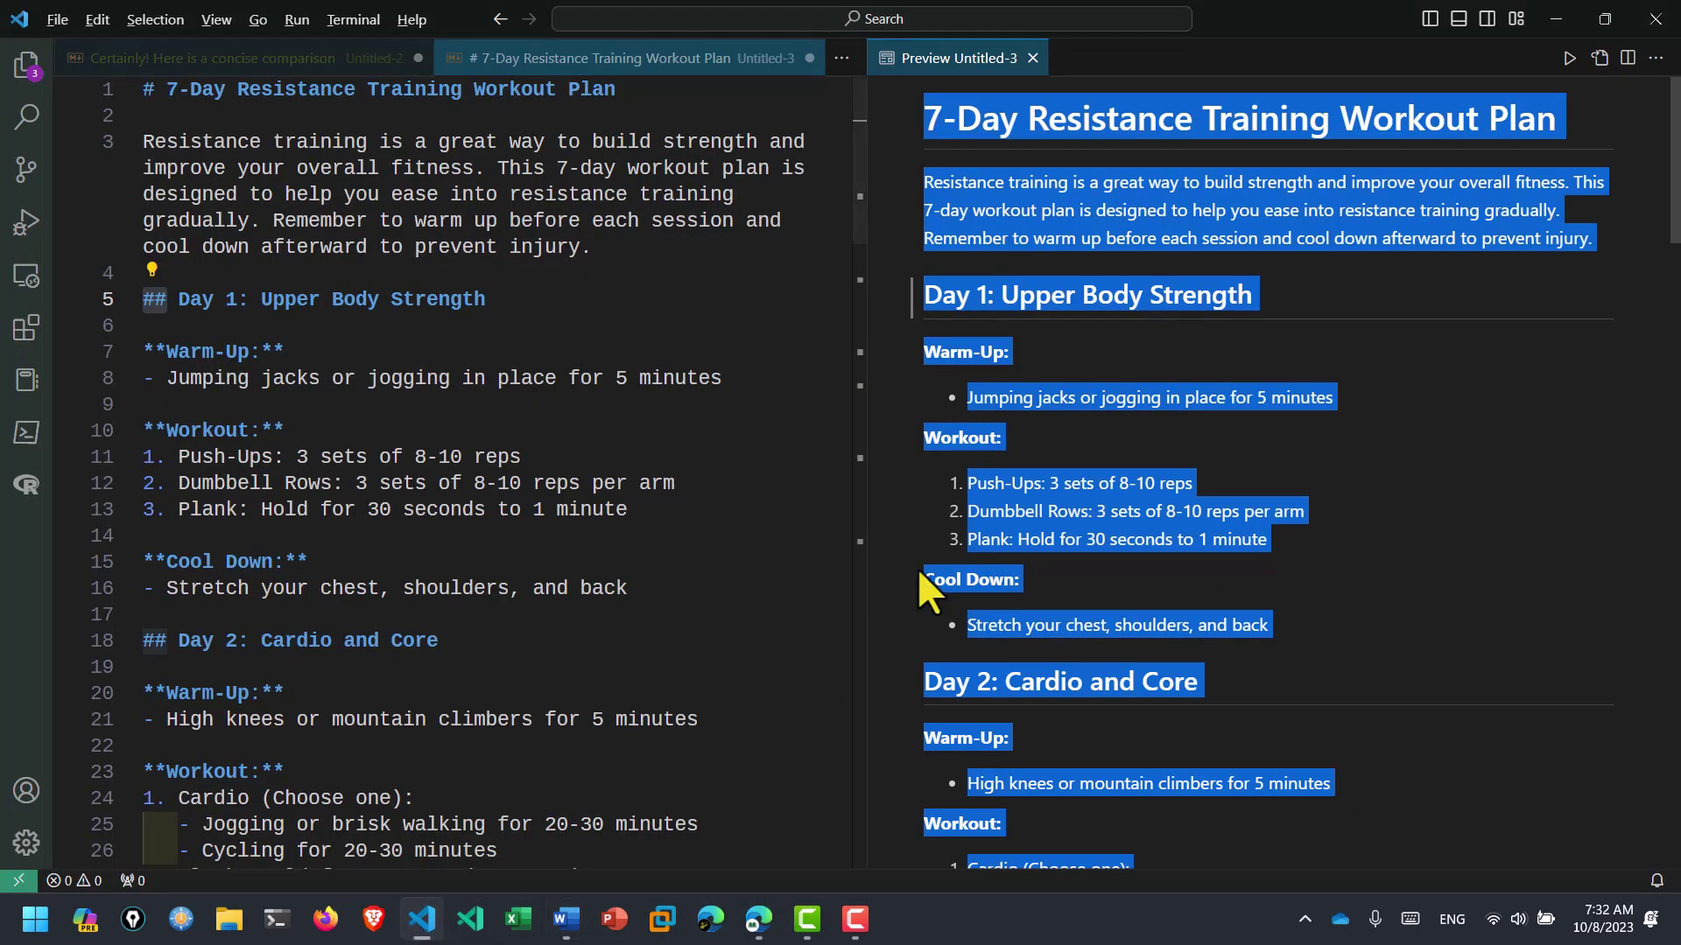
click(1083, 293)
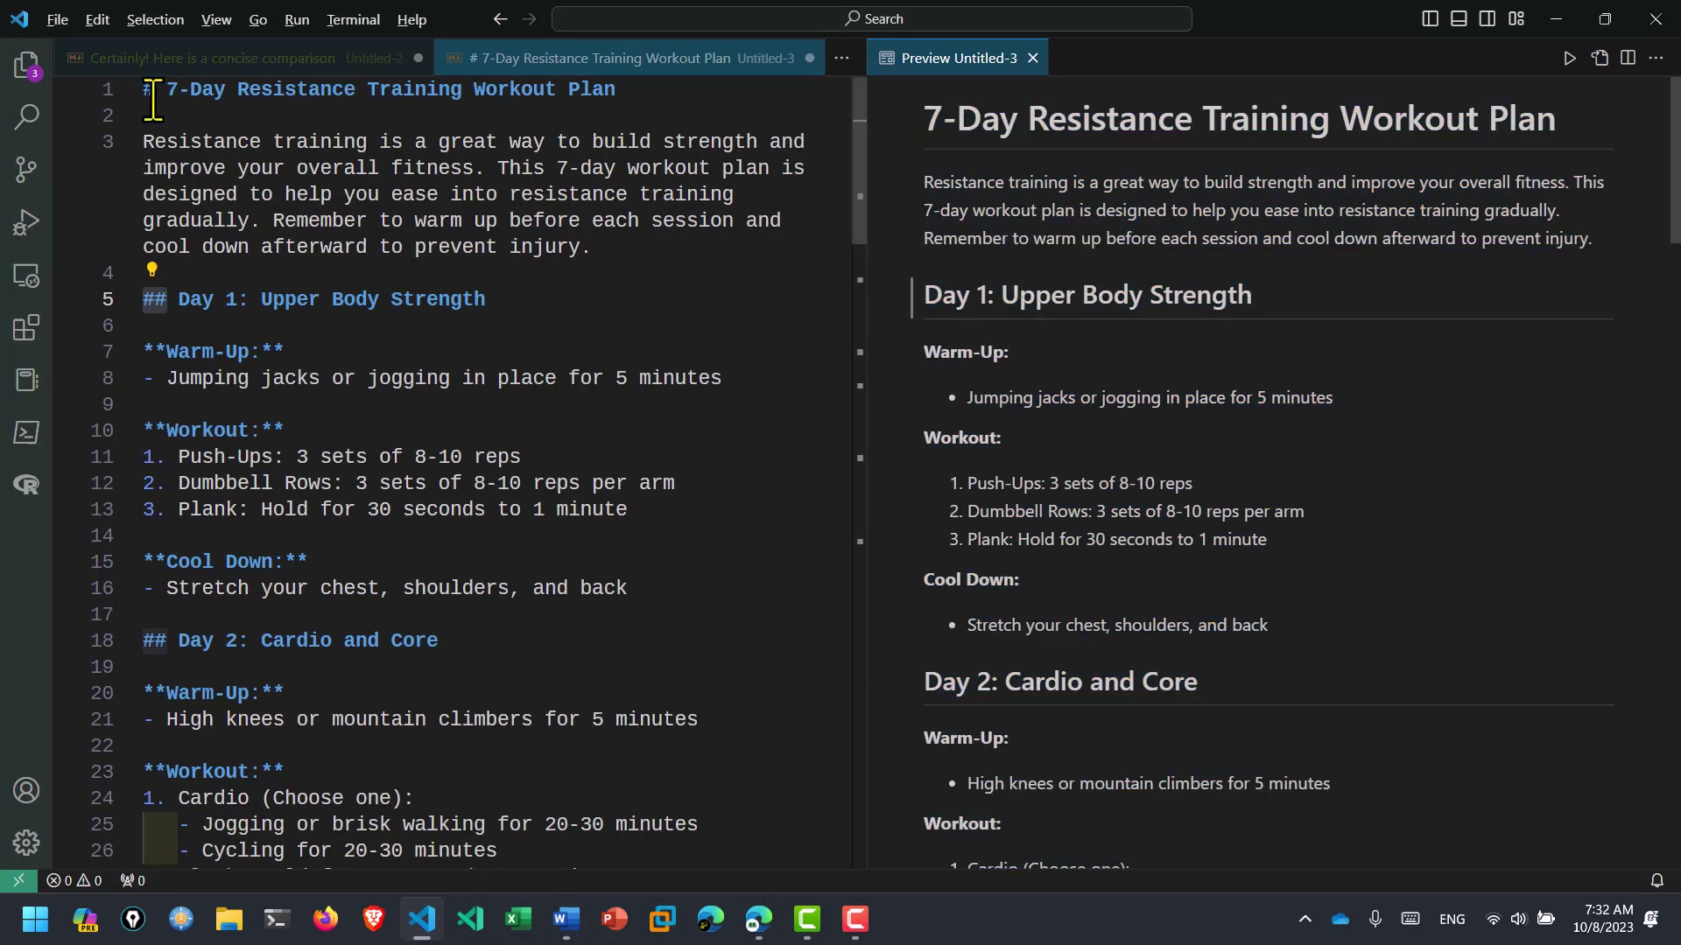
click(566, 920)
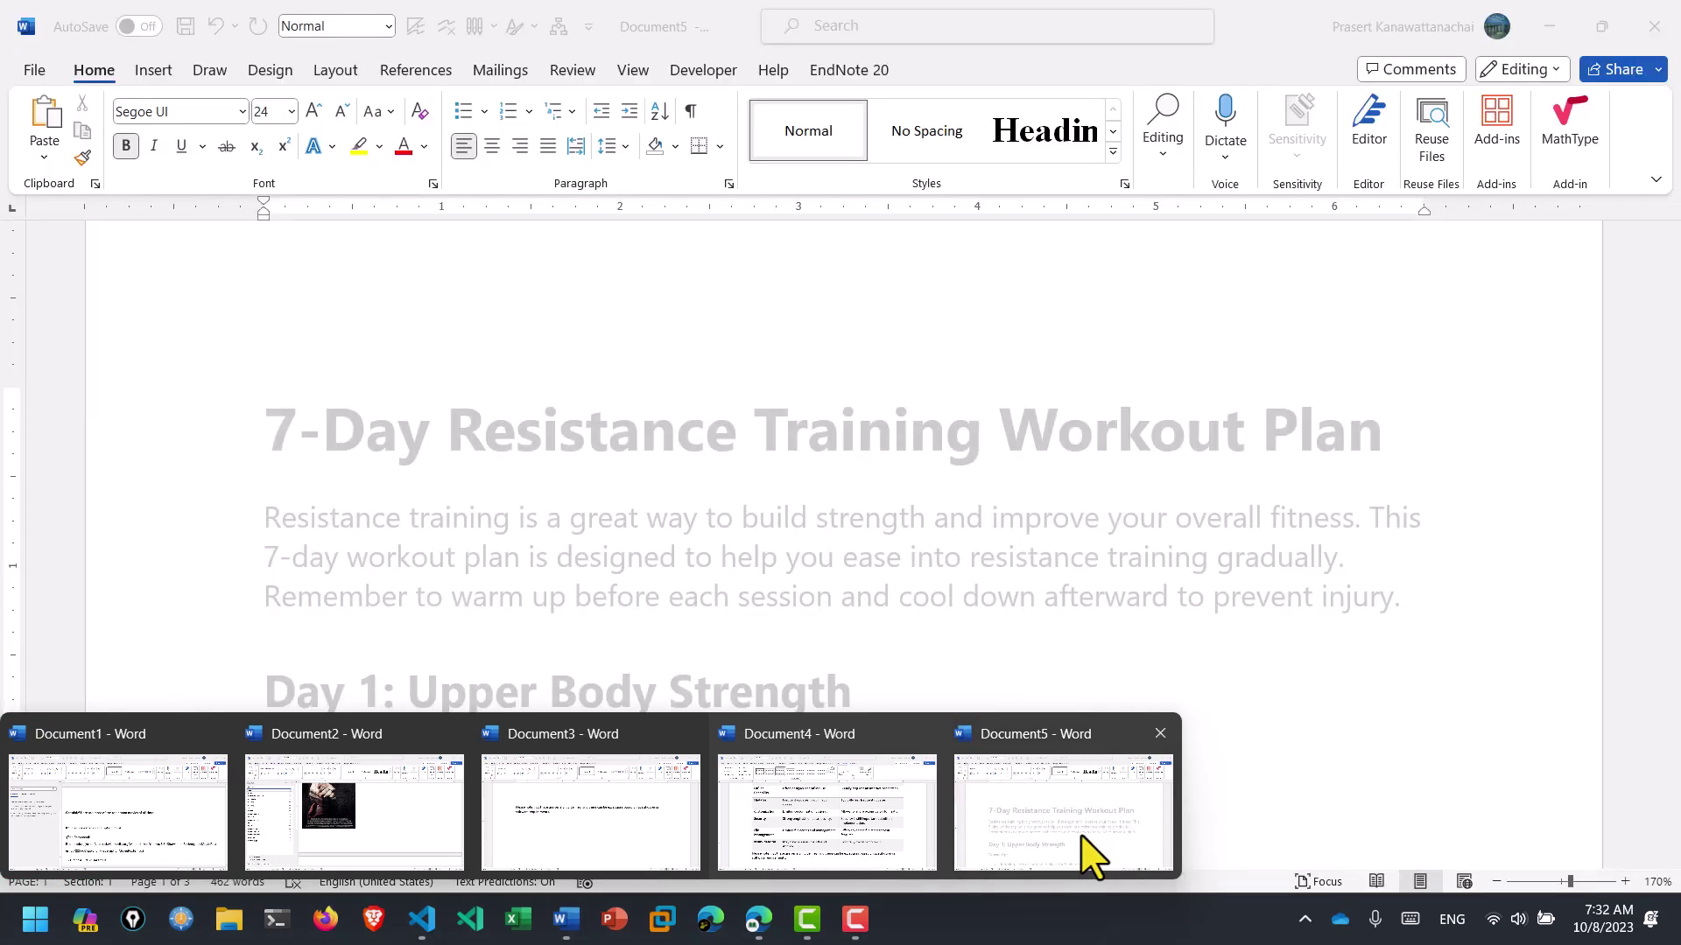
click(1085, 853)
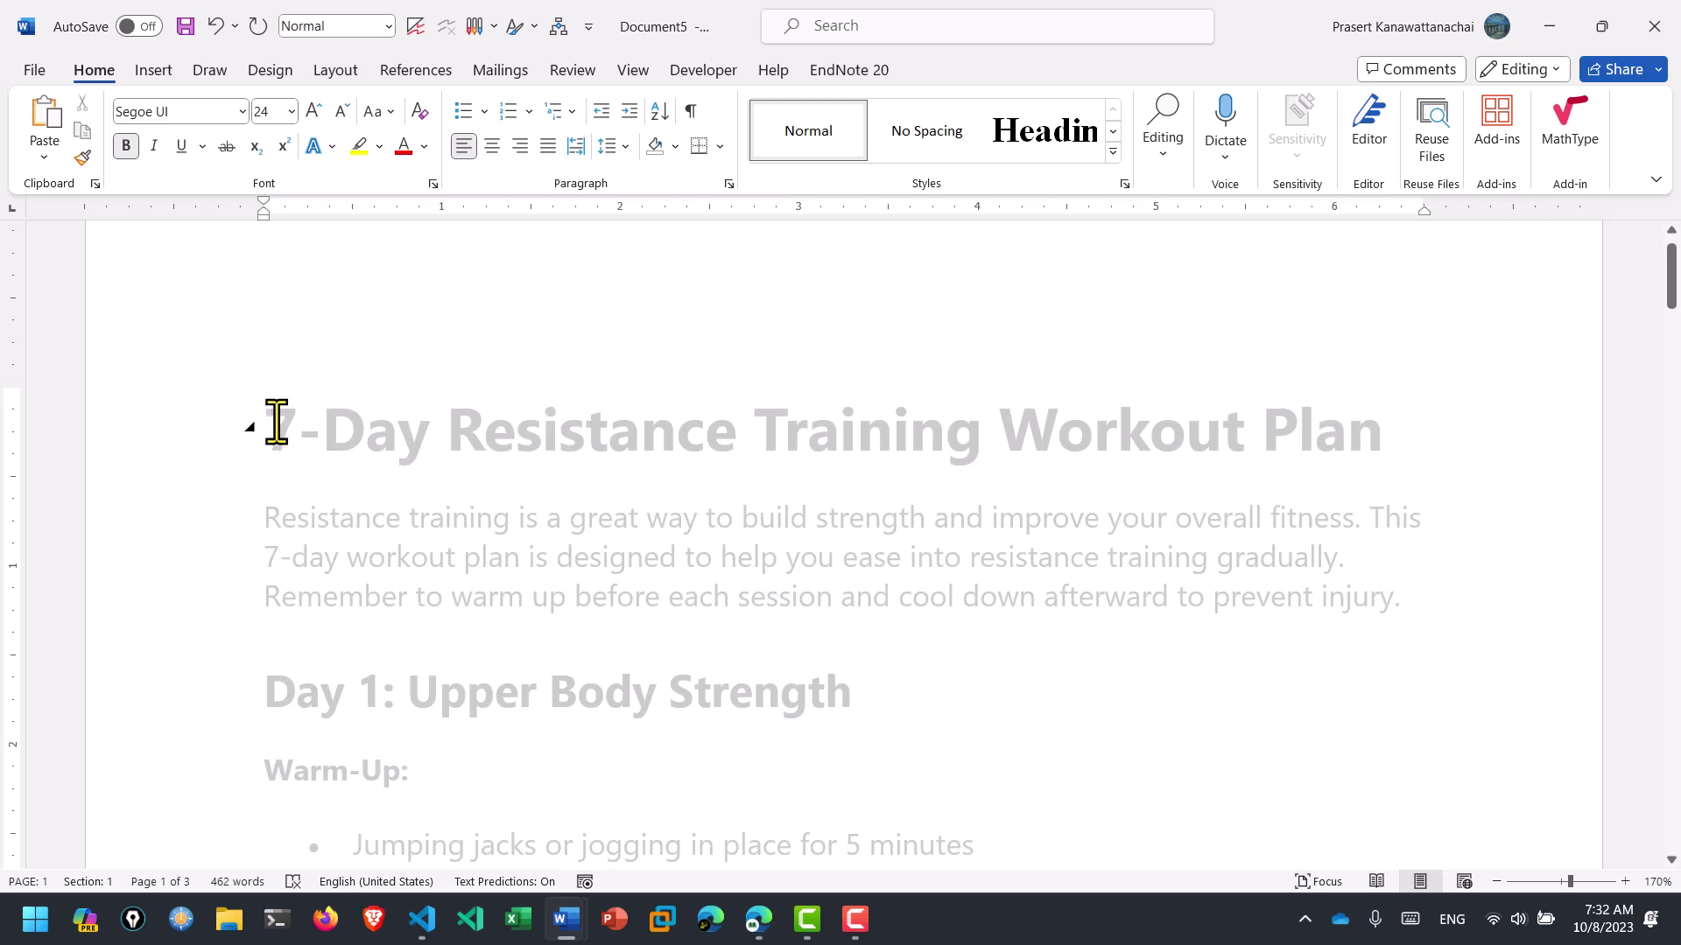
drag(277, 422, 803, 435)
click(893, 431)
click(1033, 136)
key(ctrl+a)
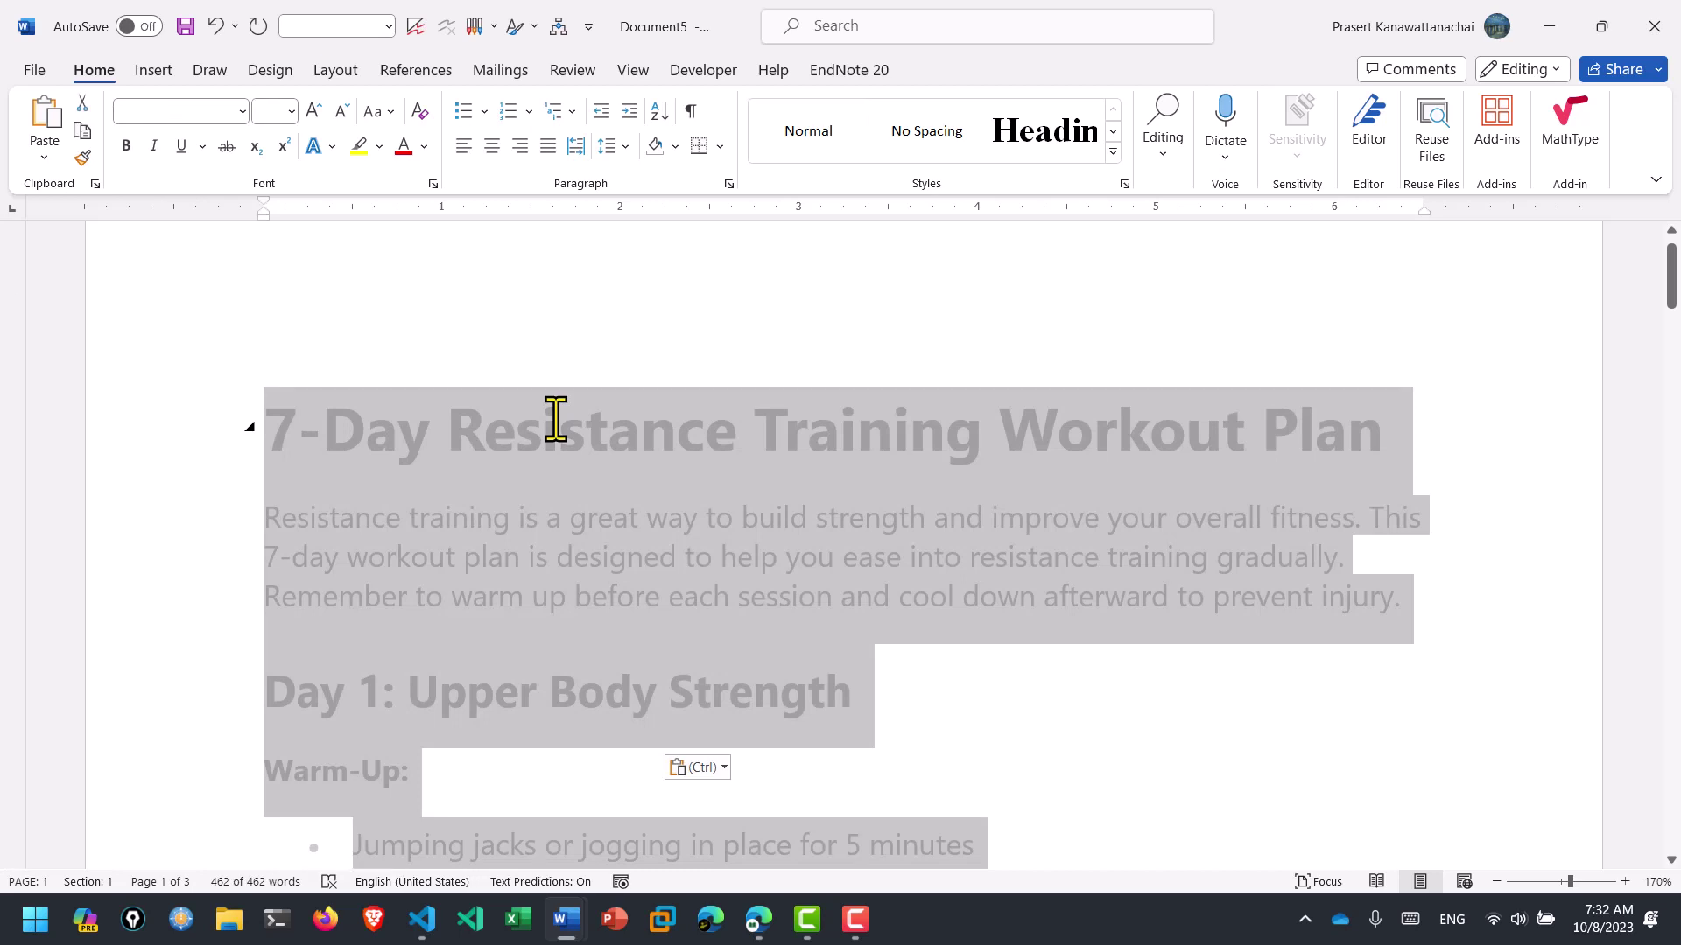
key(Delete)
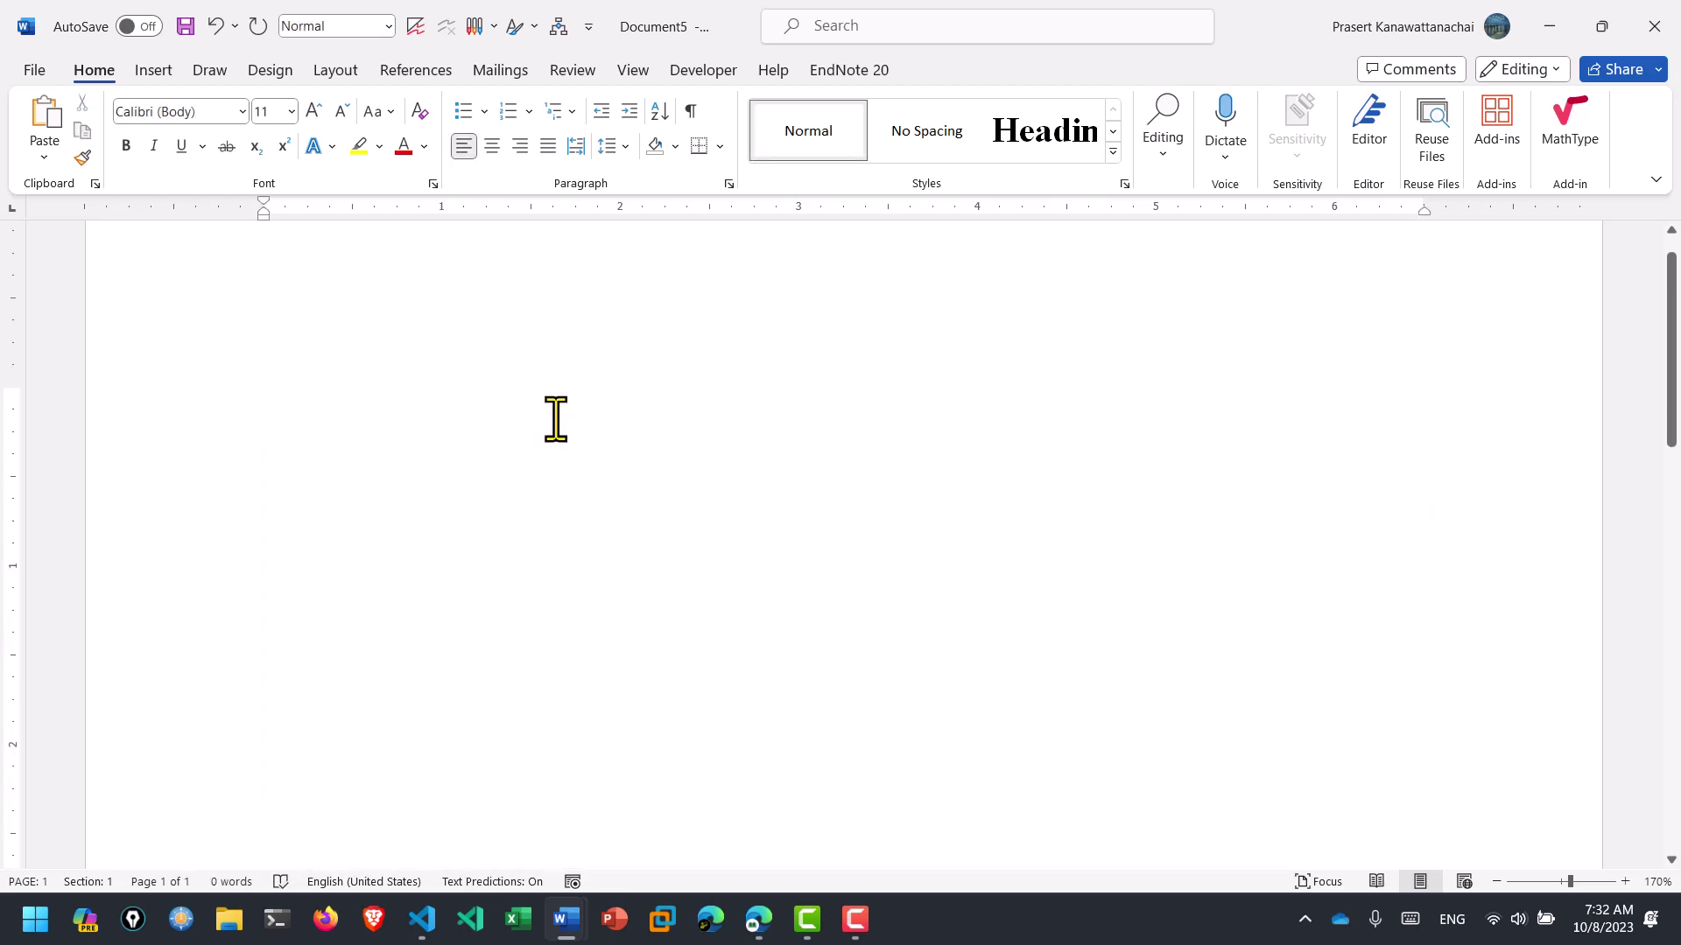
key(ctrl+v)
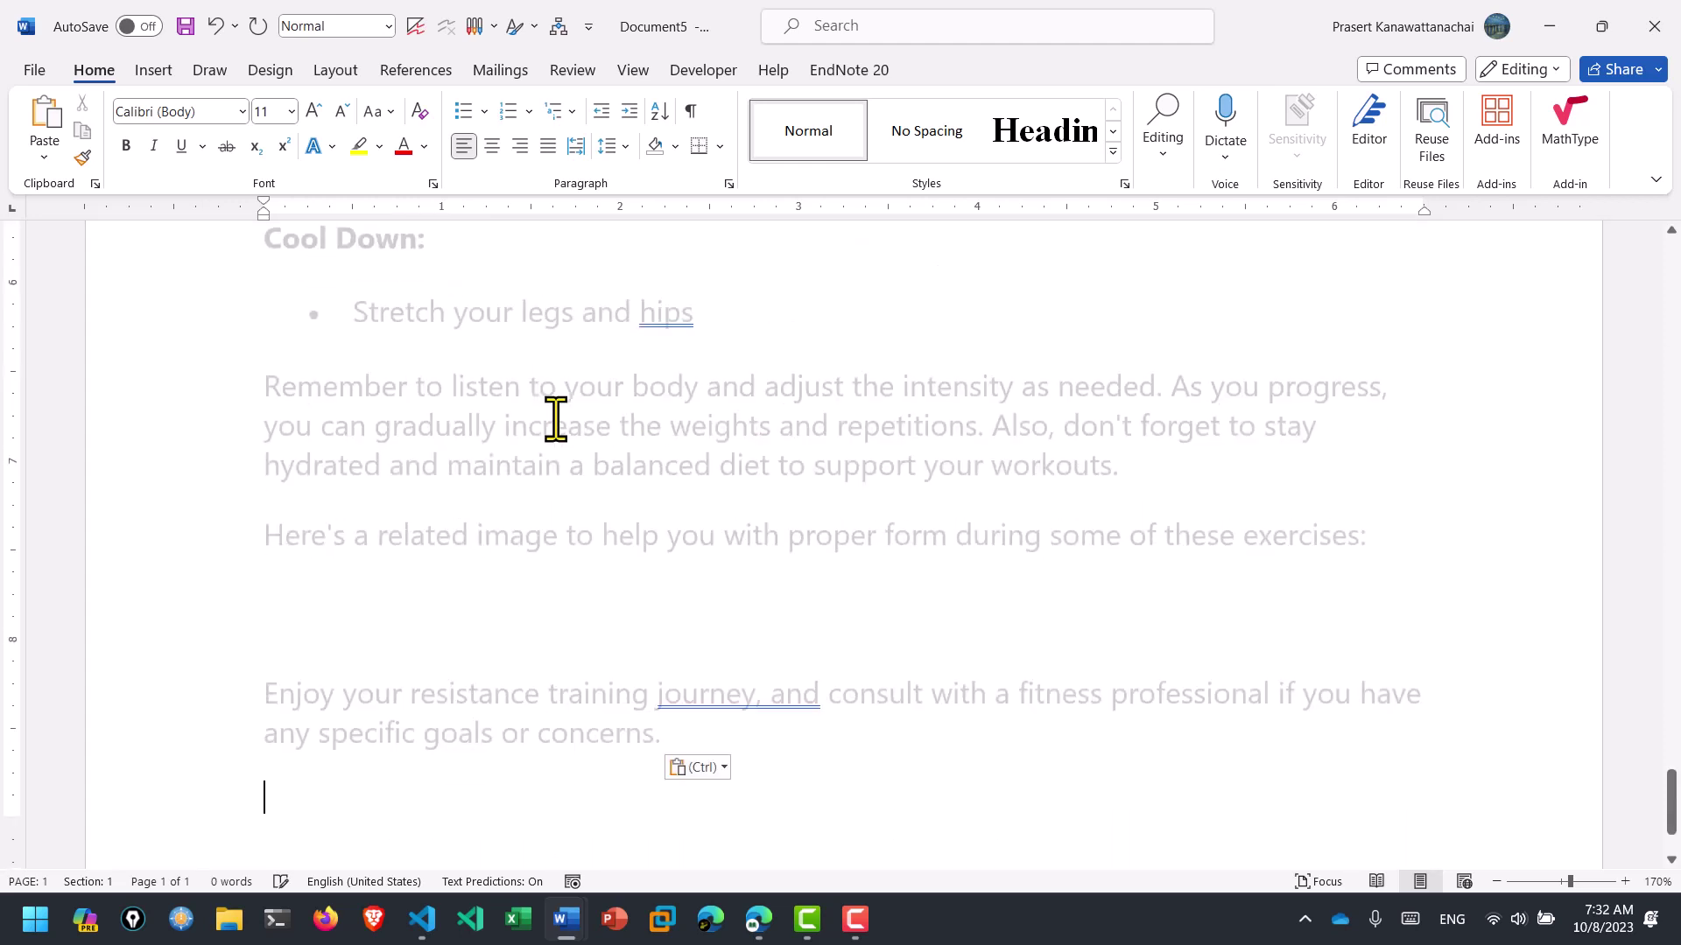
key(ctrl+Home)
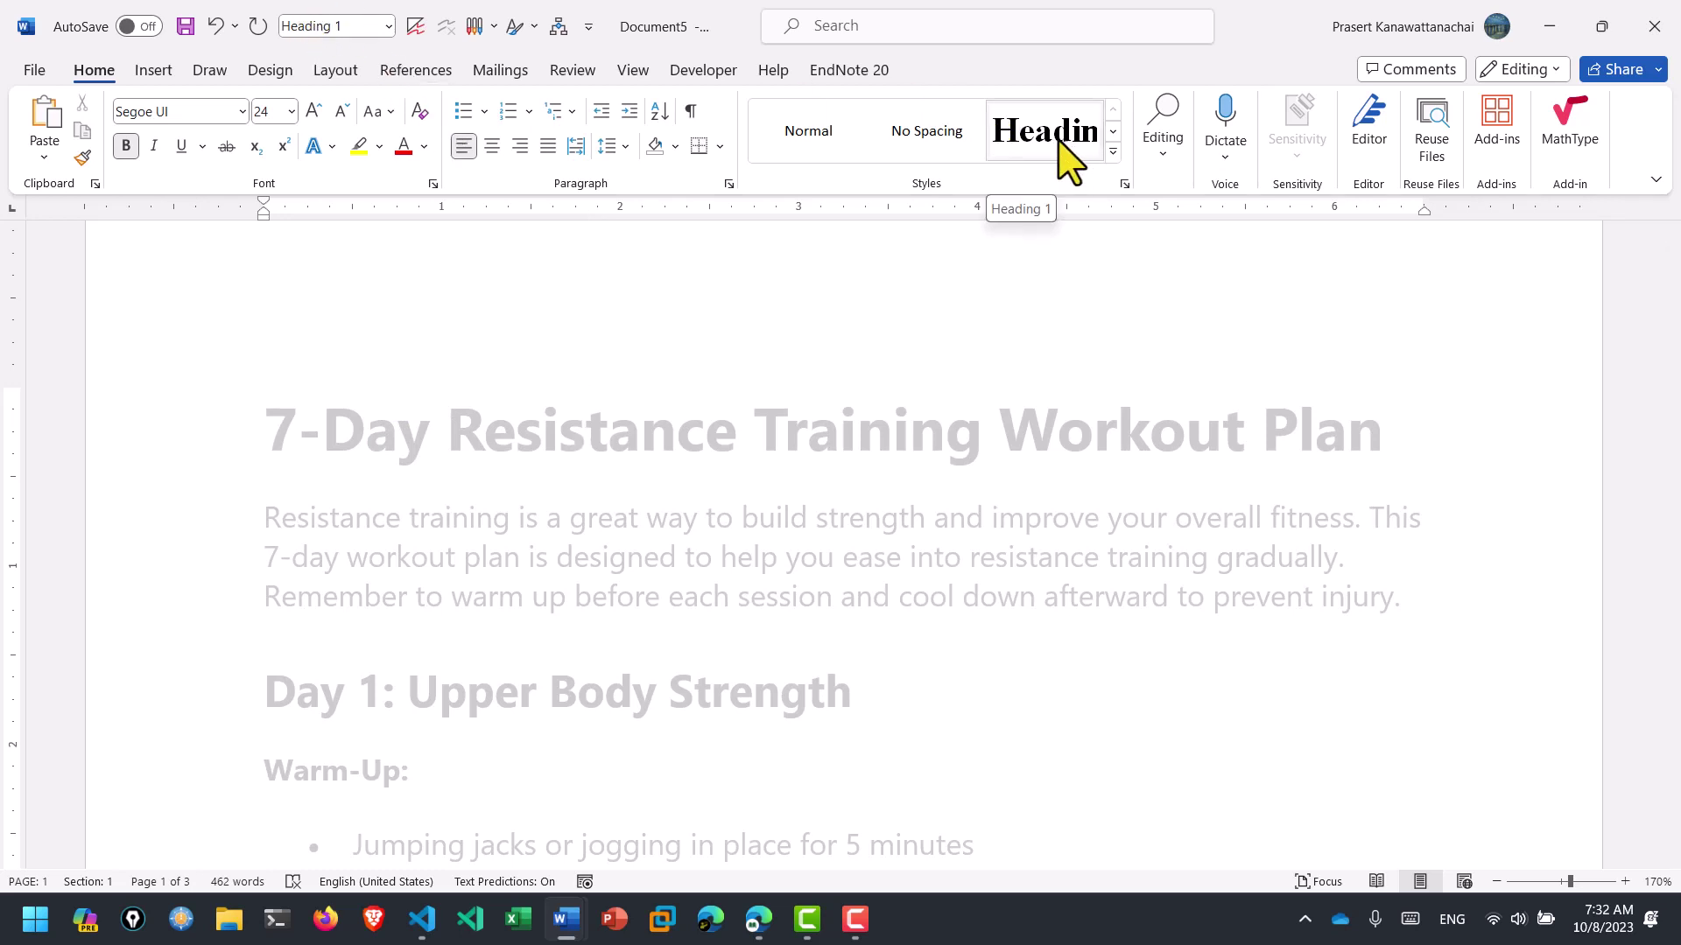
- Open the full styles list and check the styles of the Day 1 heading and title
click(1124, 184)
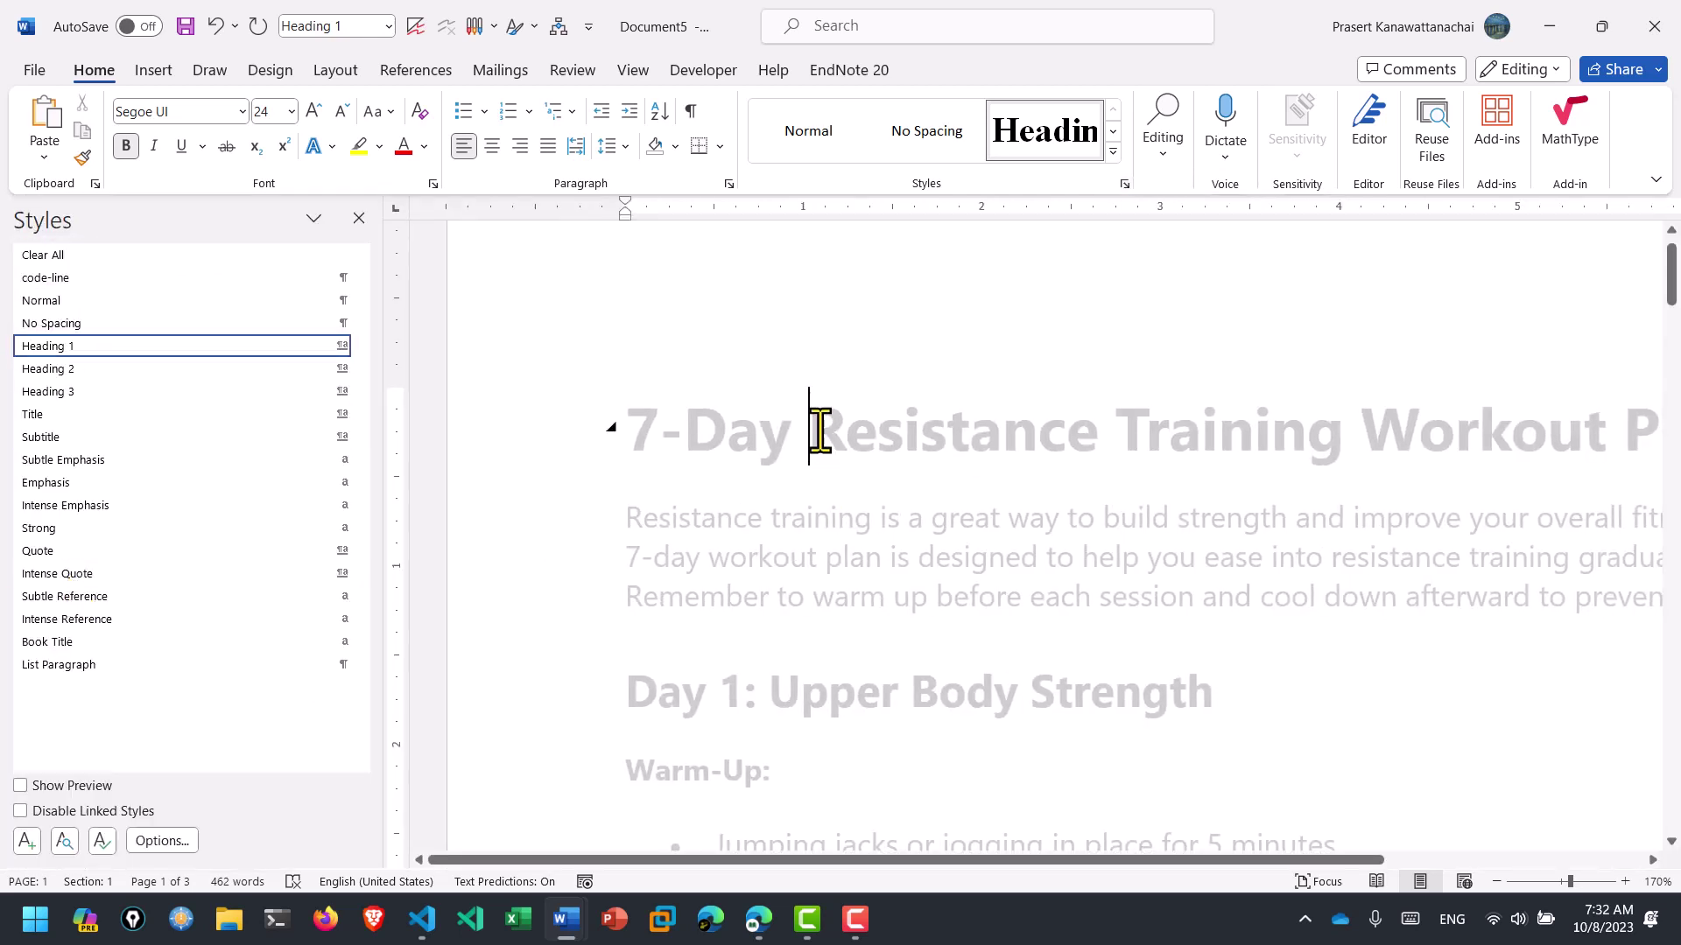
click(682, 691)
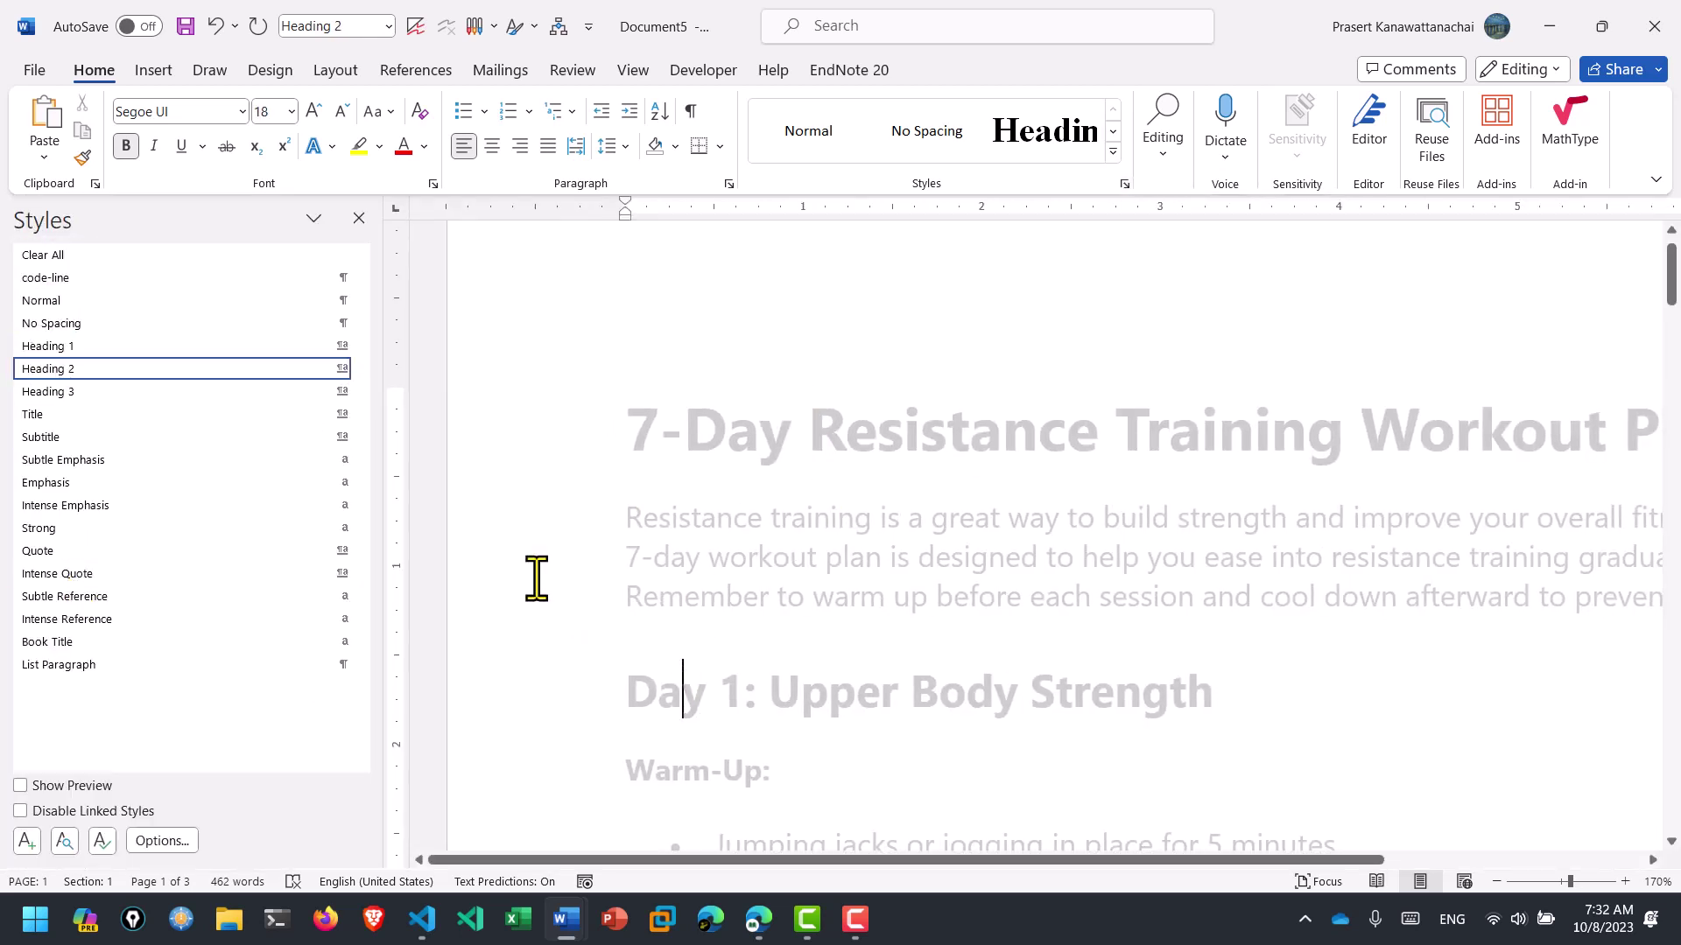
click(921, 430)
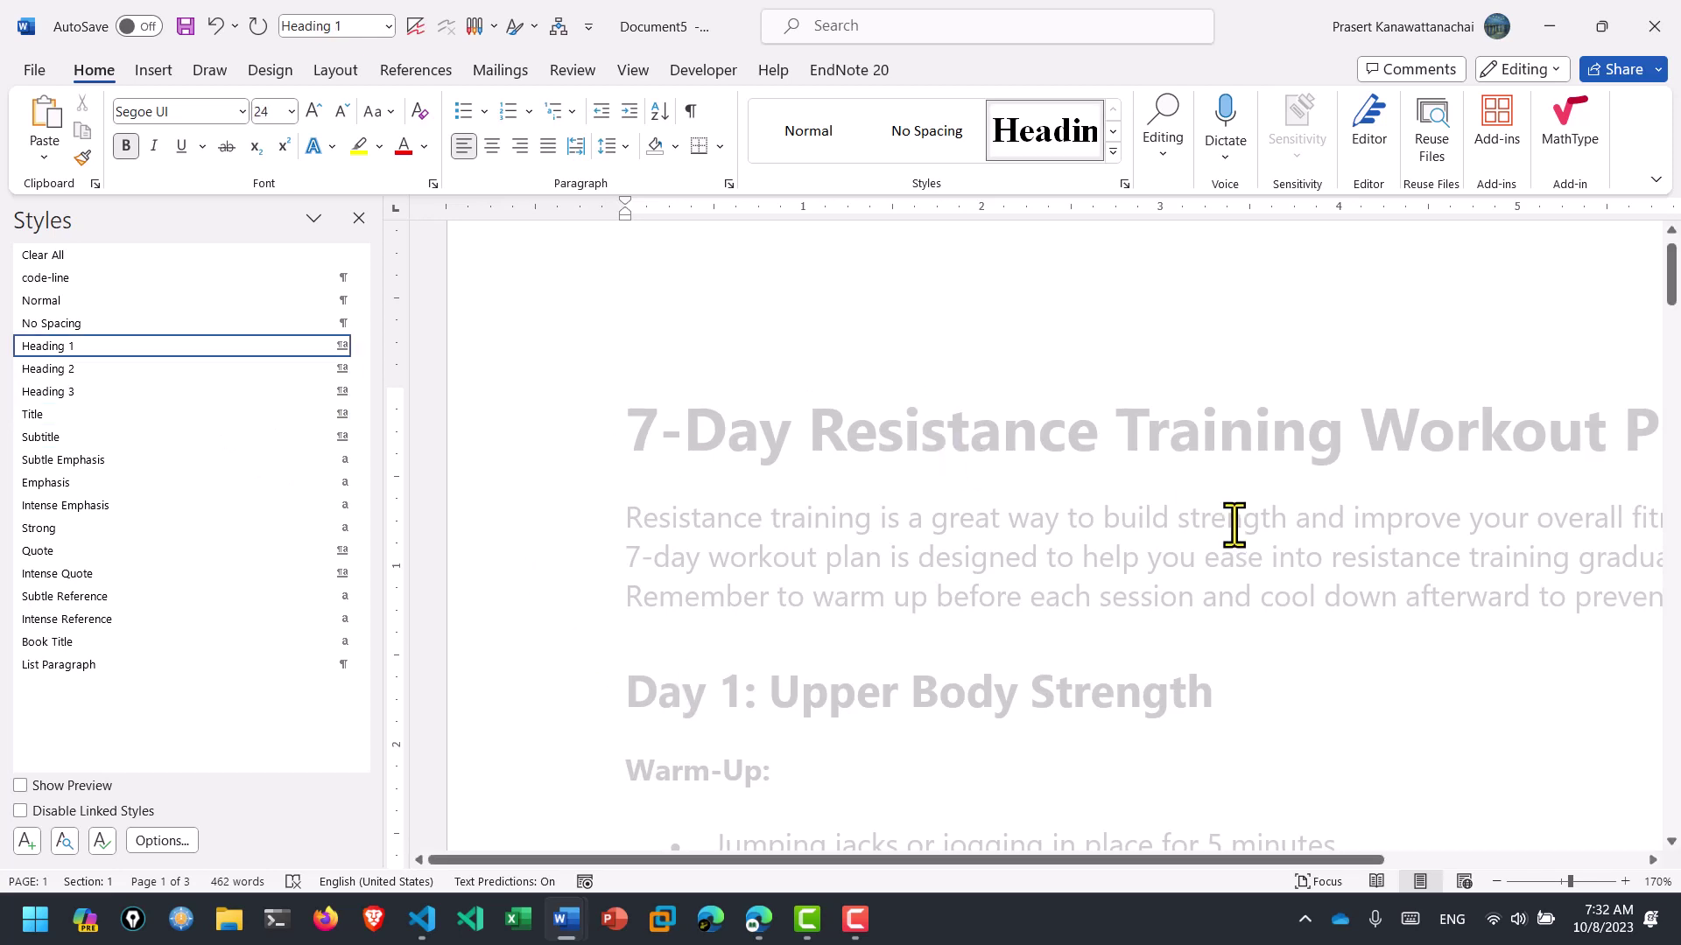
- Clear direct formatting so the plan shows black Times New Roman, then narrow the styles list
key(ctrl+a)
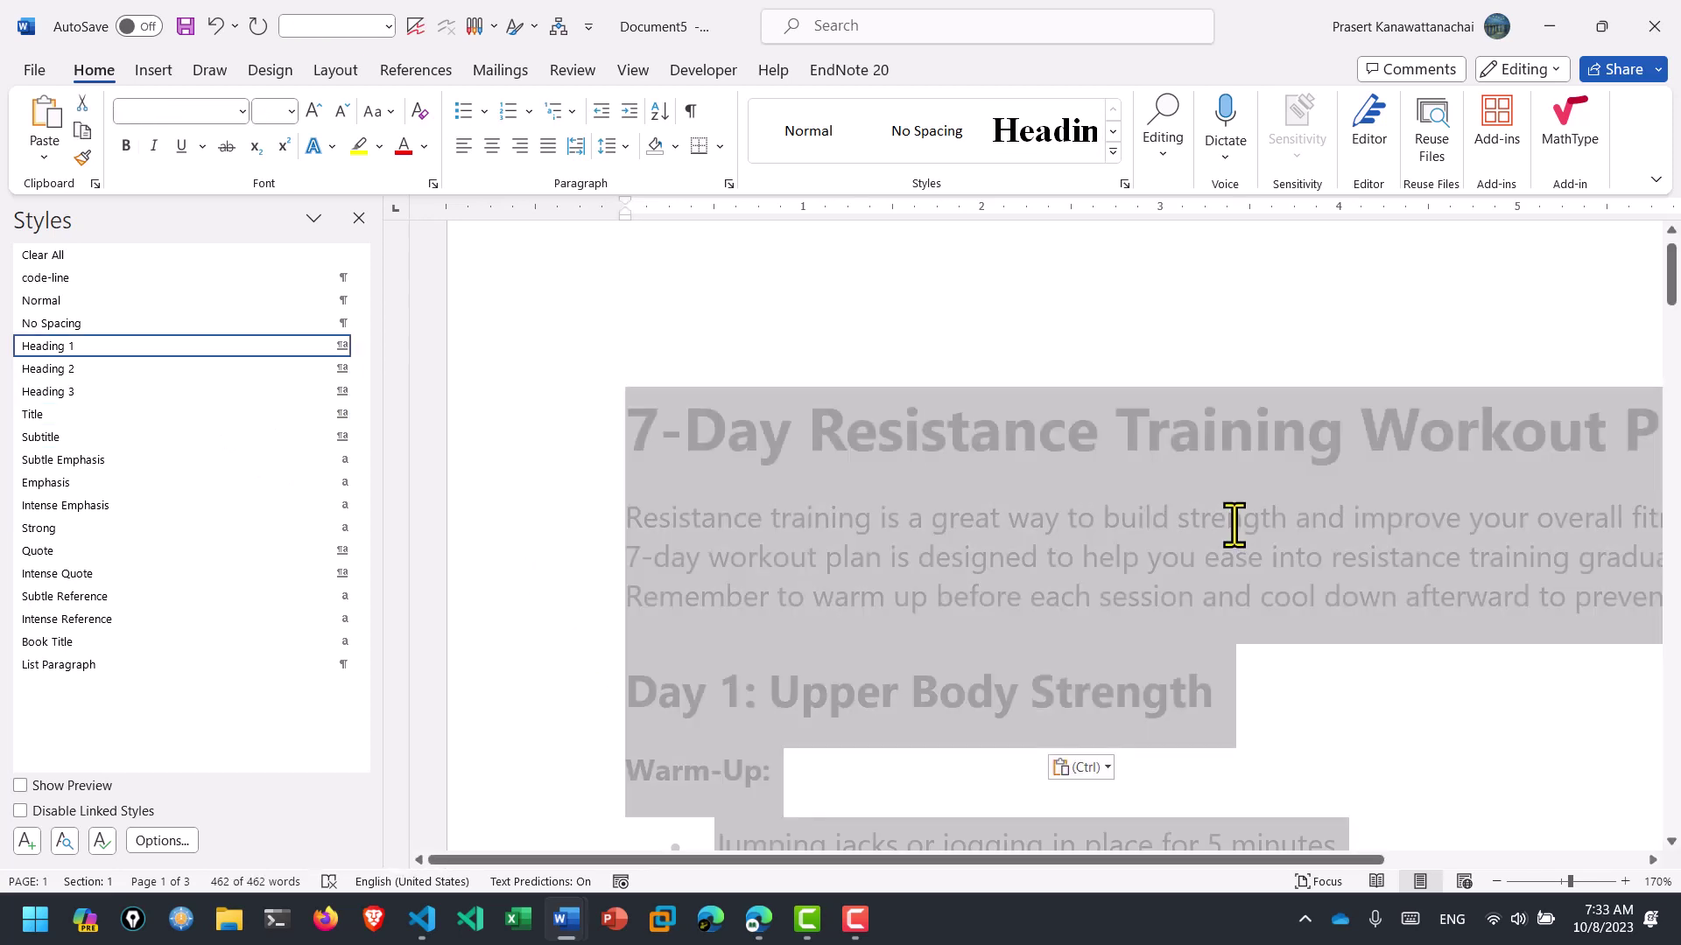
key(ctrl+space)
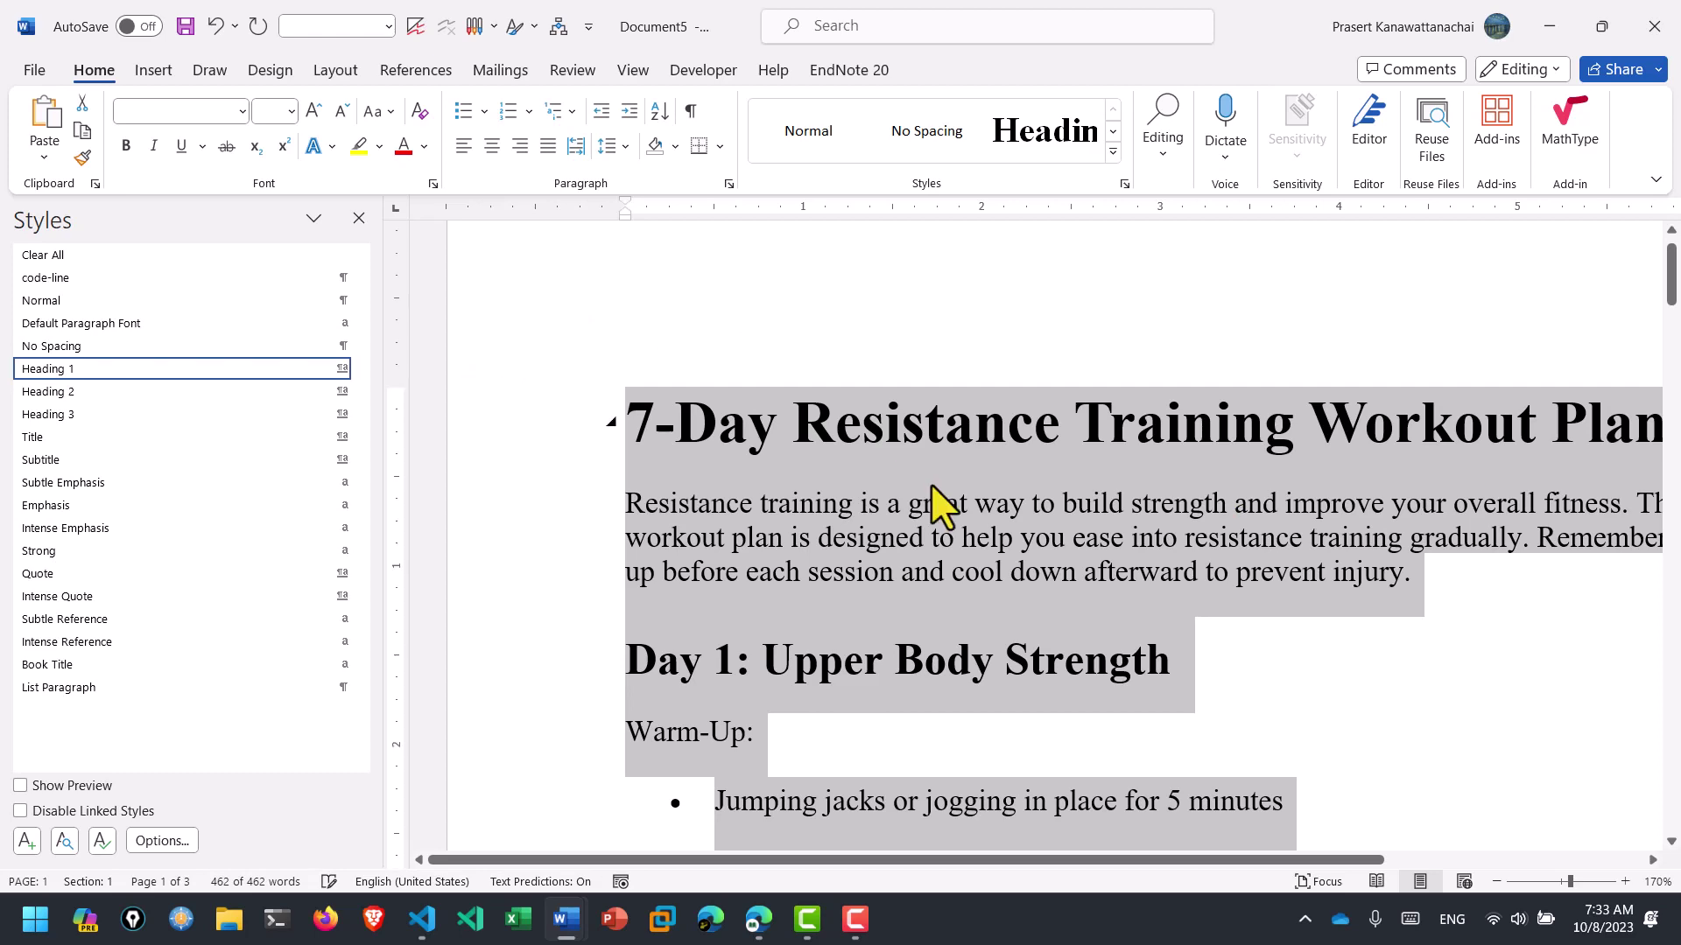
click(932, 504)
scroll(963, 587, down, 5)
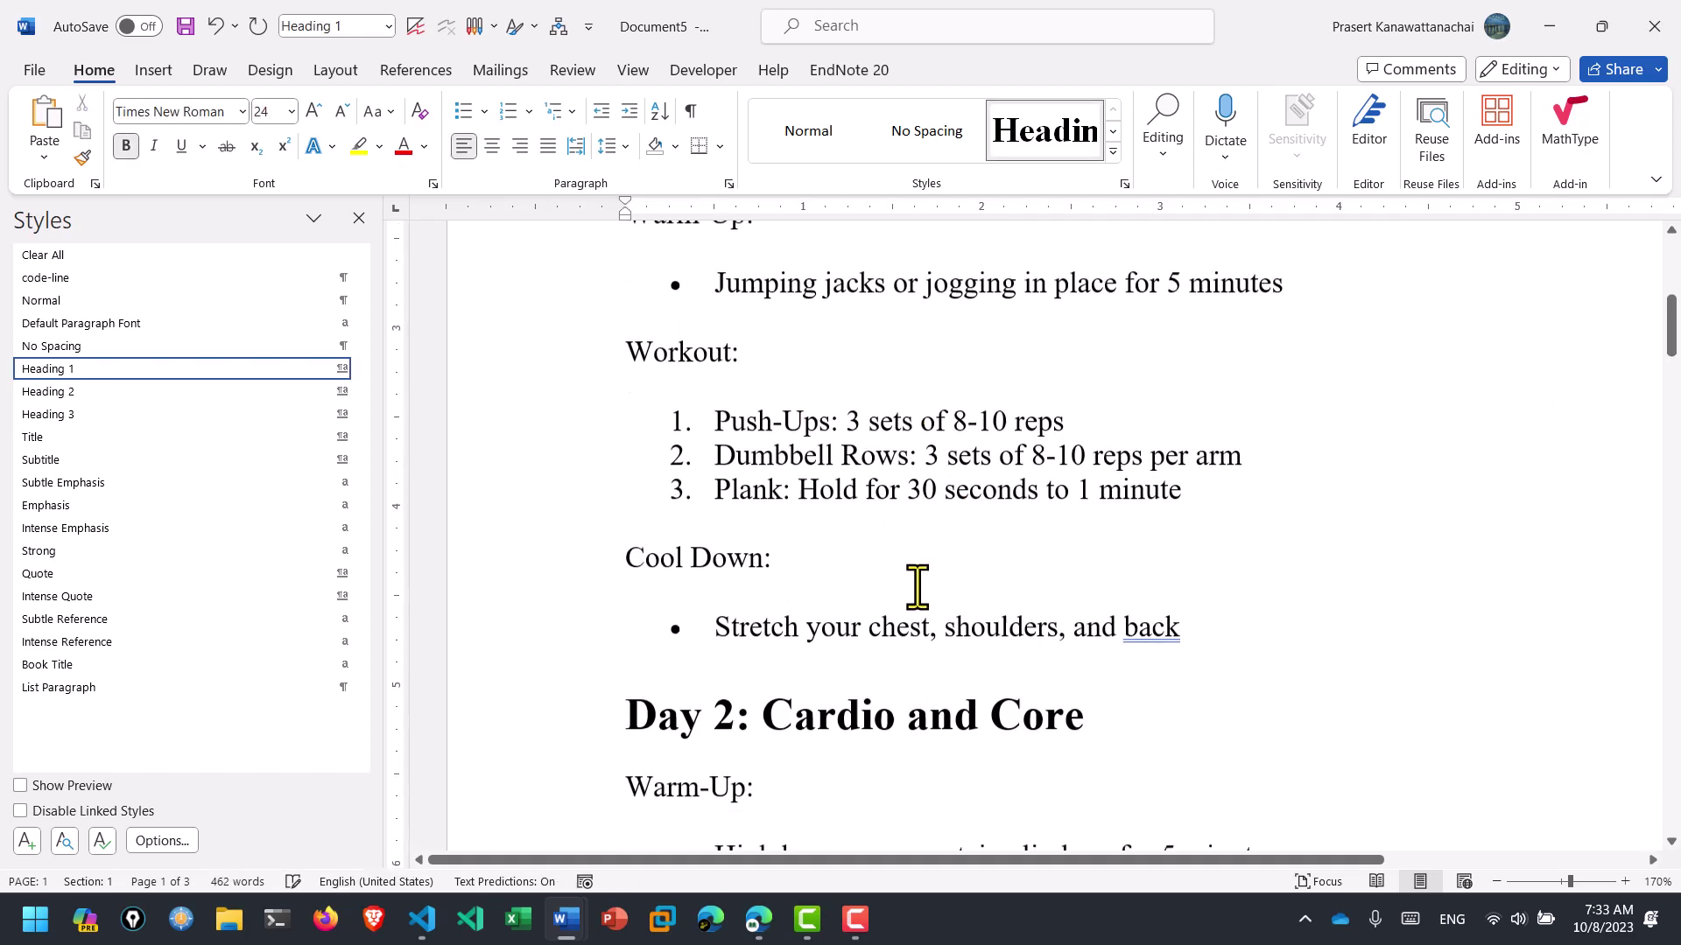
scroll(916, 586, down, 5)
scroll(917, 587, down, 5)
scroll(914, 588, down, 2)
scroll(913, 589, down, 4)
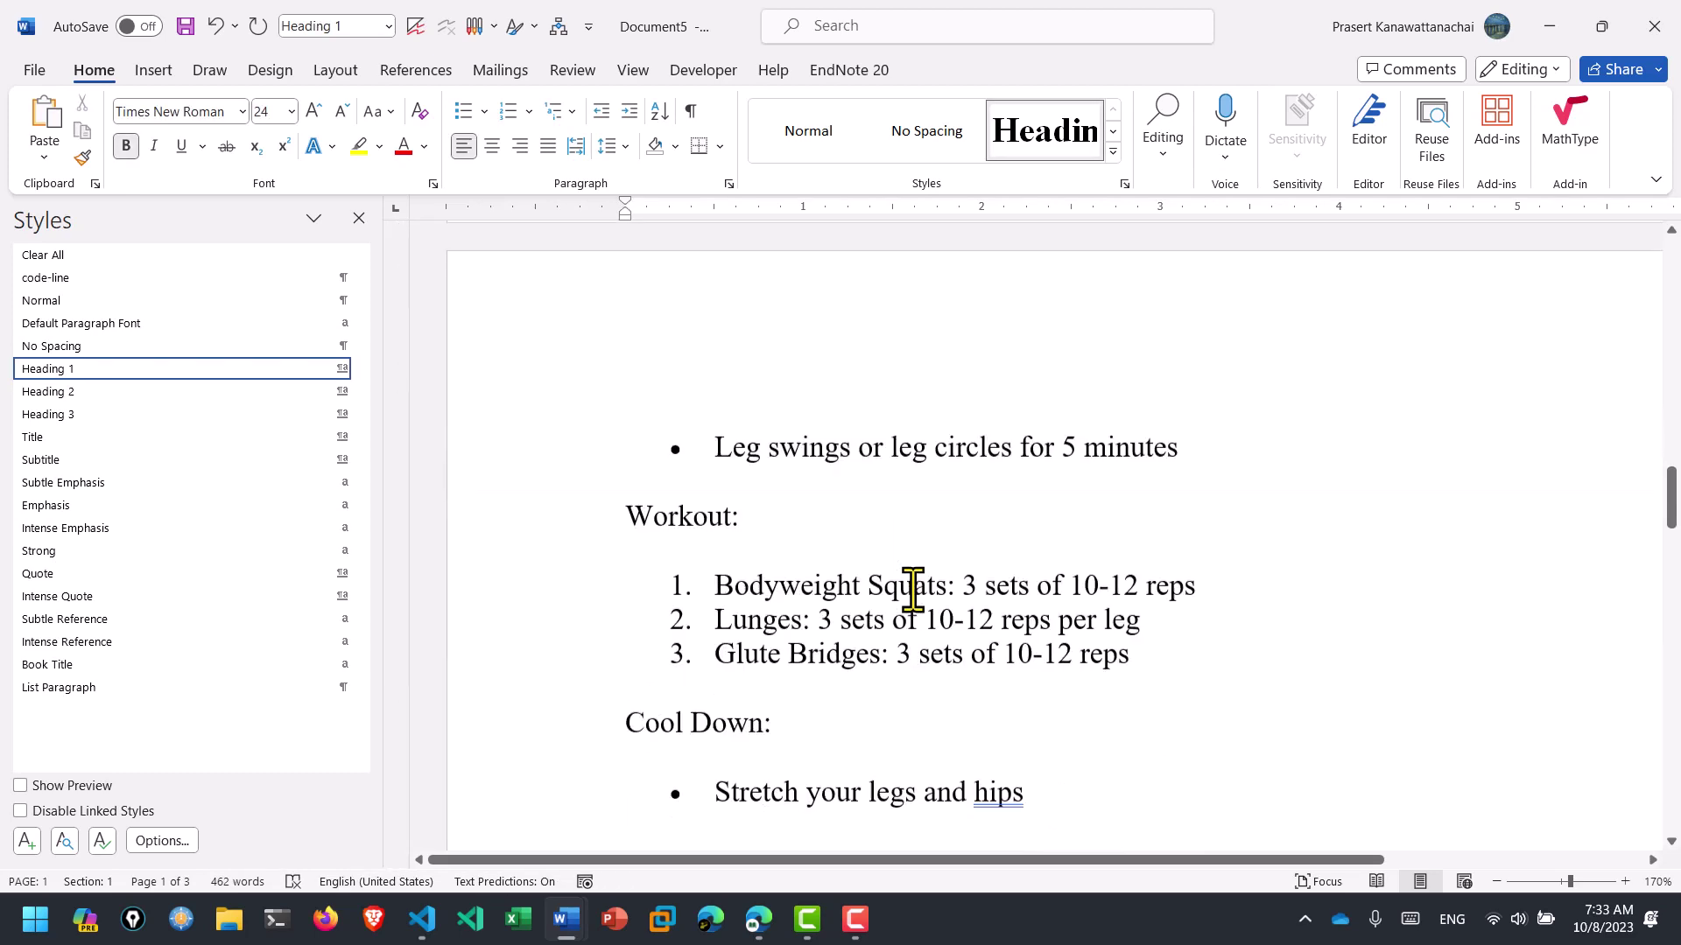
scroll(913, 589, down, 4)
scroll(910, 591, up, 8)
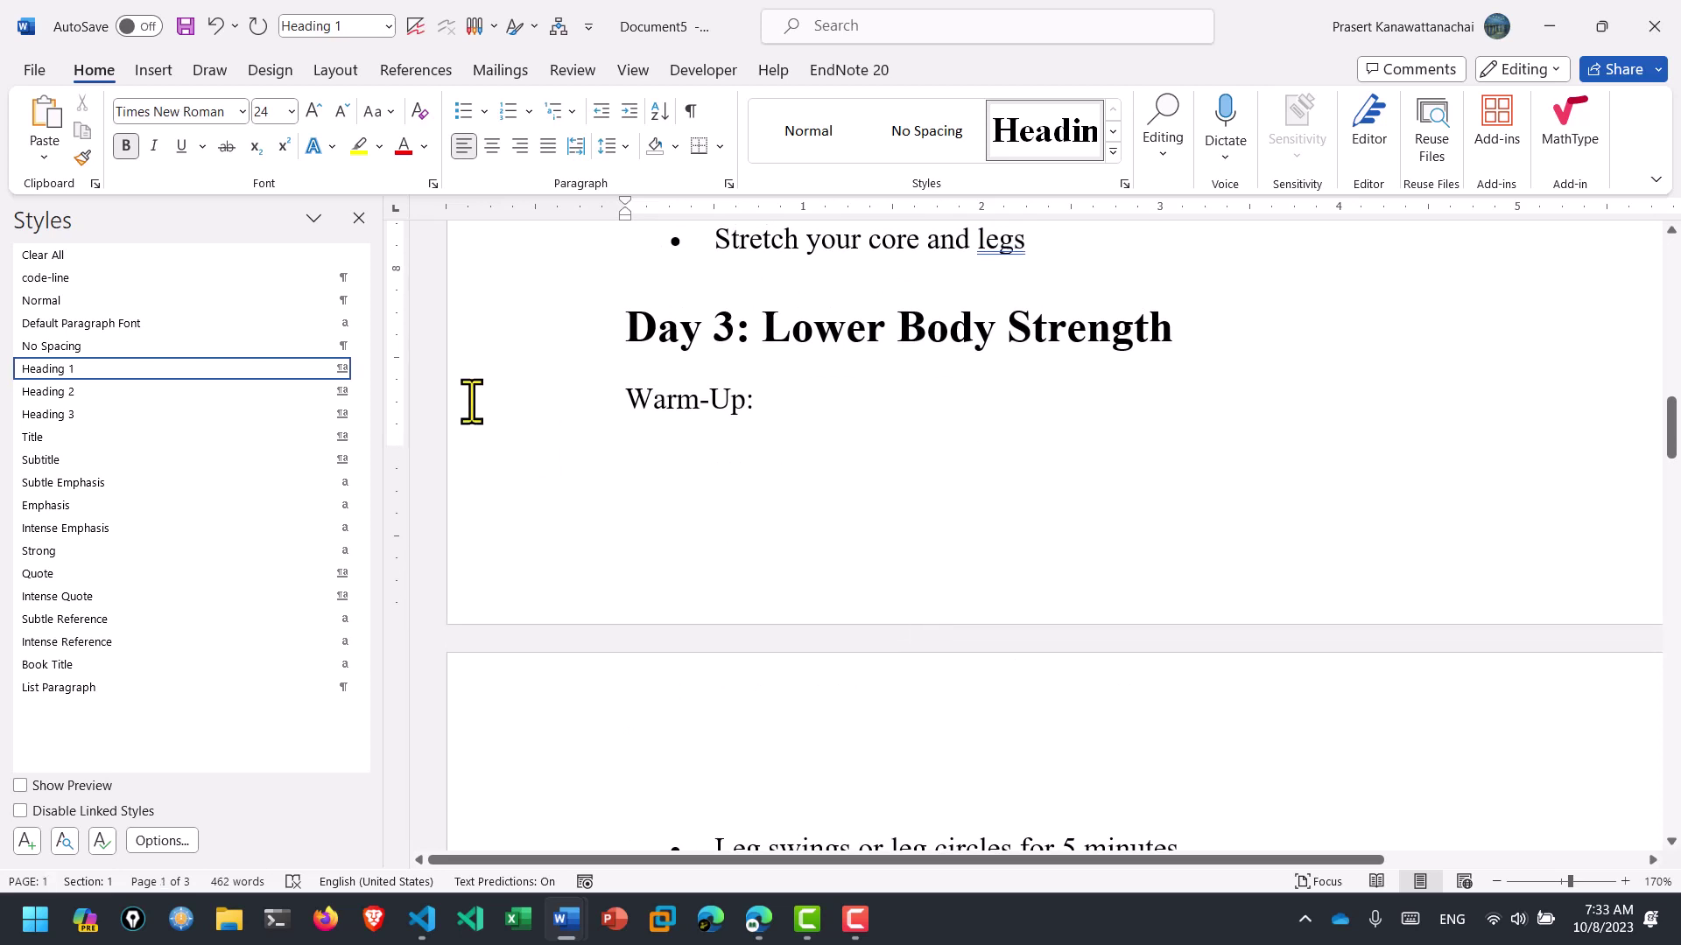
drag(374, 341, 253, 345)
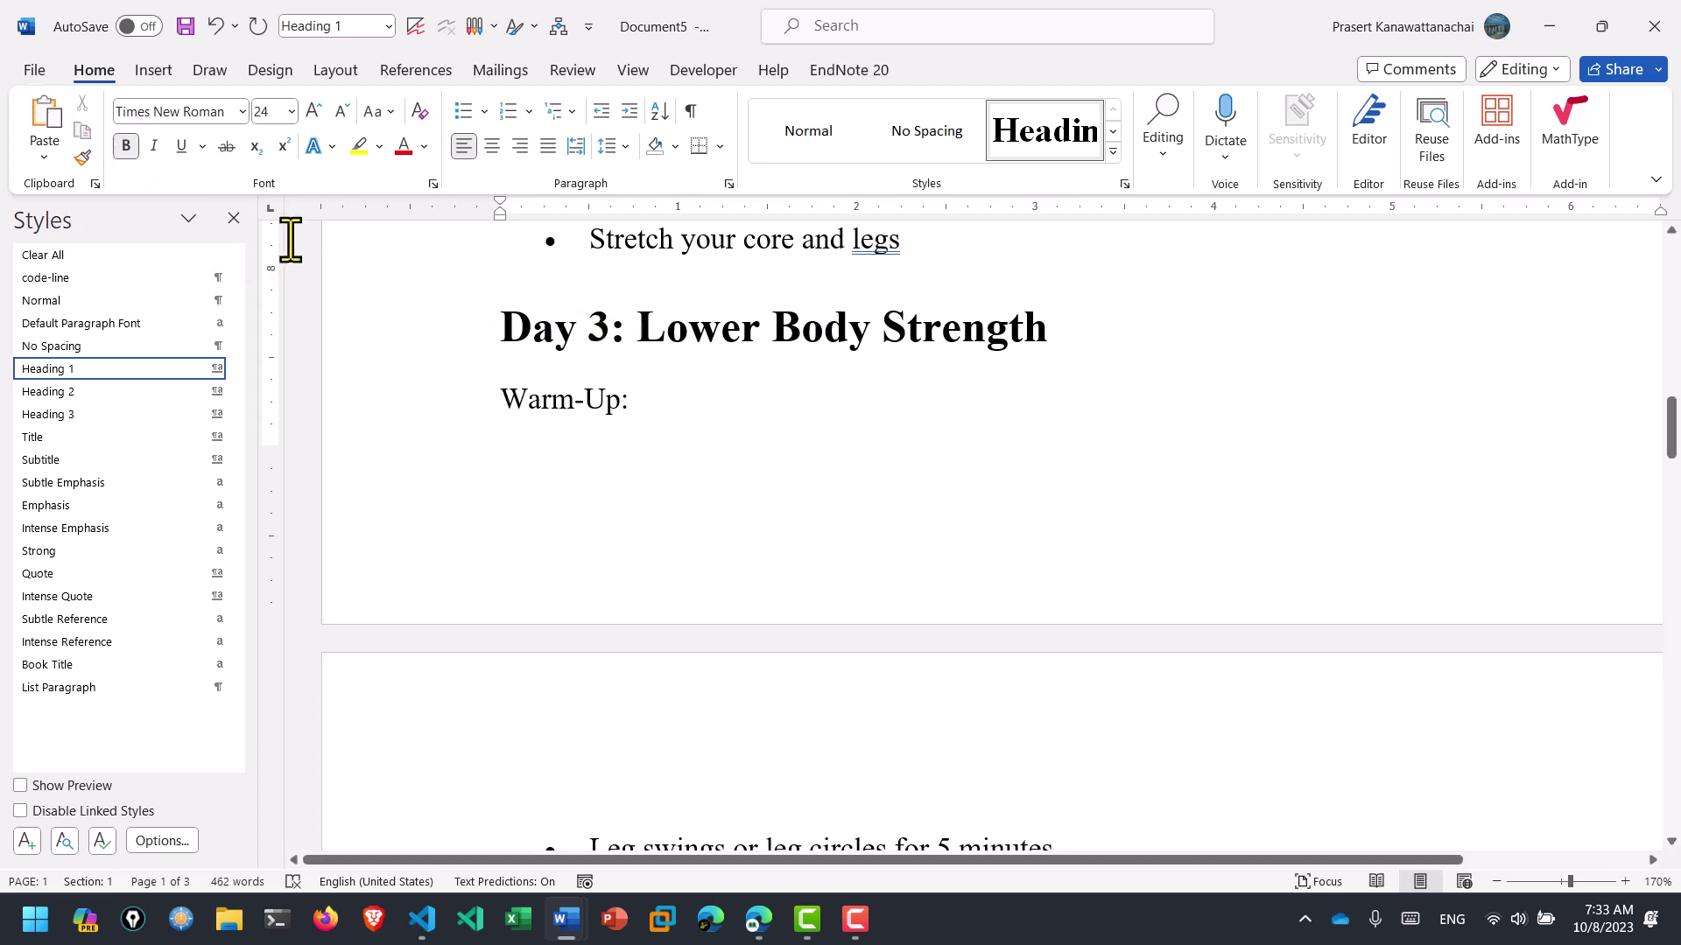
- Create Document6 from the personal philos template via File > New
click(37, 75)
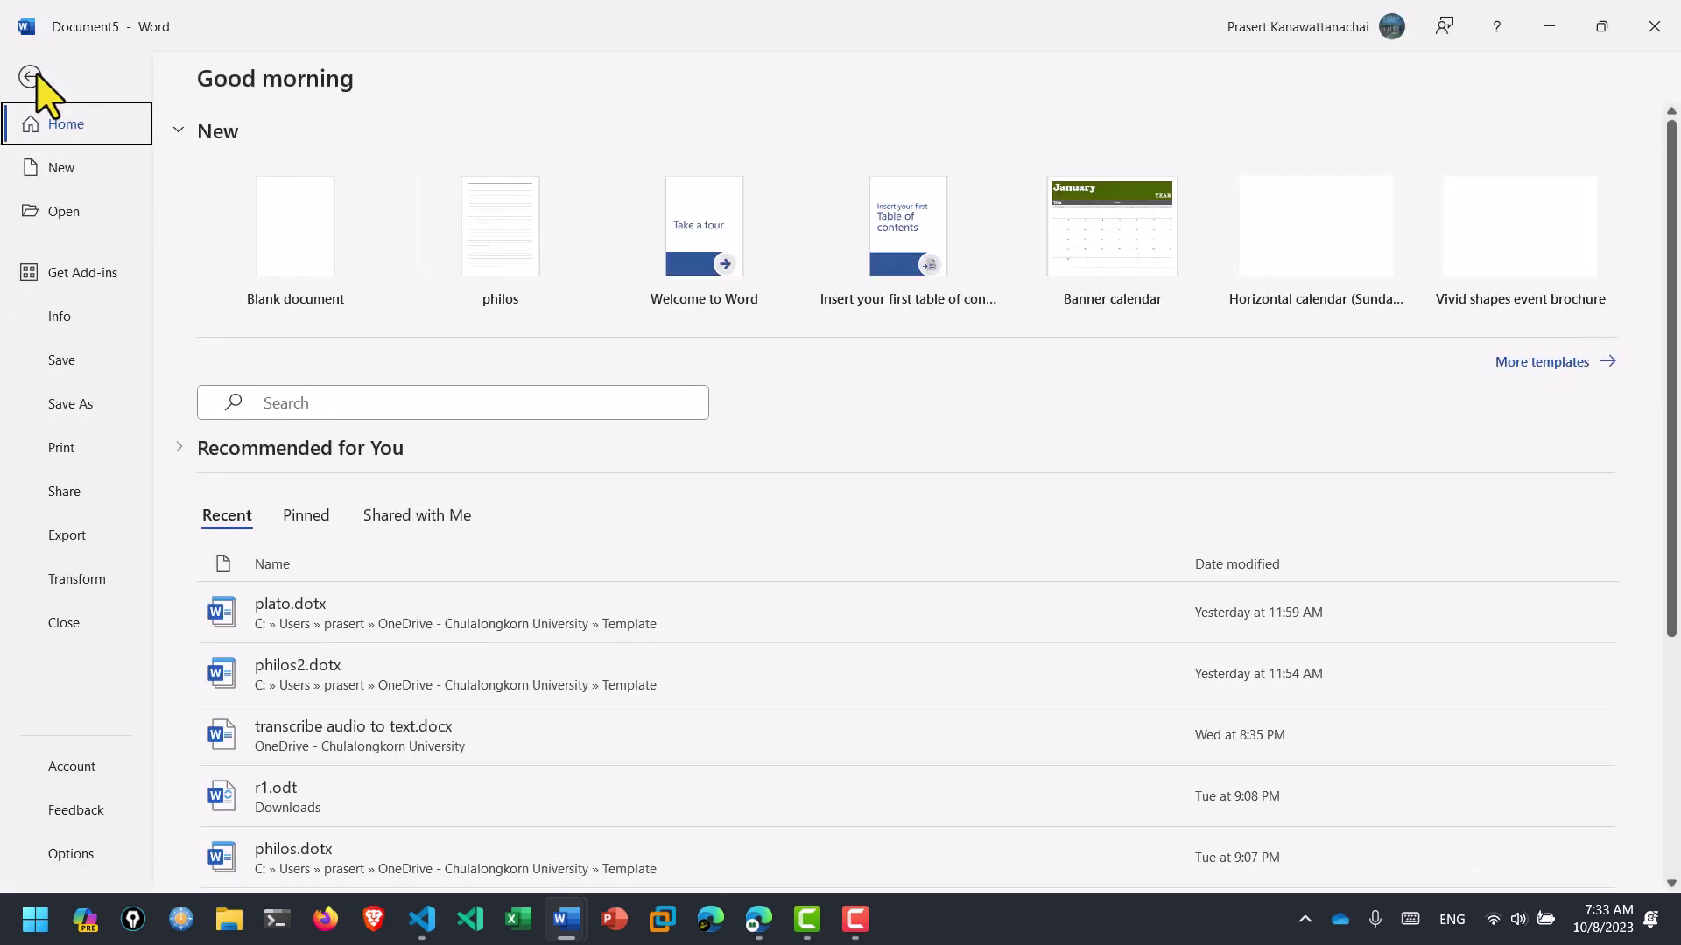
click(61, 168)
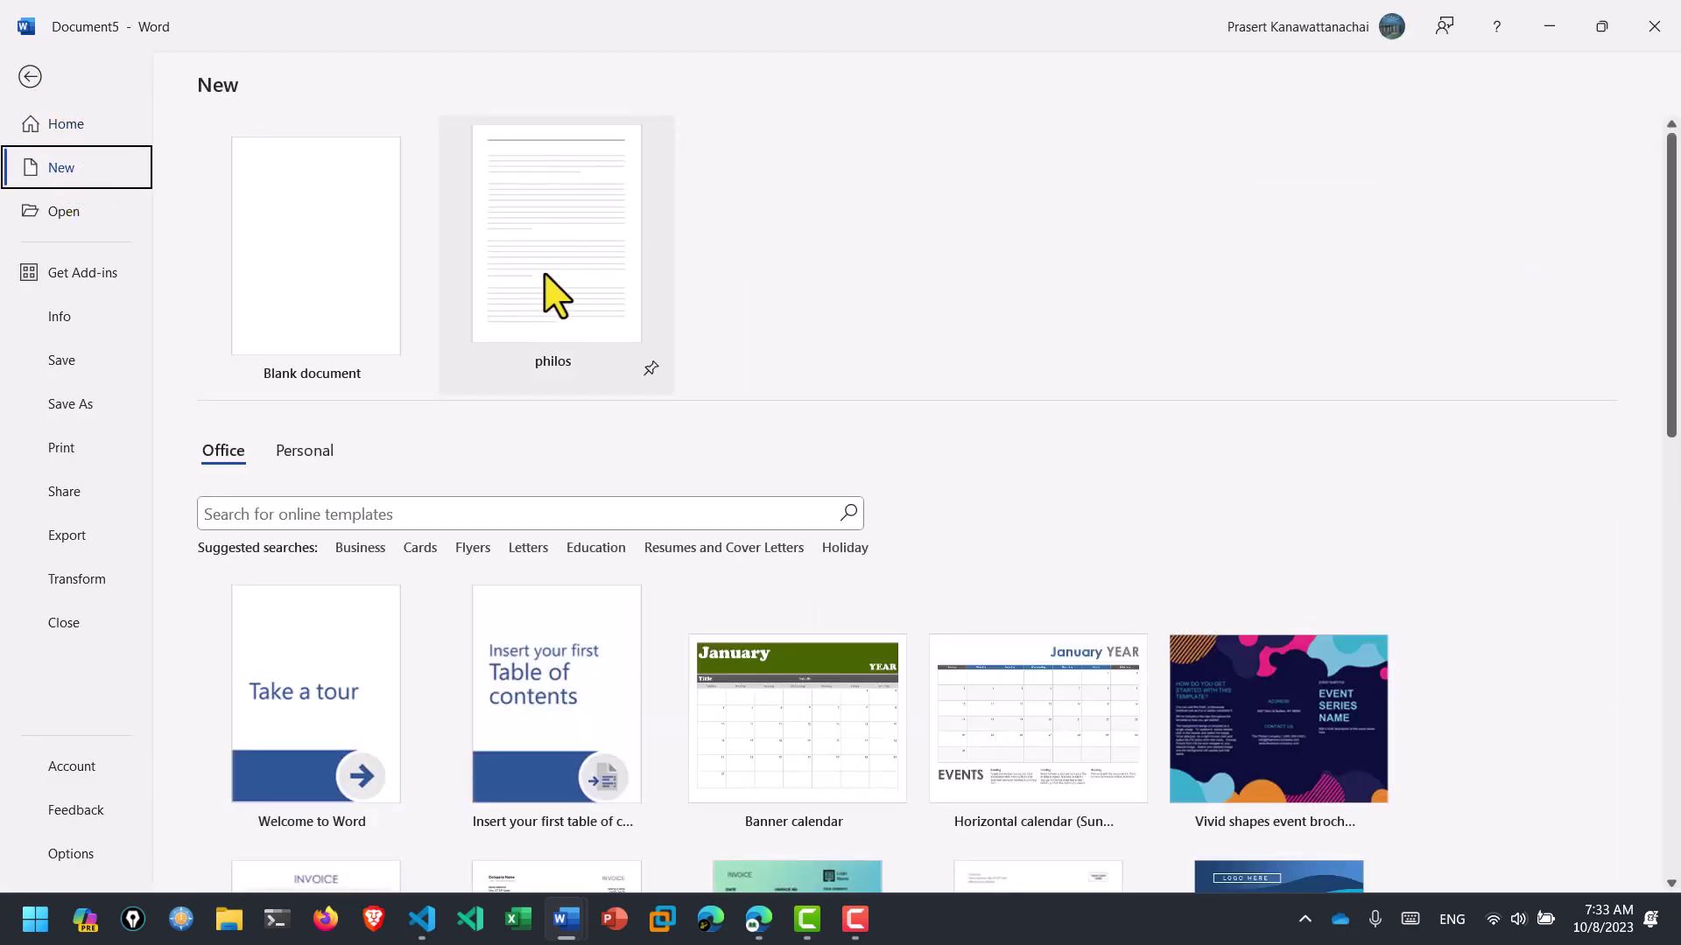
mouse_move(557, 236)
click(557, 237)
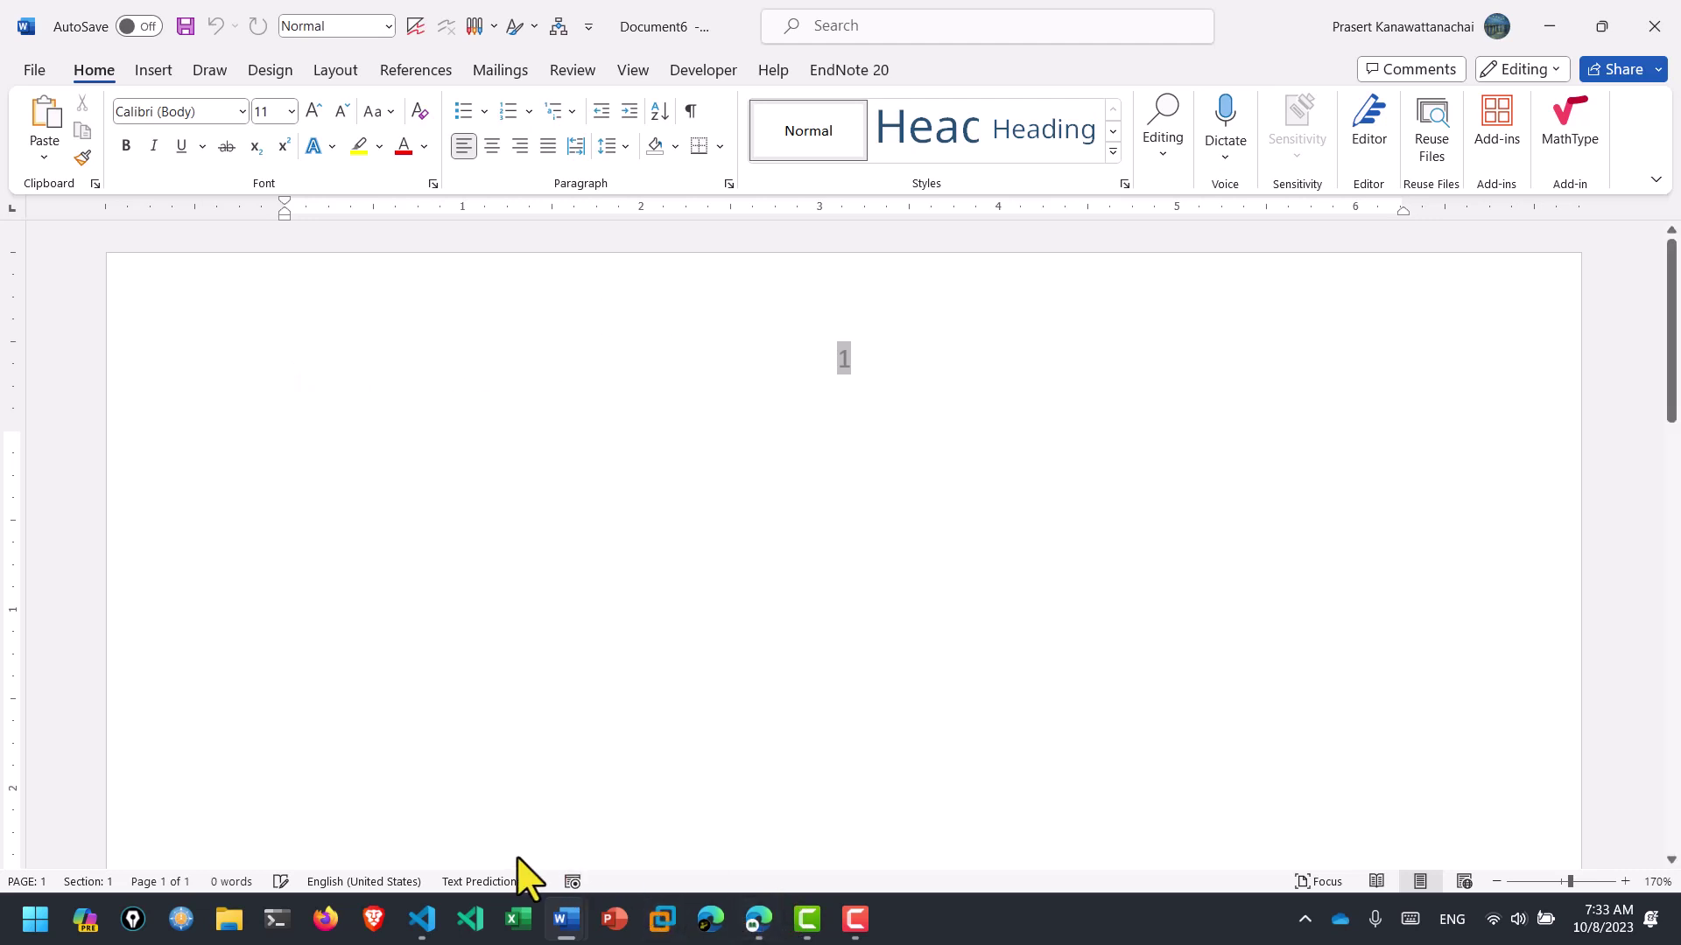
mouse_move(565, 919)
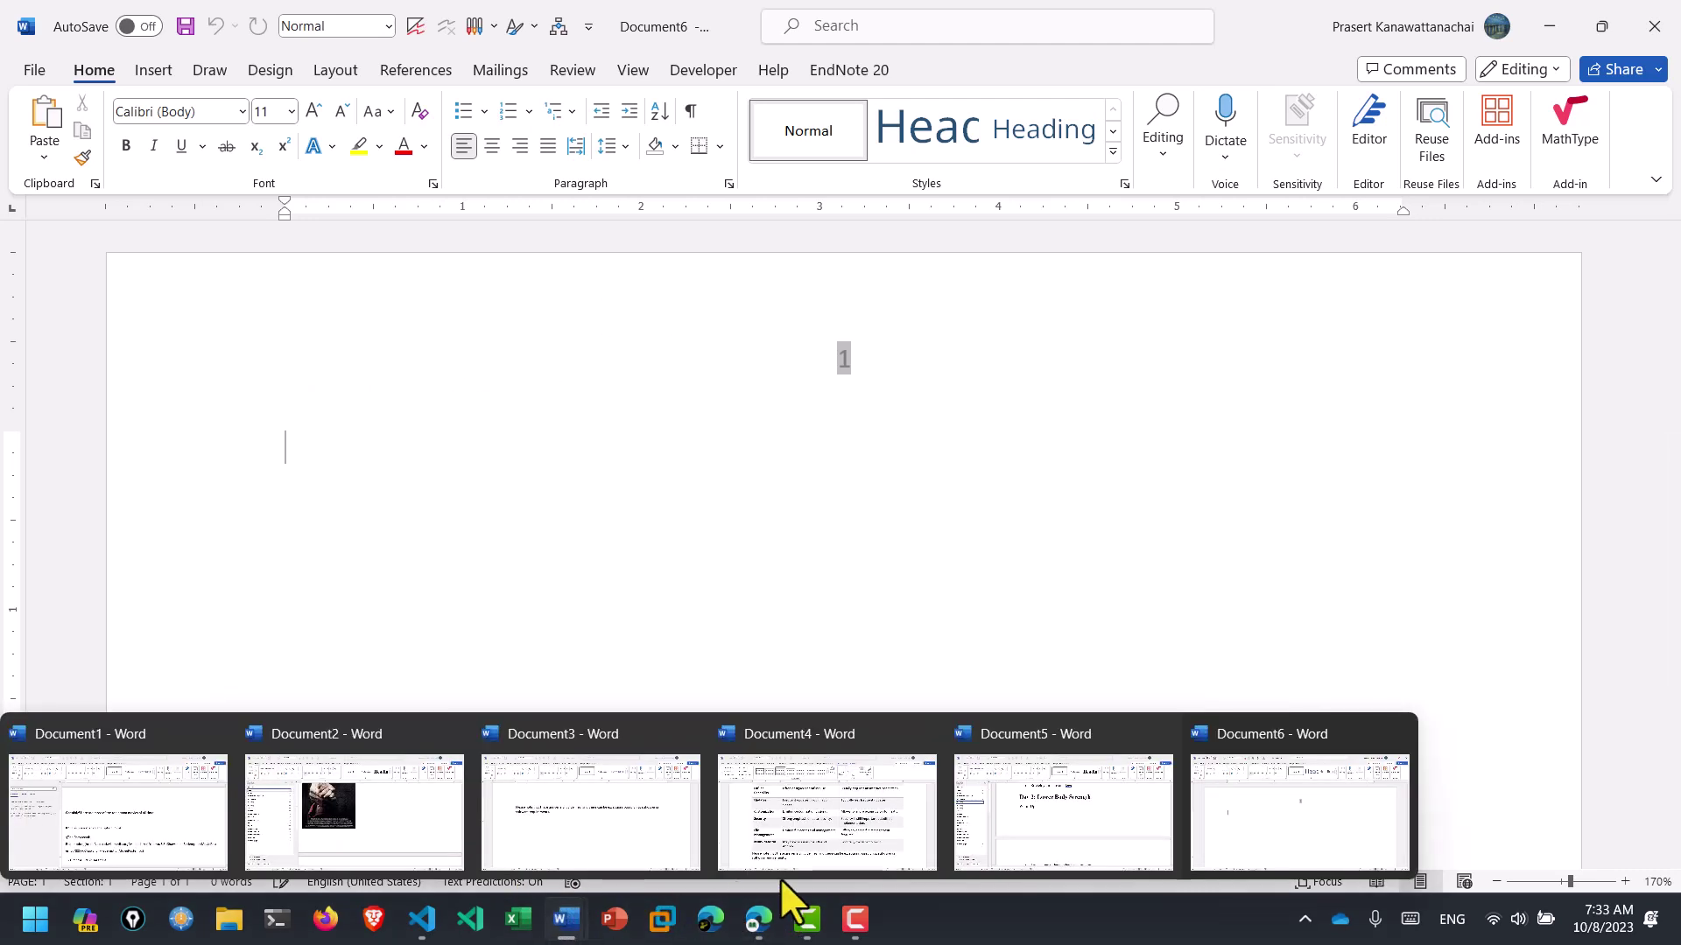
- Return to Document5, confirm Heading 1 and Heading 2 styles, and select the entire plan
click(1050, 818)
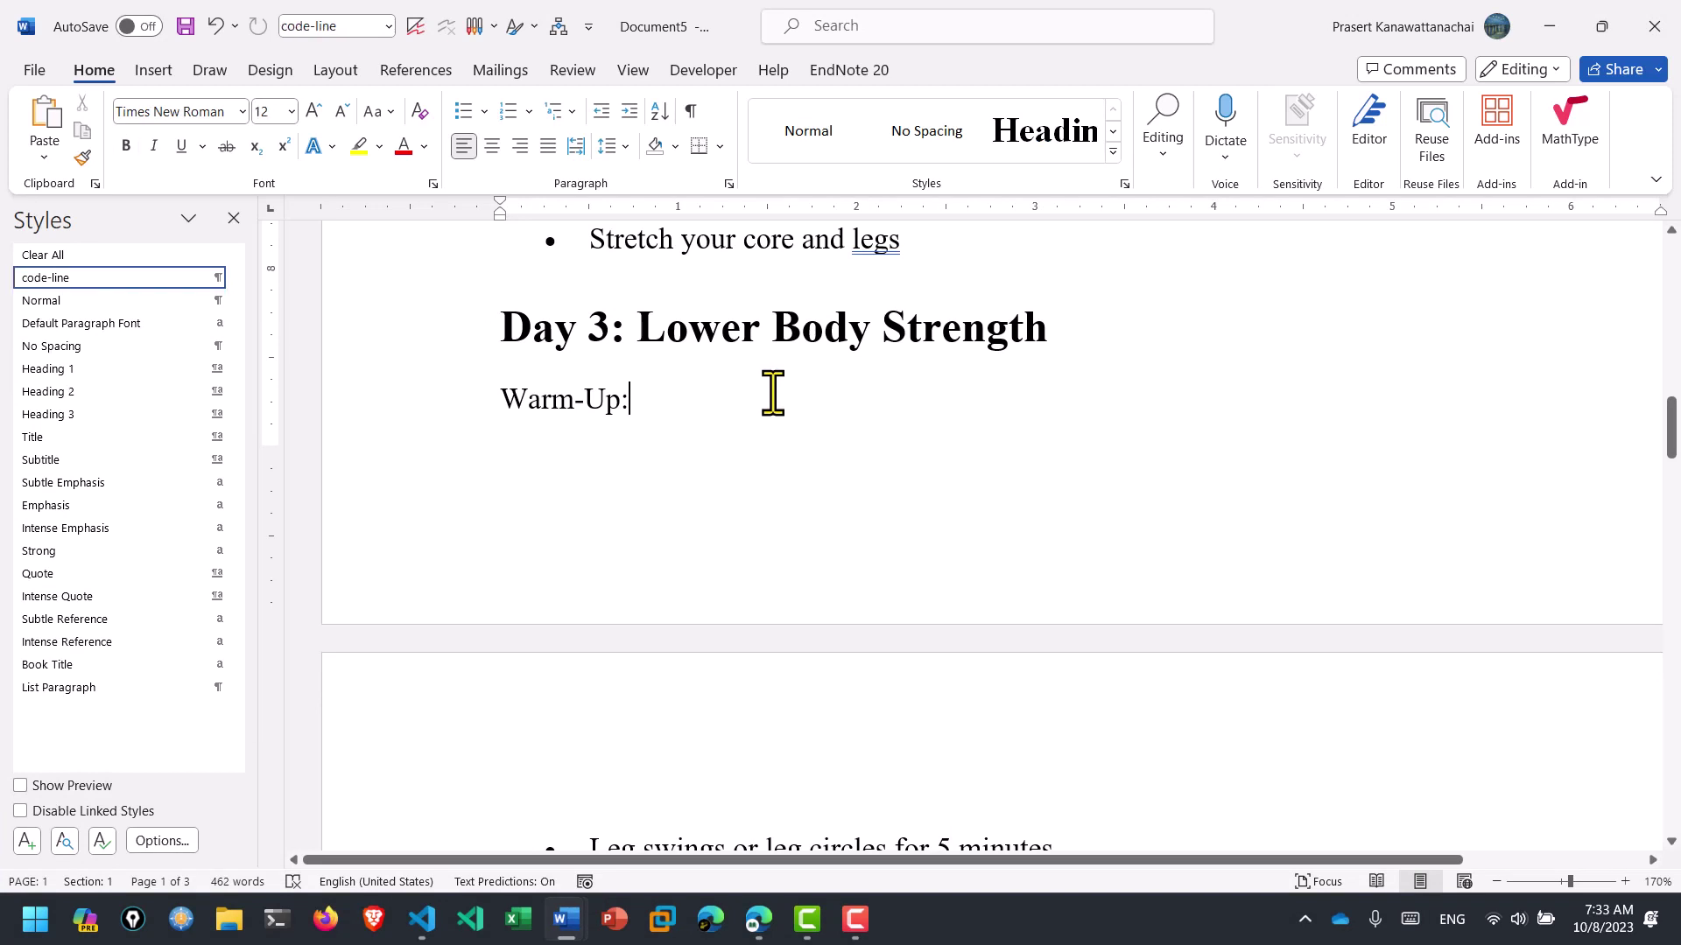
key(ctrl+Home)
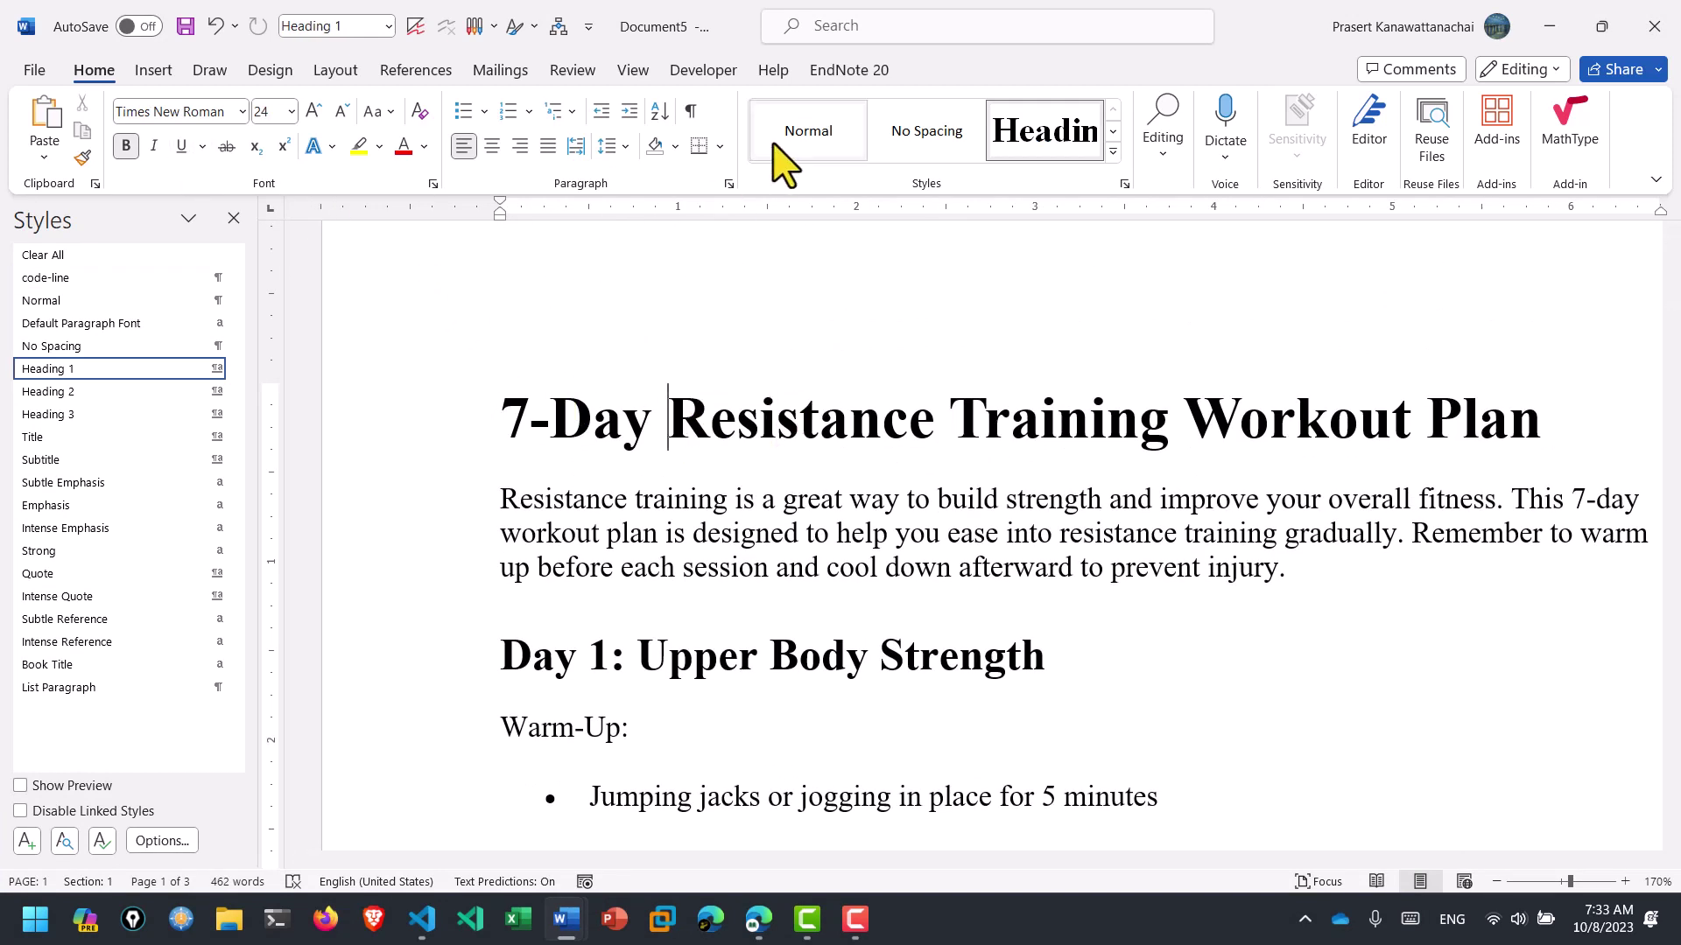
click(602, 527)
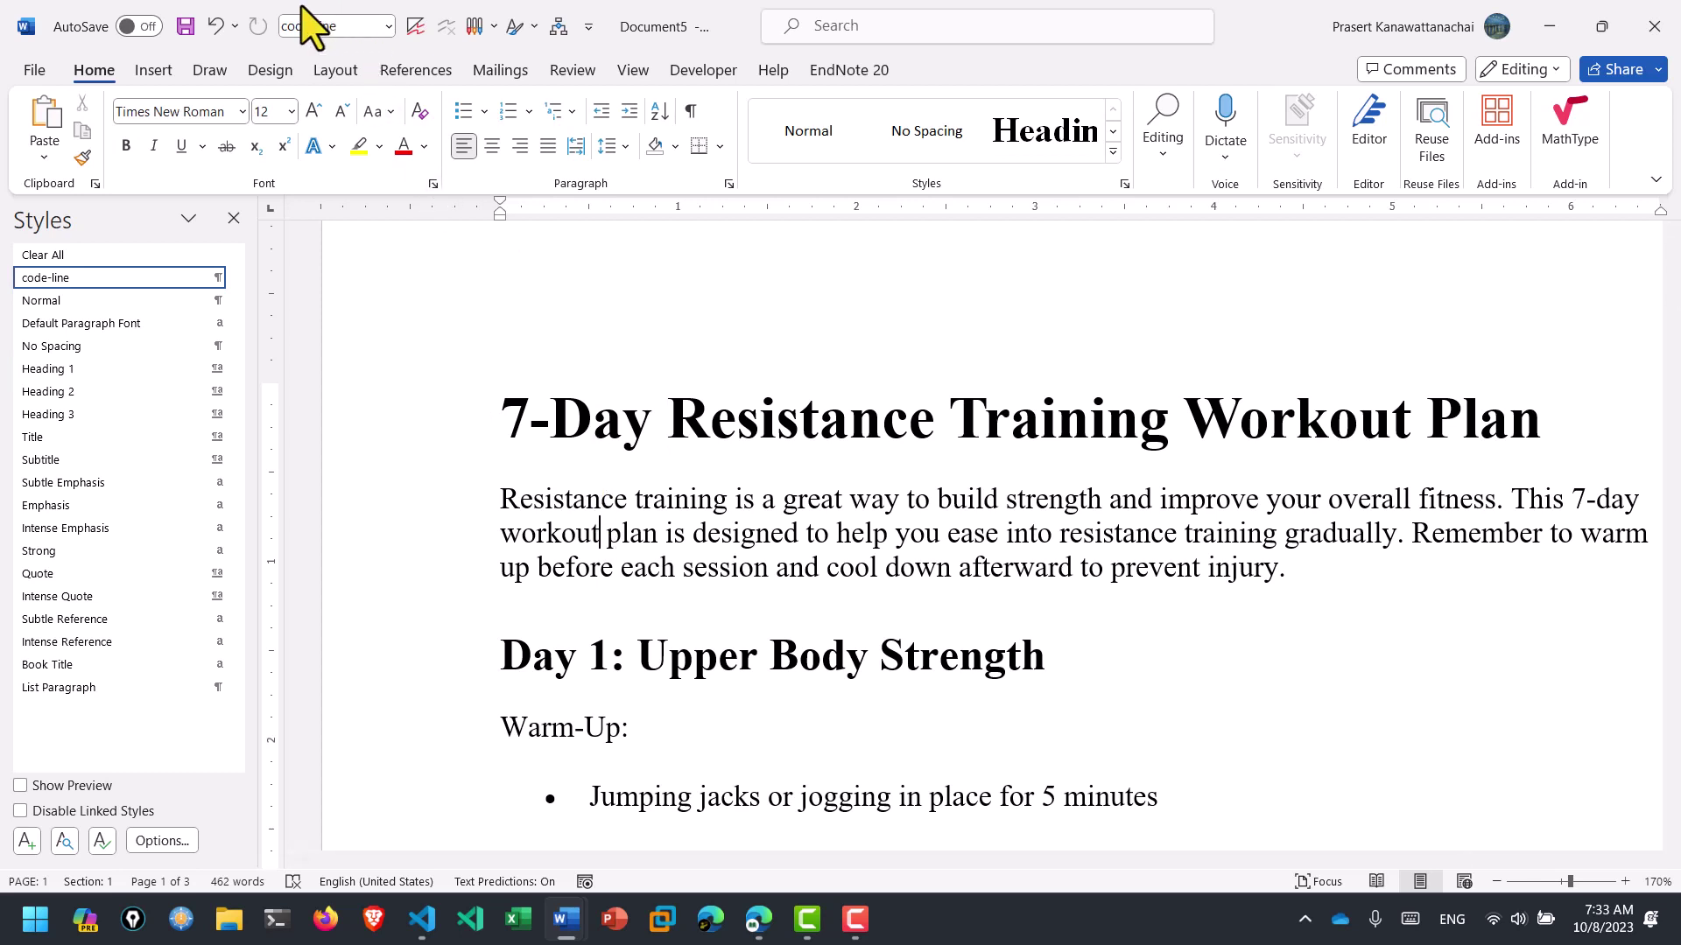
click(691, 657)
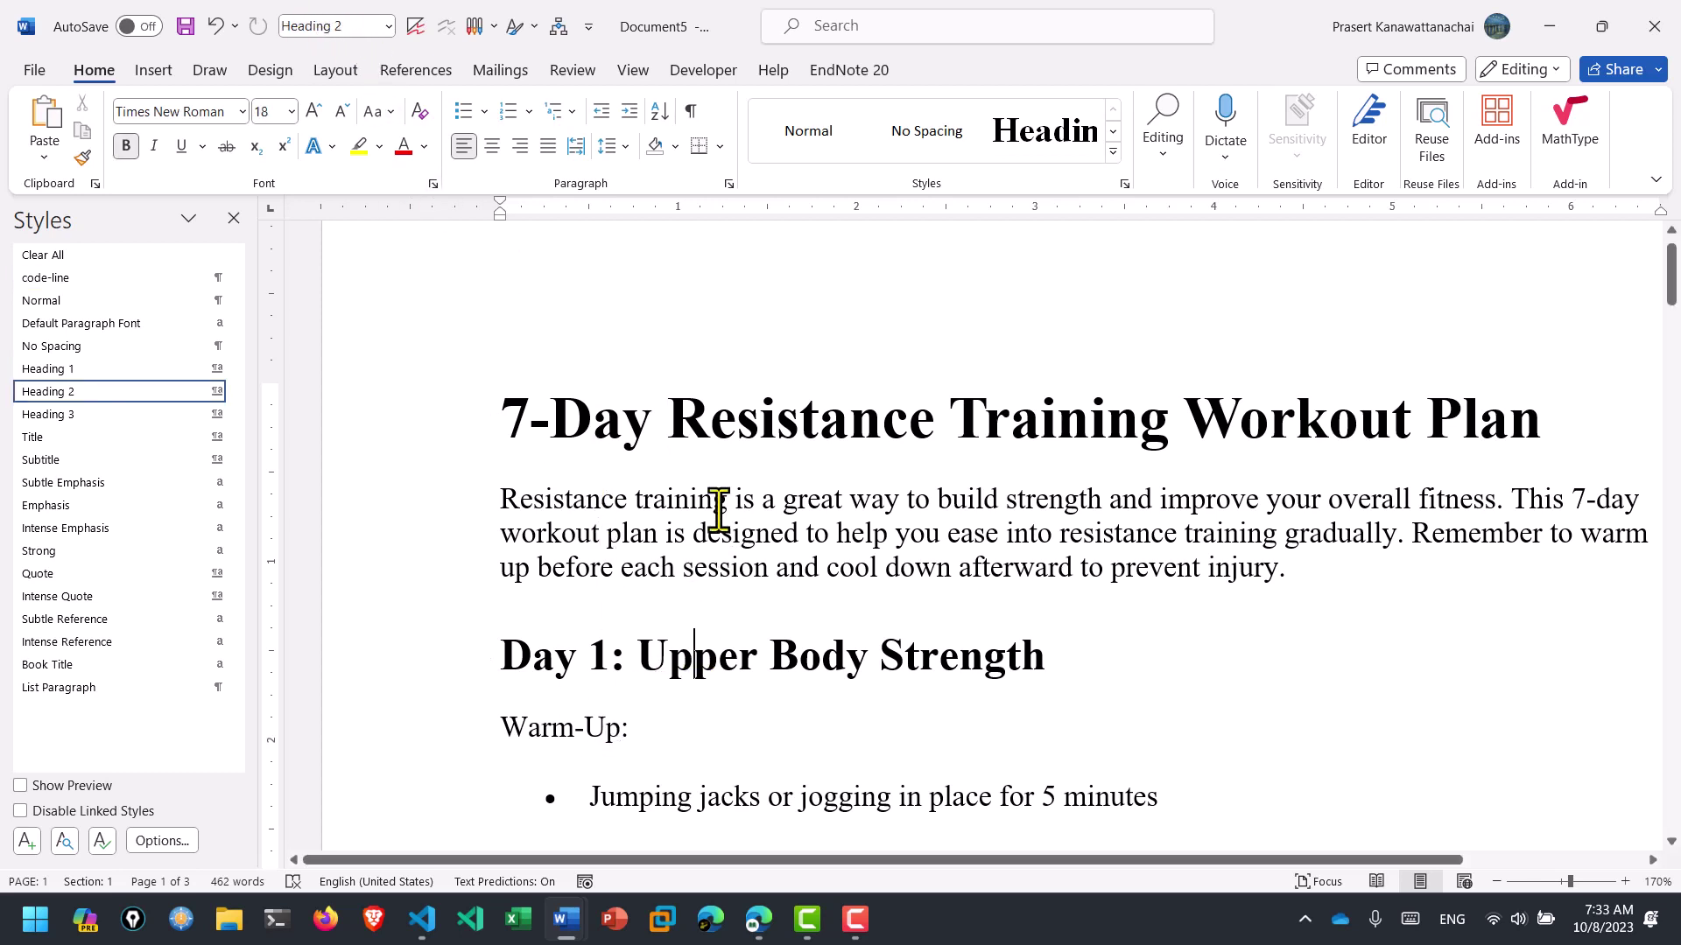
click(717, 508)
key(ctrl+a)
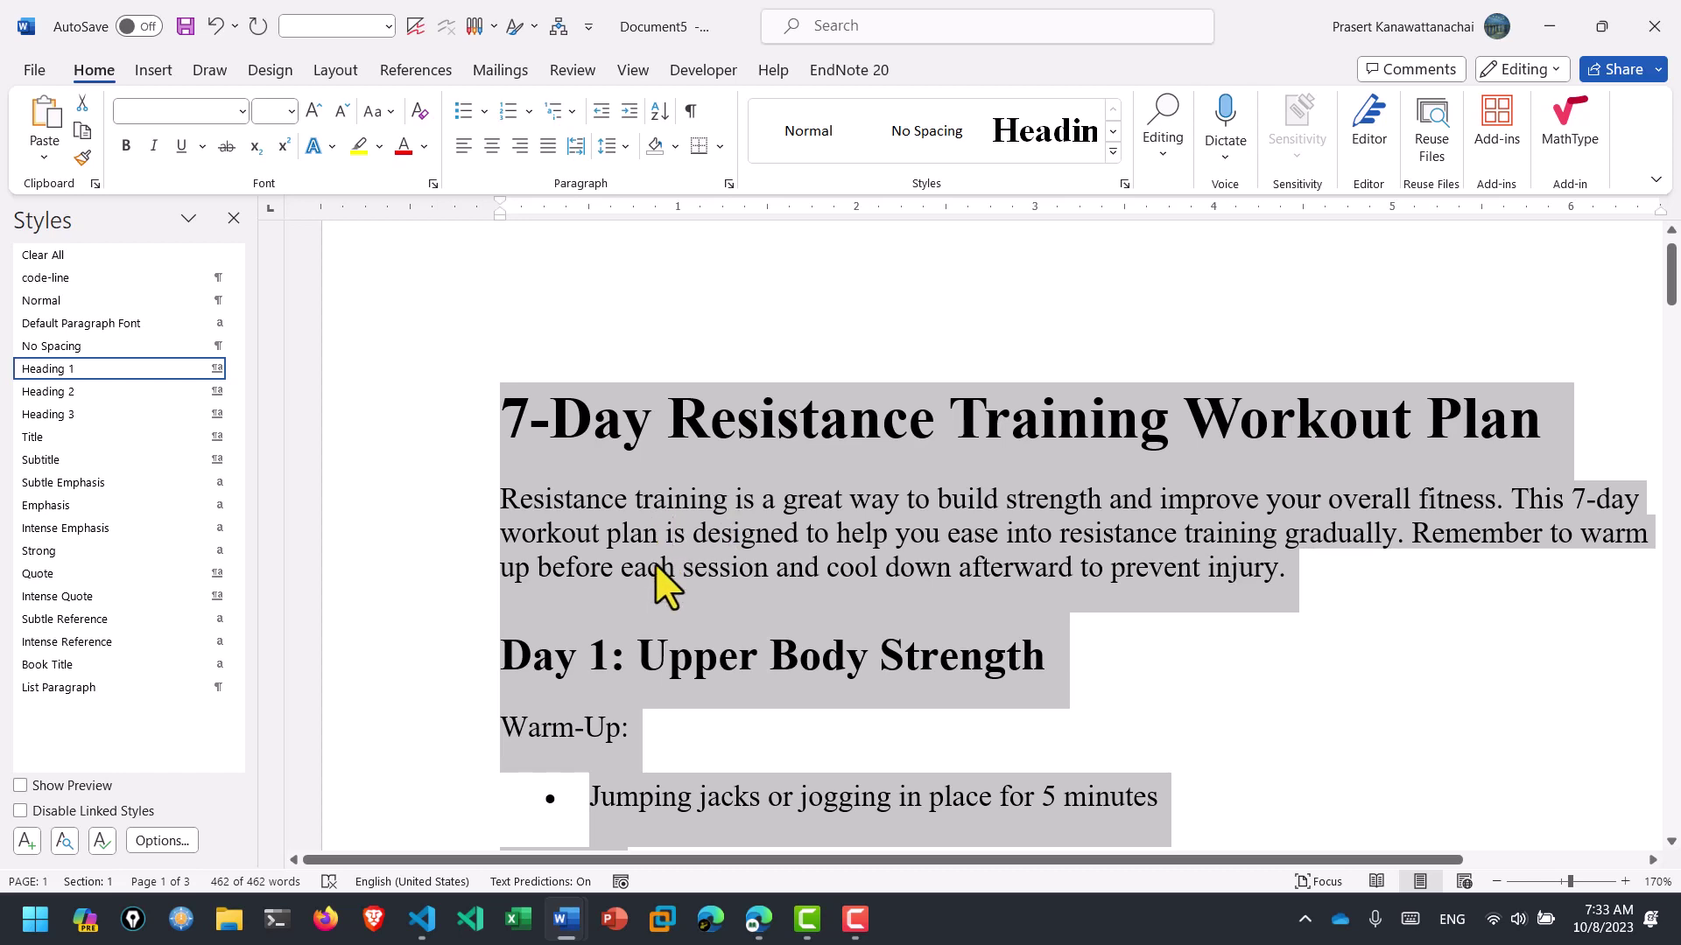
mouse_move(564, 919)
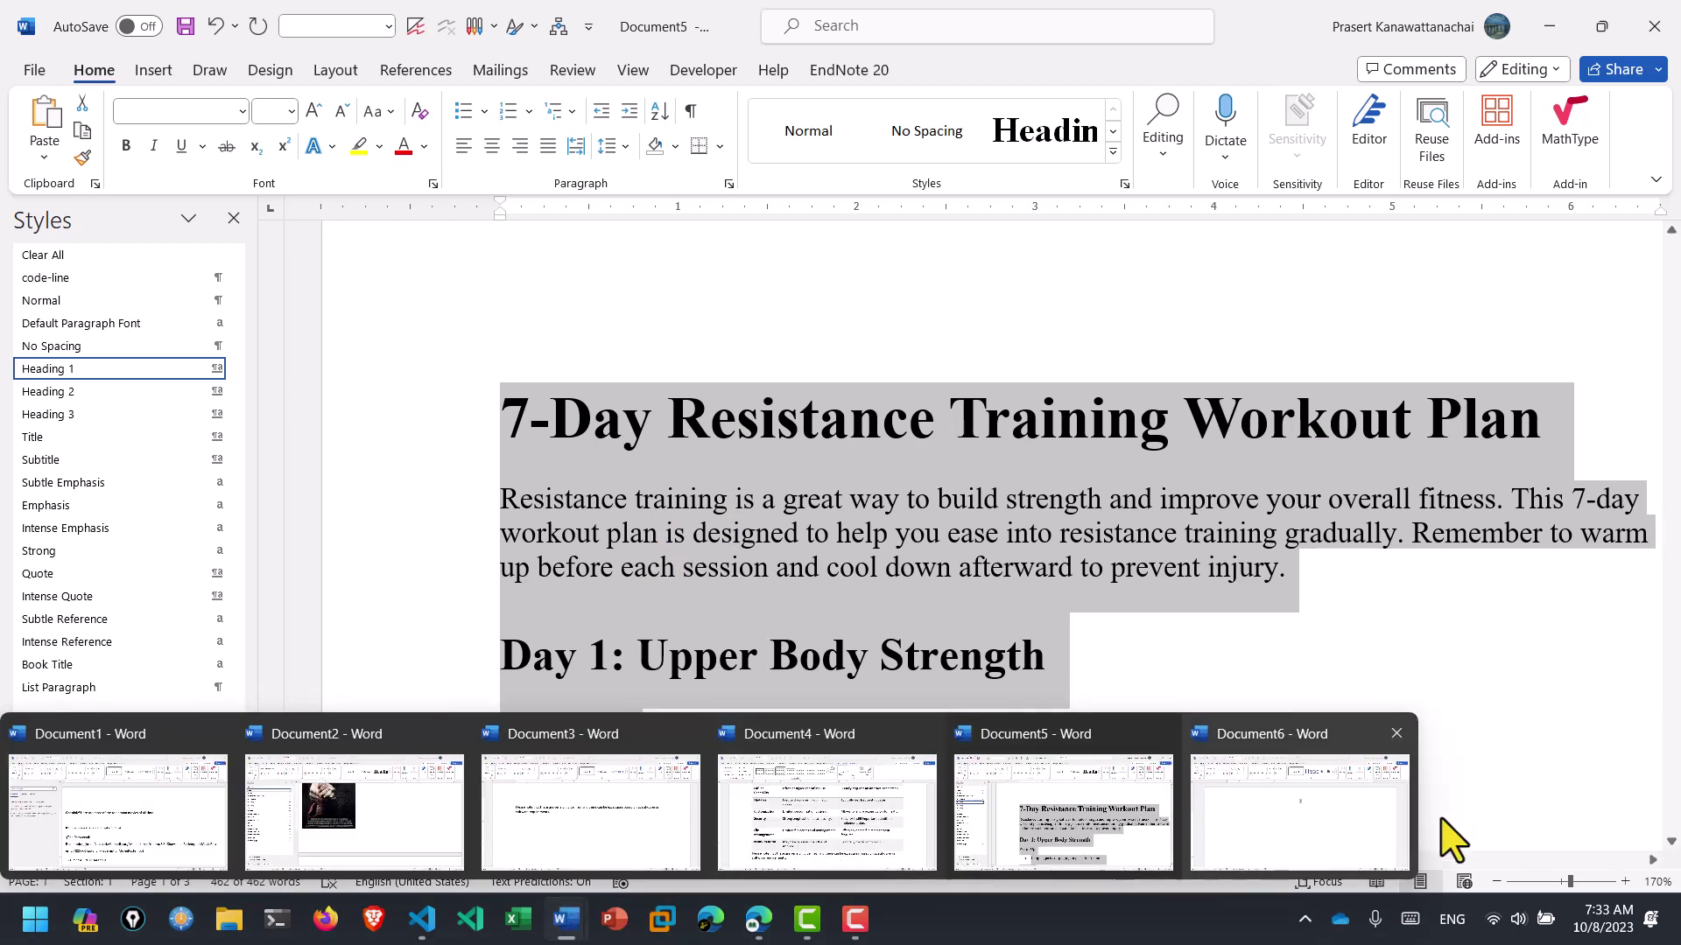
- Paste the workout plan into the blank Document6 and return to its top
click(1302, 845)
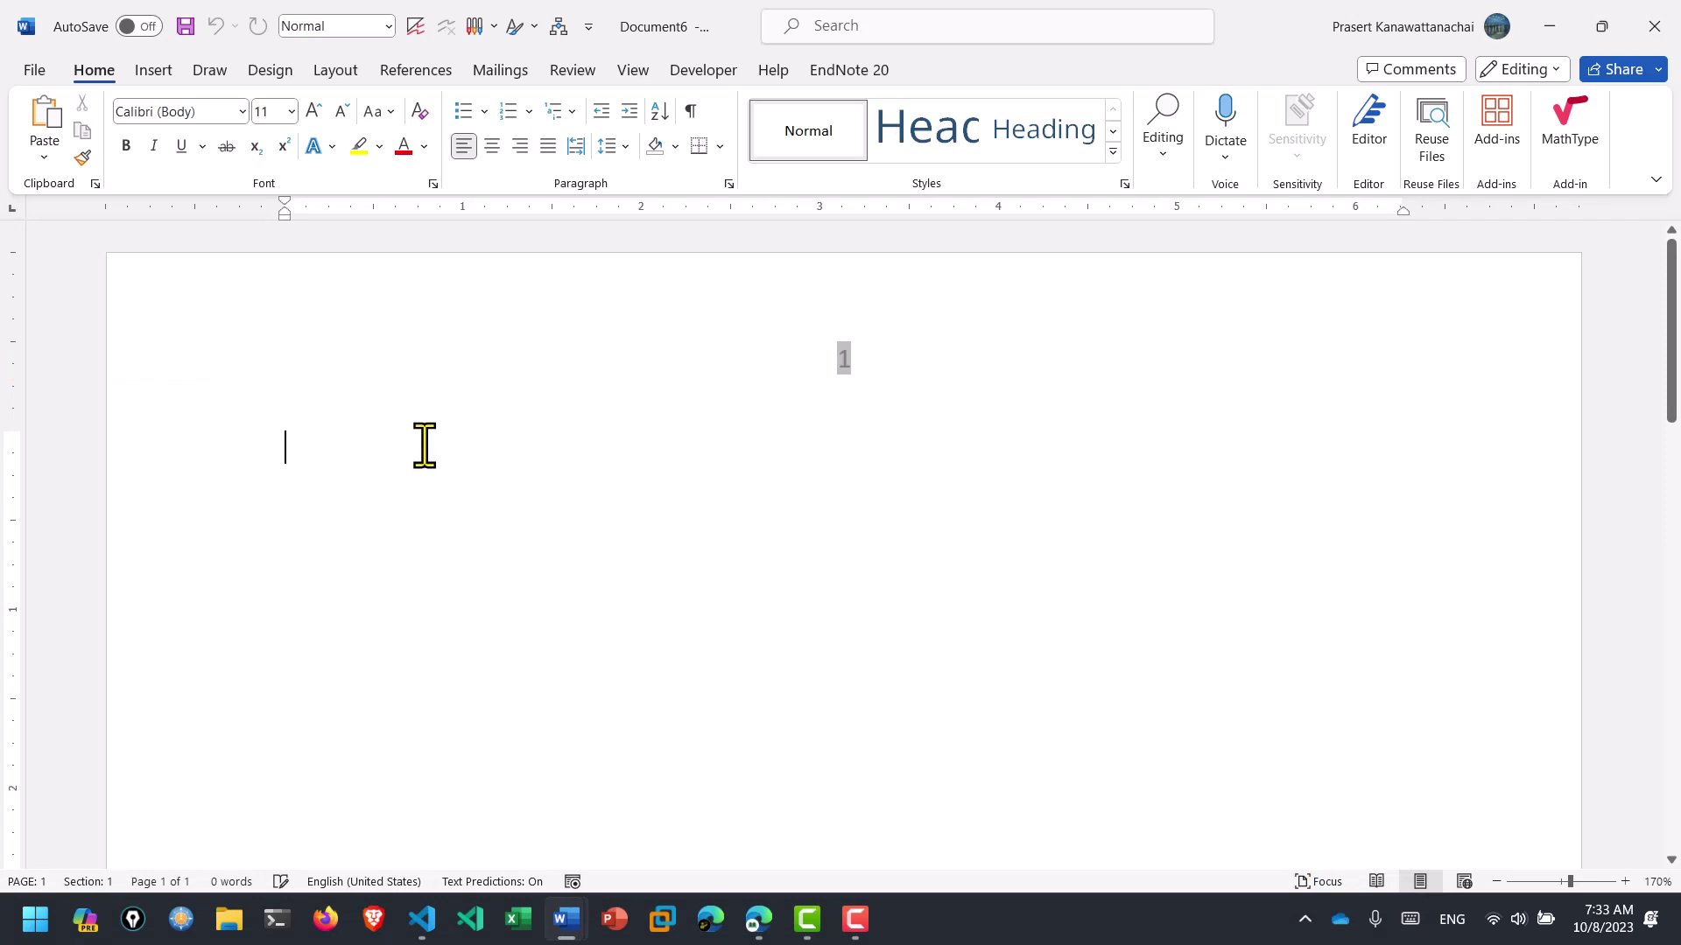
key(ctrl+v)
key(ctrl+Home)
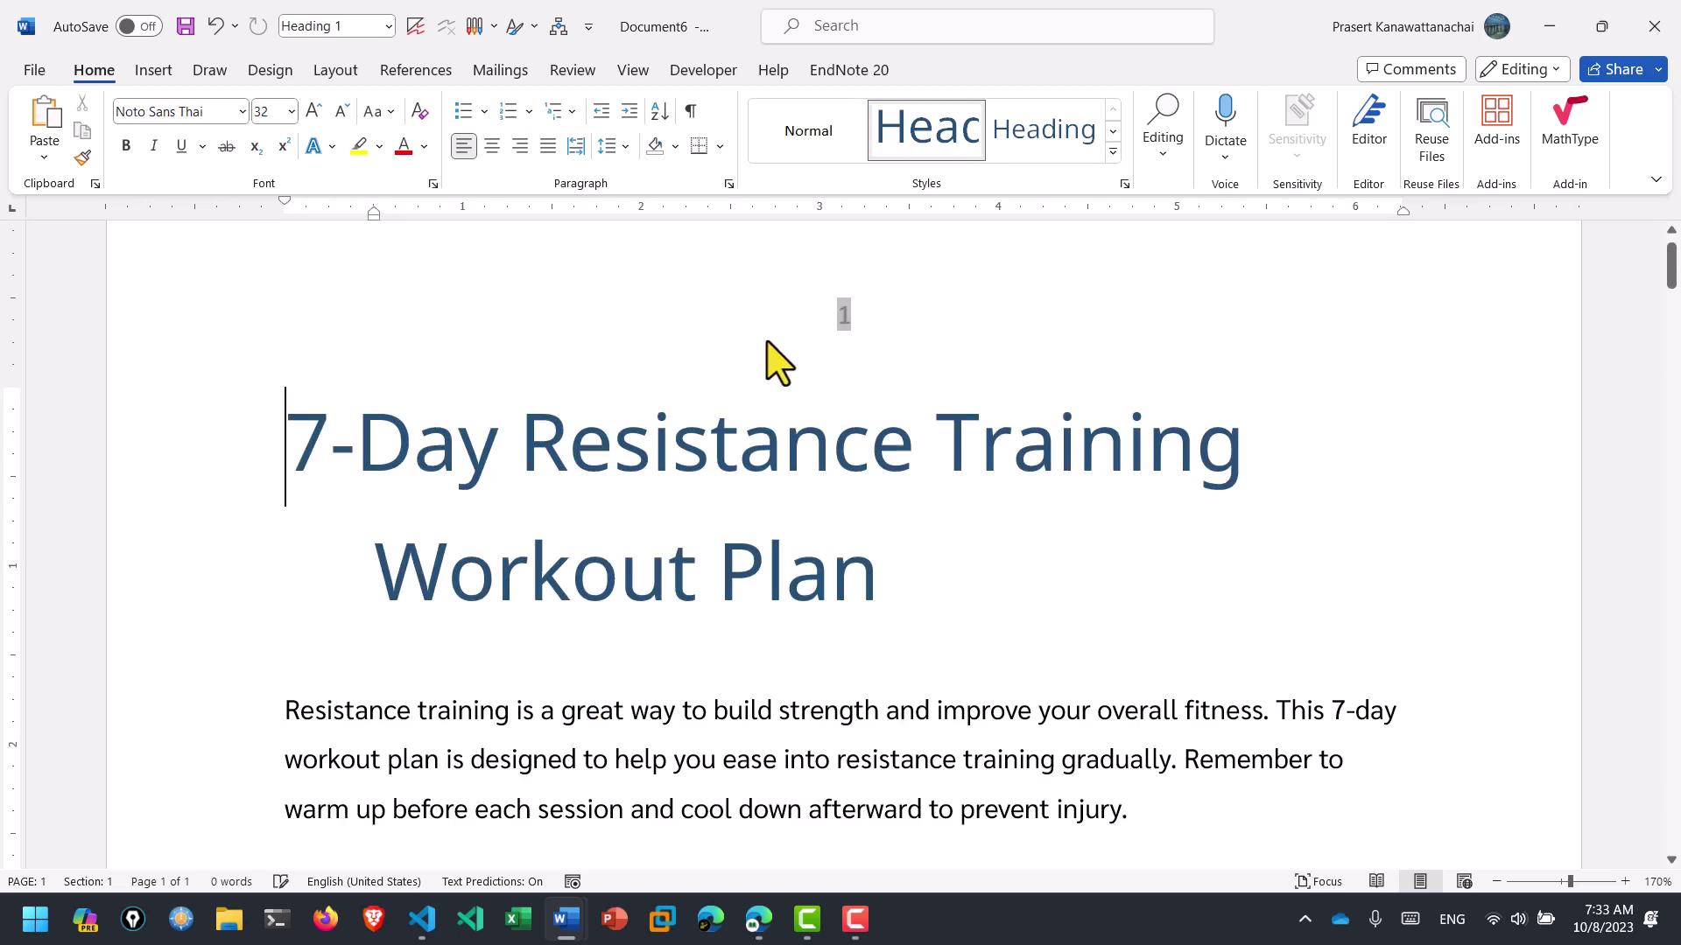
- In the Styles pane, inspect the styles of the title, body paragraph, Day 1 heading and Warm-Up line
click(499, 447)
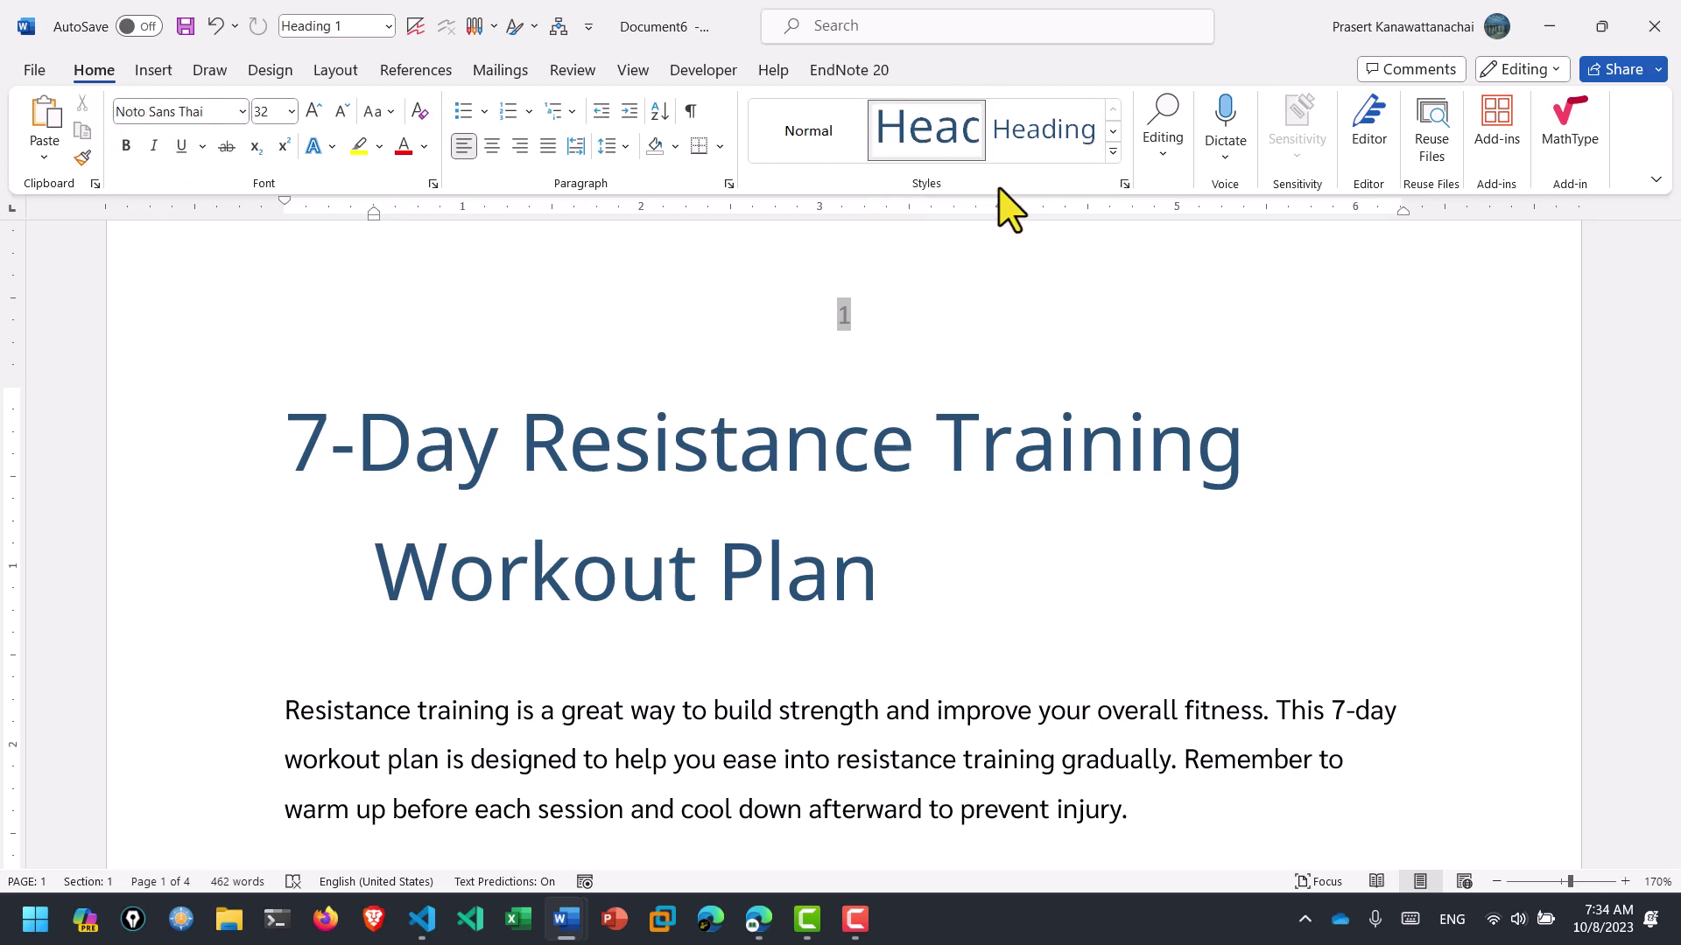
click(1123, 184)
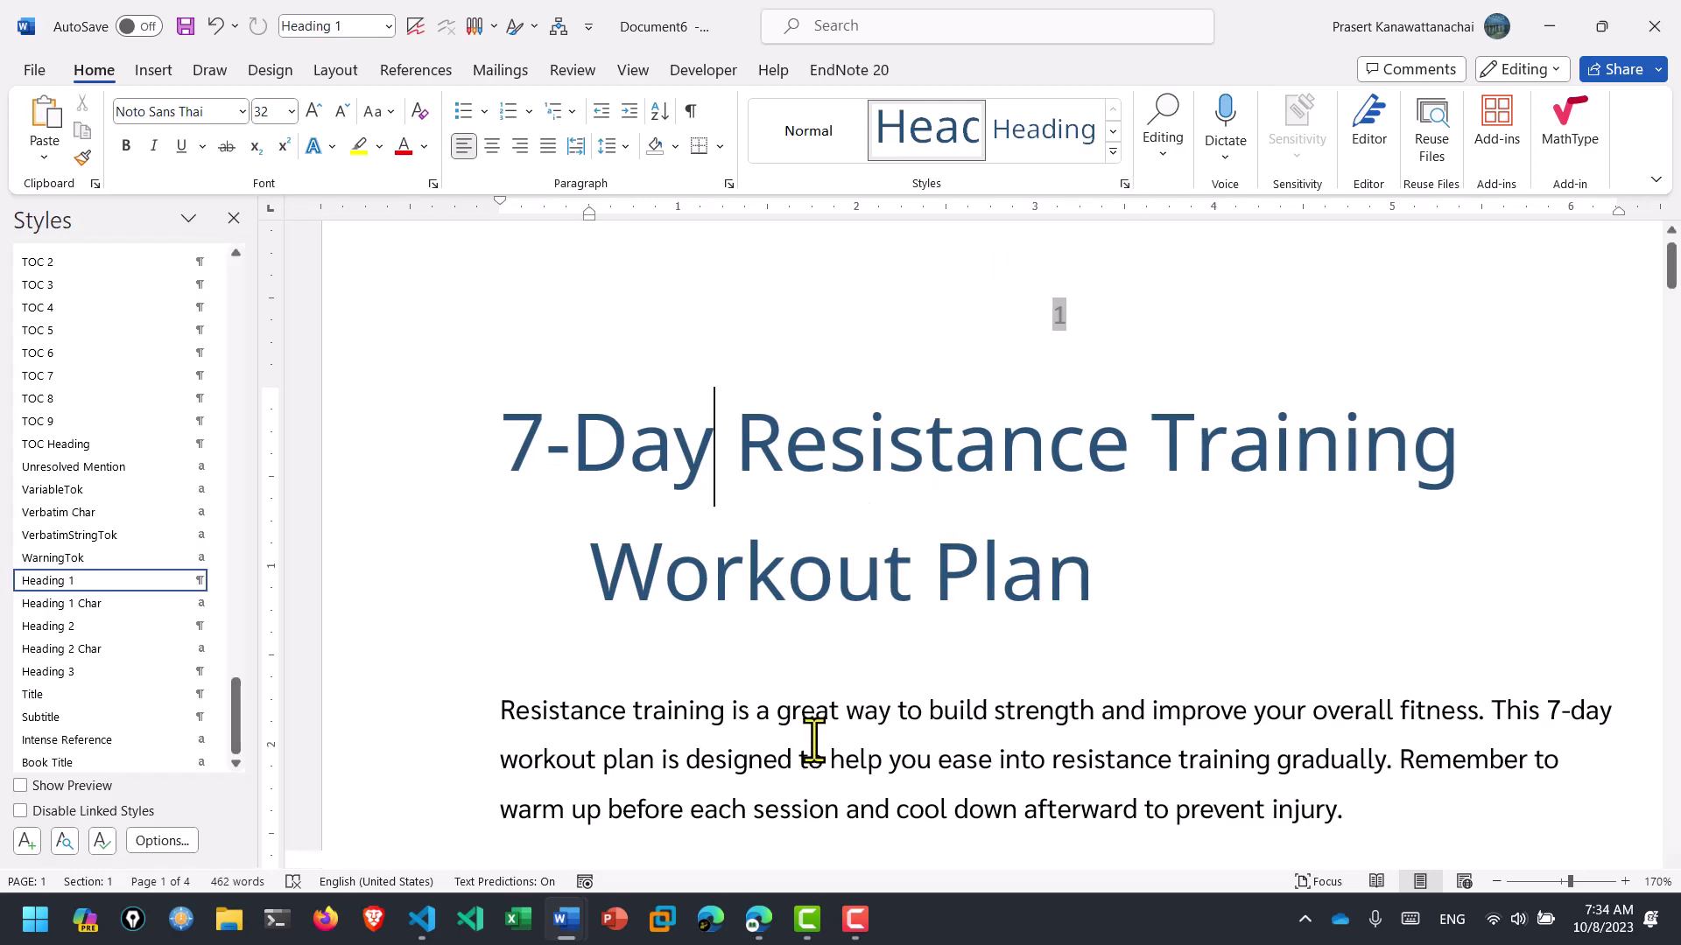
scroll(810, 701, down, 3)
click(779, 385)
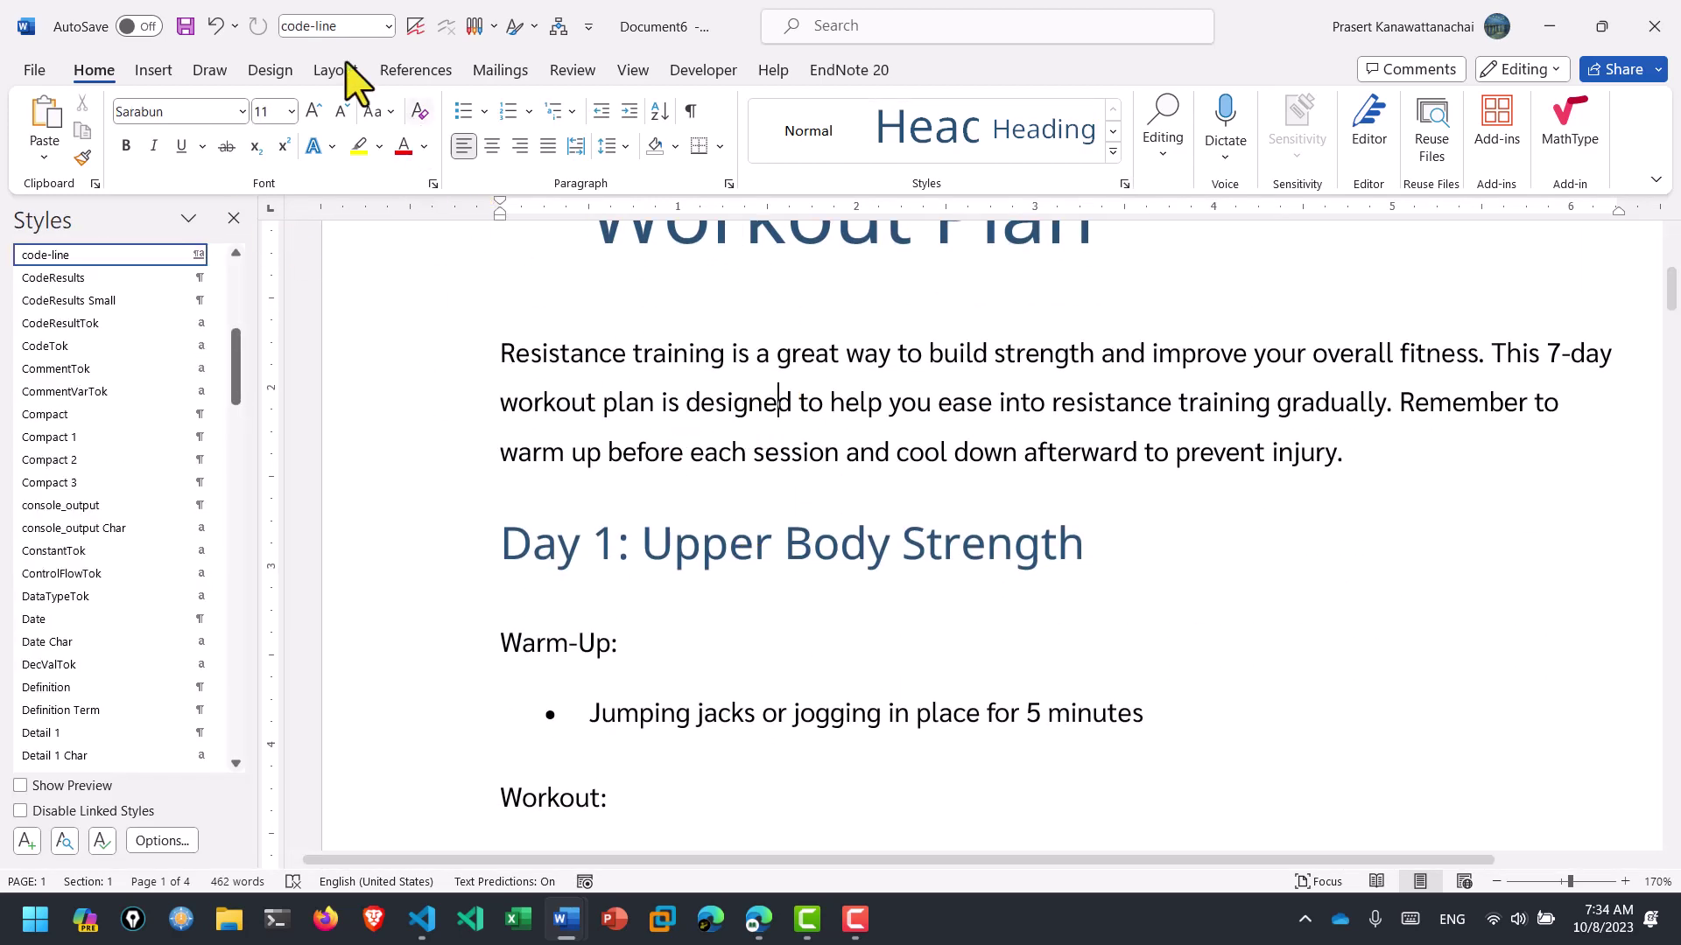
click(641, 544)
click(942, 683)
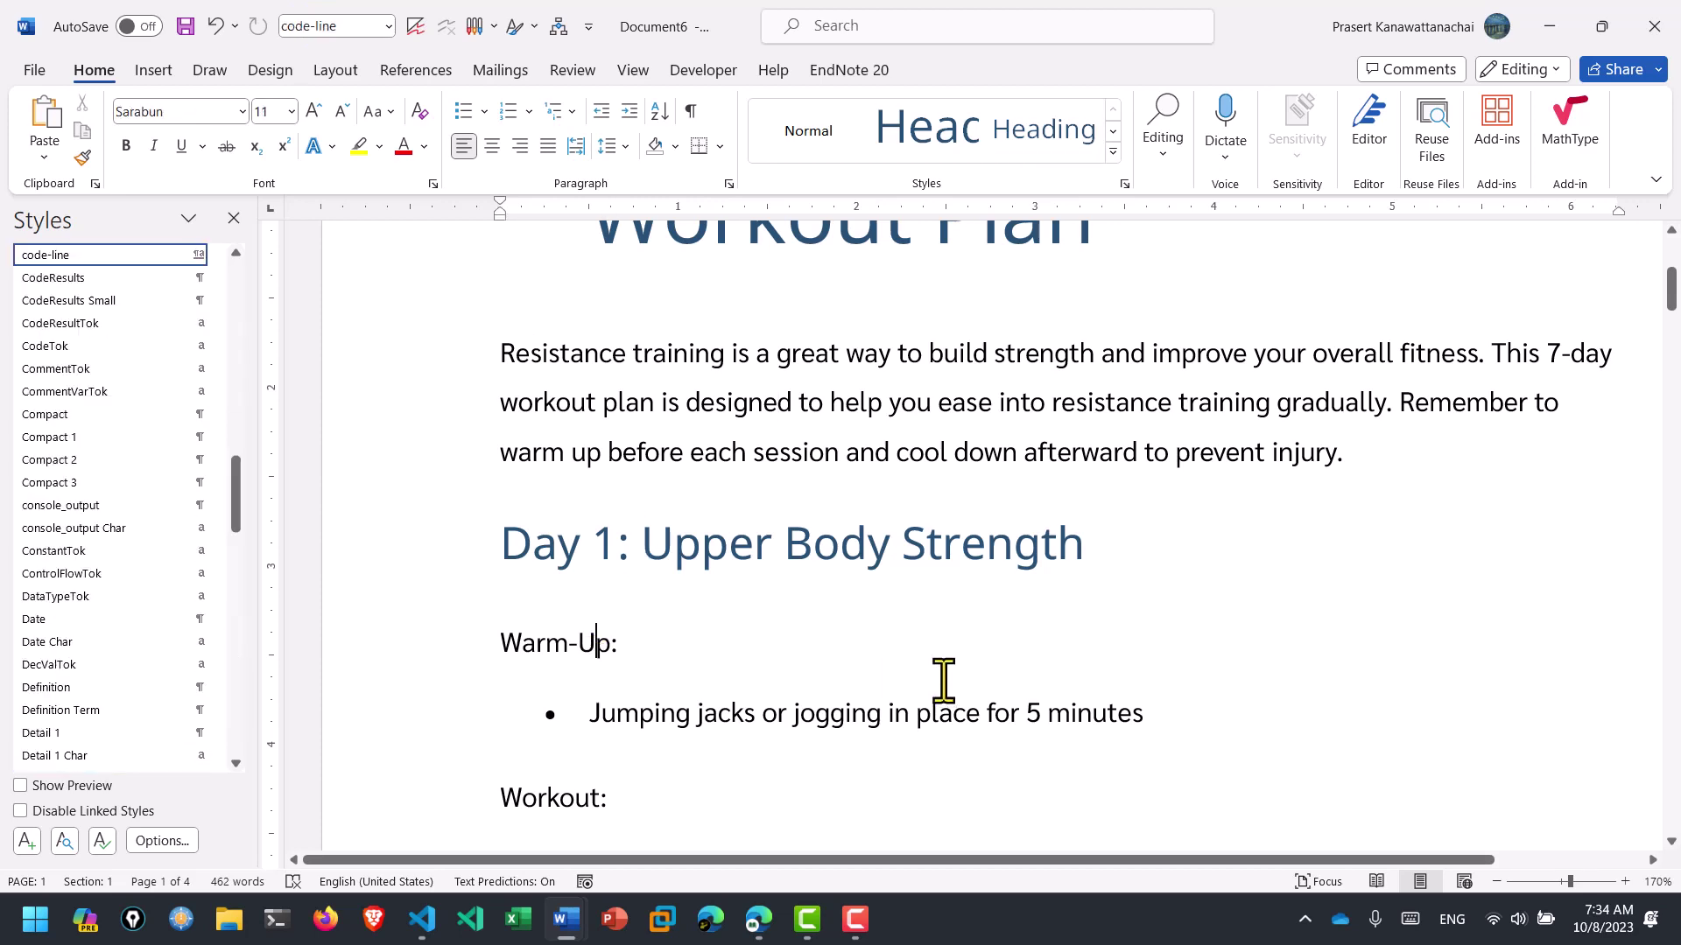
- Scroll through the 462-word plan to review the blue Noto Sans Thai headings
scroll(942, 683, down, 4)
scroll(942, 679, down, 4)
scroll(941, 674, down, 5)
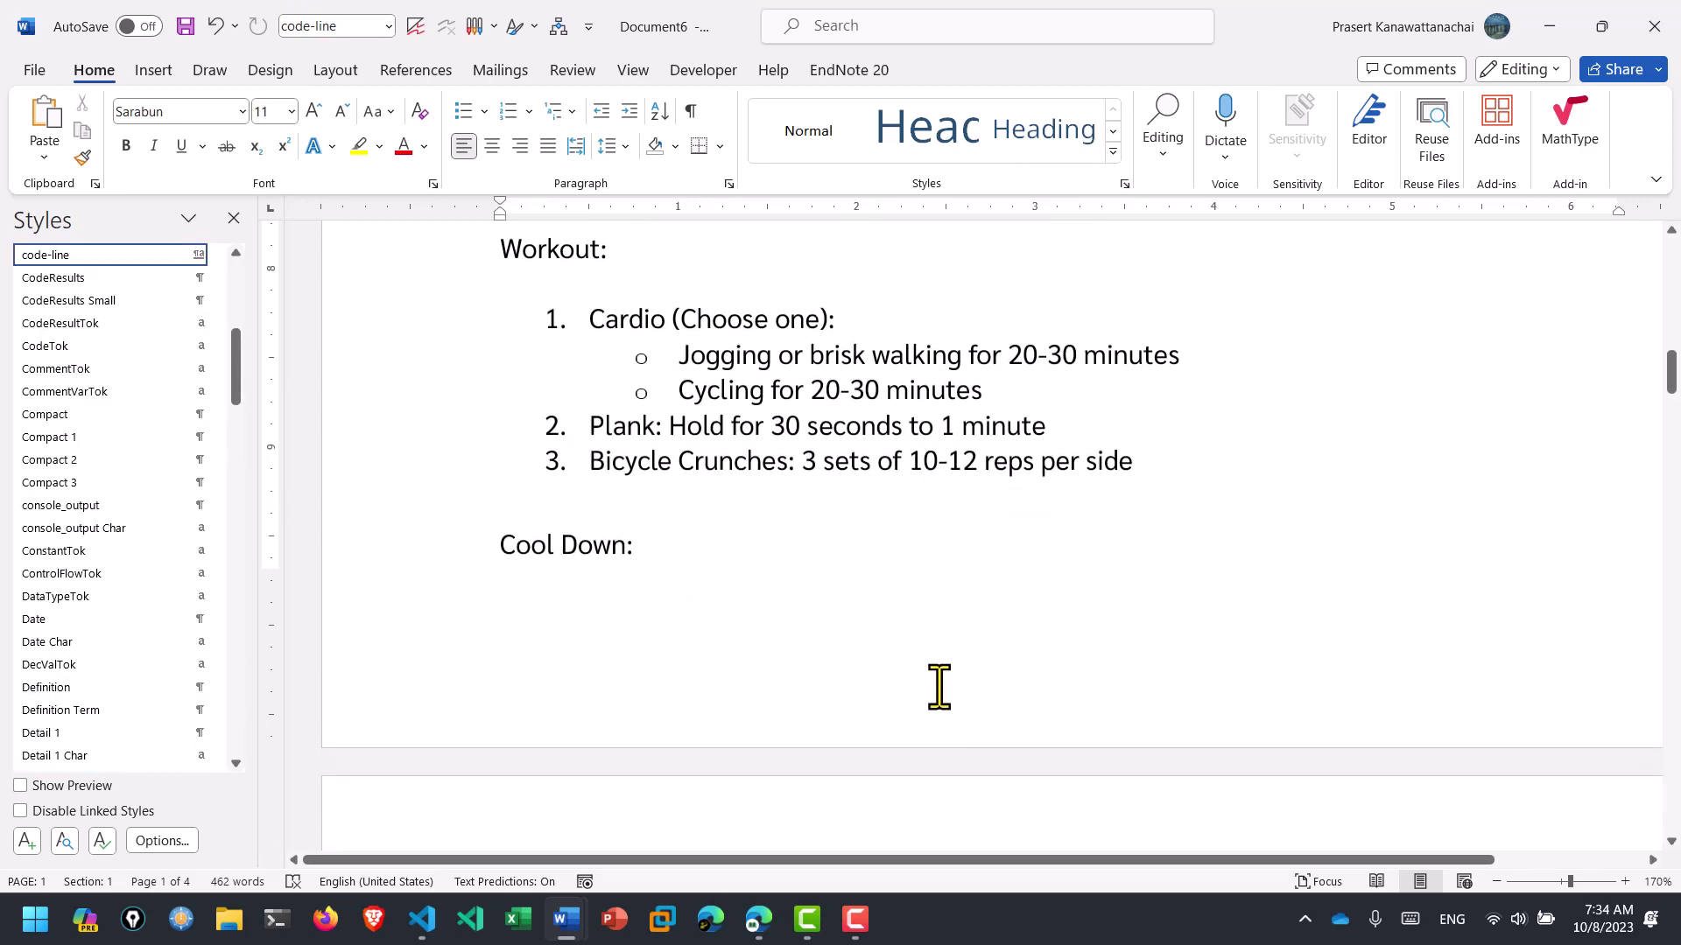
scroll(940, 683, down, 5)
scroll(939, 692, down, 4)
scroll(939, 691, down, 3)
scroll(937, 687, down, 1)
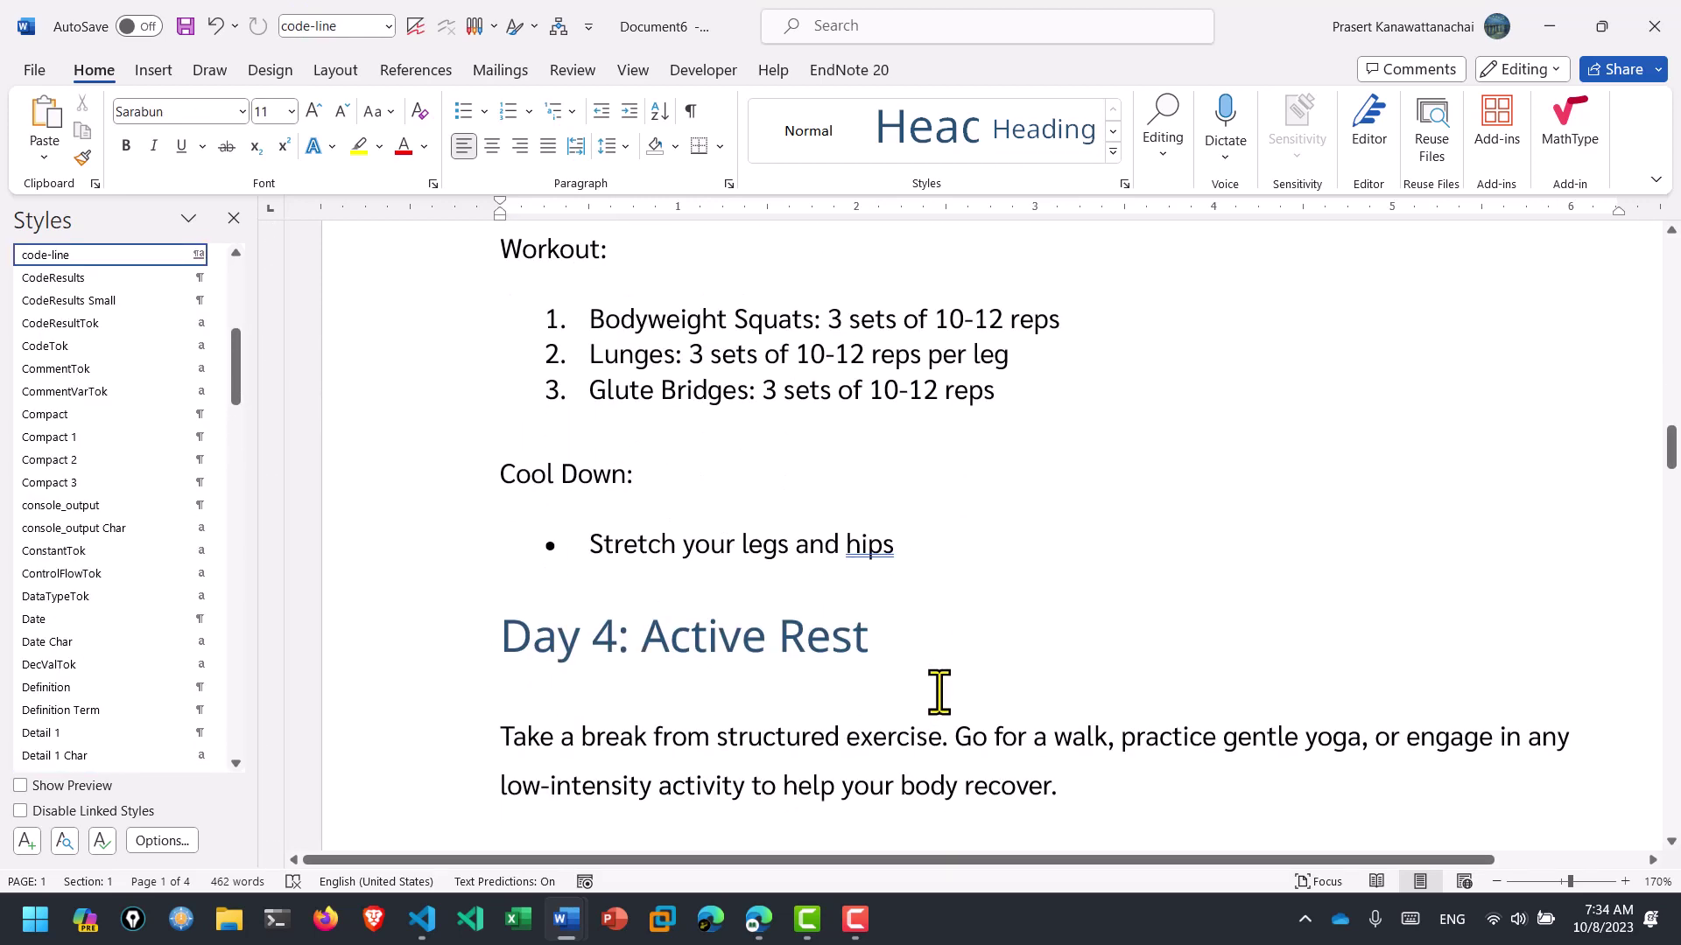
scroll(938, 687, down, 3)
scroll(937, 691, down, 7)
scroll(938, 694, down, 3)
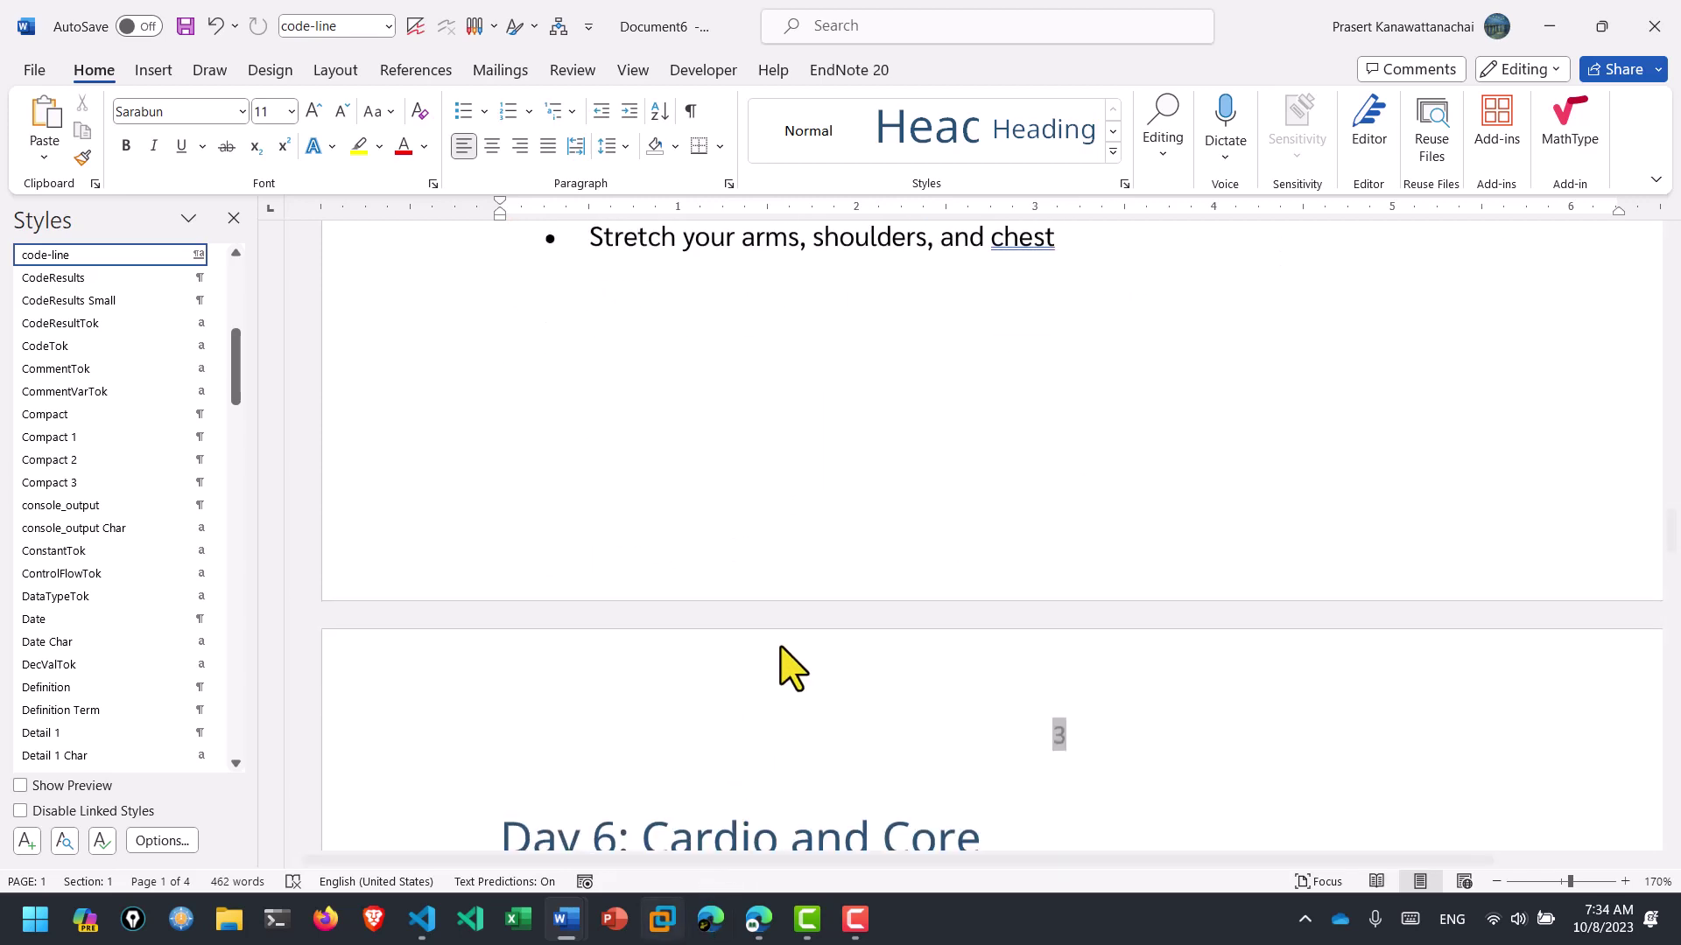